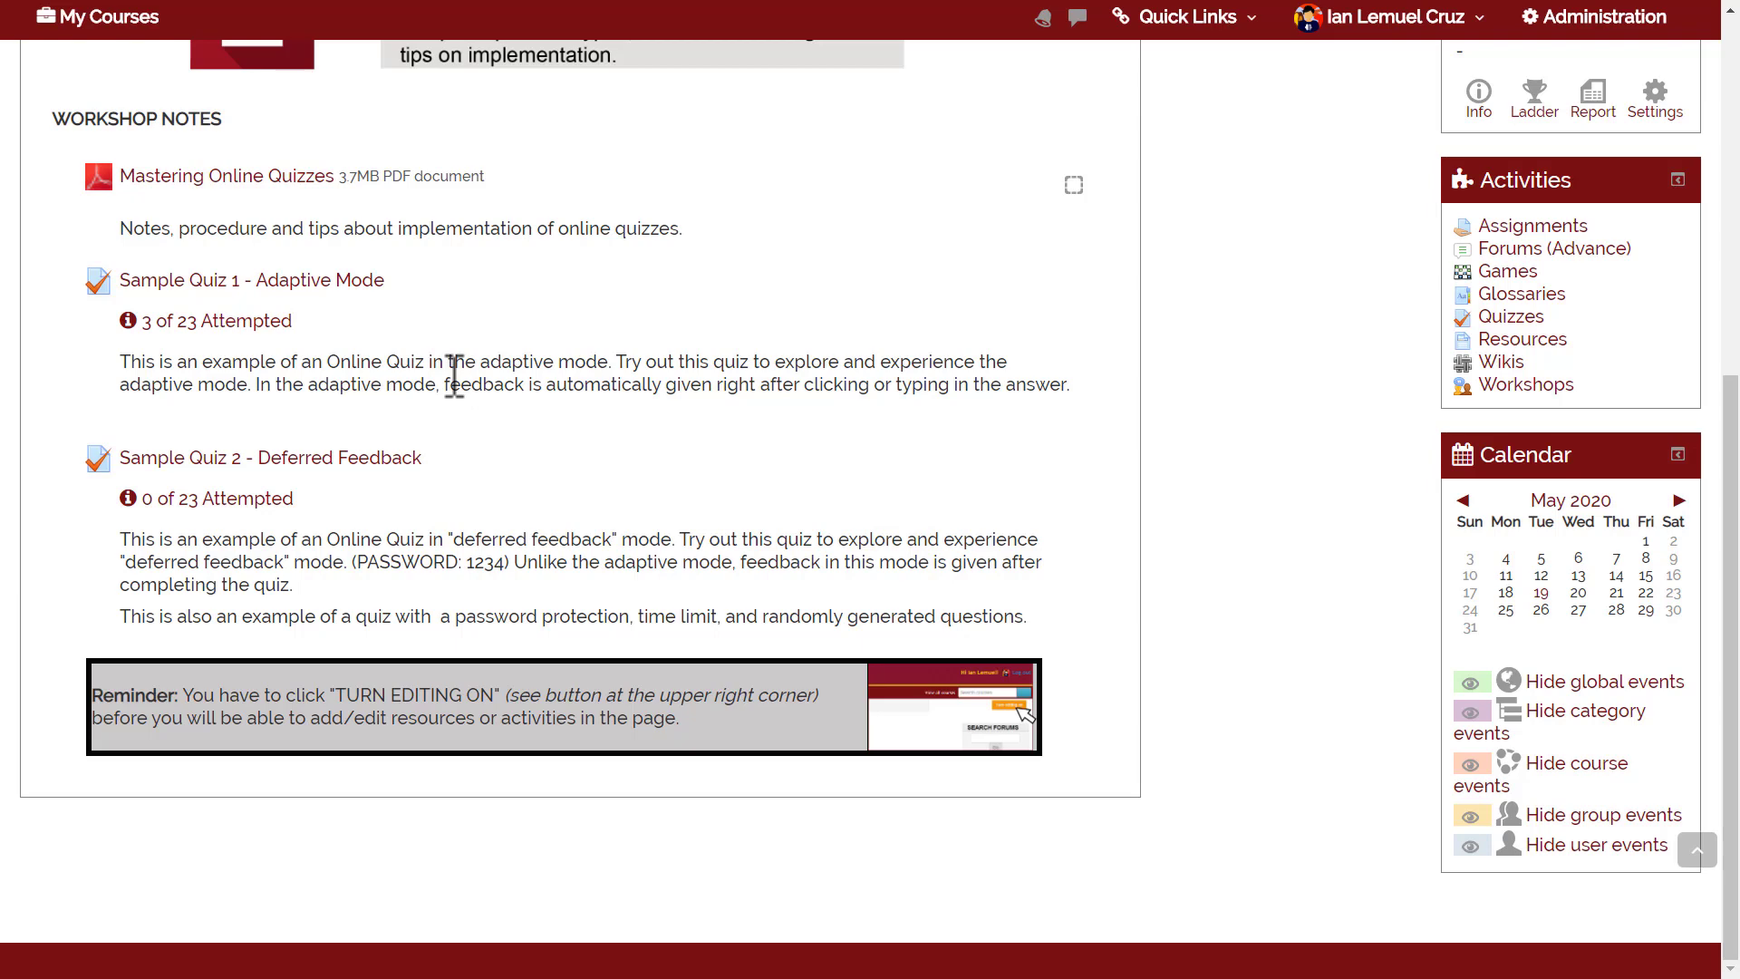
Preview Sample Quiz 1 - Adaptive Mode, checking question 1 once and again with answer d.
{"action": "left_click", "coordinate": [334, 282]}
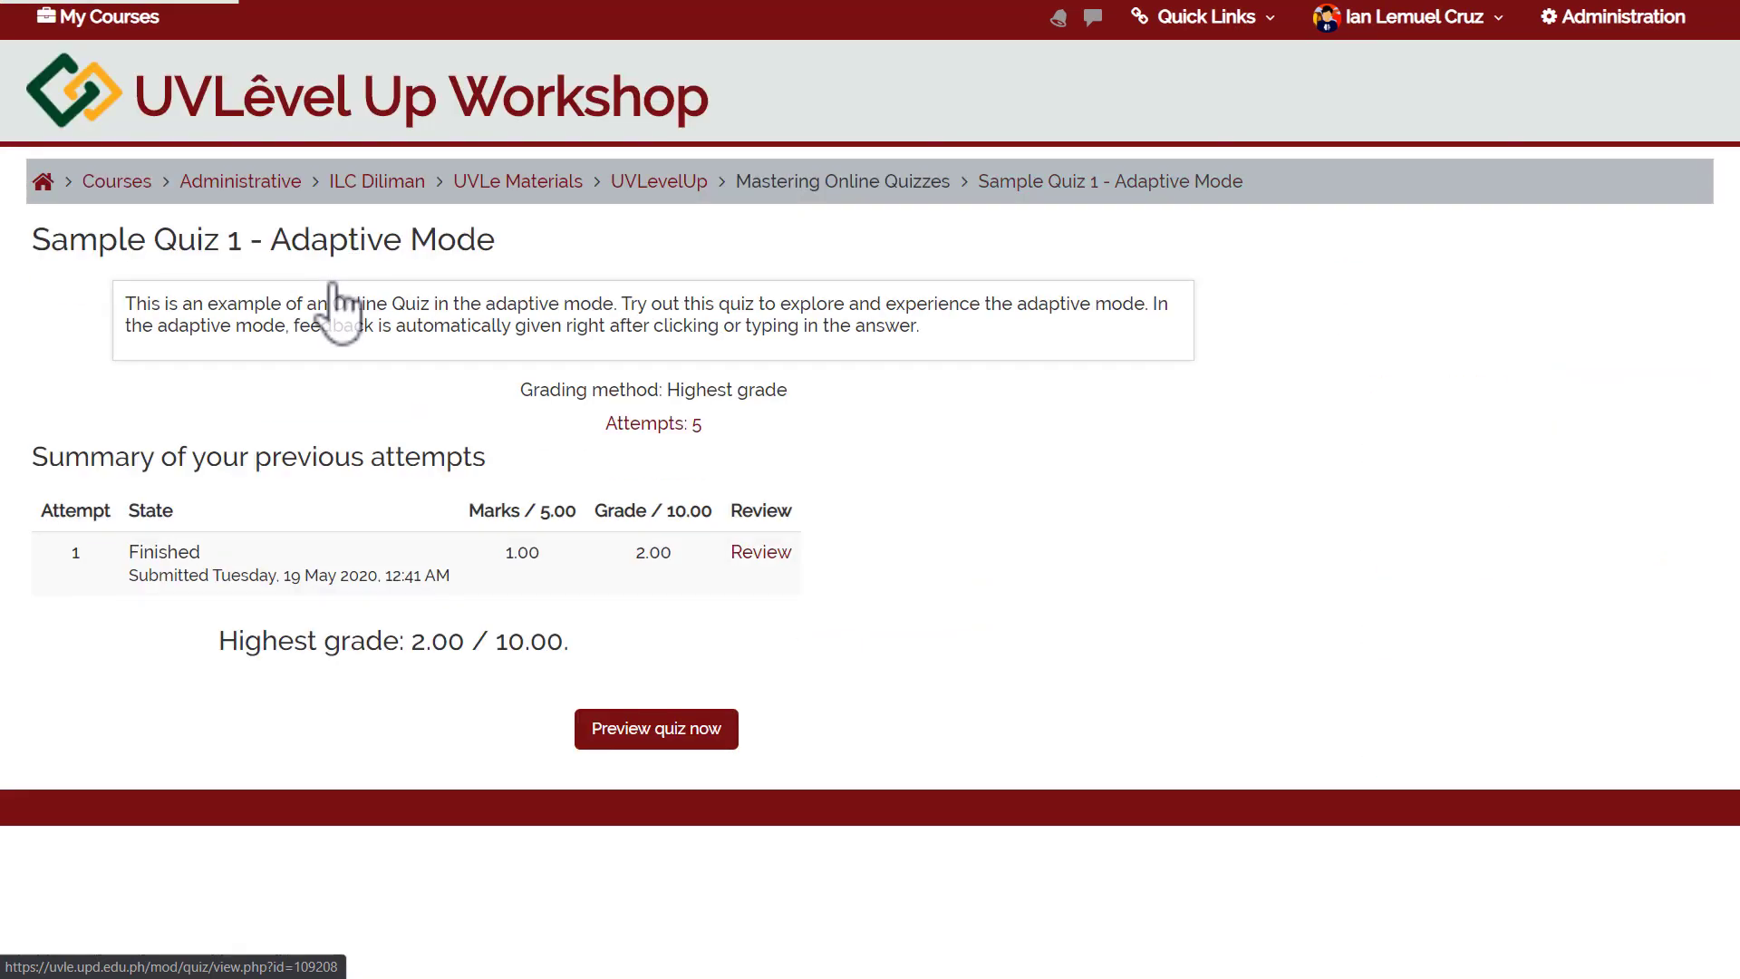
{"action": "left_click", "coordinate": [637, 724]}
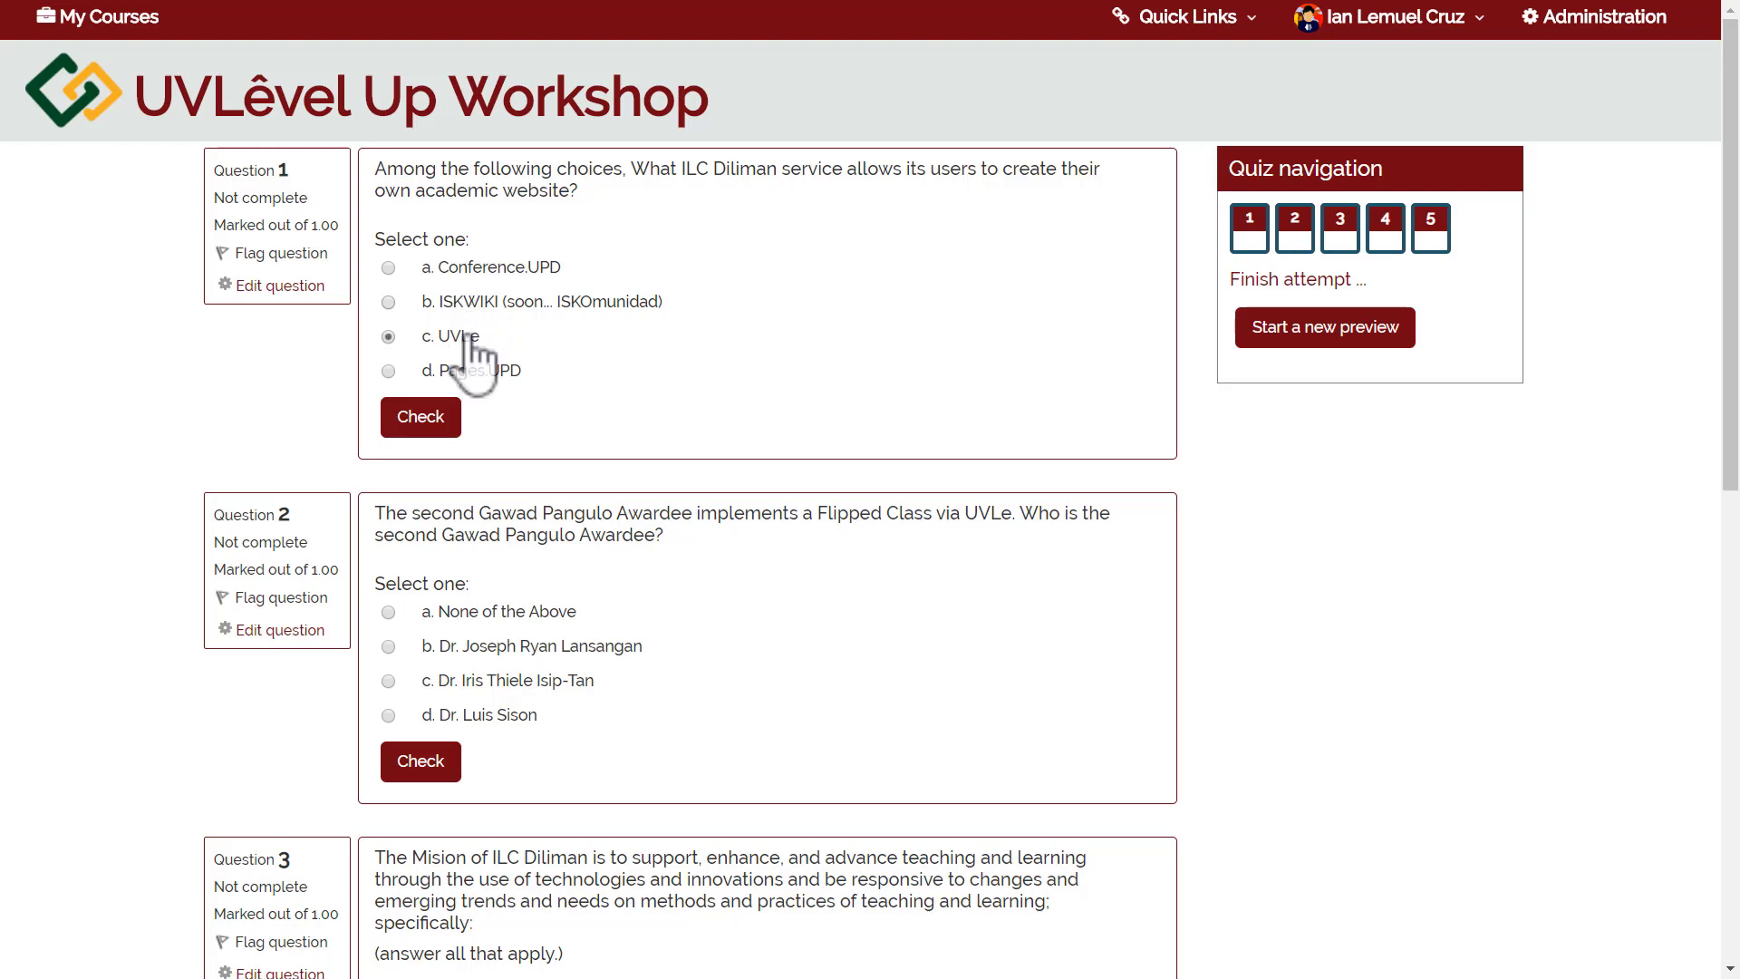
{"action": "left_click", "coordinate": [410, 431]}
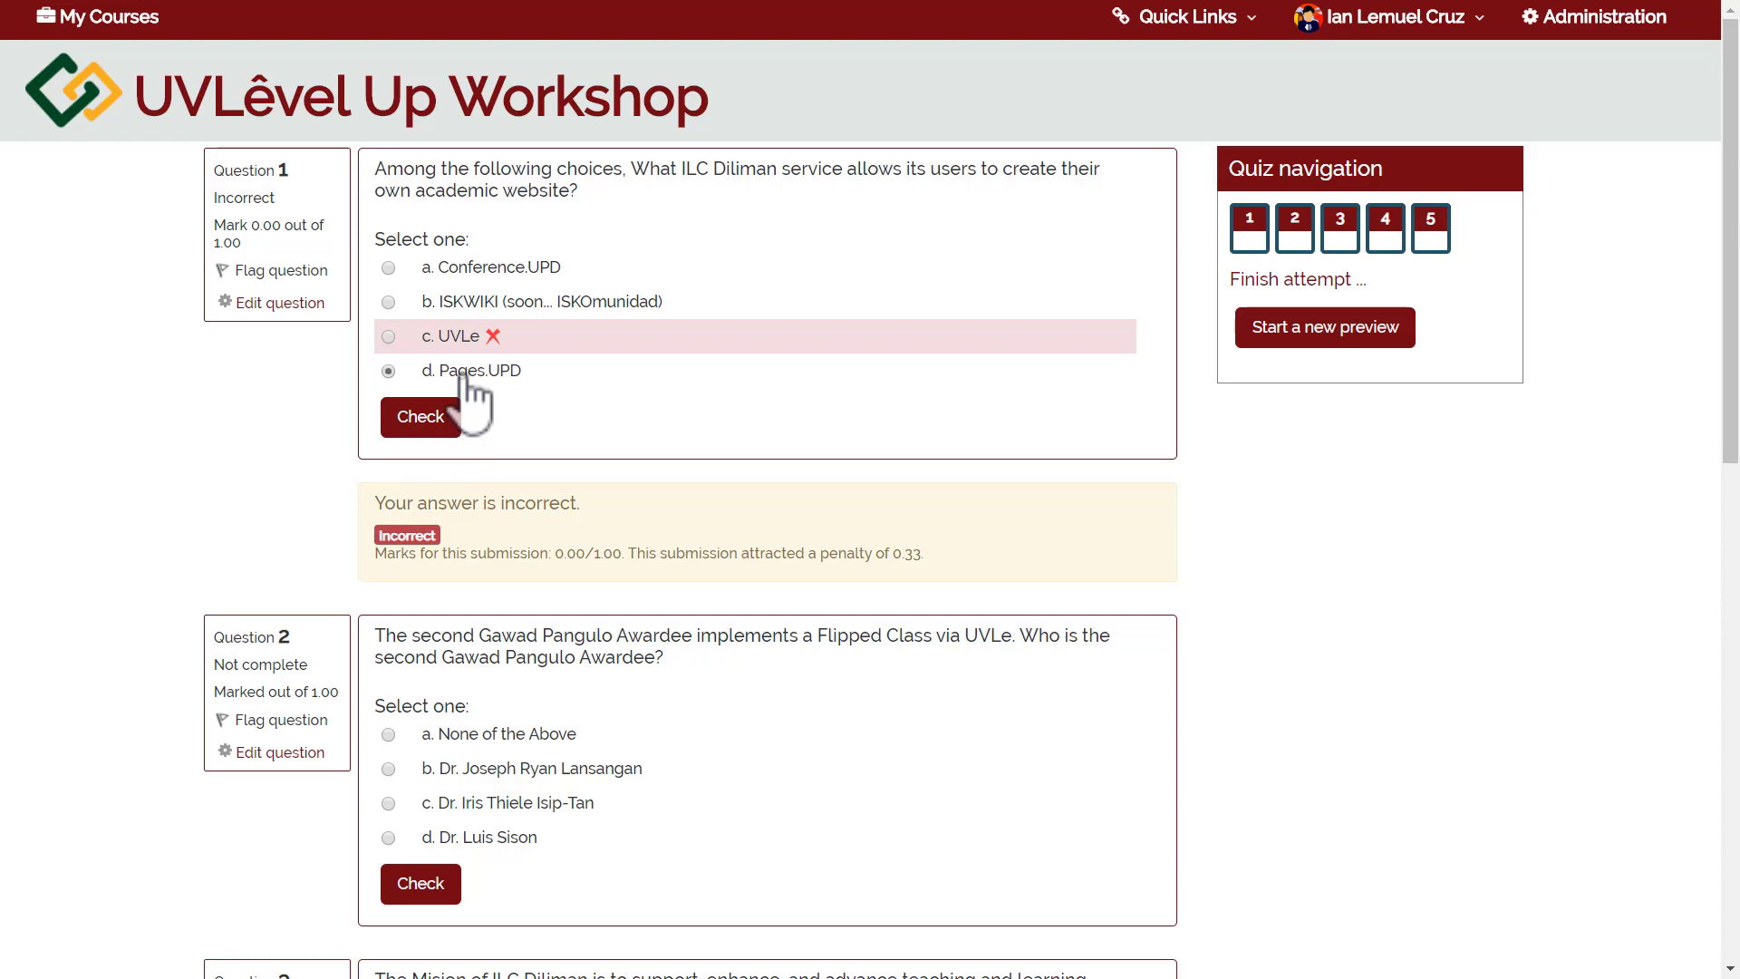
{"action": "left_click", "coordinate": [442, 423]}
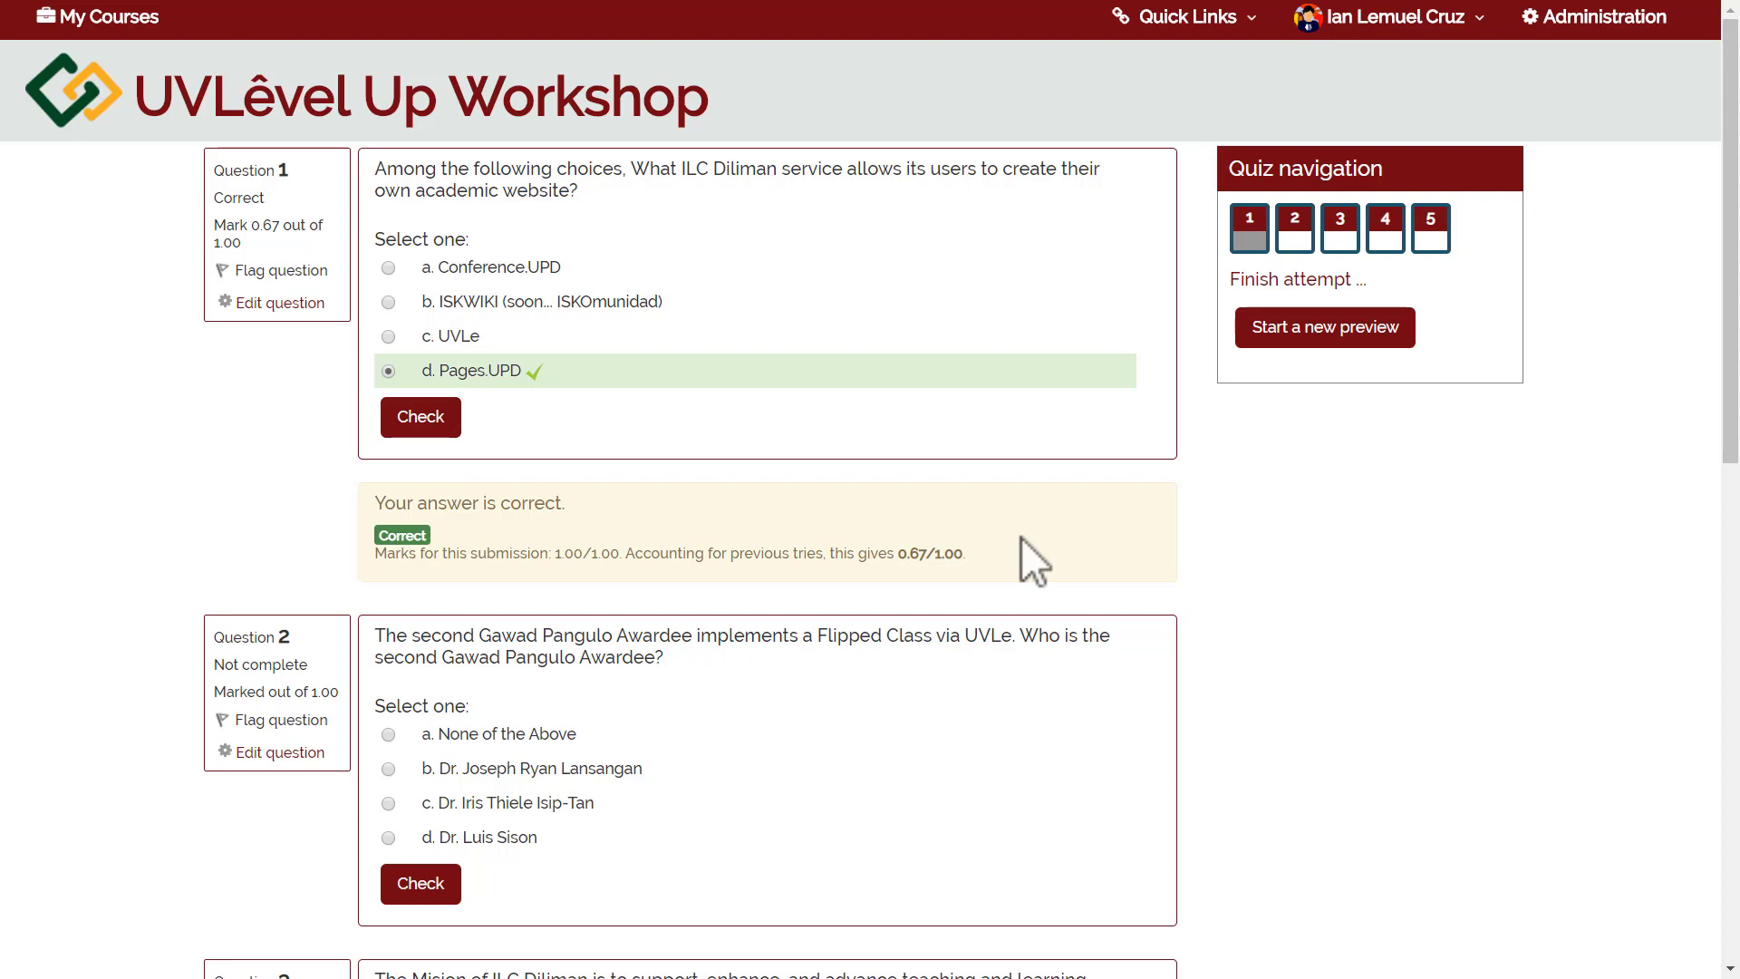
{"action": "scroll", "coordinate": [1294, 401], "scroll_direction": "down", "scroll_amount": 2}
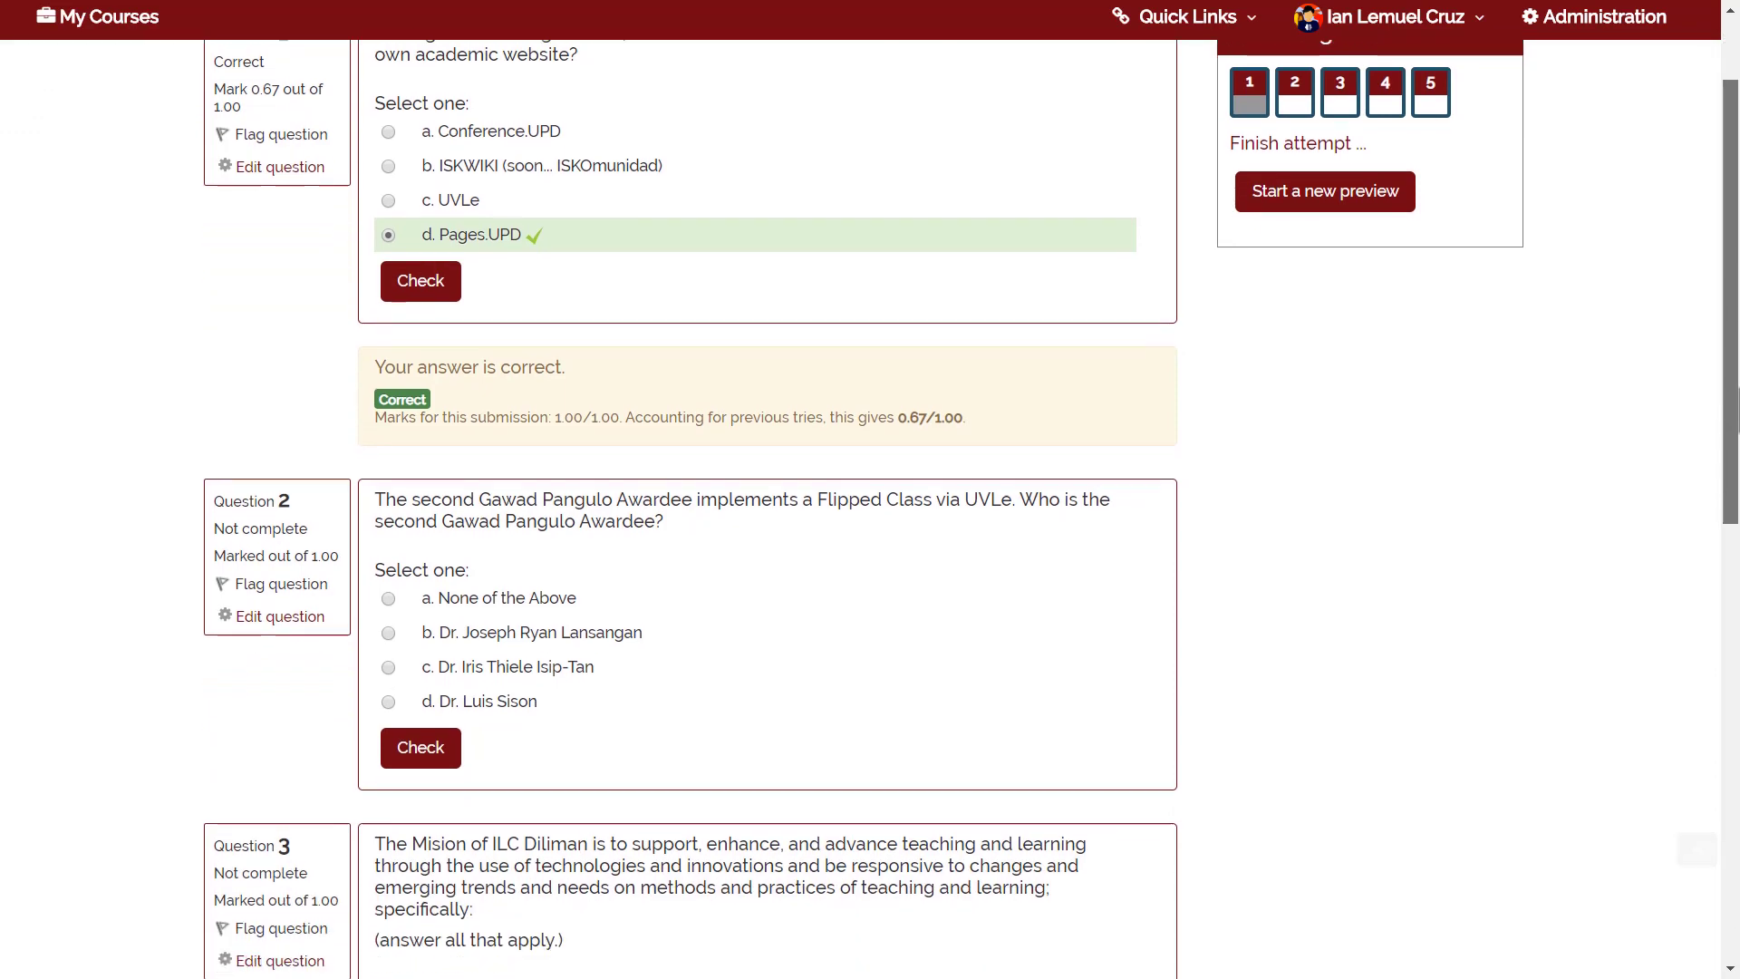
{"action": "scroll", "coordinate": [689, 507], "scroll_direction": "up", "scroll_amount": 3}
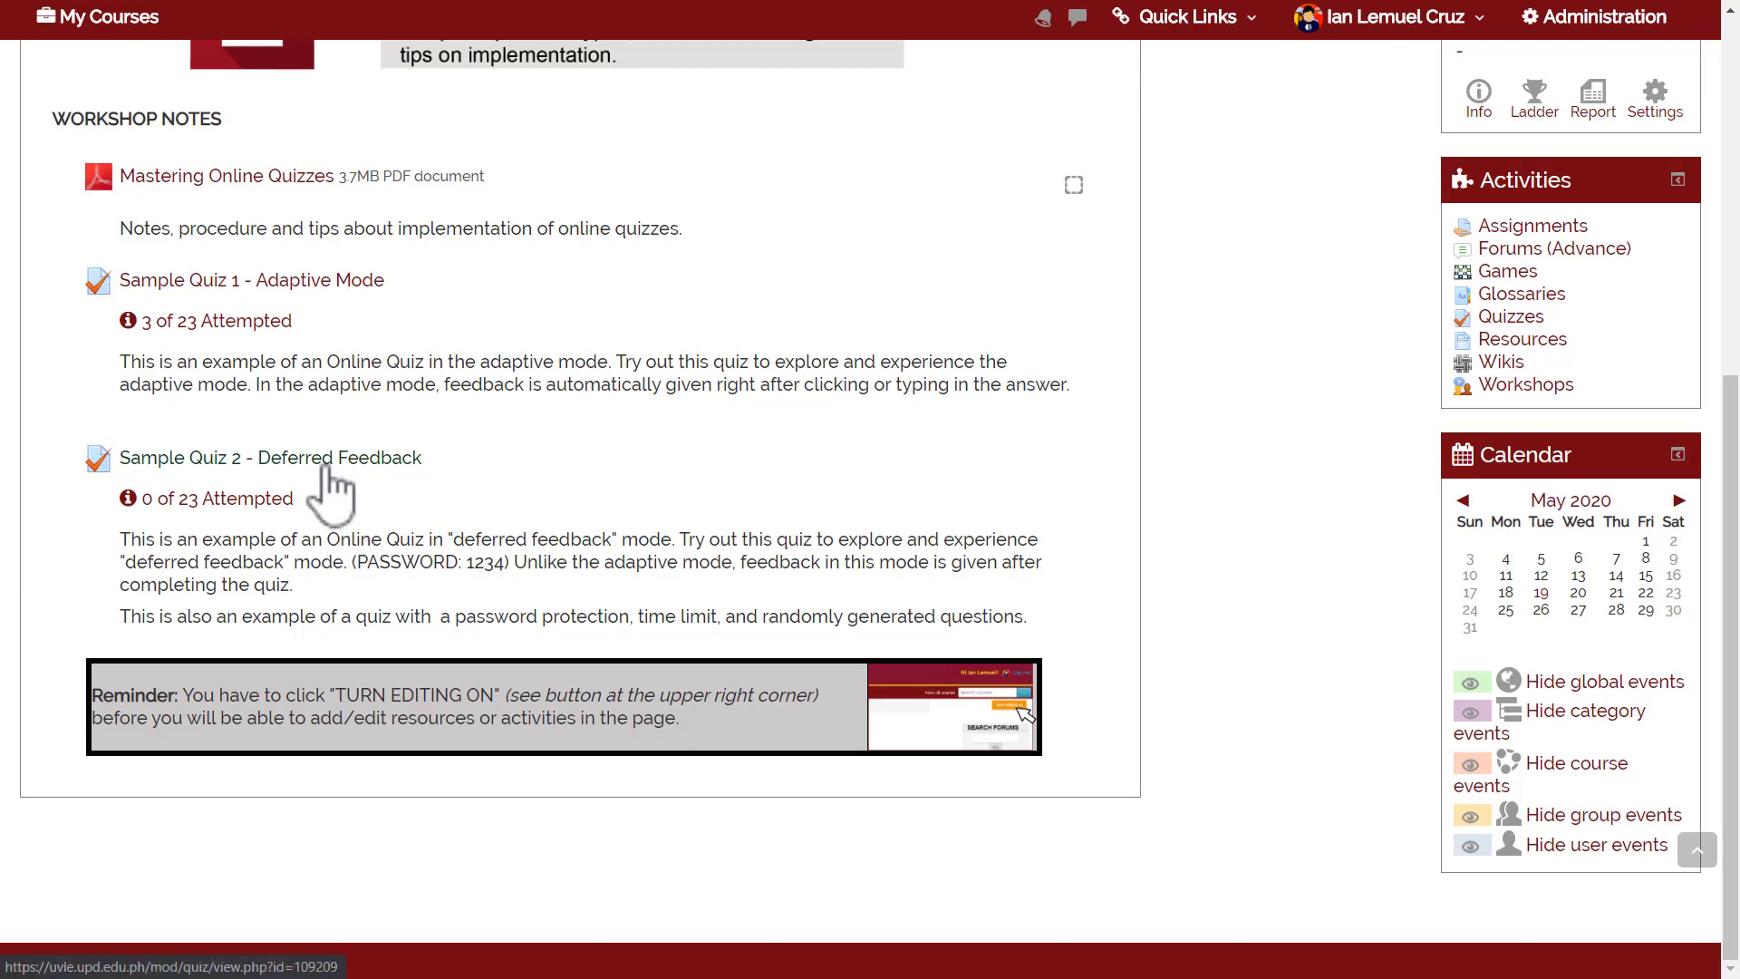
Start a timed preview attempt of Sample Quiz 2 - Deferred Feedback using the quiz password.
{"action": "left_click", "coordinate": [323, 466]}
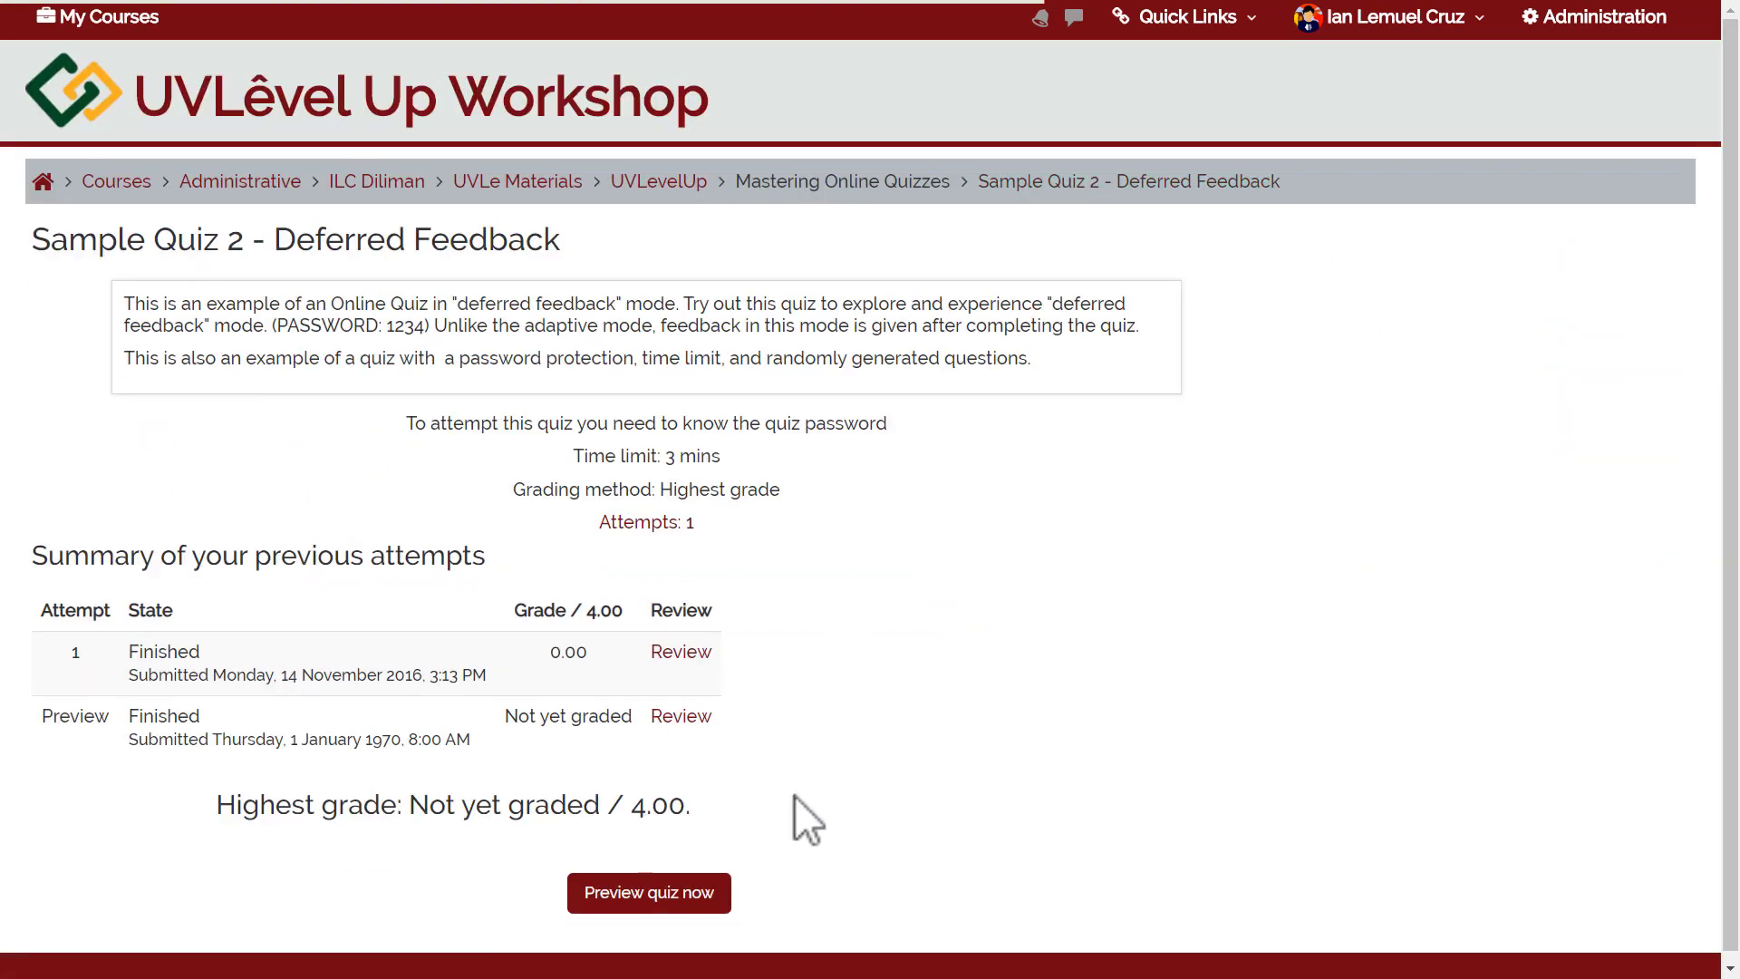
{"action": "left_click", "coordinate": [649, 892]}
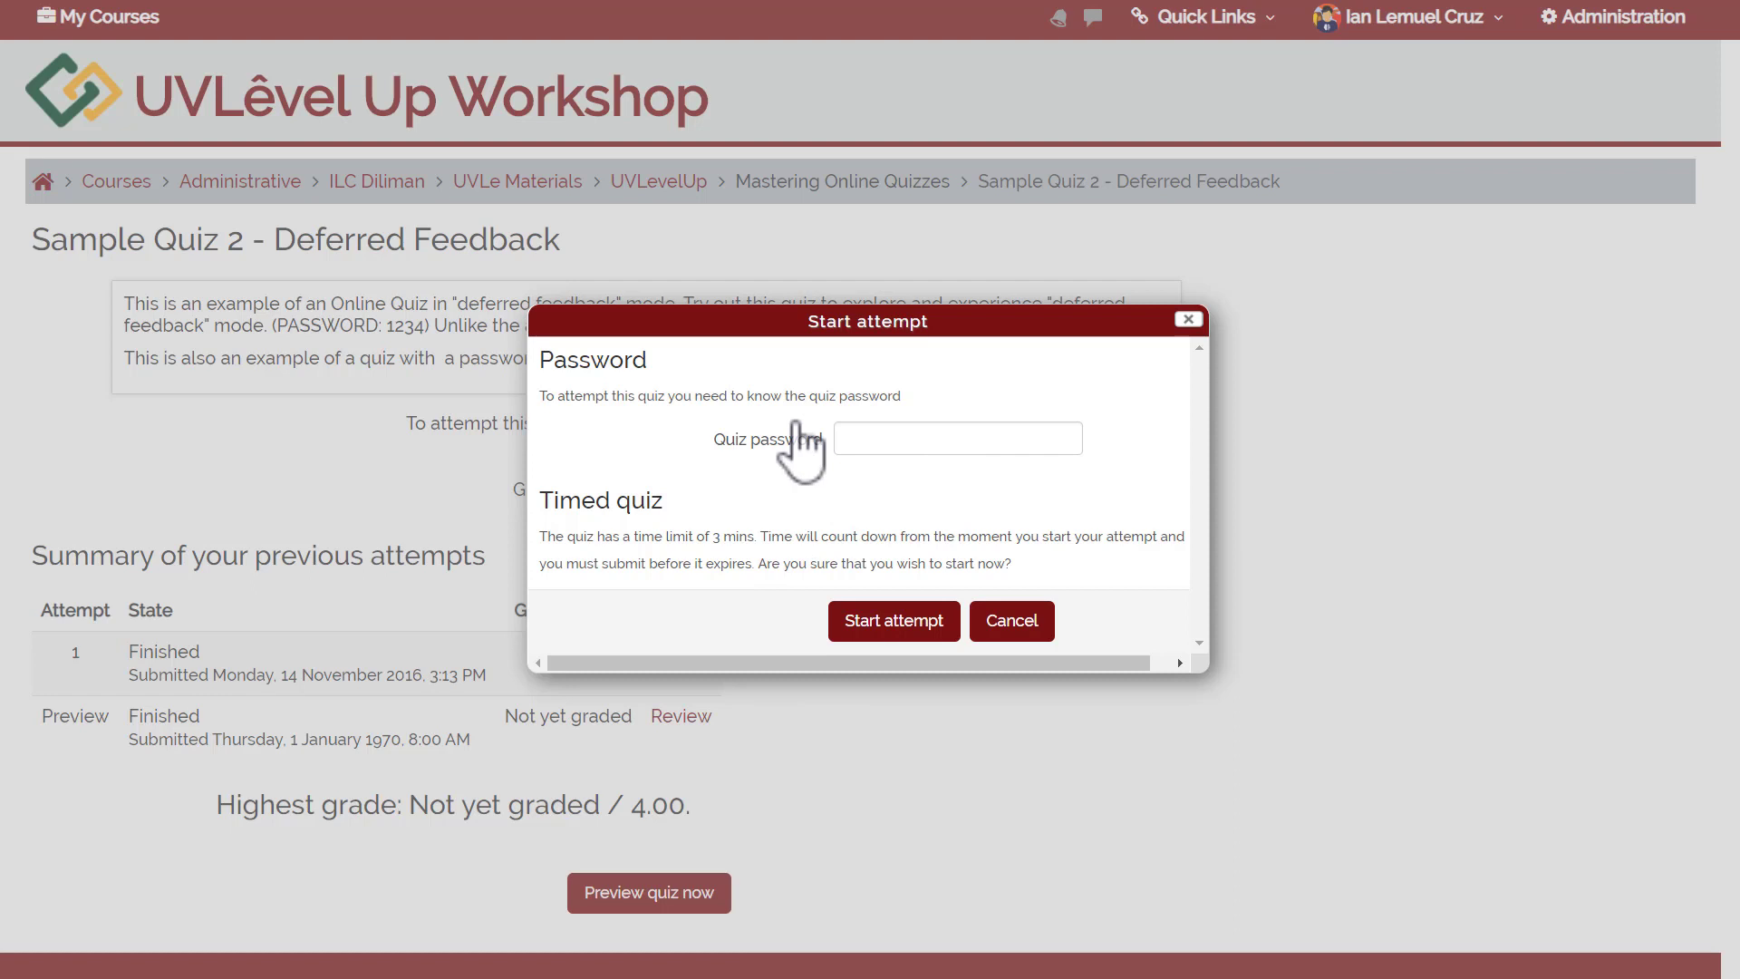
{"action": "left_click", "coordinate": [916, 447]}
{"action": "type", "text": "1234"}
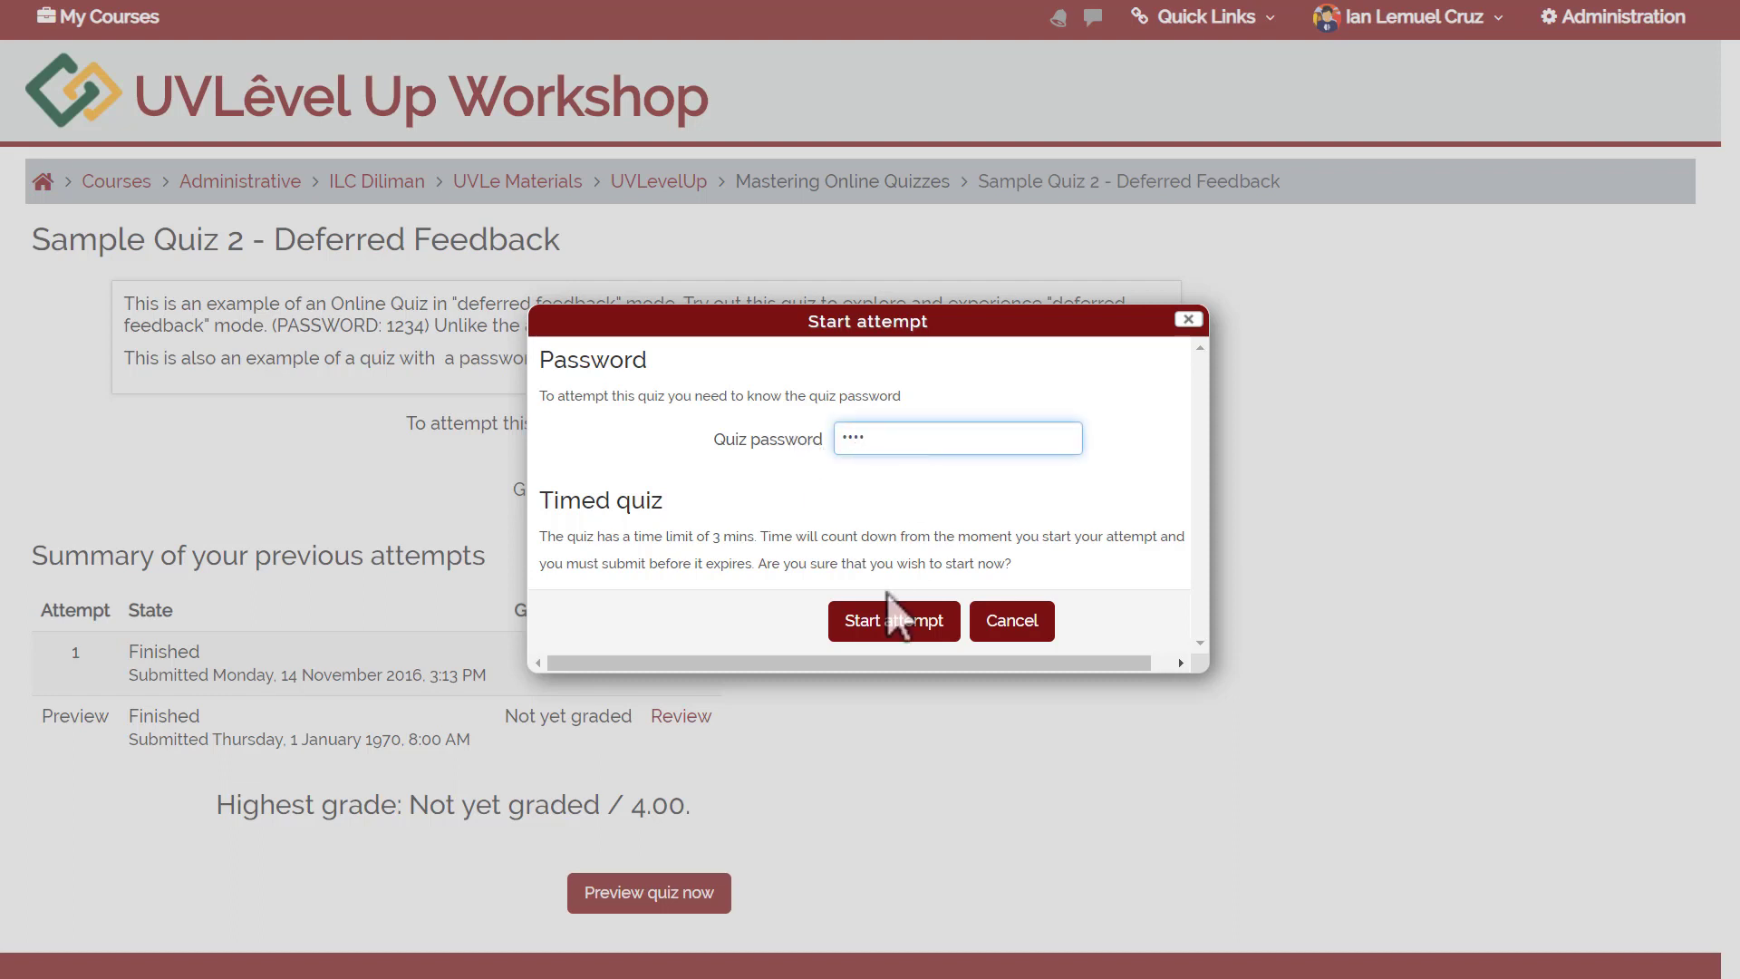
{"action": "left_click_drag", "start_coordinate": [755, 536], "coordinate": [546, 538]}
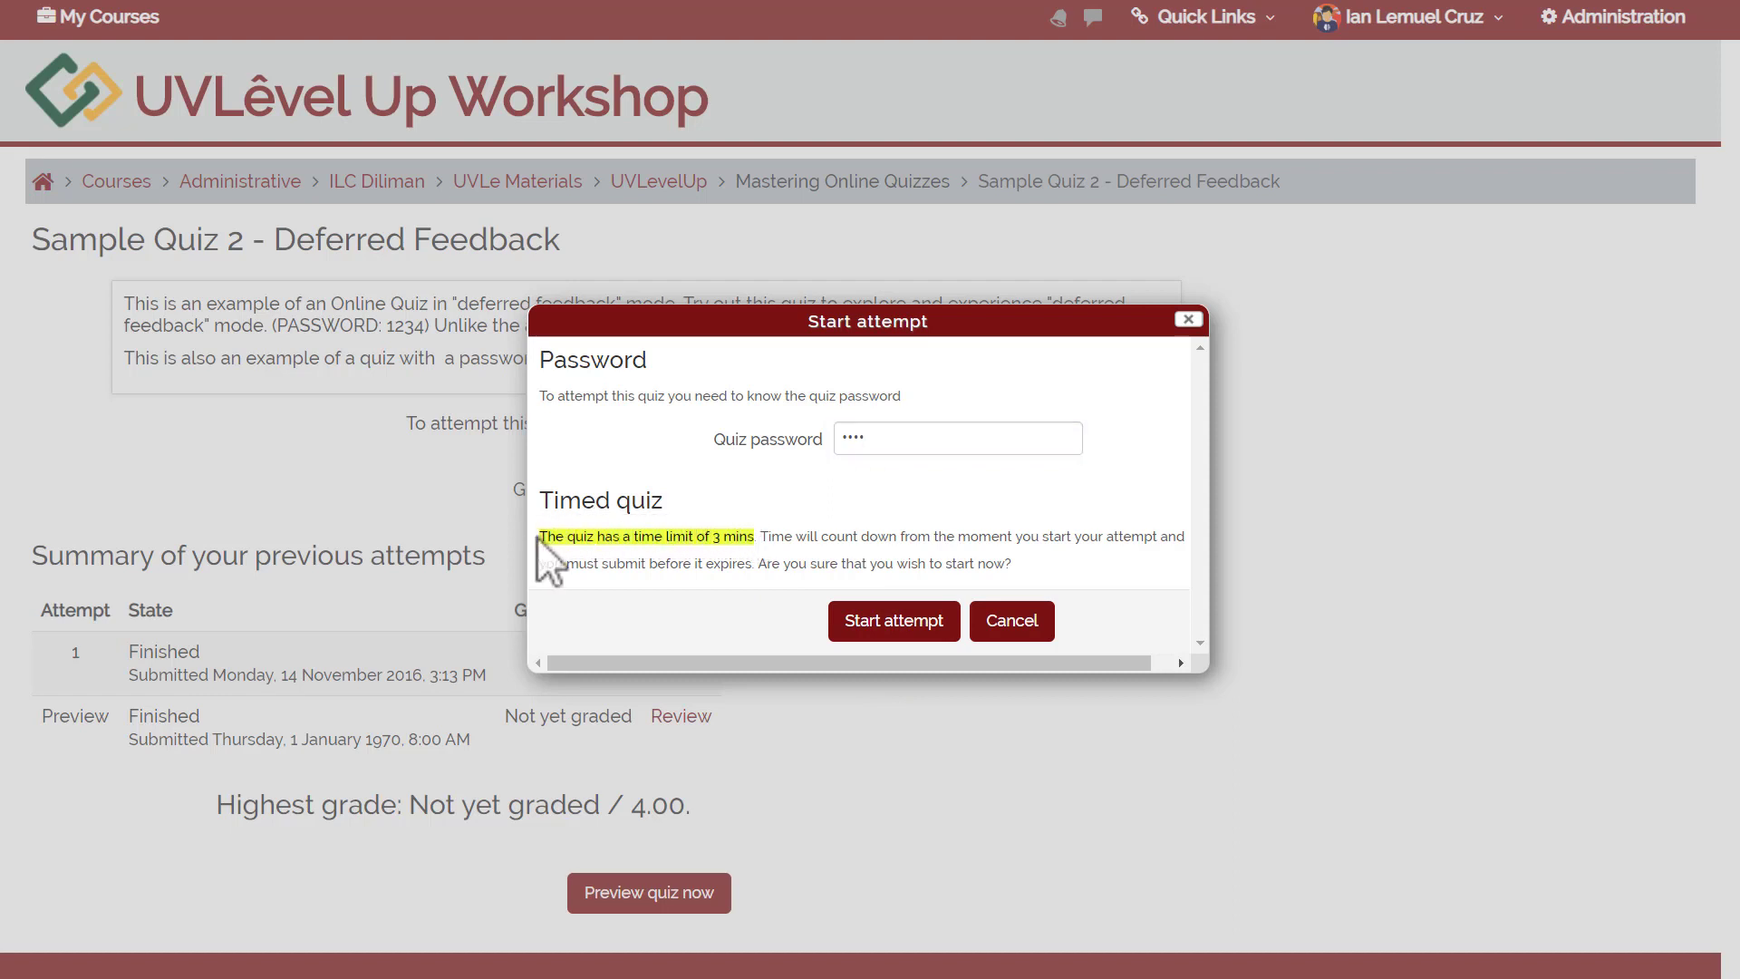
{"action": "left_click", "coordinate": [758, 624]}
{"action": "left_click", "coordinate": [870, 620]}
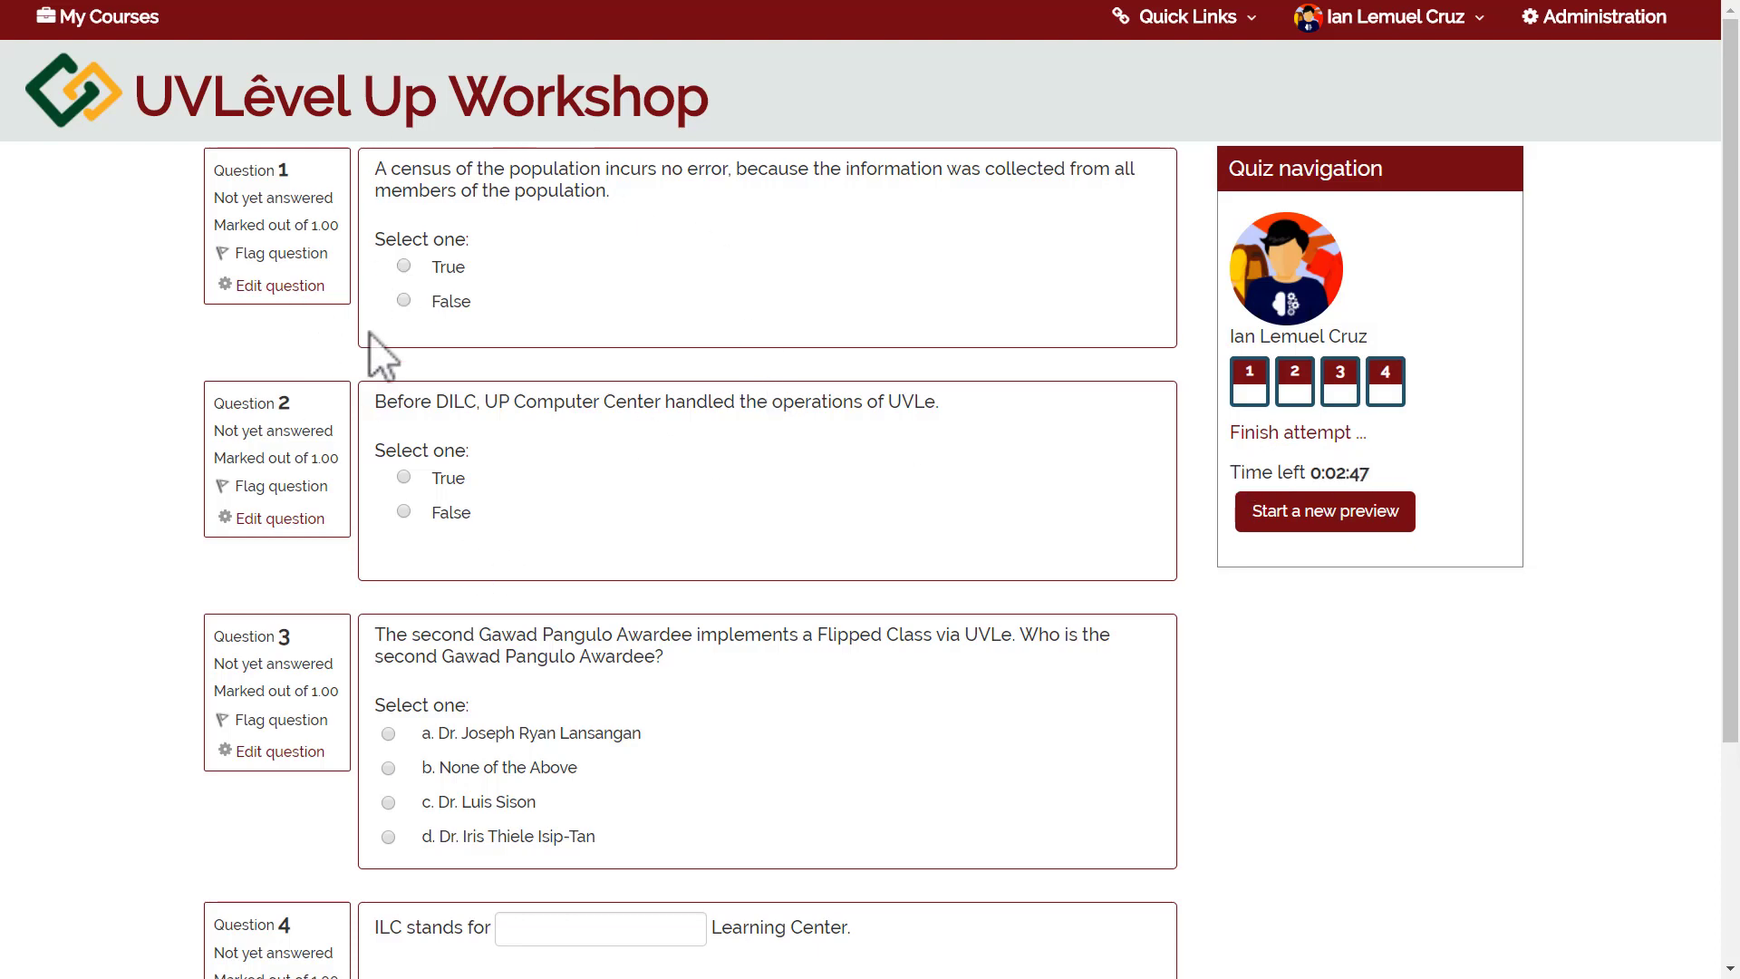
Answer True, False and None of the Above, then 'interactive' for question 4.
{"action": "left_click", "coordinate": [404, 265]}
{"action": "left_click", "coordinate": [404, 512]}
{"action": "left_click", "coordinate": [388, 768]}
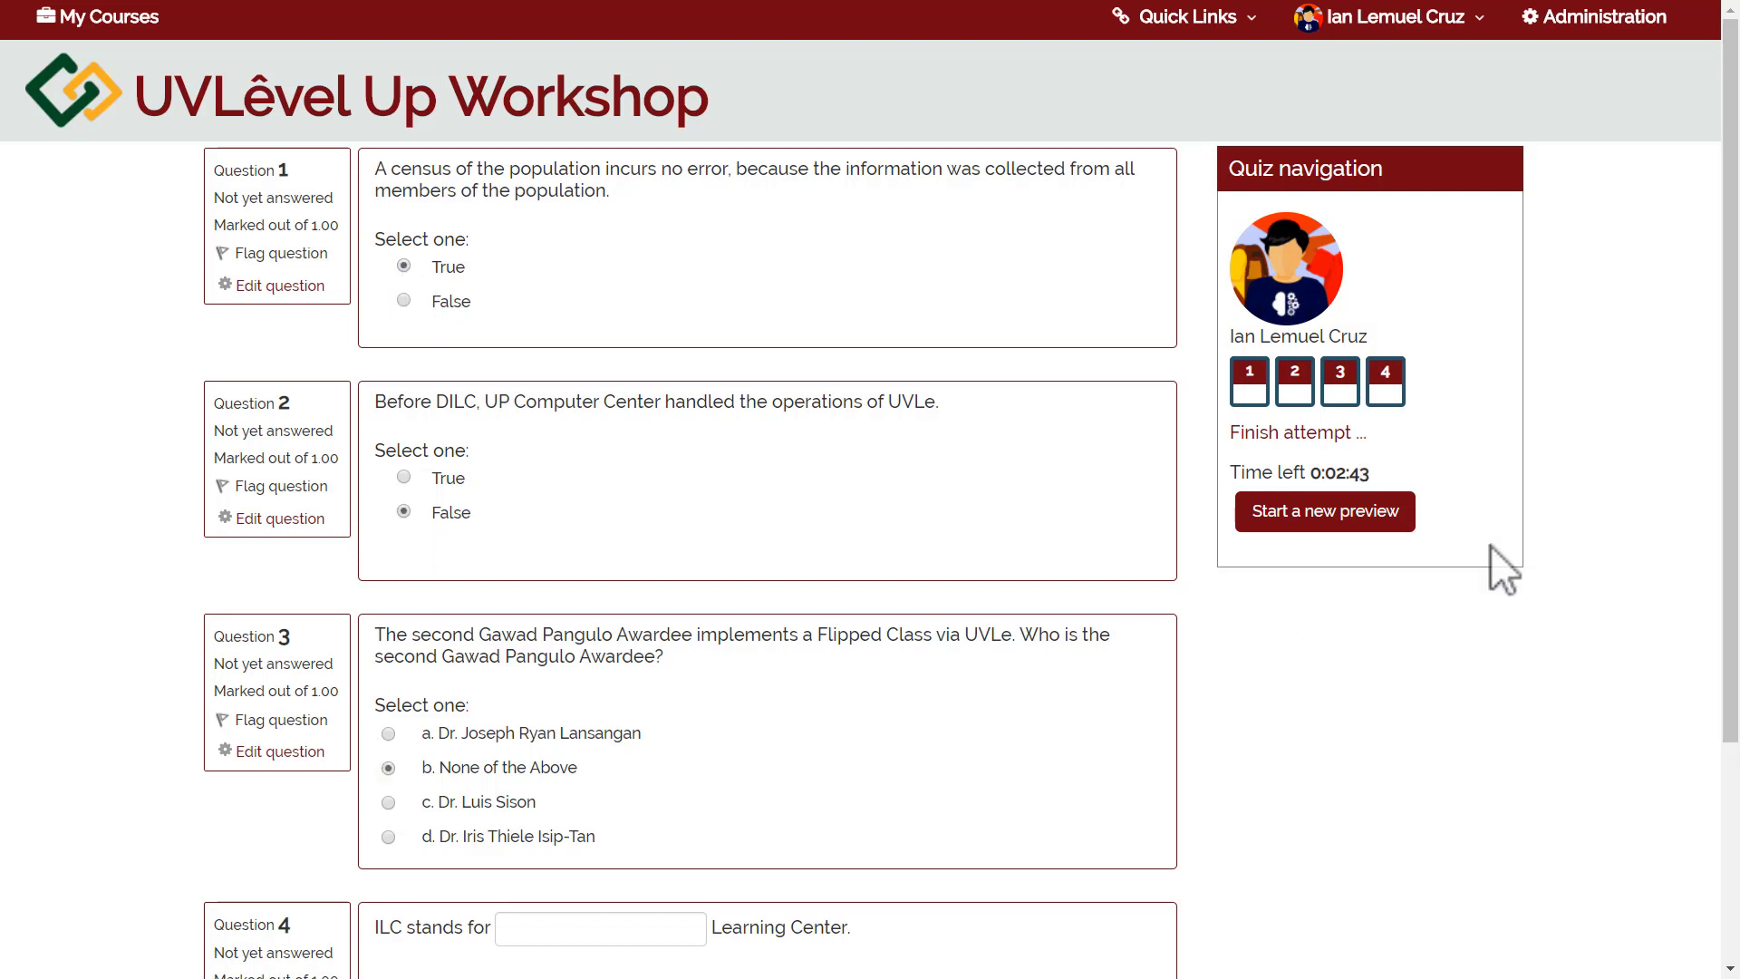
{"action": "scroll", "coordinate": [1495, 561], "scroll_direction": "down", "scroll_amount": 3}
{"action": "left_click", "coordinate": [588, 632]}
{"action": "type", "text": "interactive"}
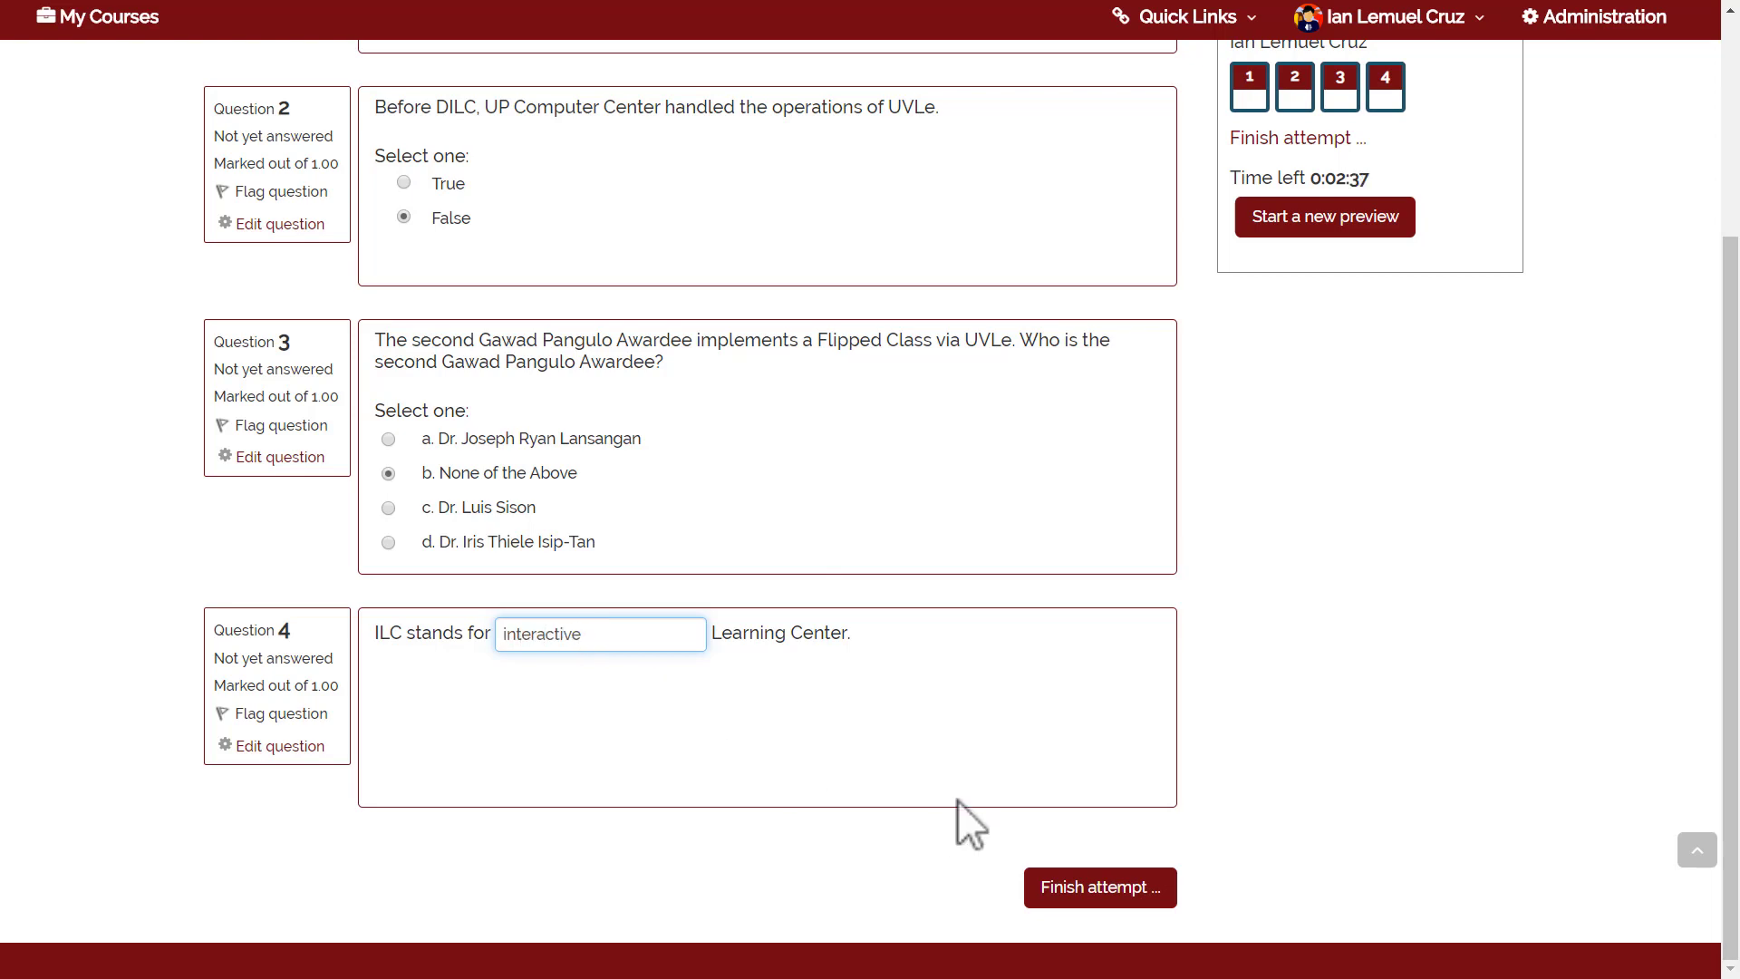
Finish the attempt and confirm submitting all answers.
{"action": "left_click", "coordinate": [1072, 901]}
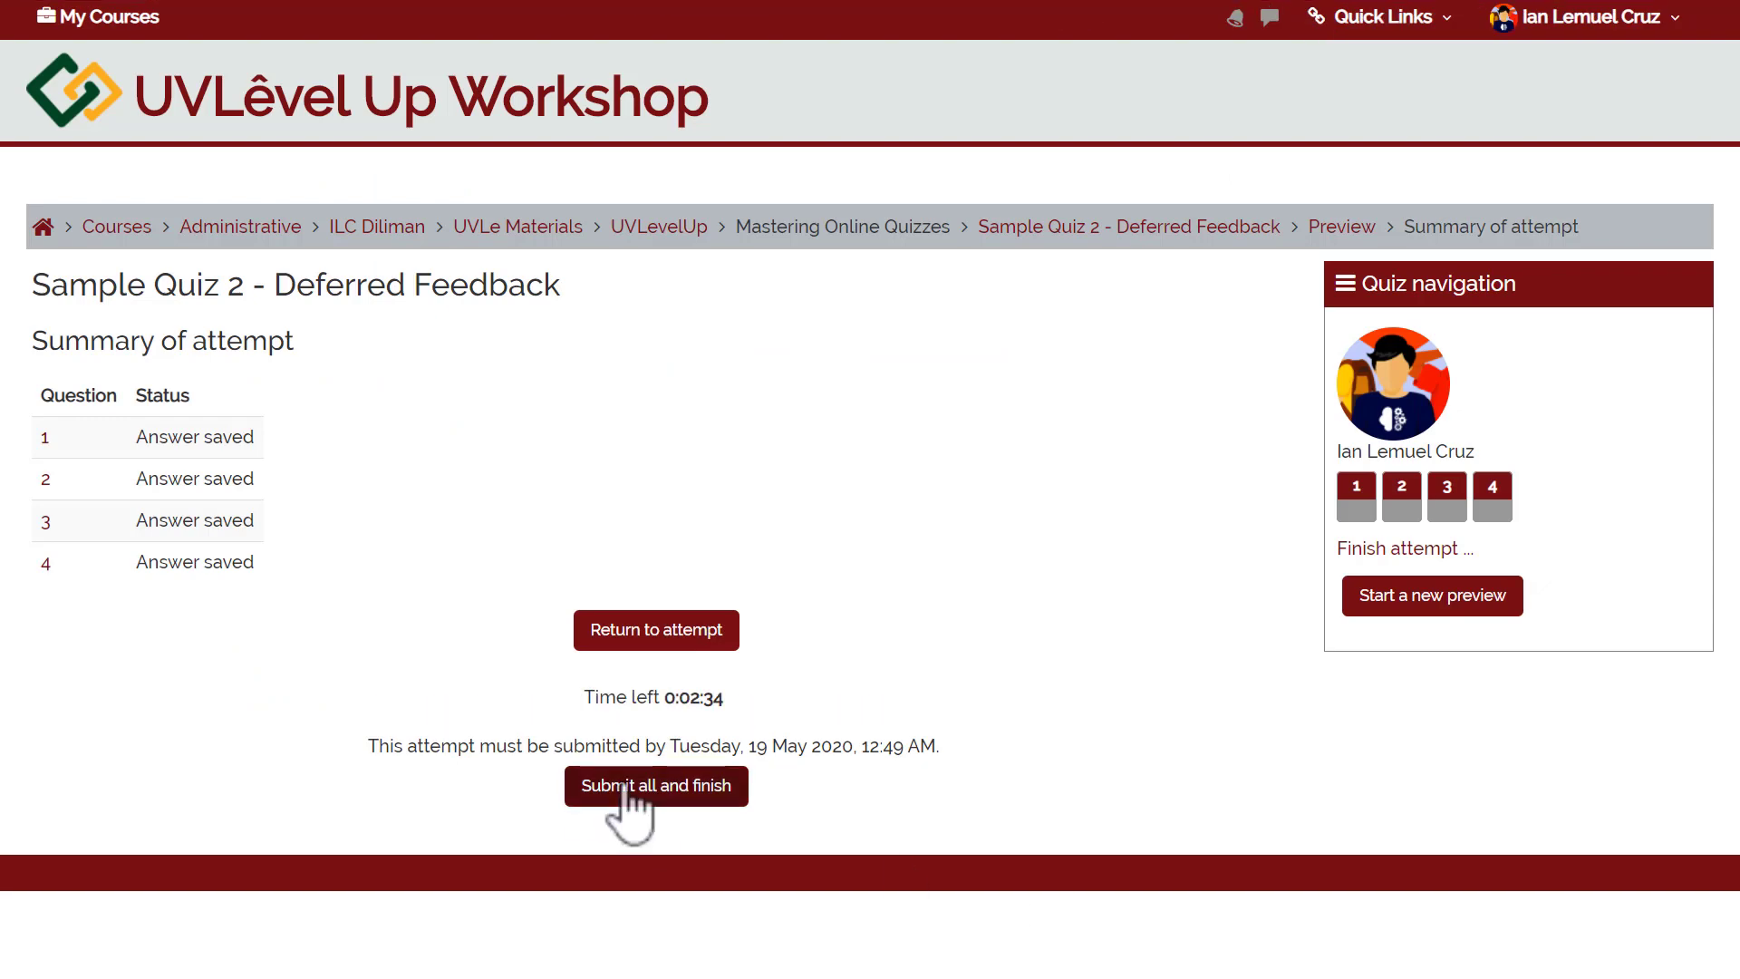
{"action": "left_click", "coordinate": [620, 789]}
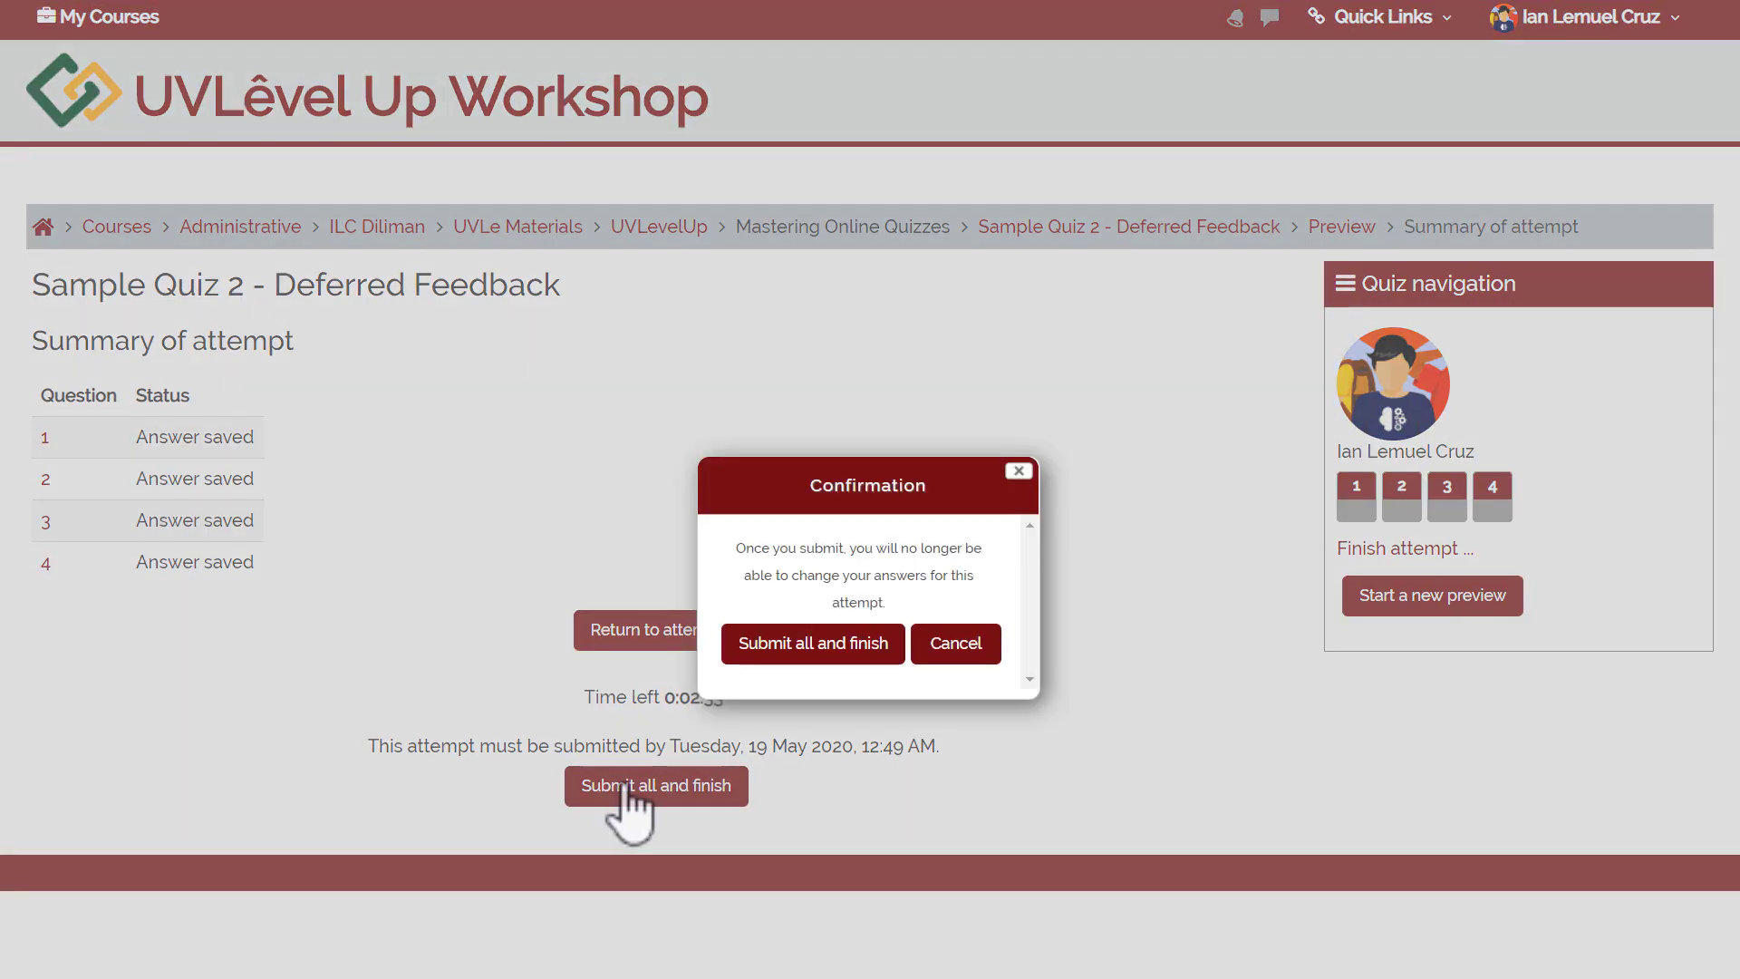
{"action": "left_click", "coordinate": [736, 643]}
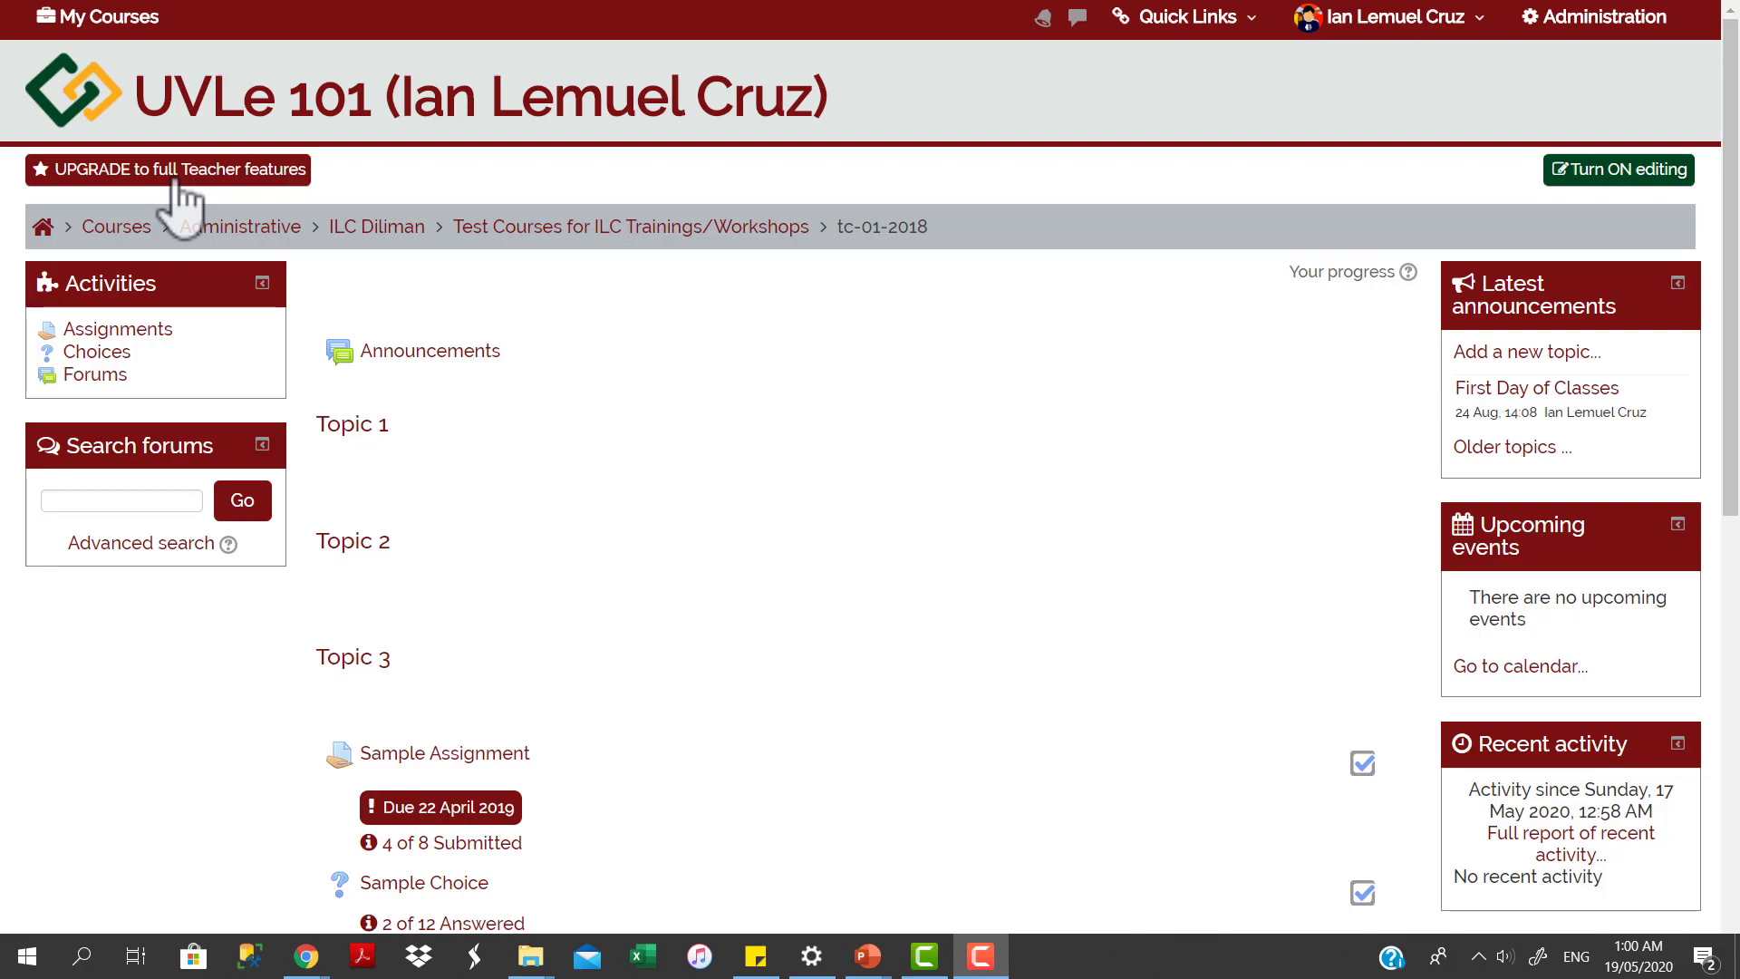
Upgrade to full teacher features and expand Question bank in the Administration panel.
{"action": "left_click", "coordinate": [213, 174]}
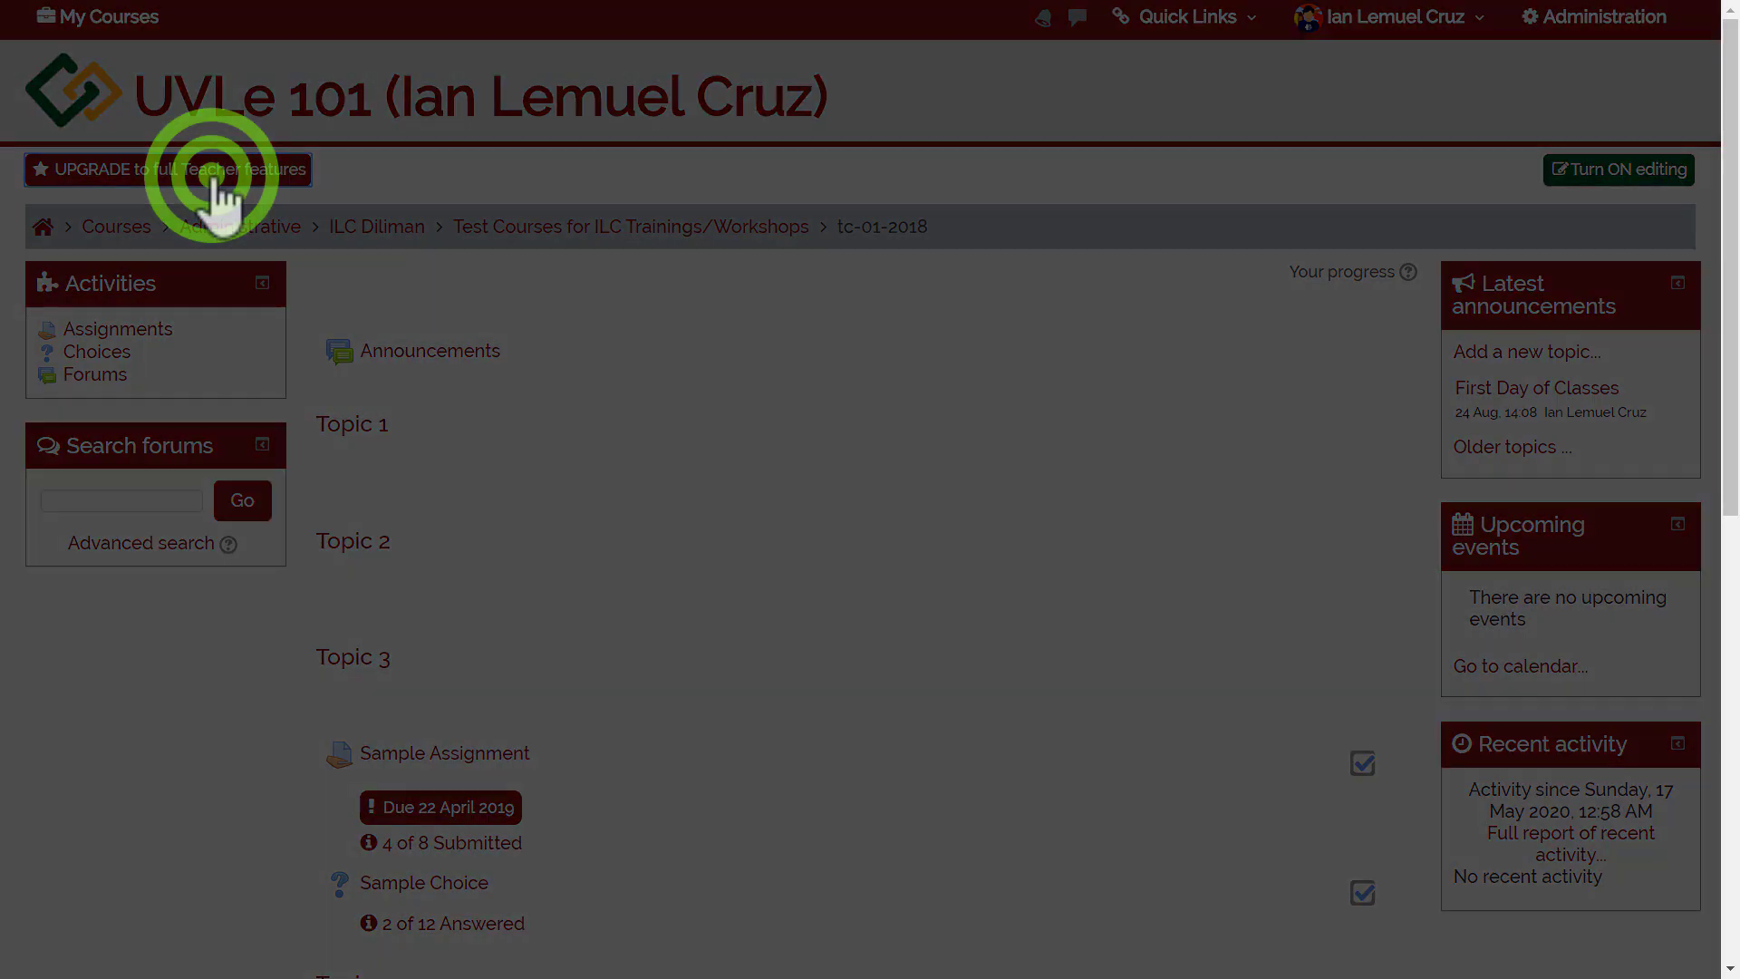
{"action": "left_click", "coordinate": [1025, 426]}
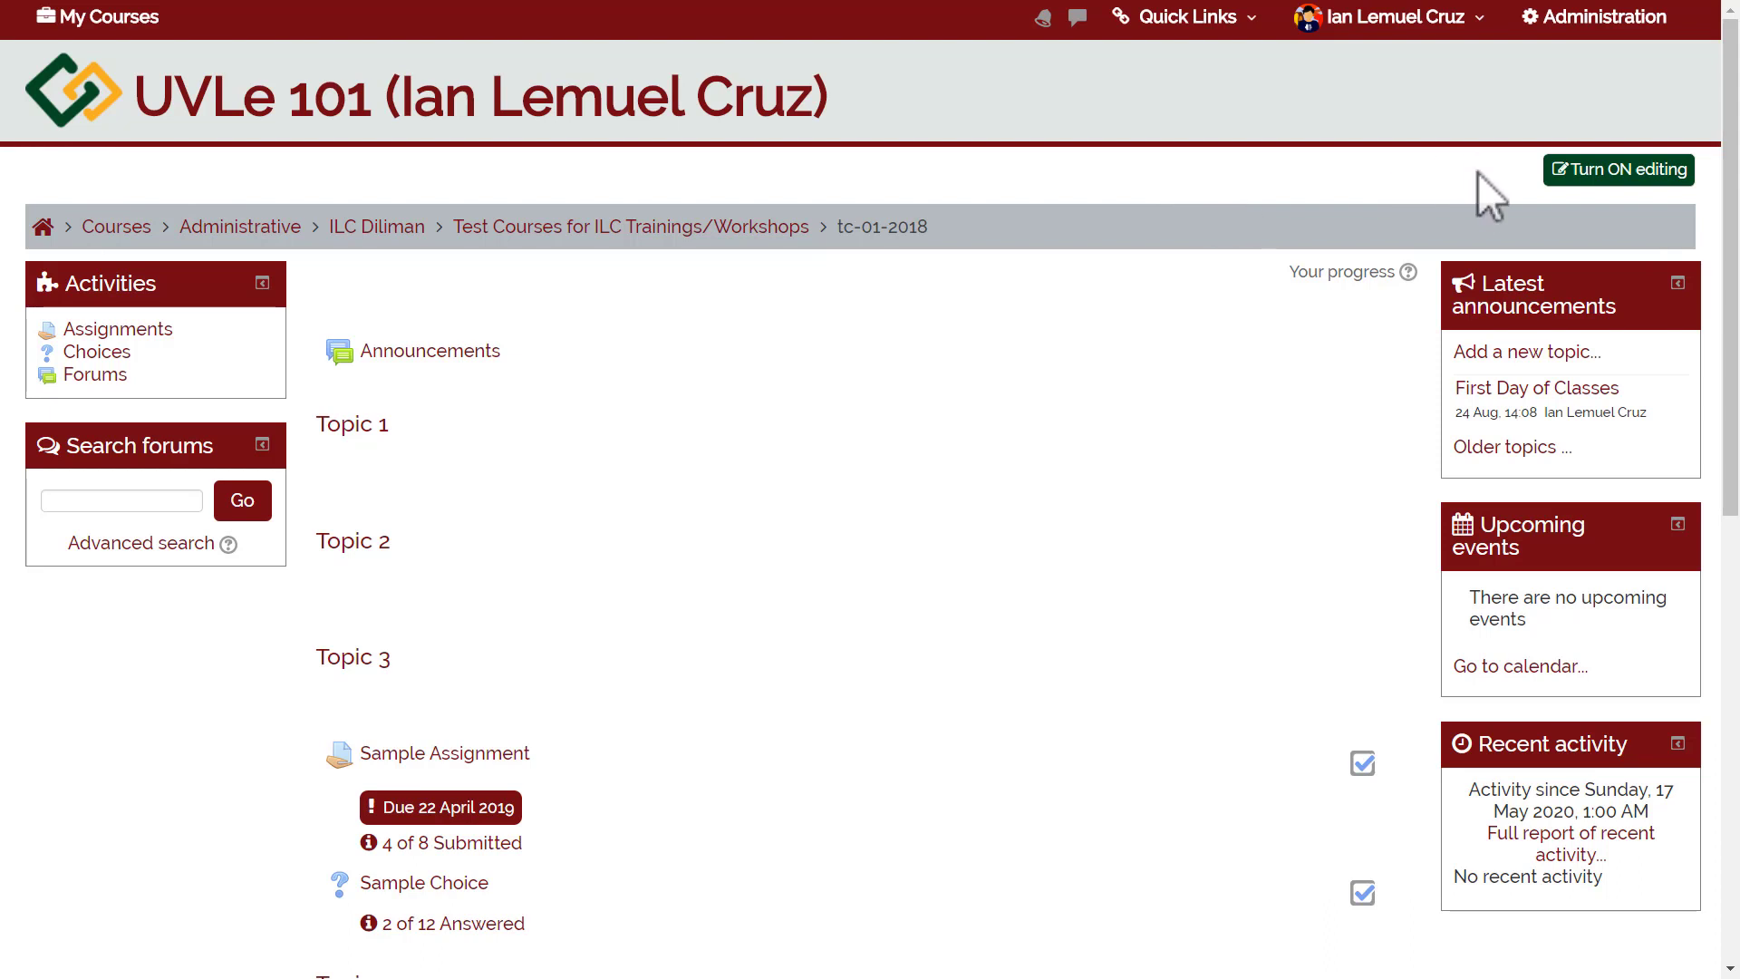
{"action": "left_click", "coordinate": [1590, 18]}
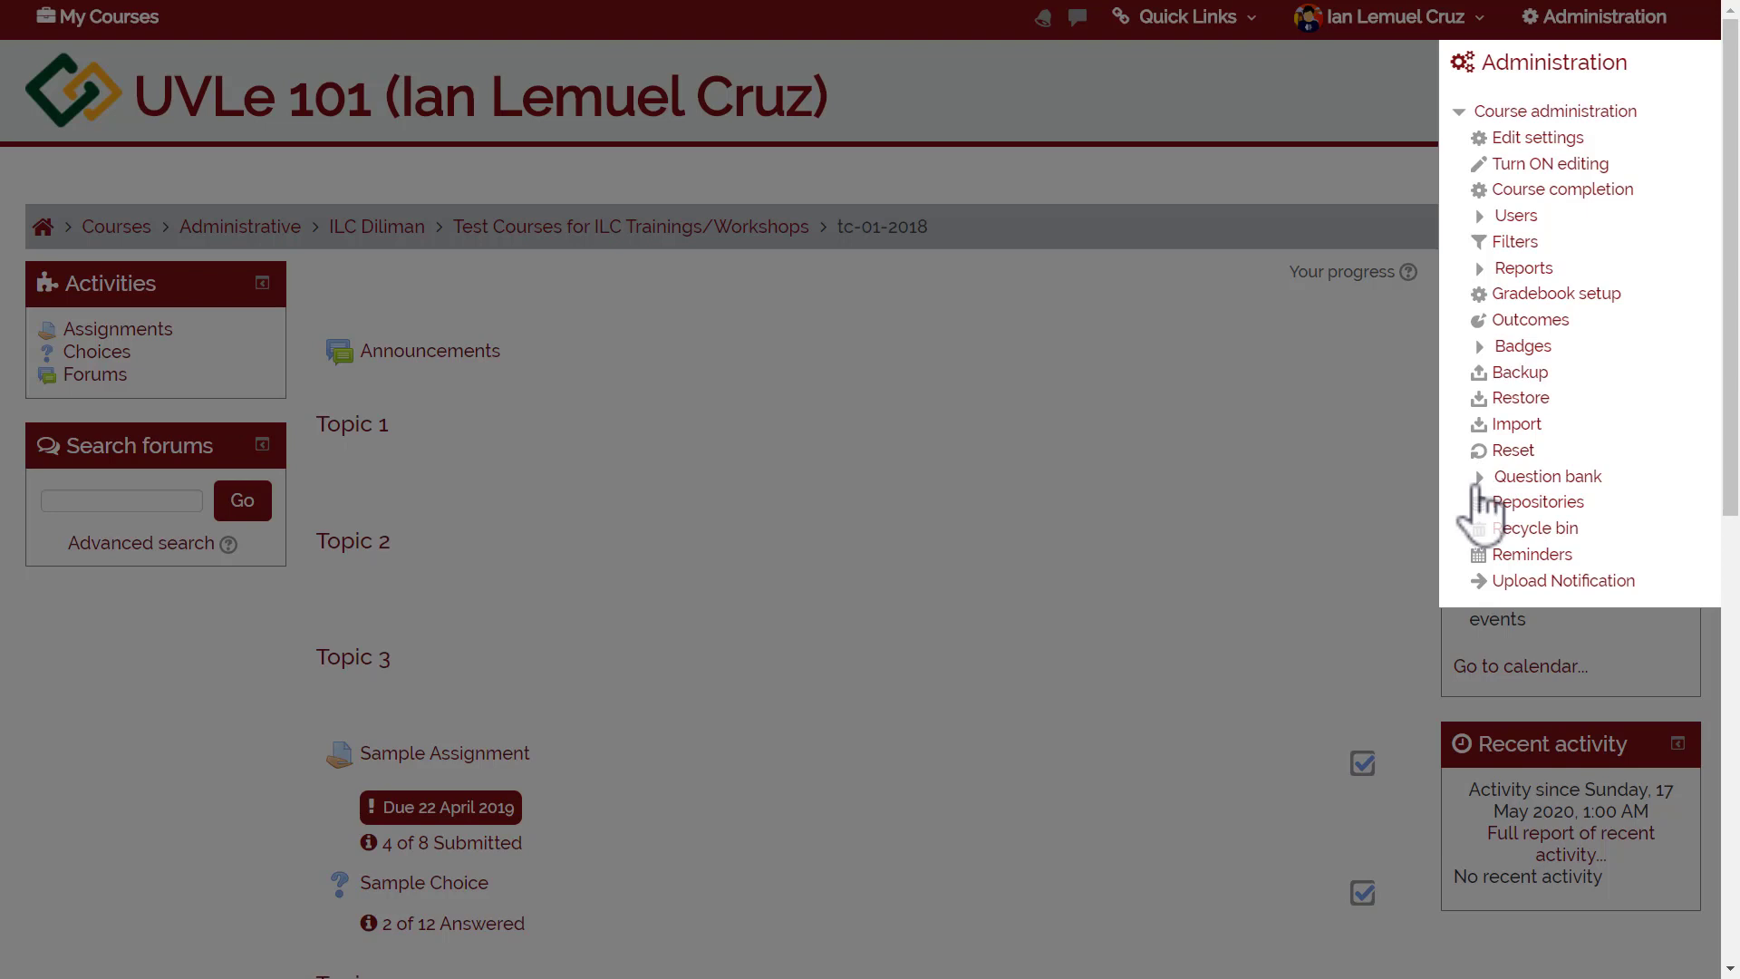
{"action": "left_click", "coordinate": [941, 443]}
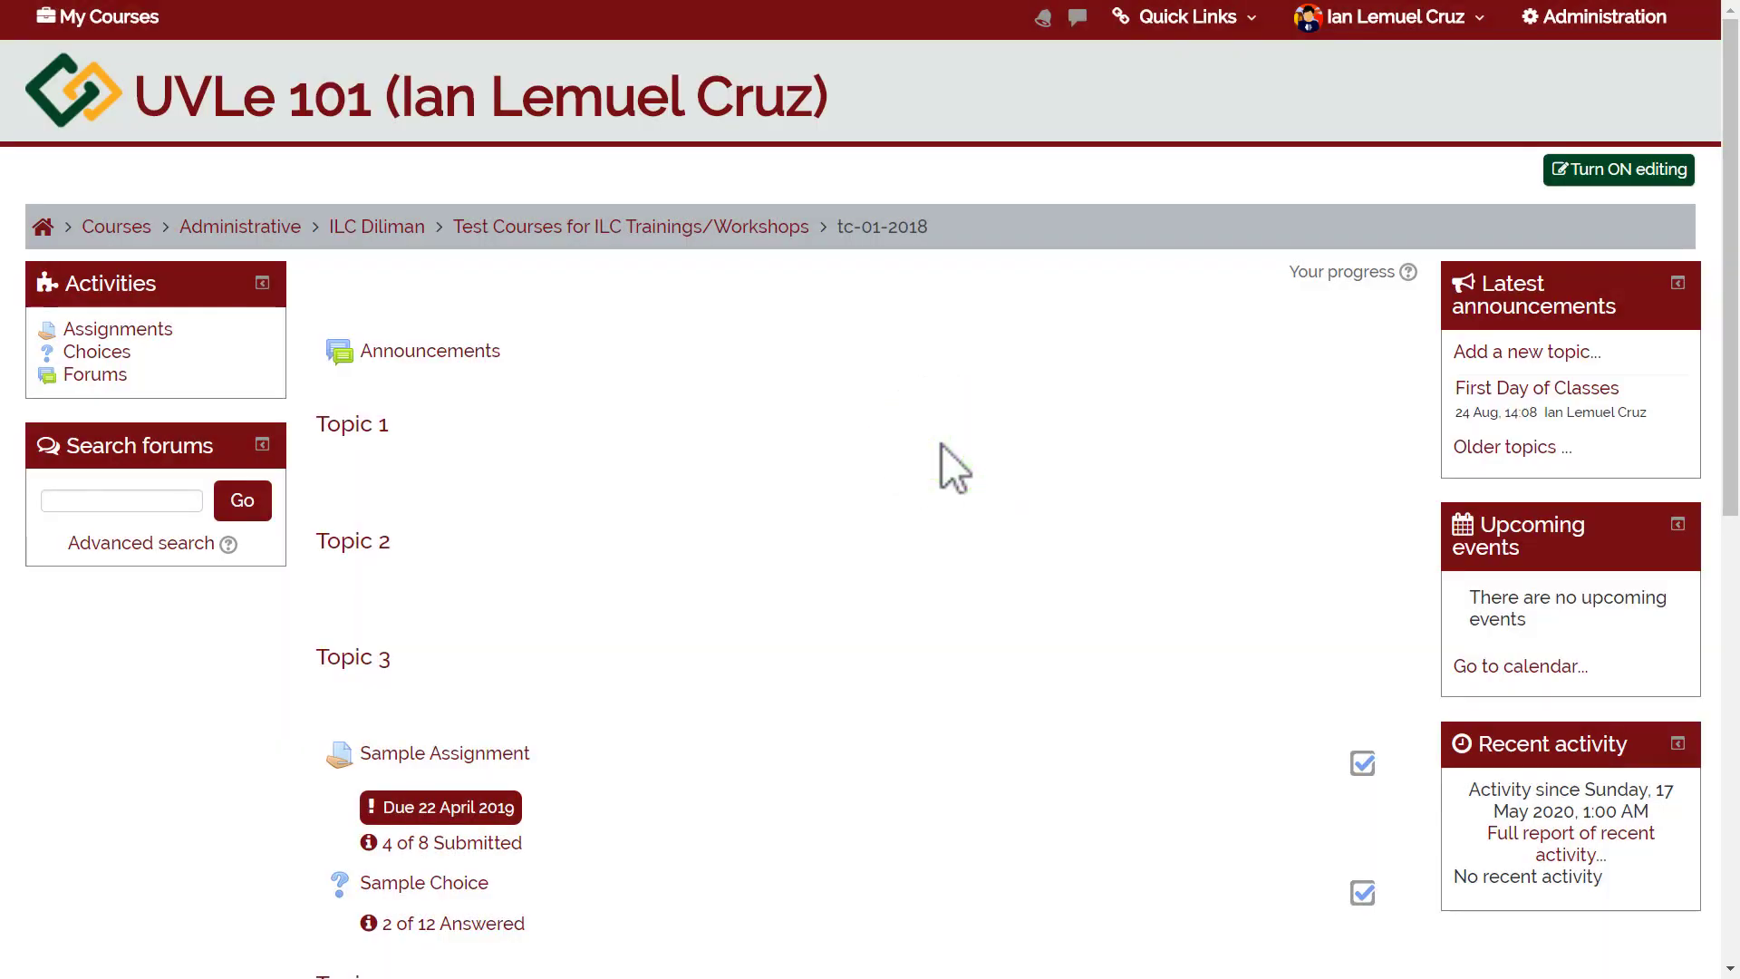
{"action": "left_click", "coordinate": [1563, 20]}
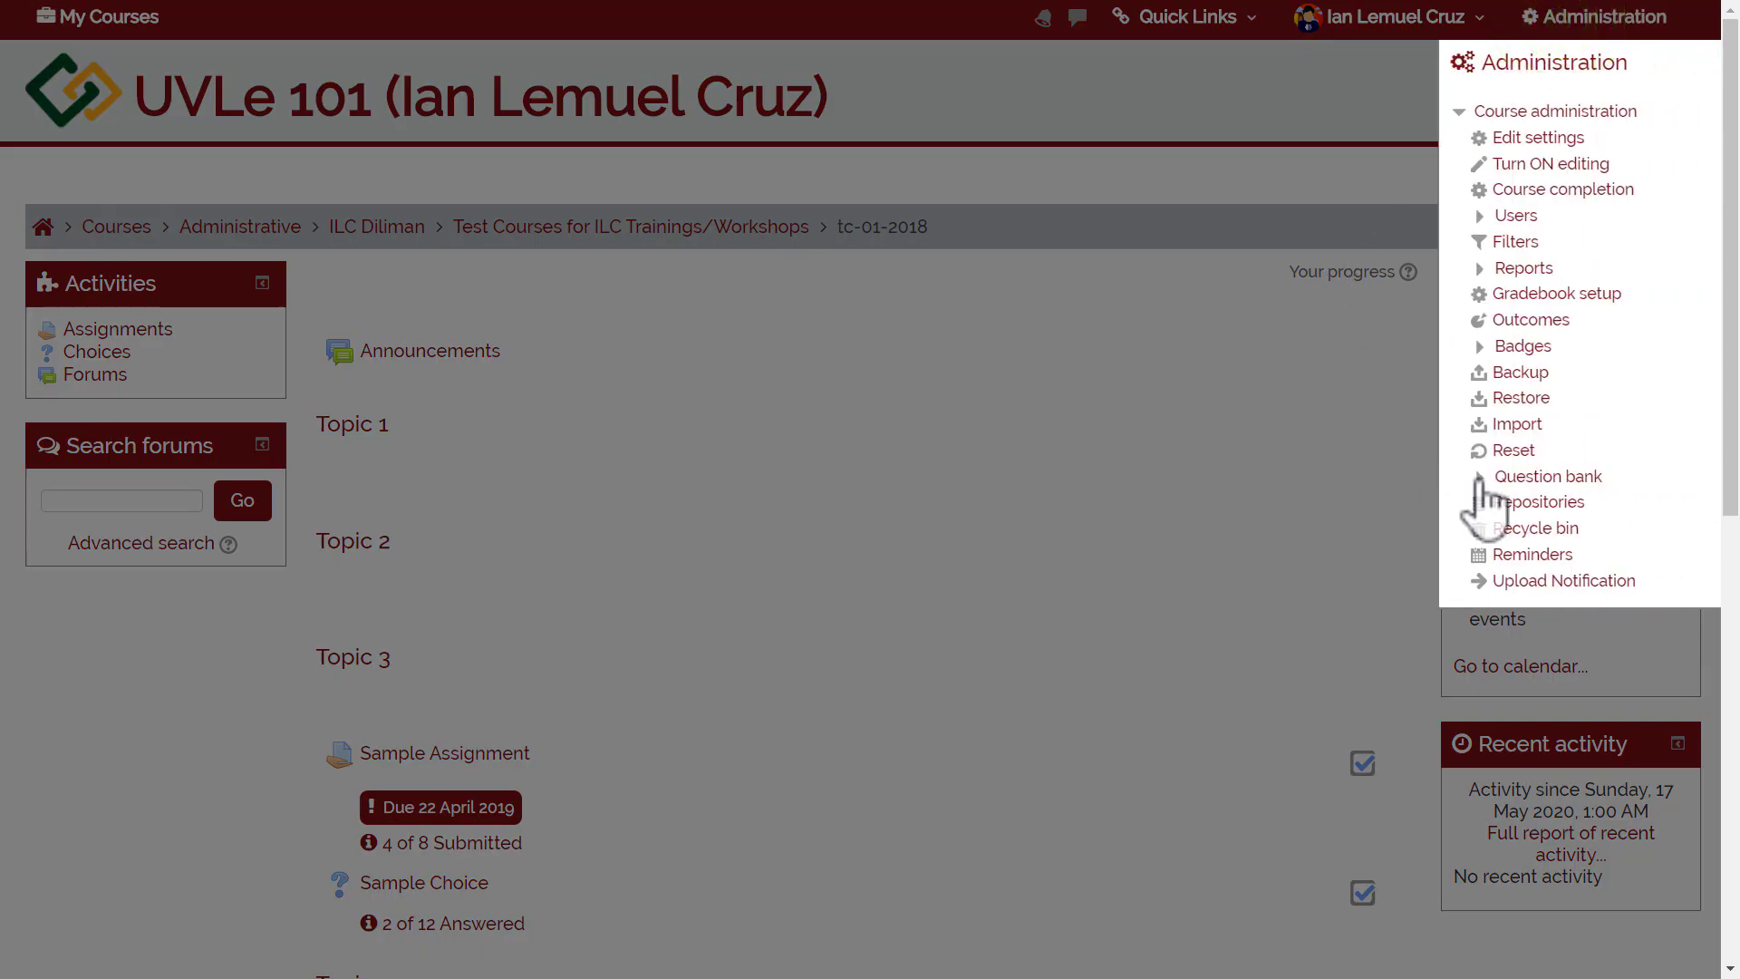
{"action": "left_click", "coordinate": [1479, 477]}
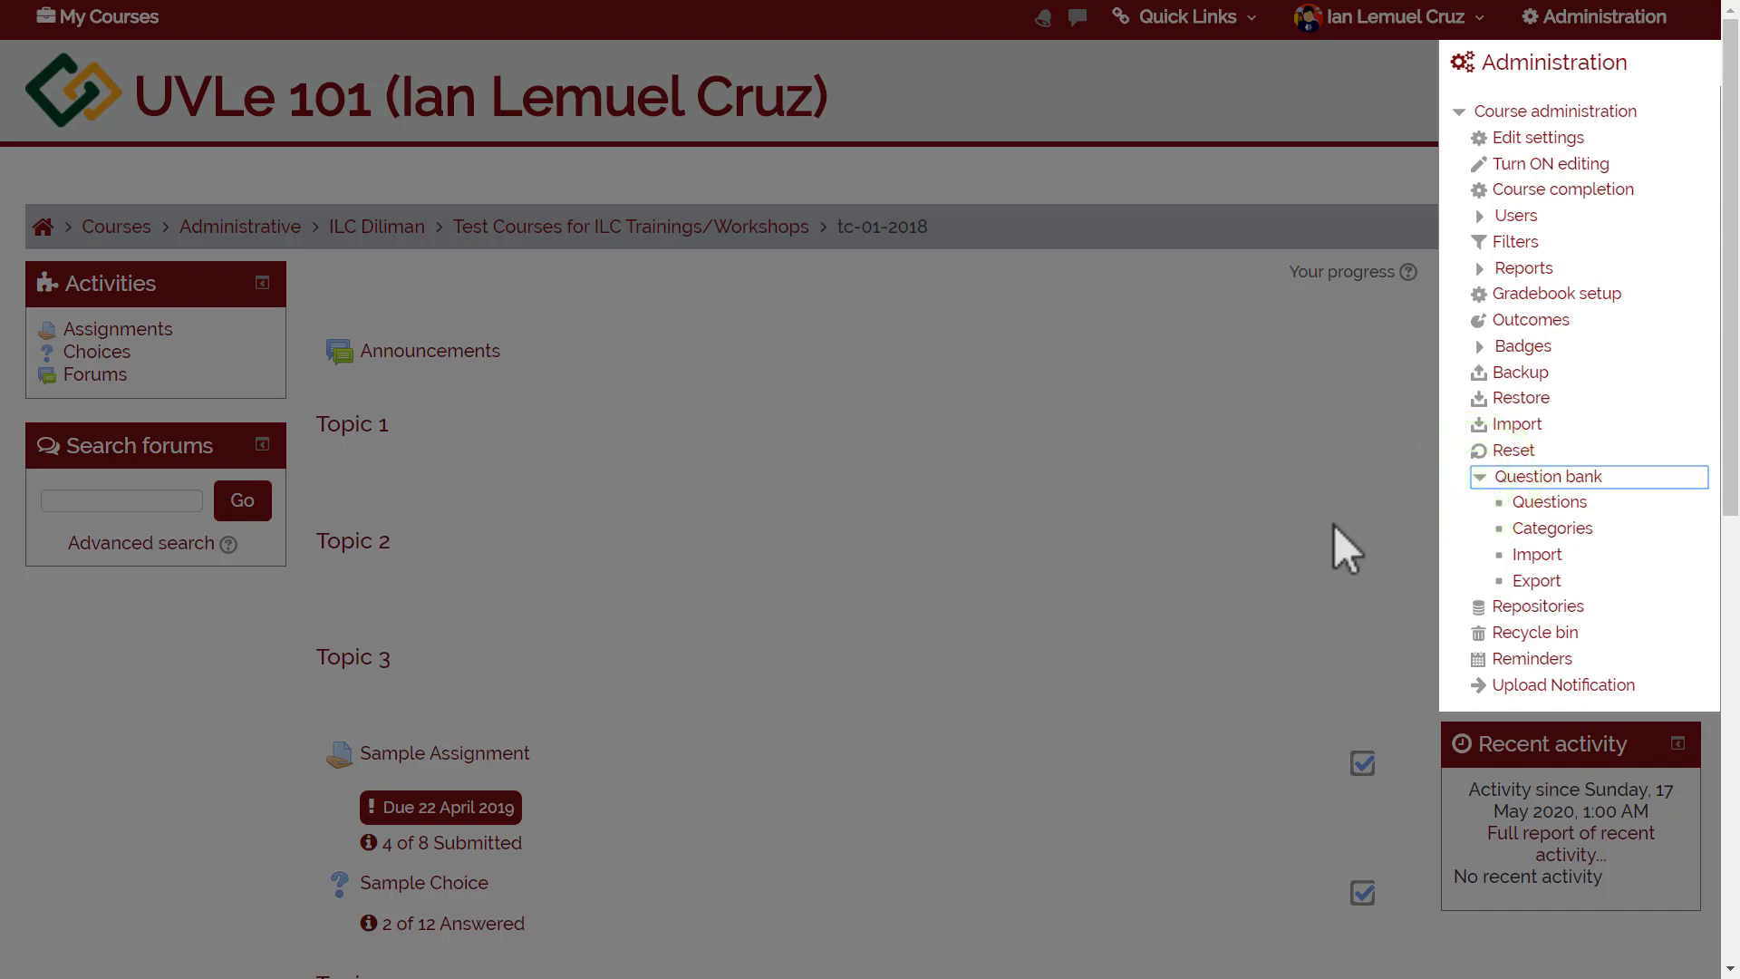
Open the question Categories page and scroll down to the Add category form.
{"action": "left_click", "coordinate": [1533, 535]}
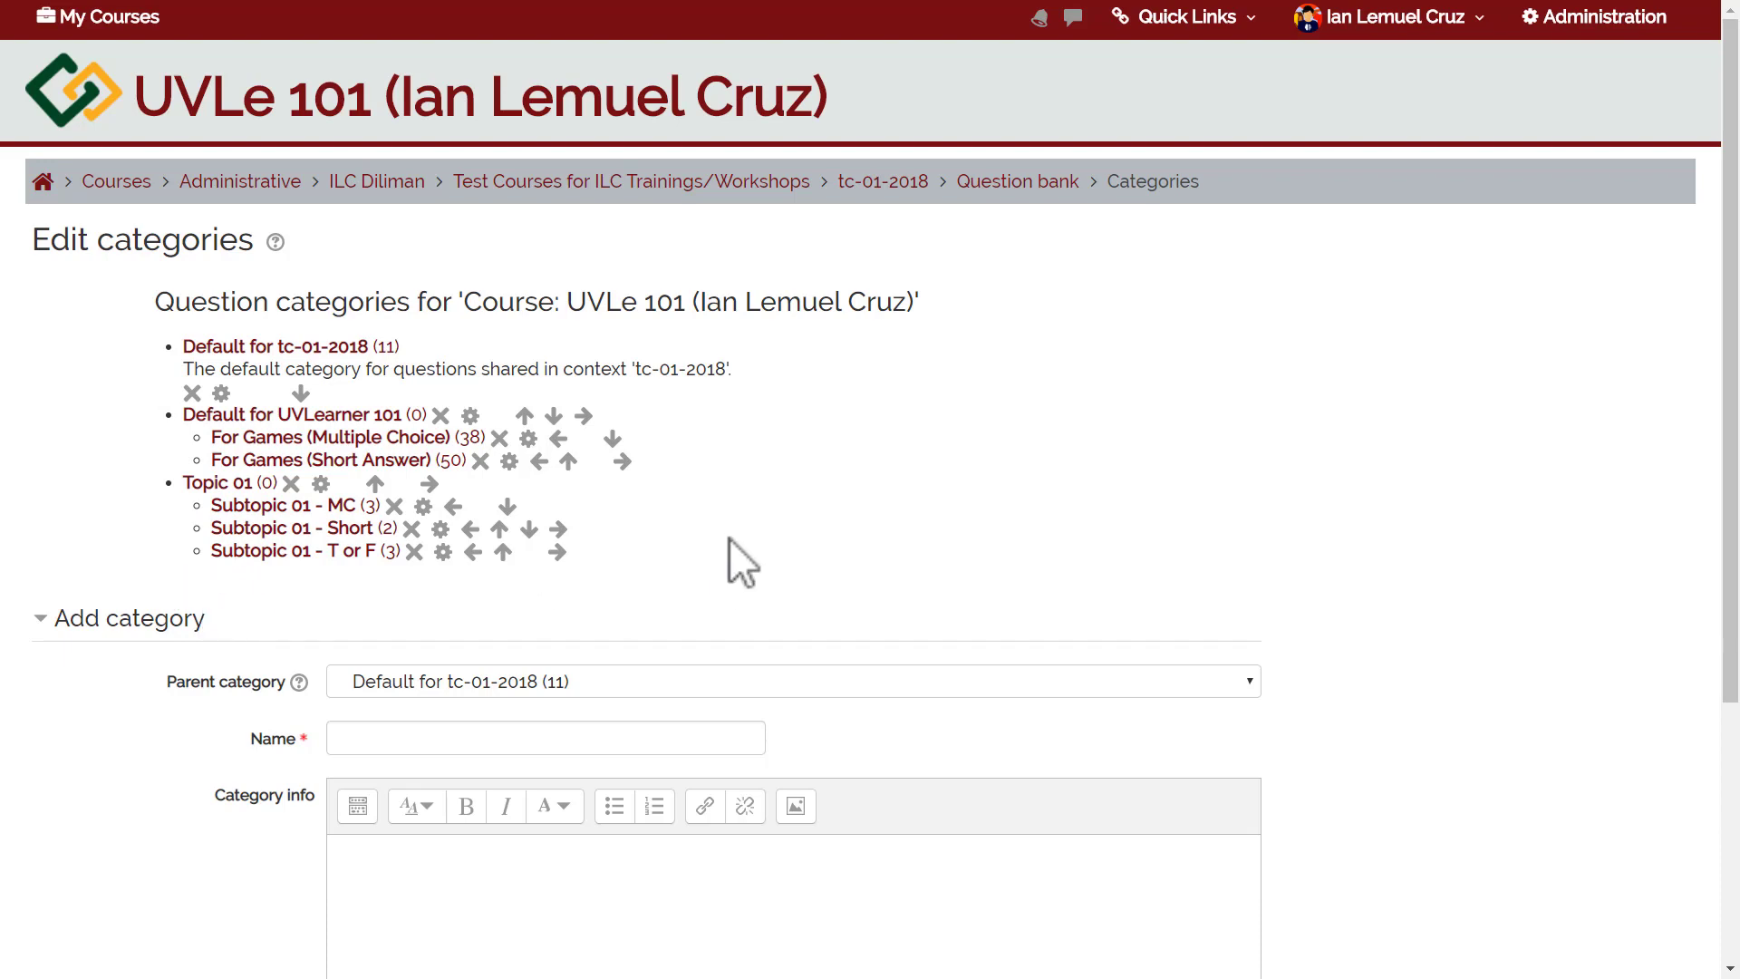
{"action": "left_click_drag", "start_coordinate": [1737, 355], "coordinate": [1737, 485]}
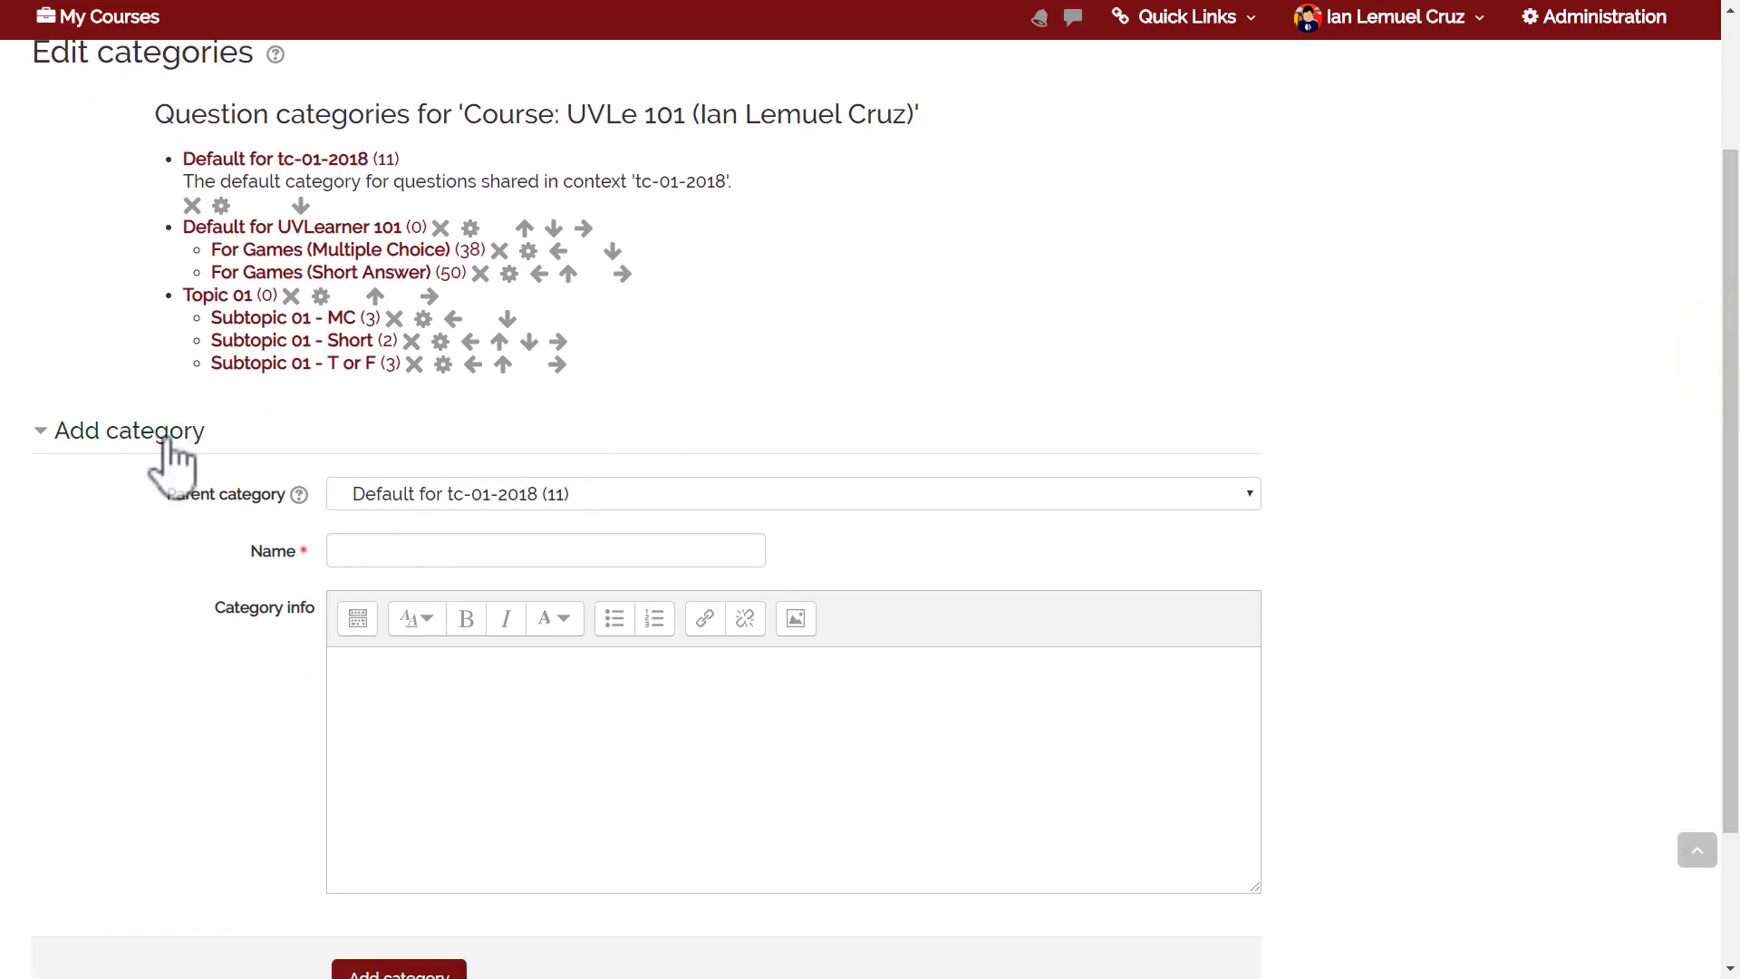
Add a question category named 'Topic 02' under the course's top category.
{"action": "left_click", "coordinate": [428, 496]}
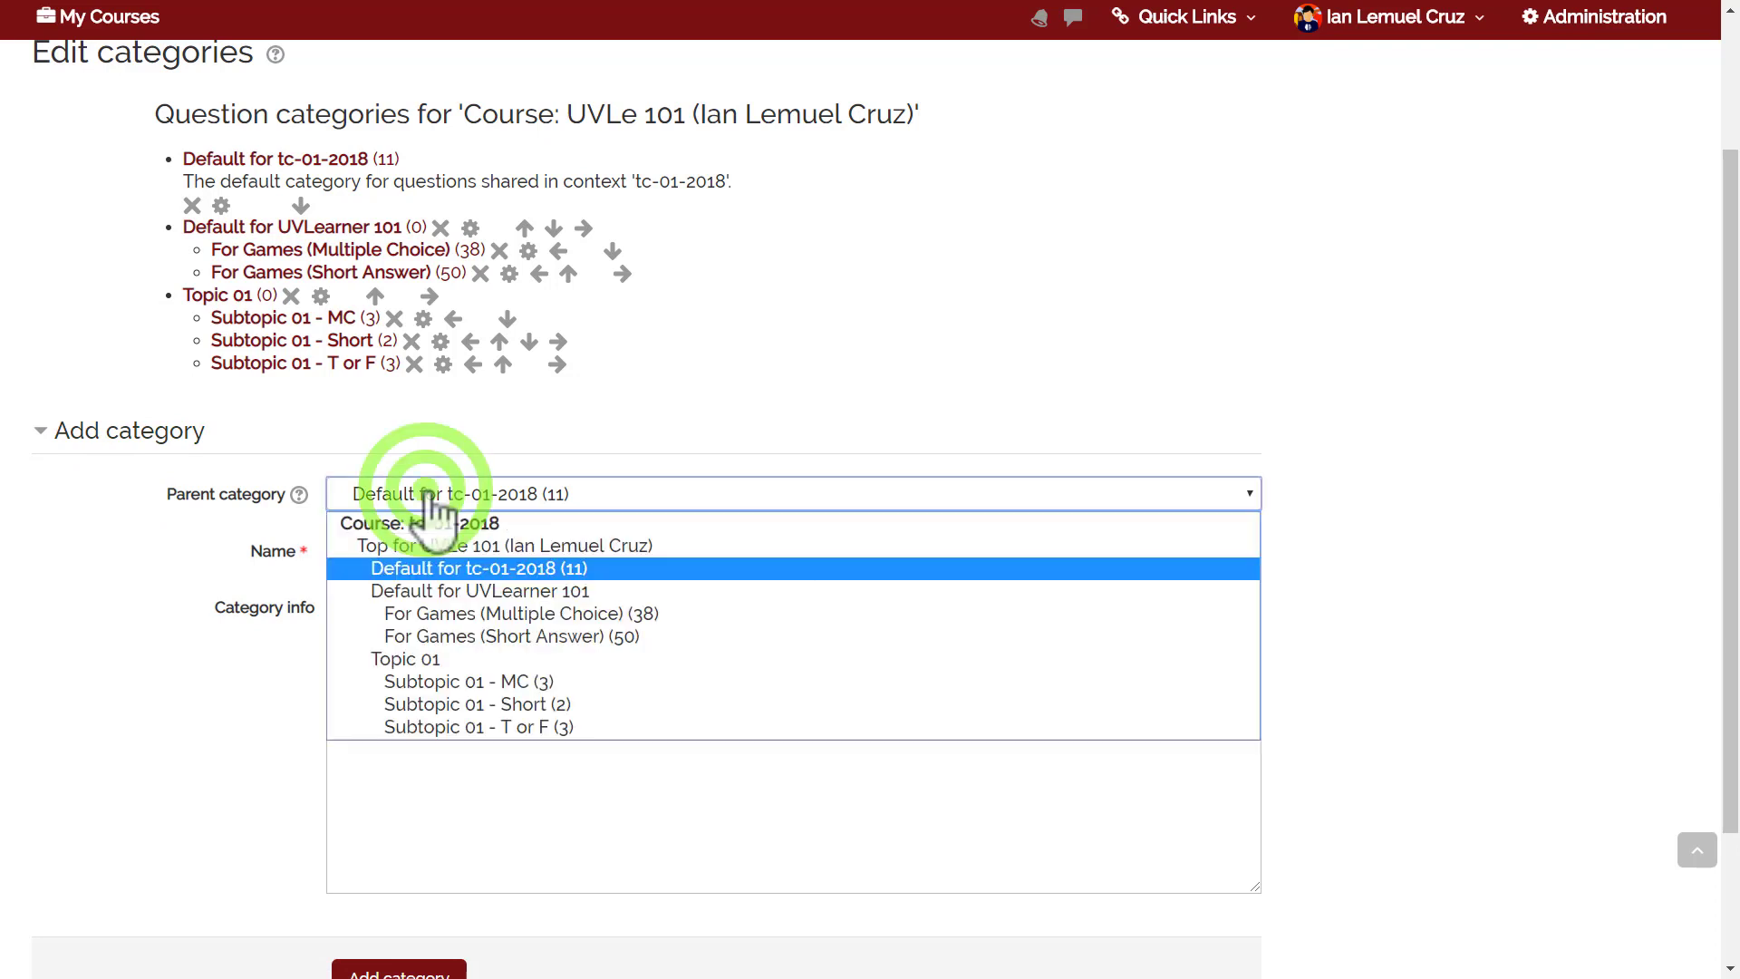
{"action": "left_click", "coordinate": [424, 545]}
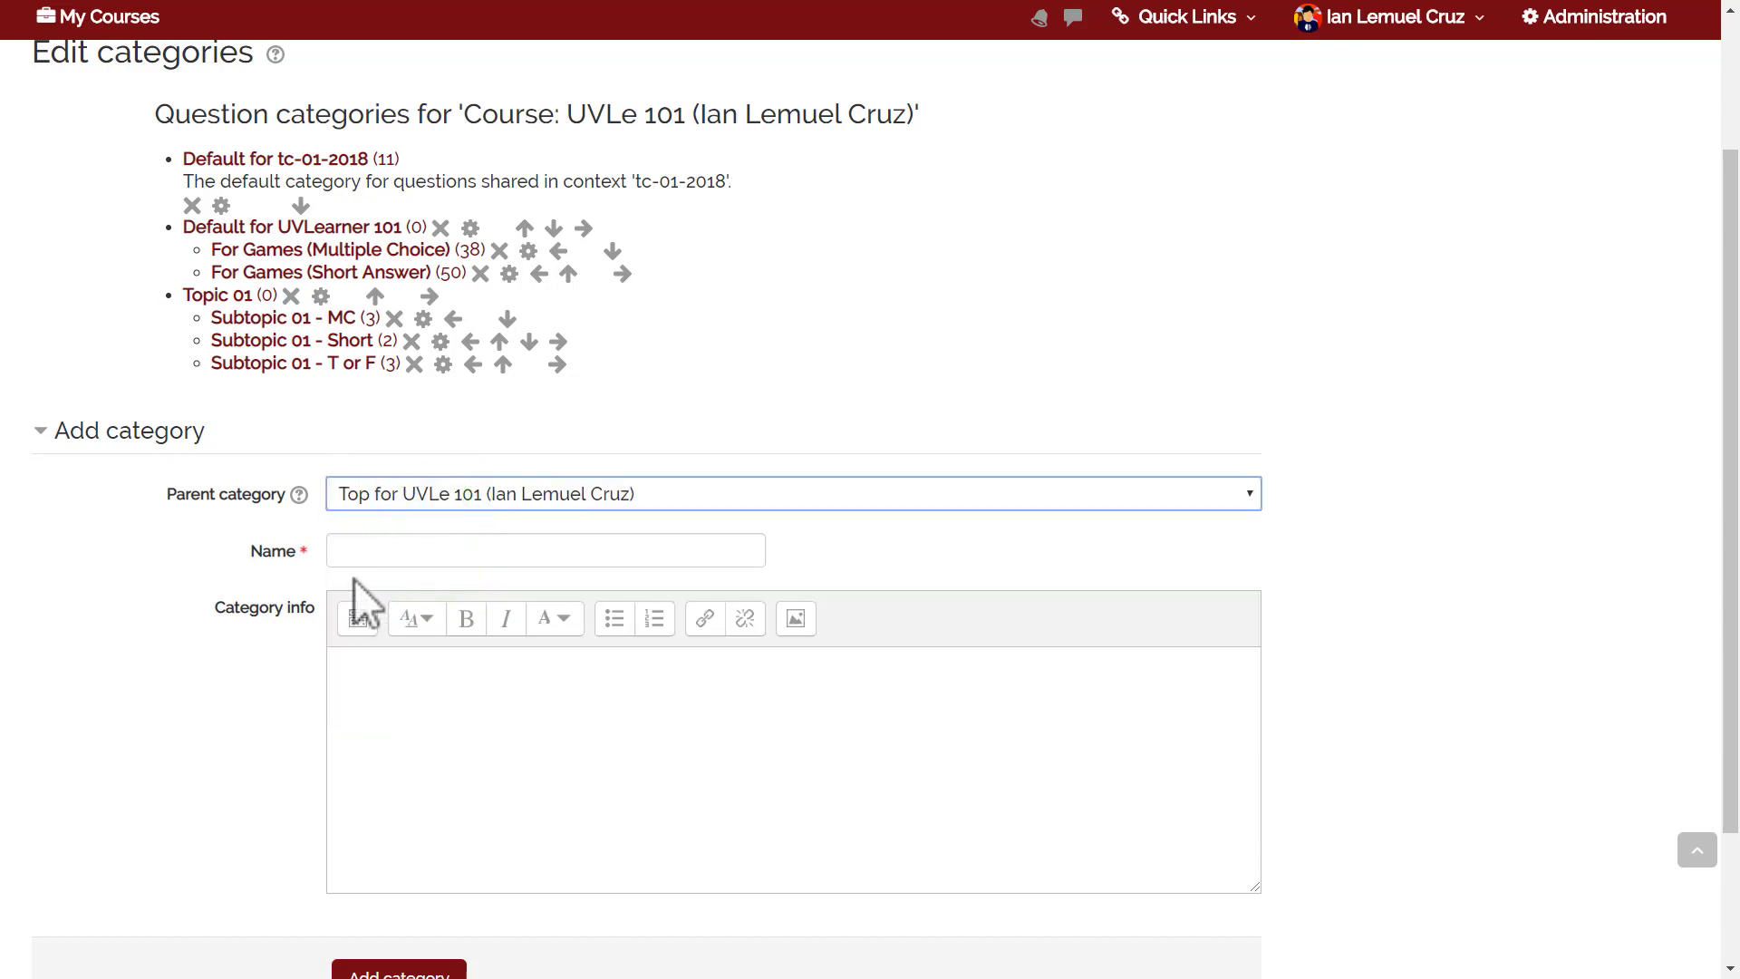
{"action": "left_click", "coordinate": [370, 547]}
{"action": "type", "text": "Topic 02"}
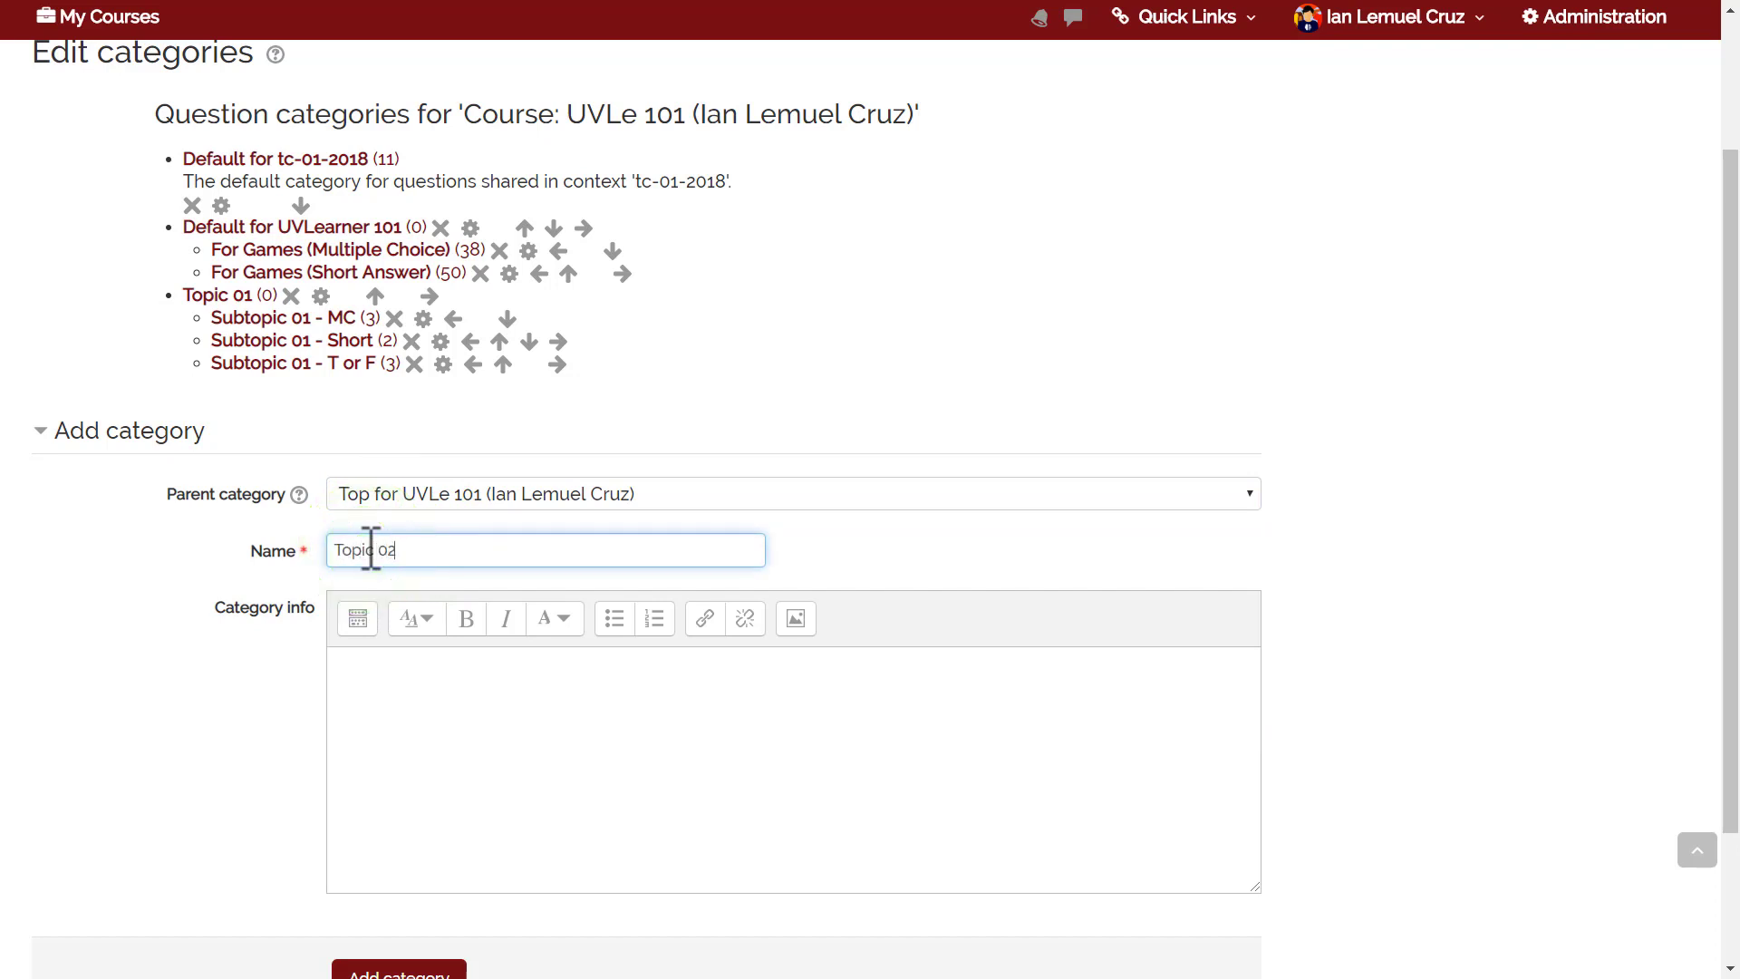
{"action": "left_click", "coordinate": [382, 726]}
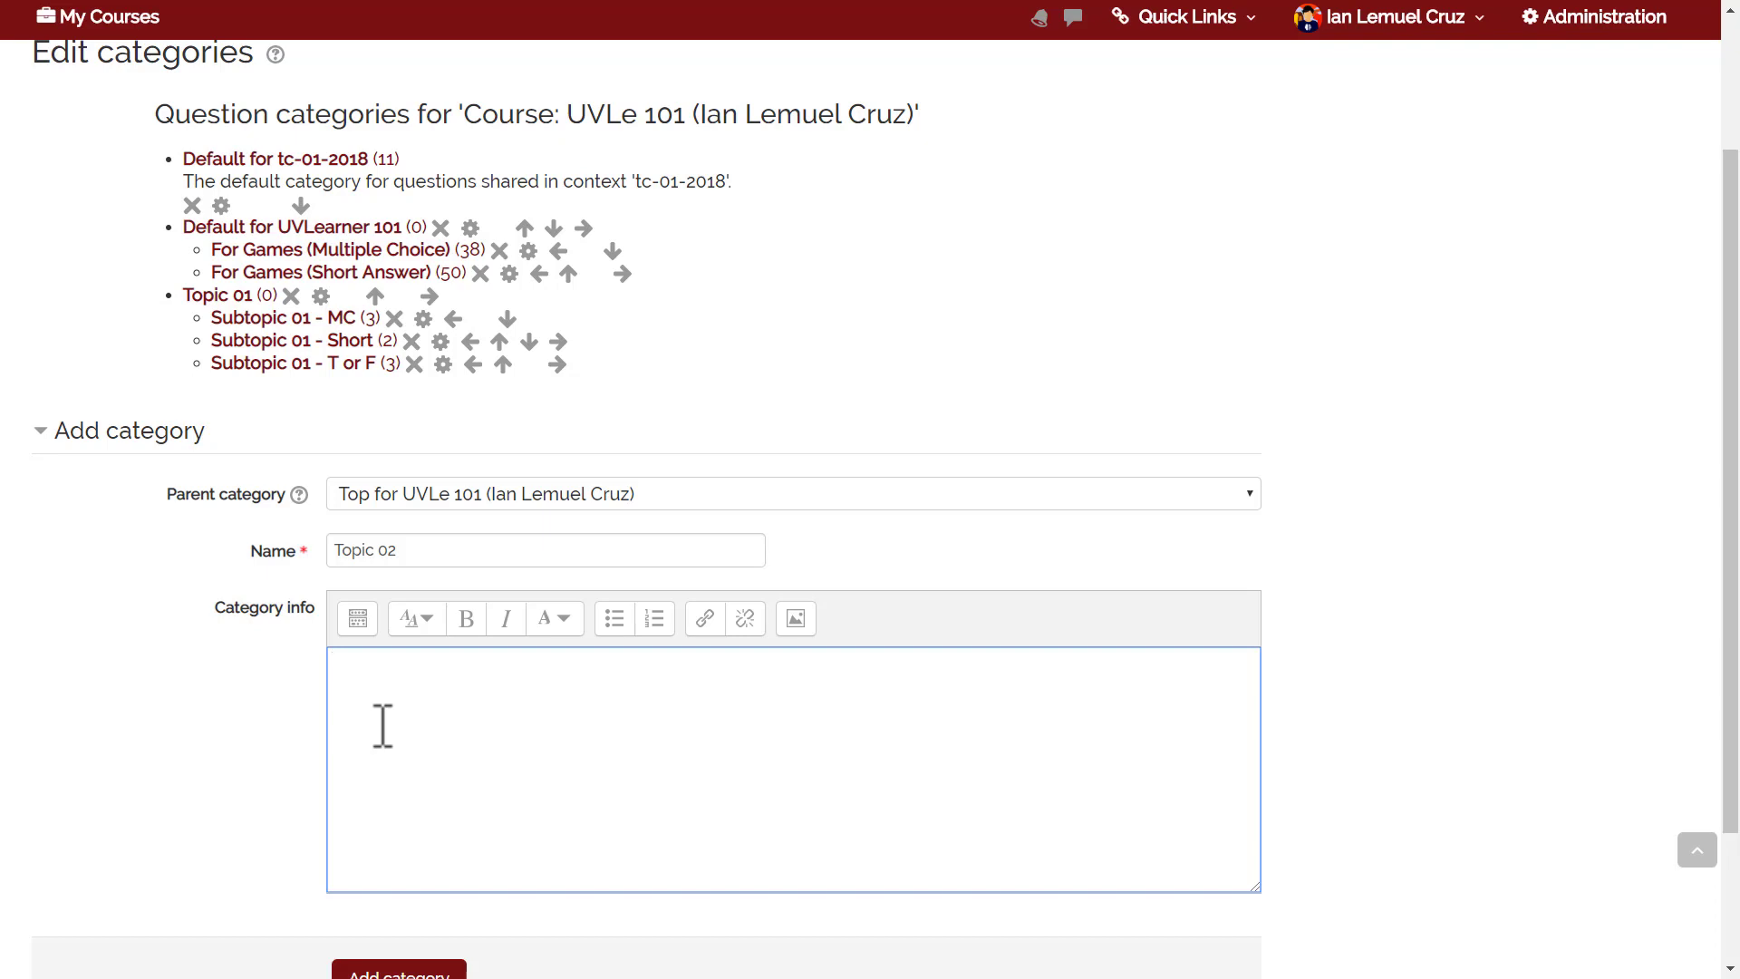
{"action": "scroll", "coordinate": [668, 906], "scroll_direction": "down", "scroll_amount": 2}
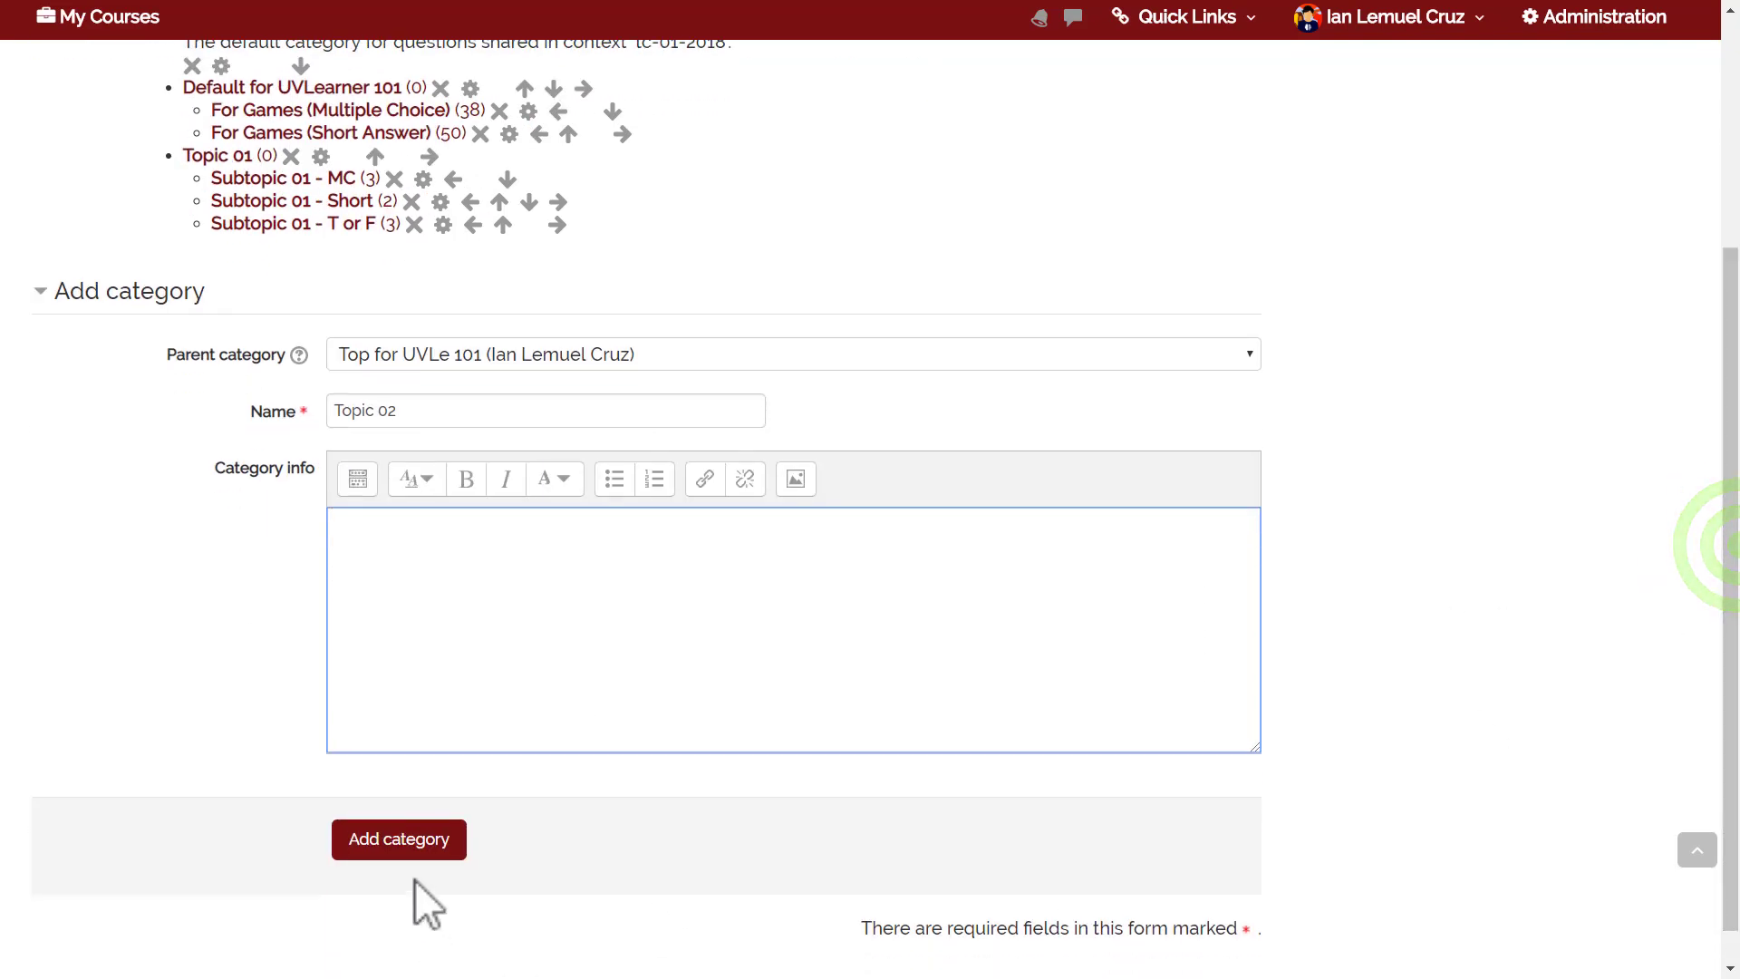
{"action": "left_click", "coordinate": [399, 839]}
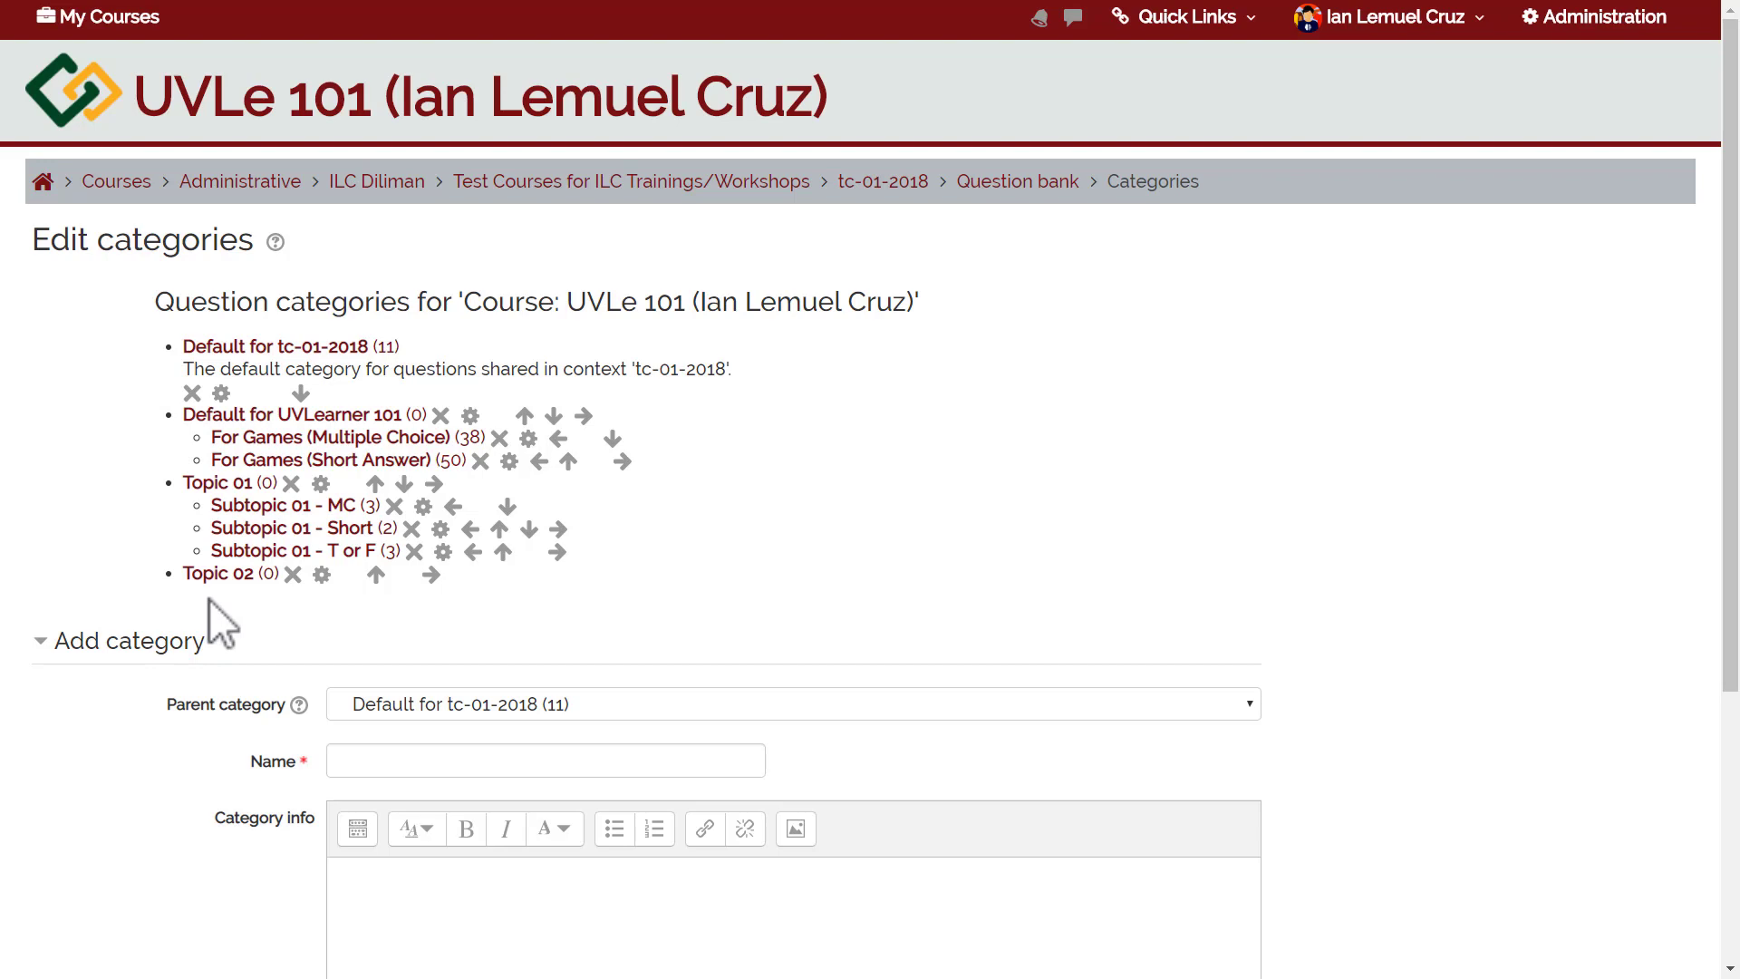
Choose Topic 02 as parent category and enter the name 'Subtopic 02 - MC'.
{"action": "left_click", "coordinate": [381, 703]}
{"action": "left_click", "coordinate": [395, 676]}
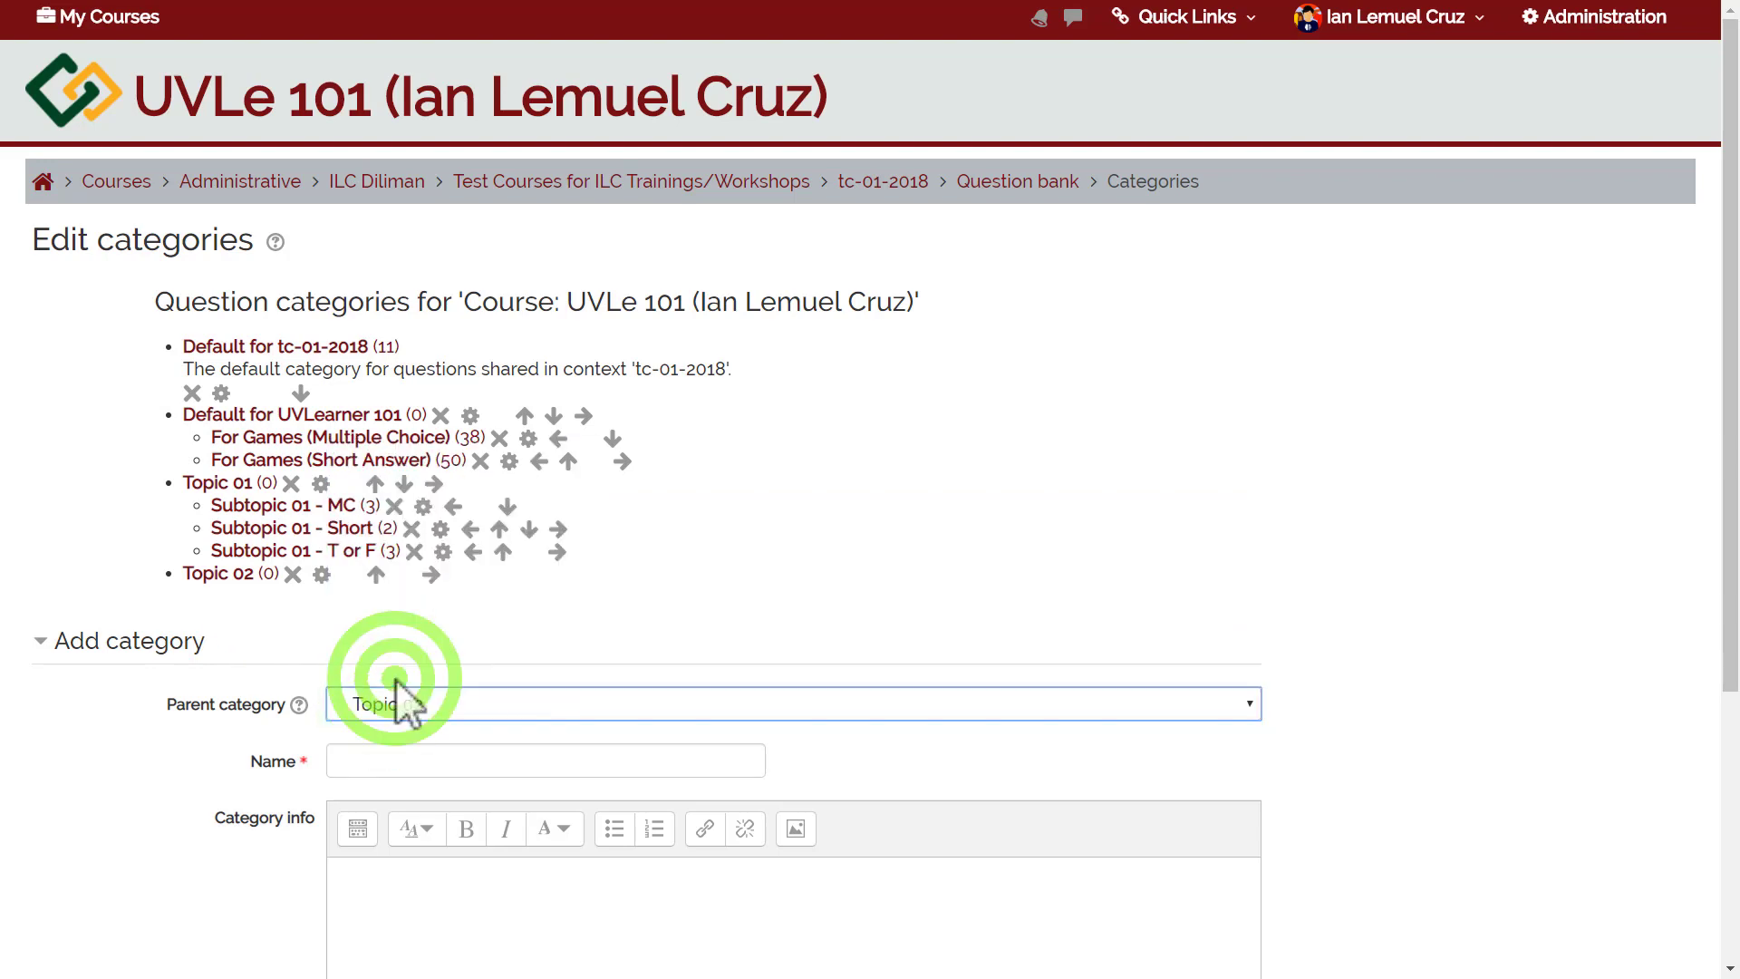
{"action": "left_click", "coordinate": [404, 760]}
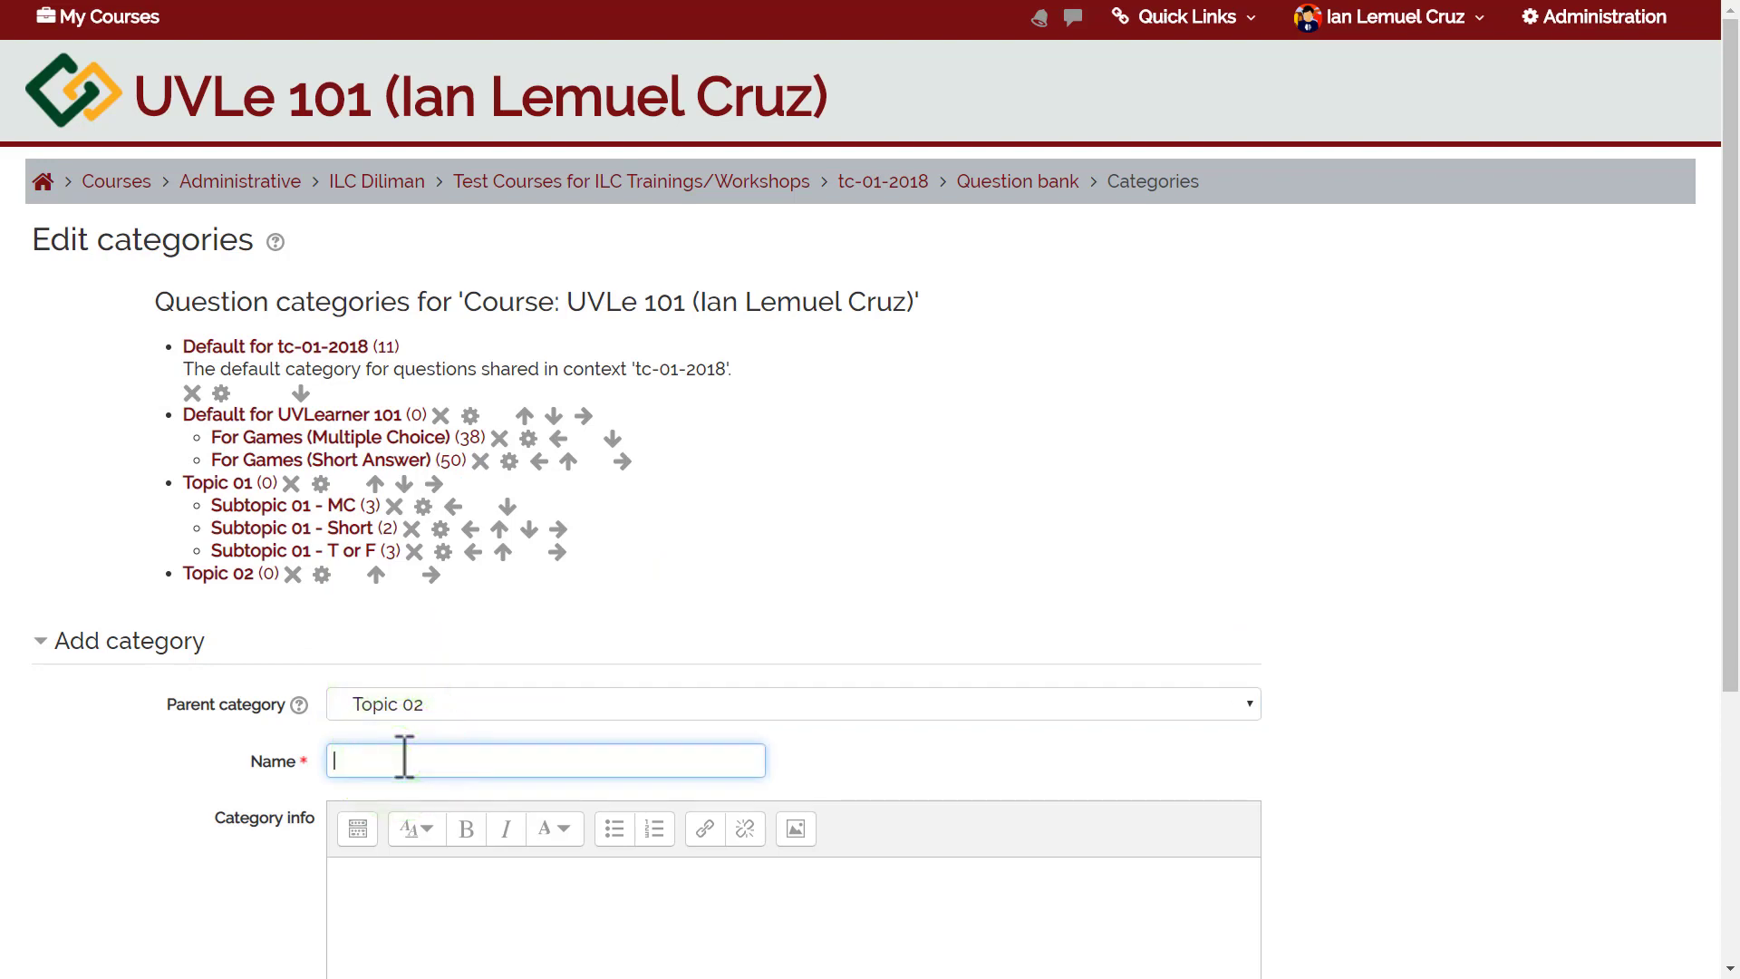
{"action": "type", "text": "Subtopic 02 - MC"}
{"action": "scroll", "coordinate": [1703, 457], "scroll_direction": "down", "scroll_amount": 4}
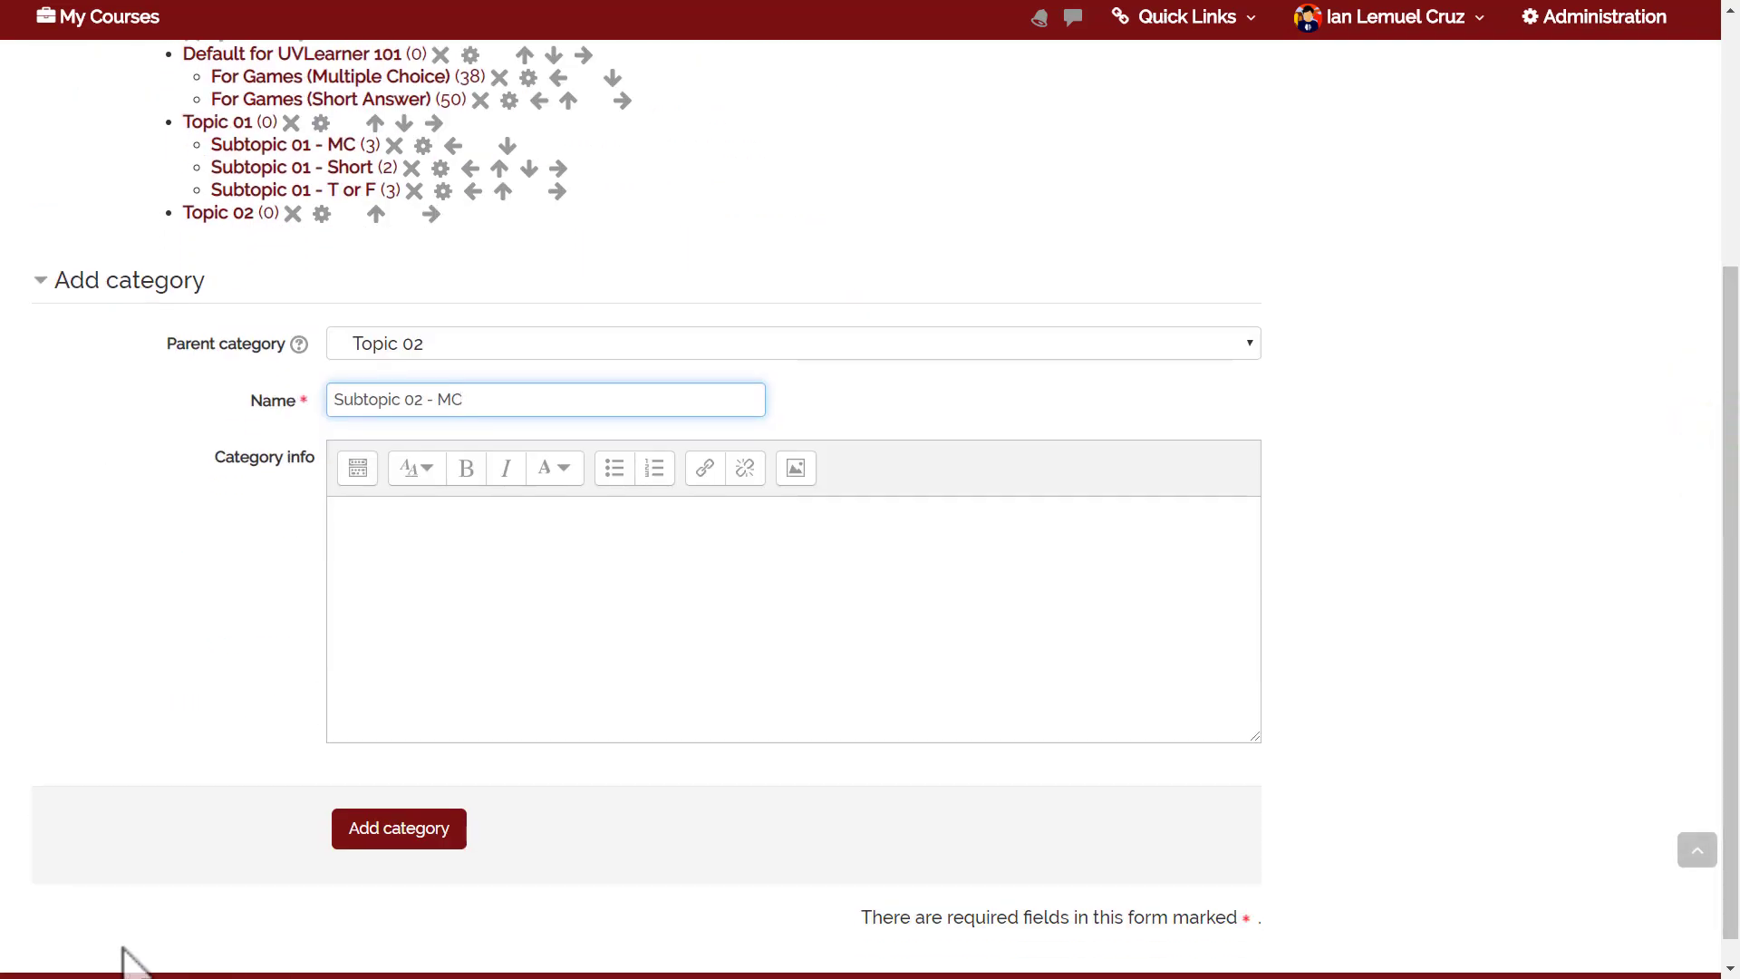
Submit the form to create Subtopic 02 - MC beneath Topic 02.
{"action": "left_click", "coordinate": [367, 828]}
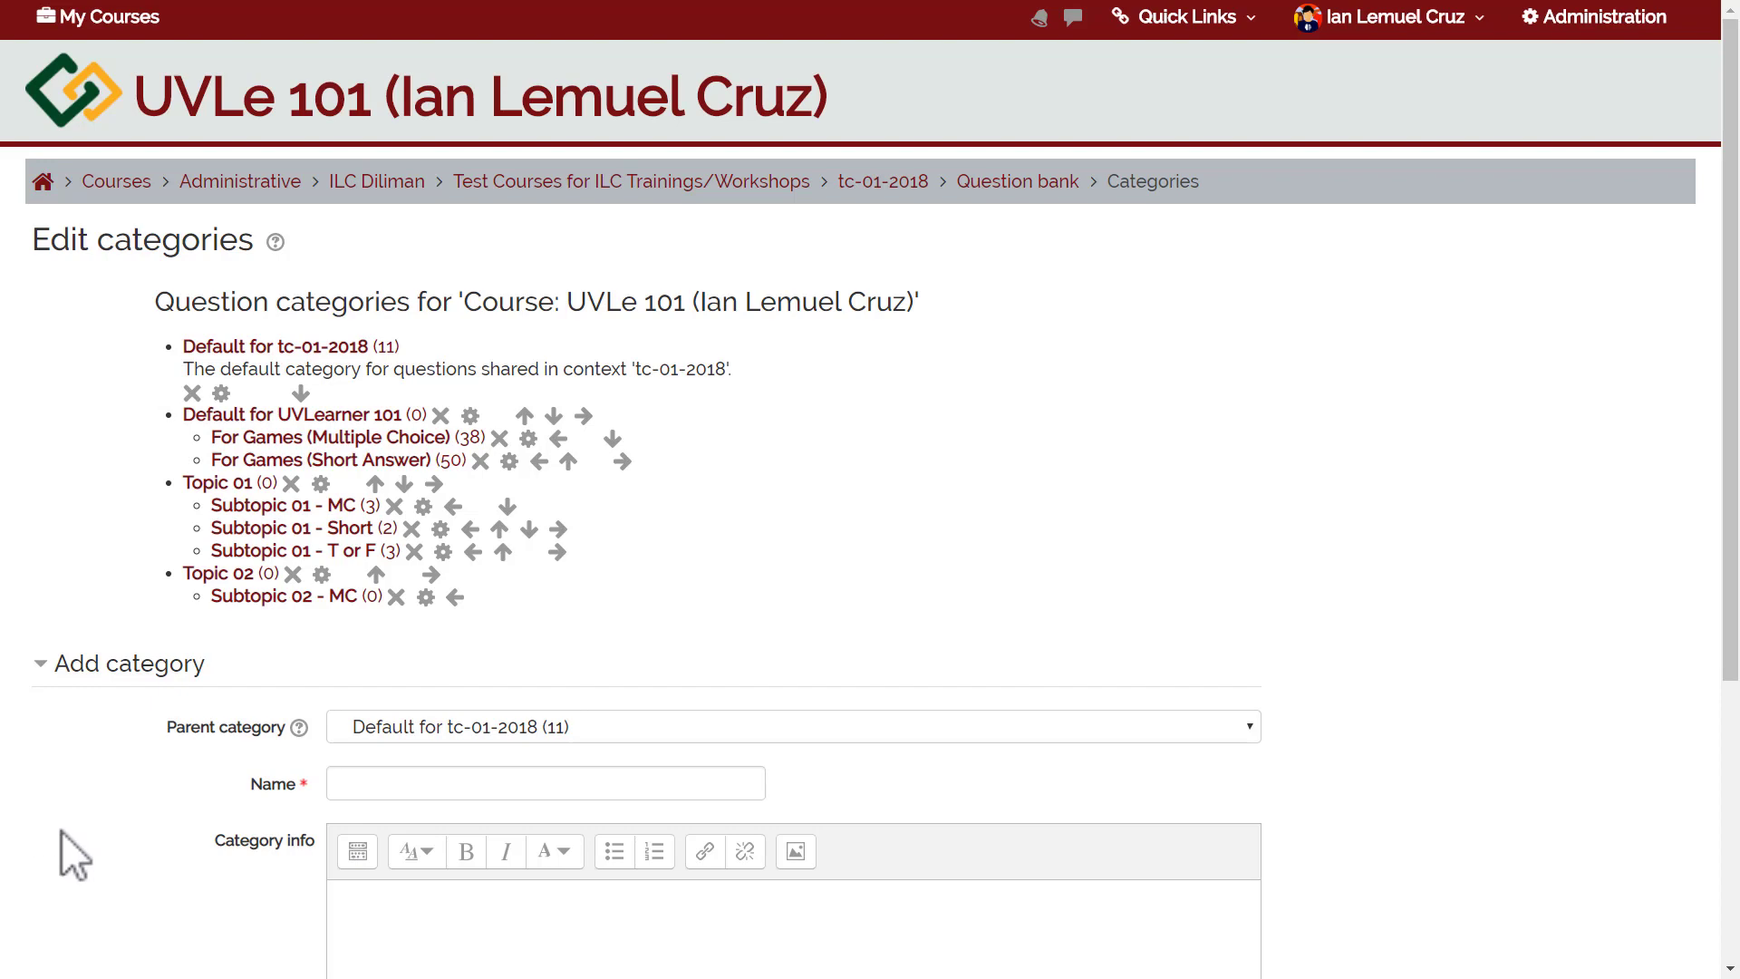
Open the empty Subtopic 02 - MC category in the question bank and begin a new question.
{"action": "left_click", "coordinate": [370, 596]}
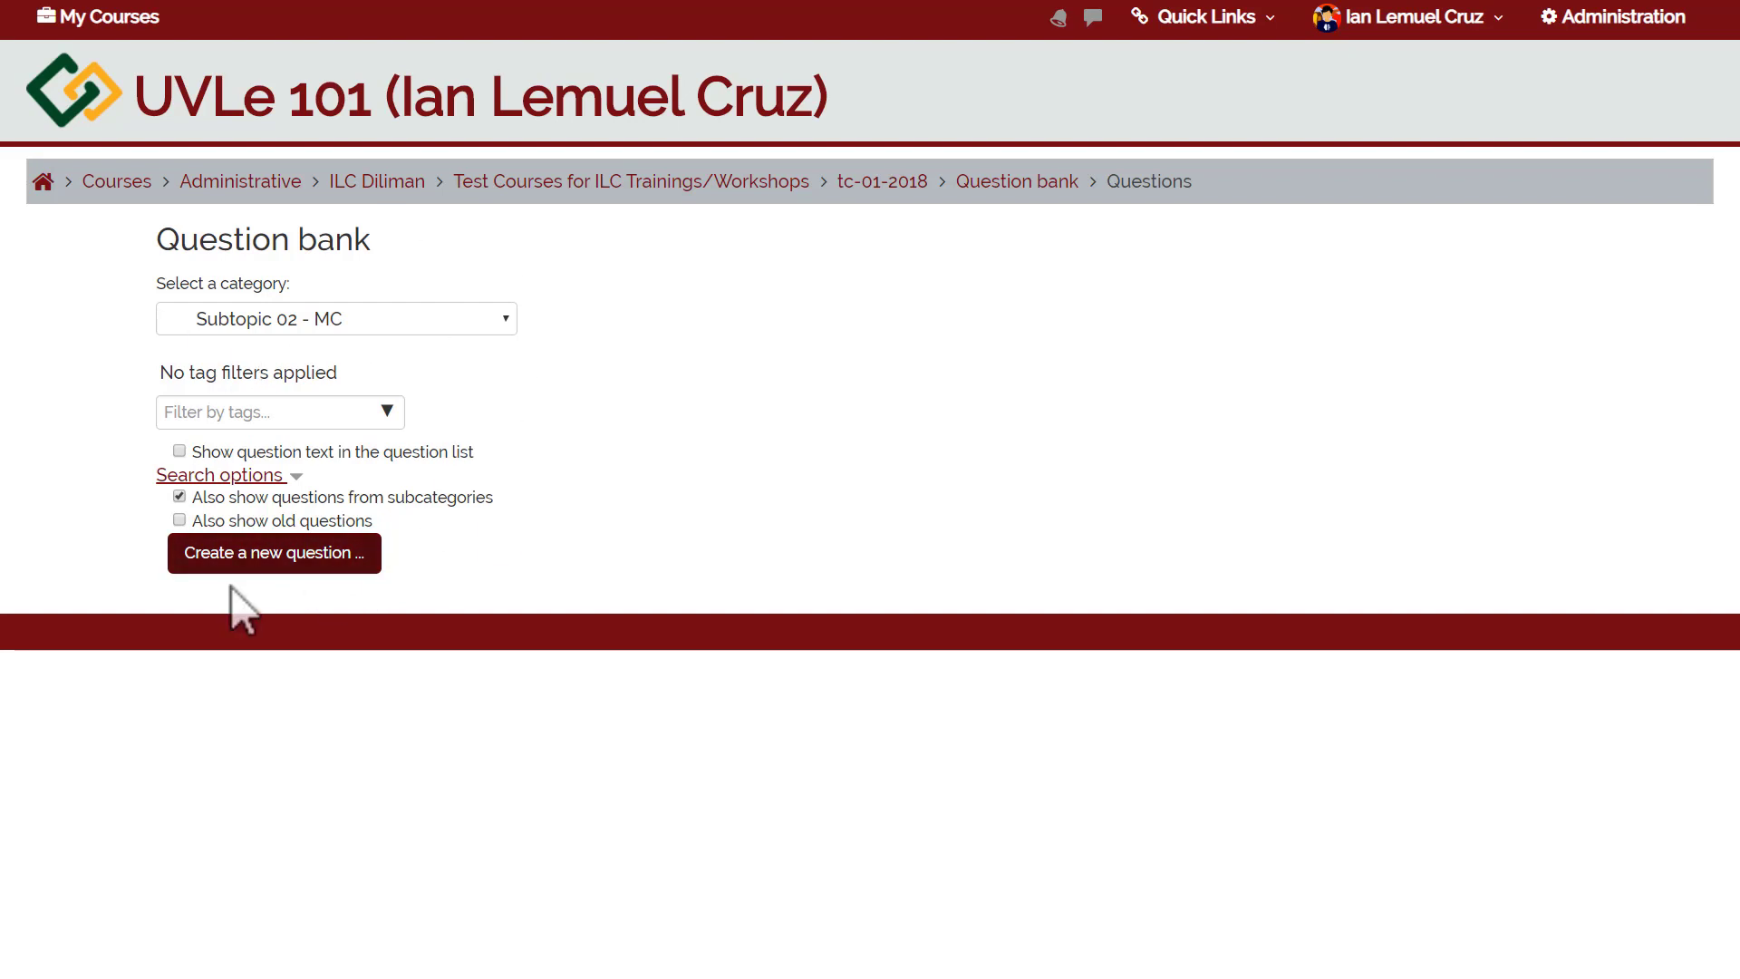
{"action": "left_click", "coordinate": [272, 564]}
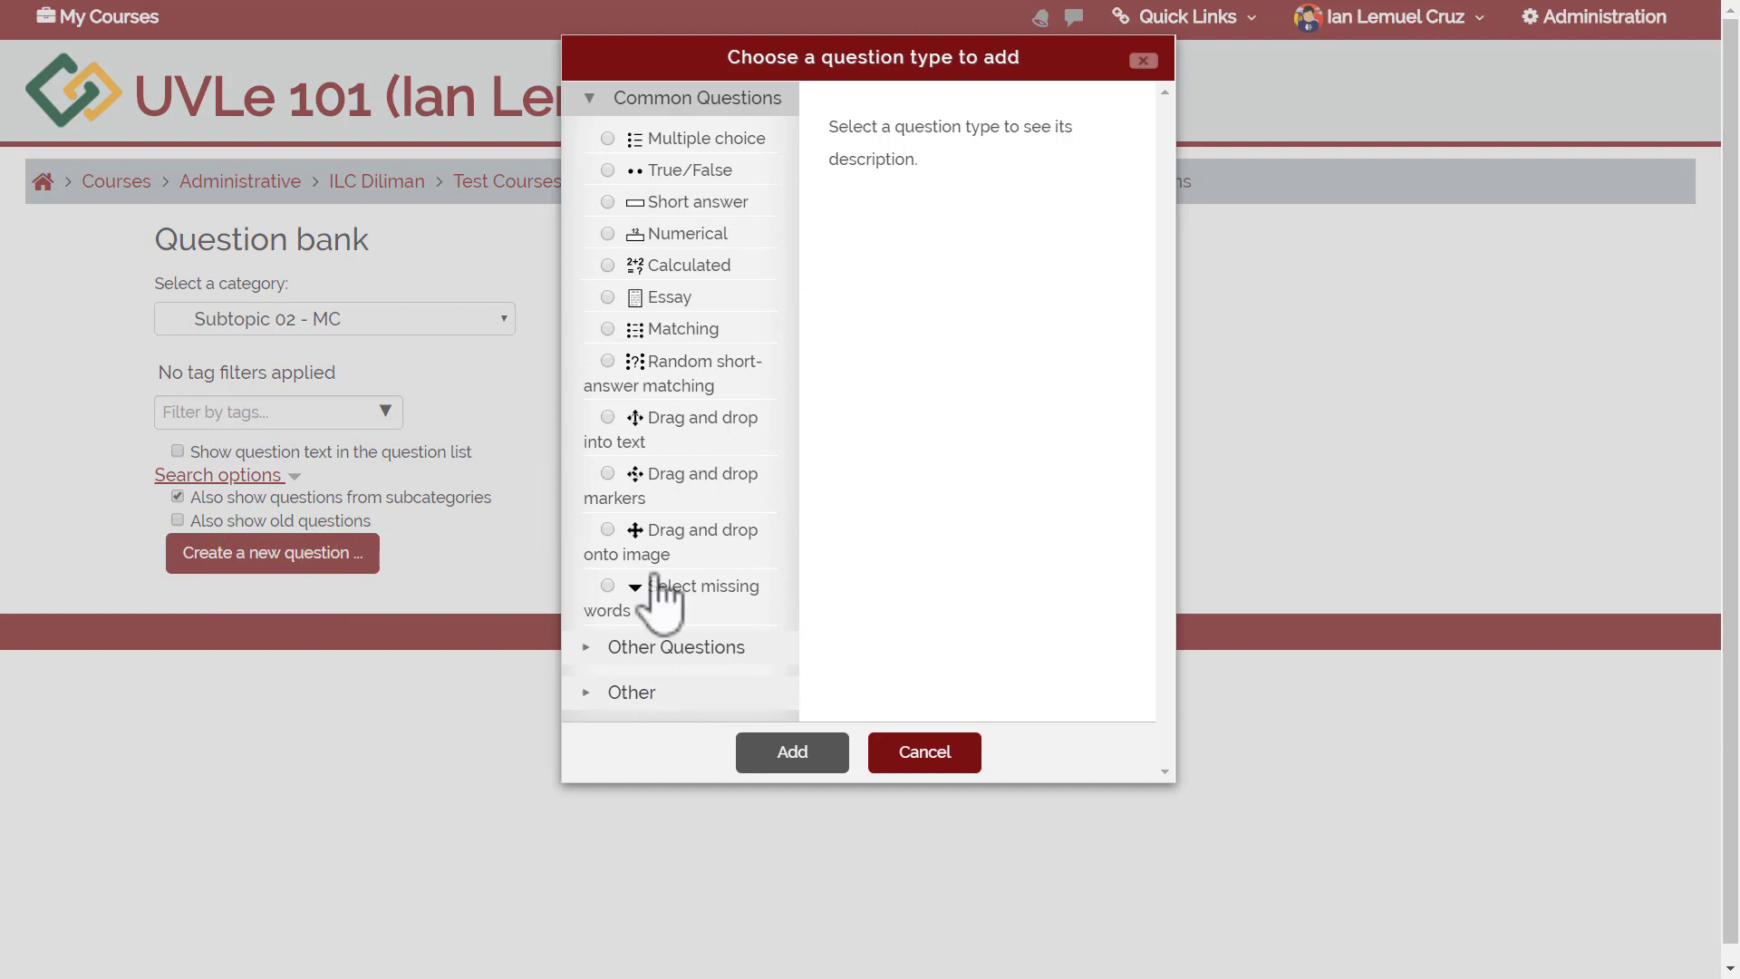
{"action": "left_click", "coordinate": [912, 748]}
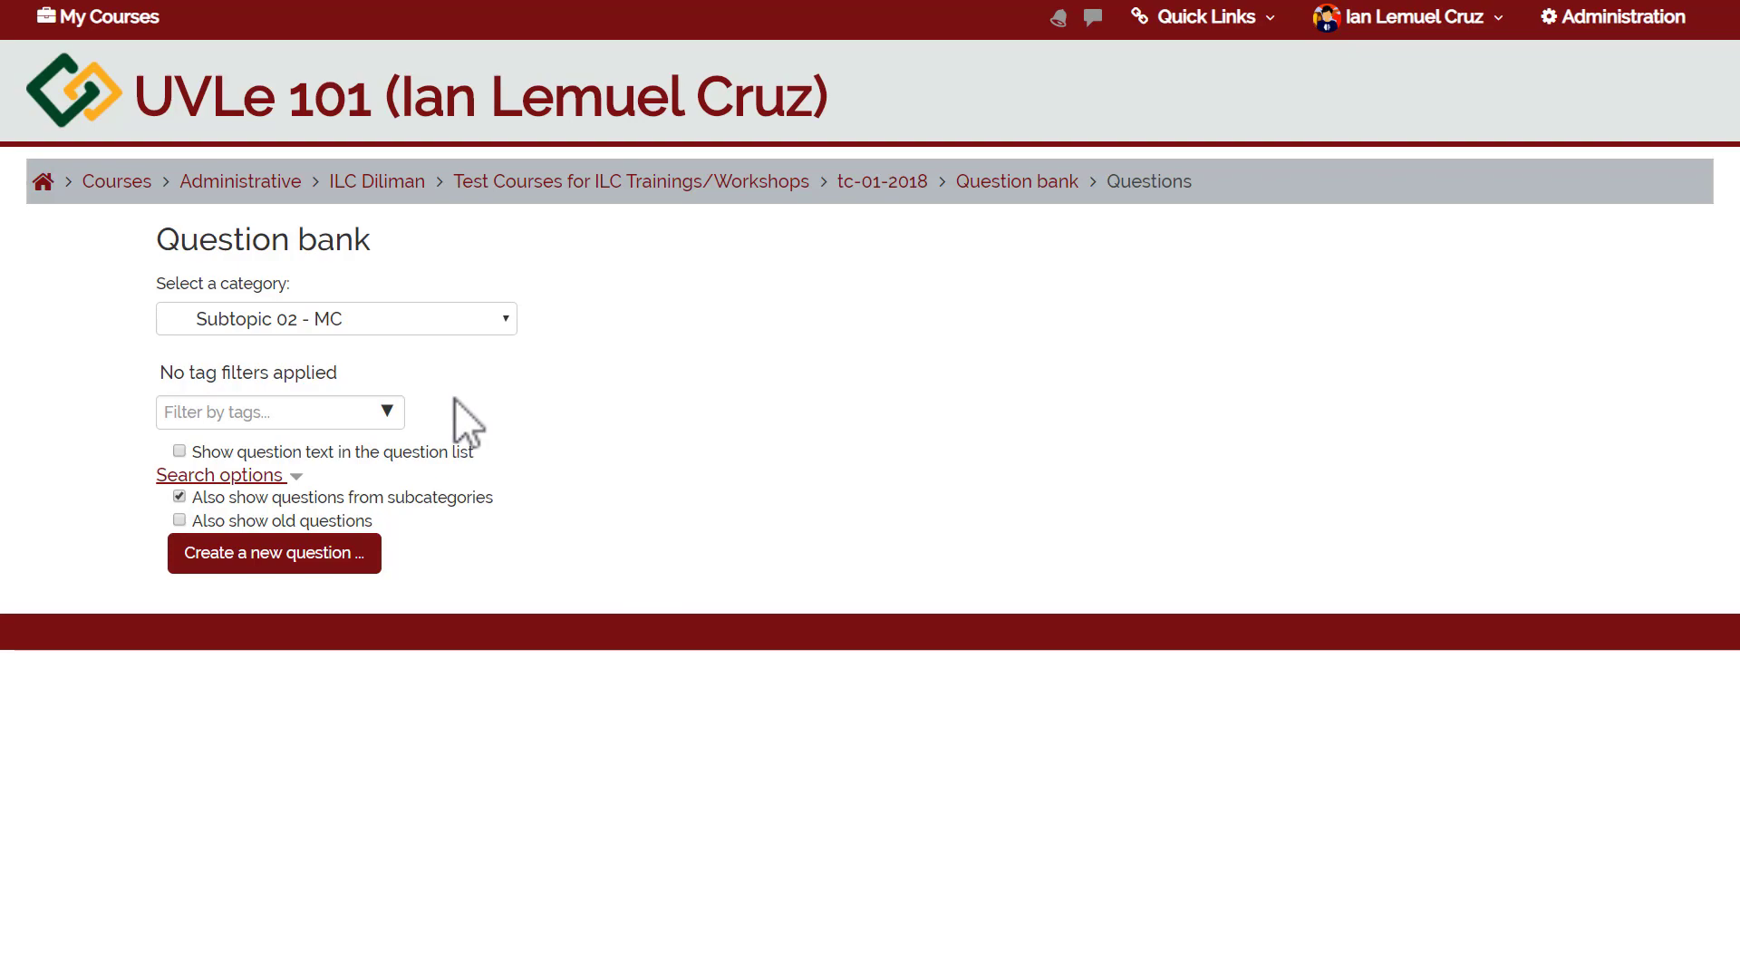
{"action": "left_click", "coordinate": [1573, 27]}
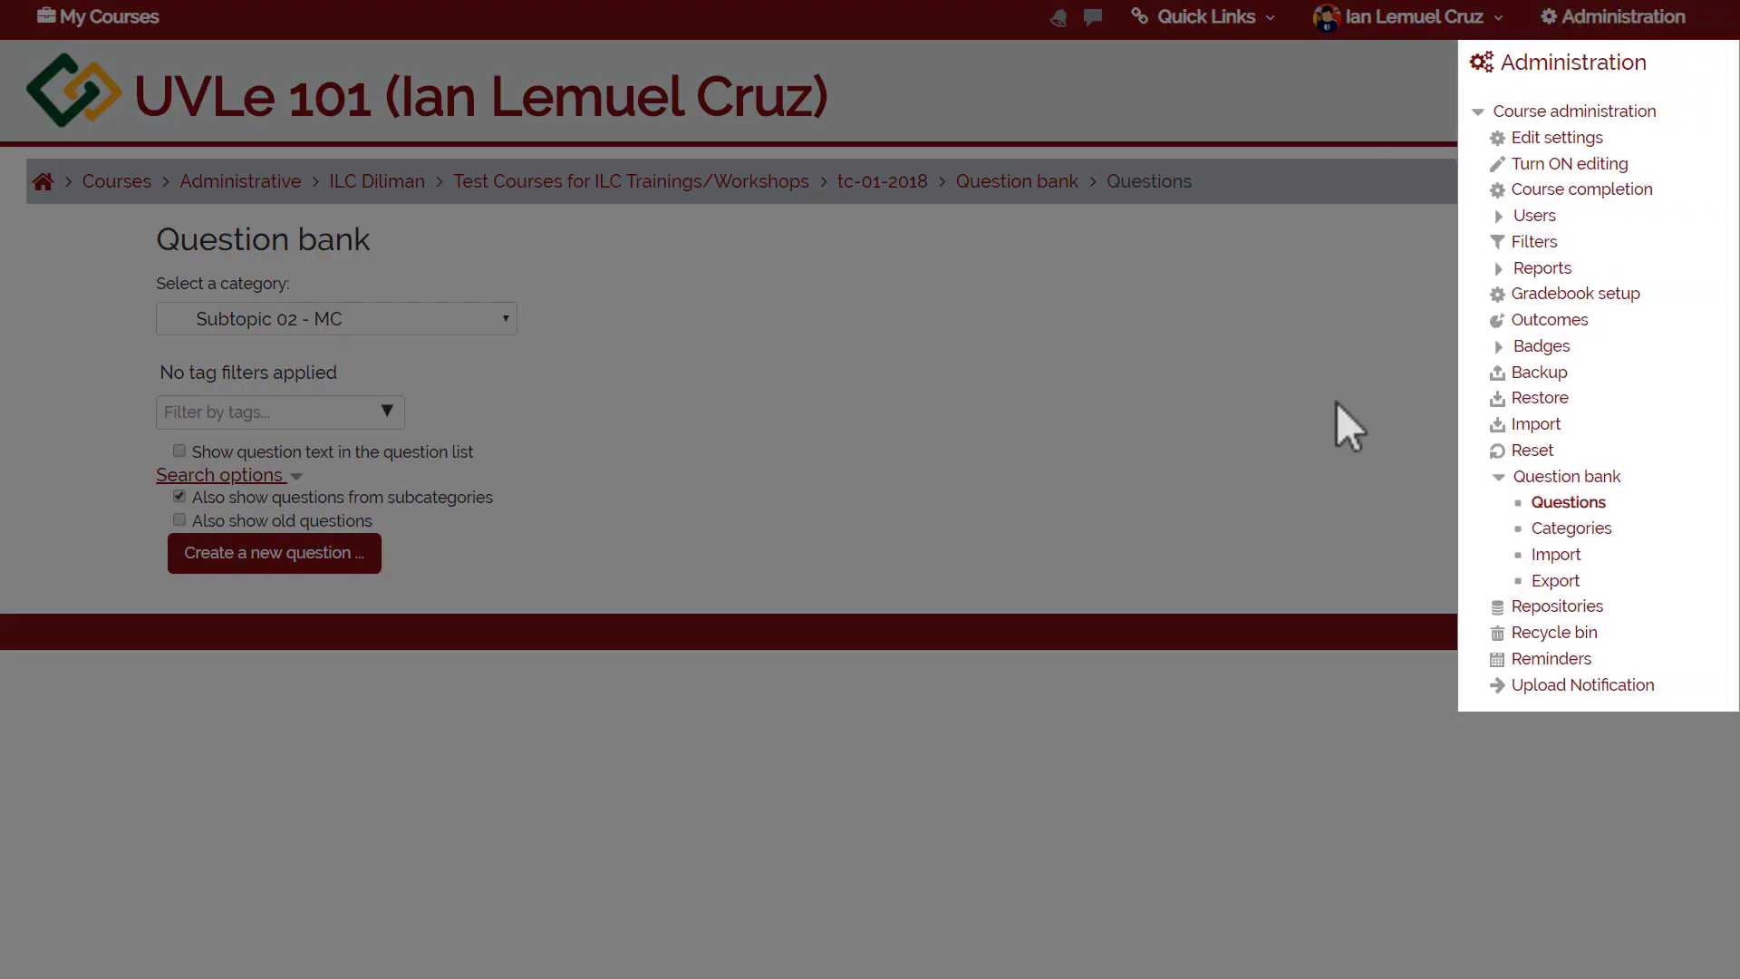
From the question list, select the Subtopic 02 - MC category and create a new question.
{"action": "left_click", "coordinate": [1543, 506]}
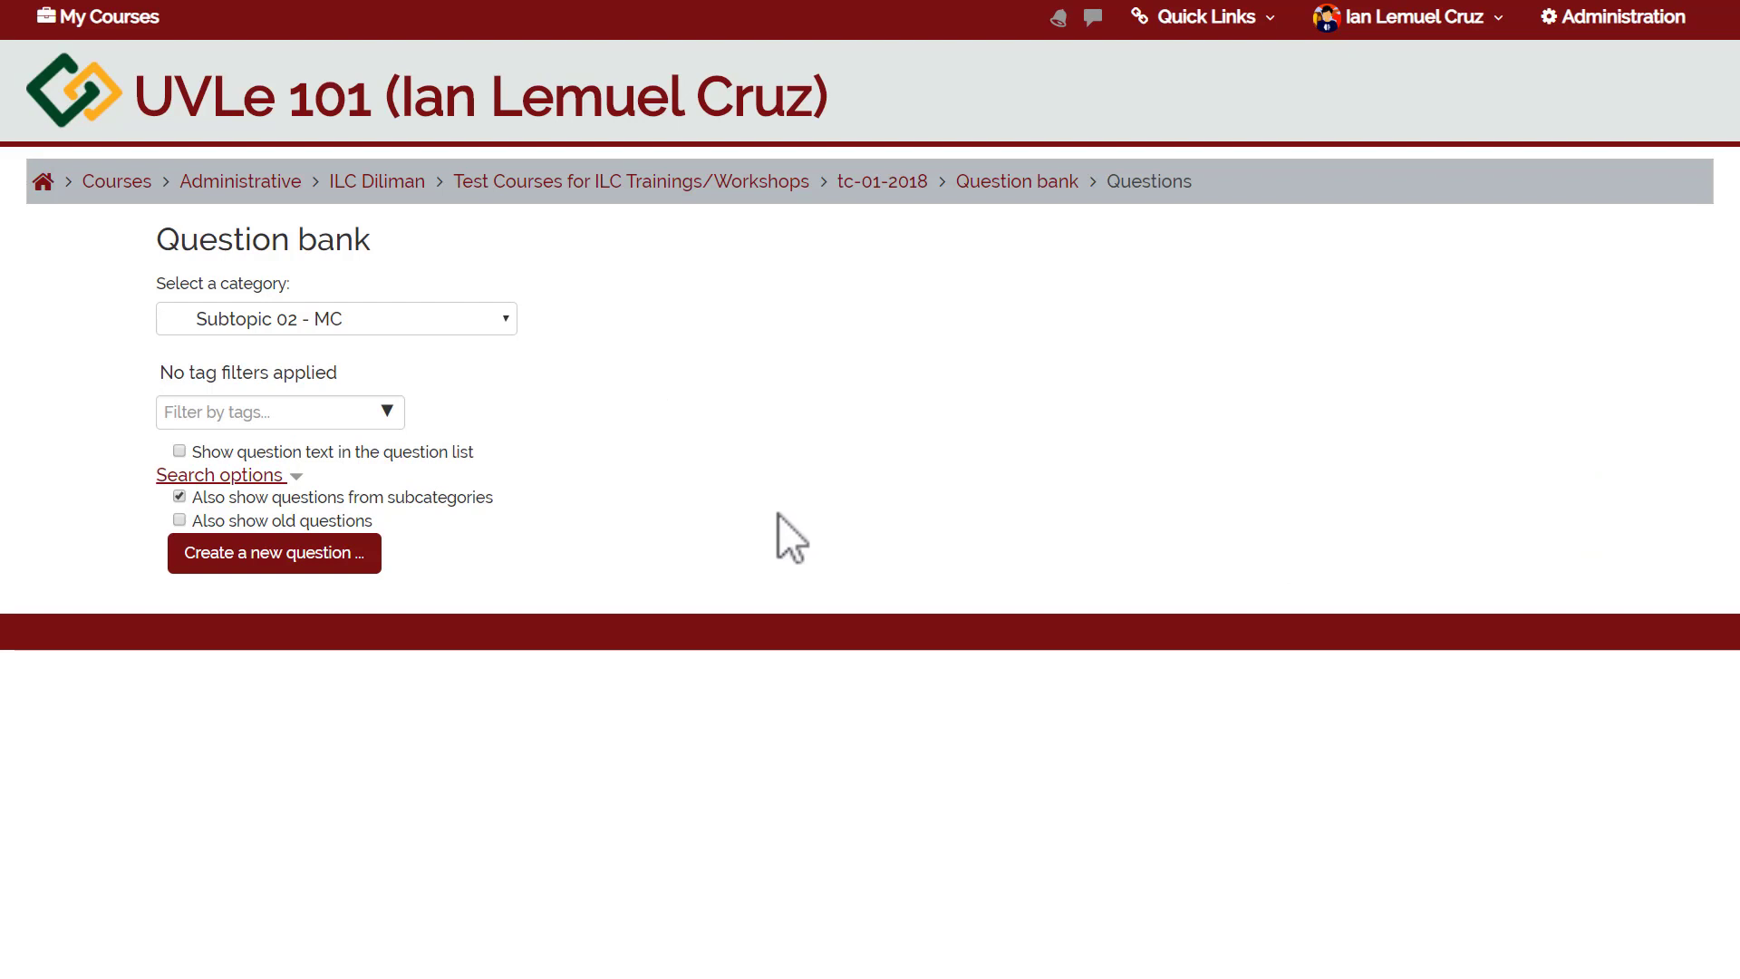
{"action": "left_click", "coordinate": [412, 319]}
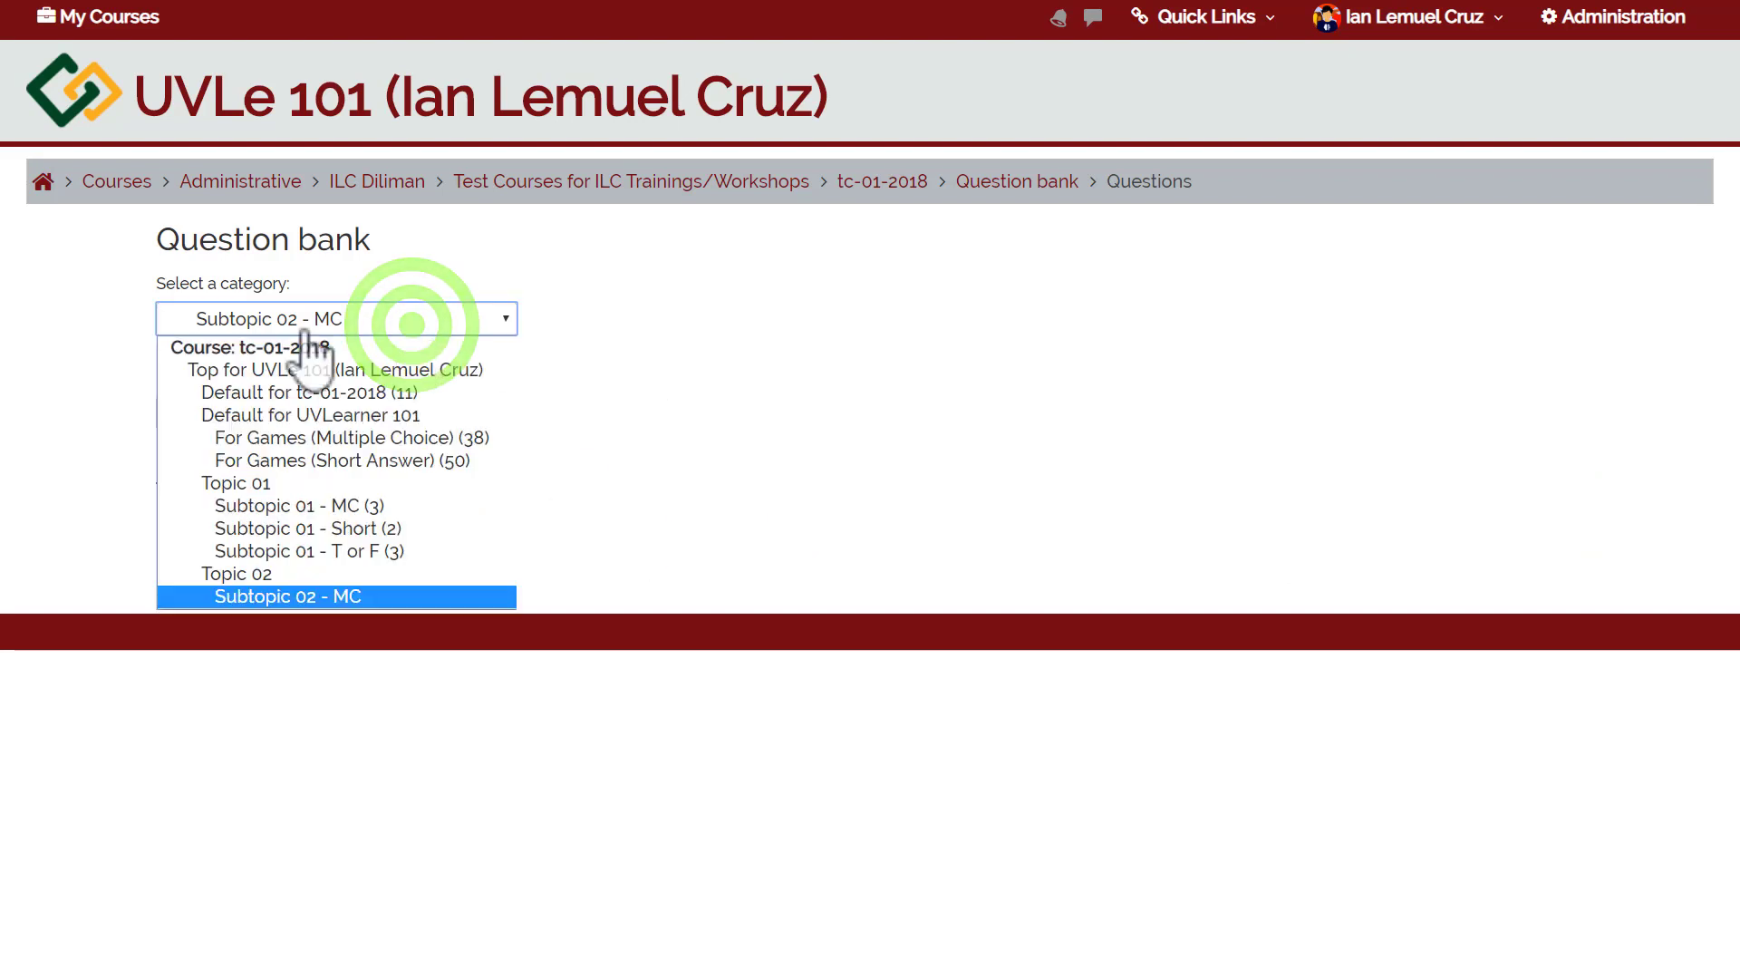
{"action": "left_click", "coordinate": [236, 598]}
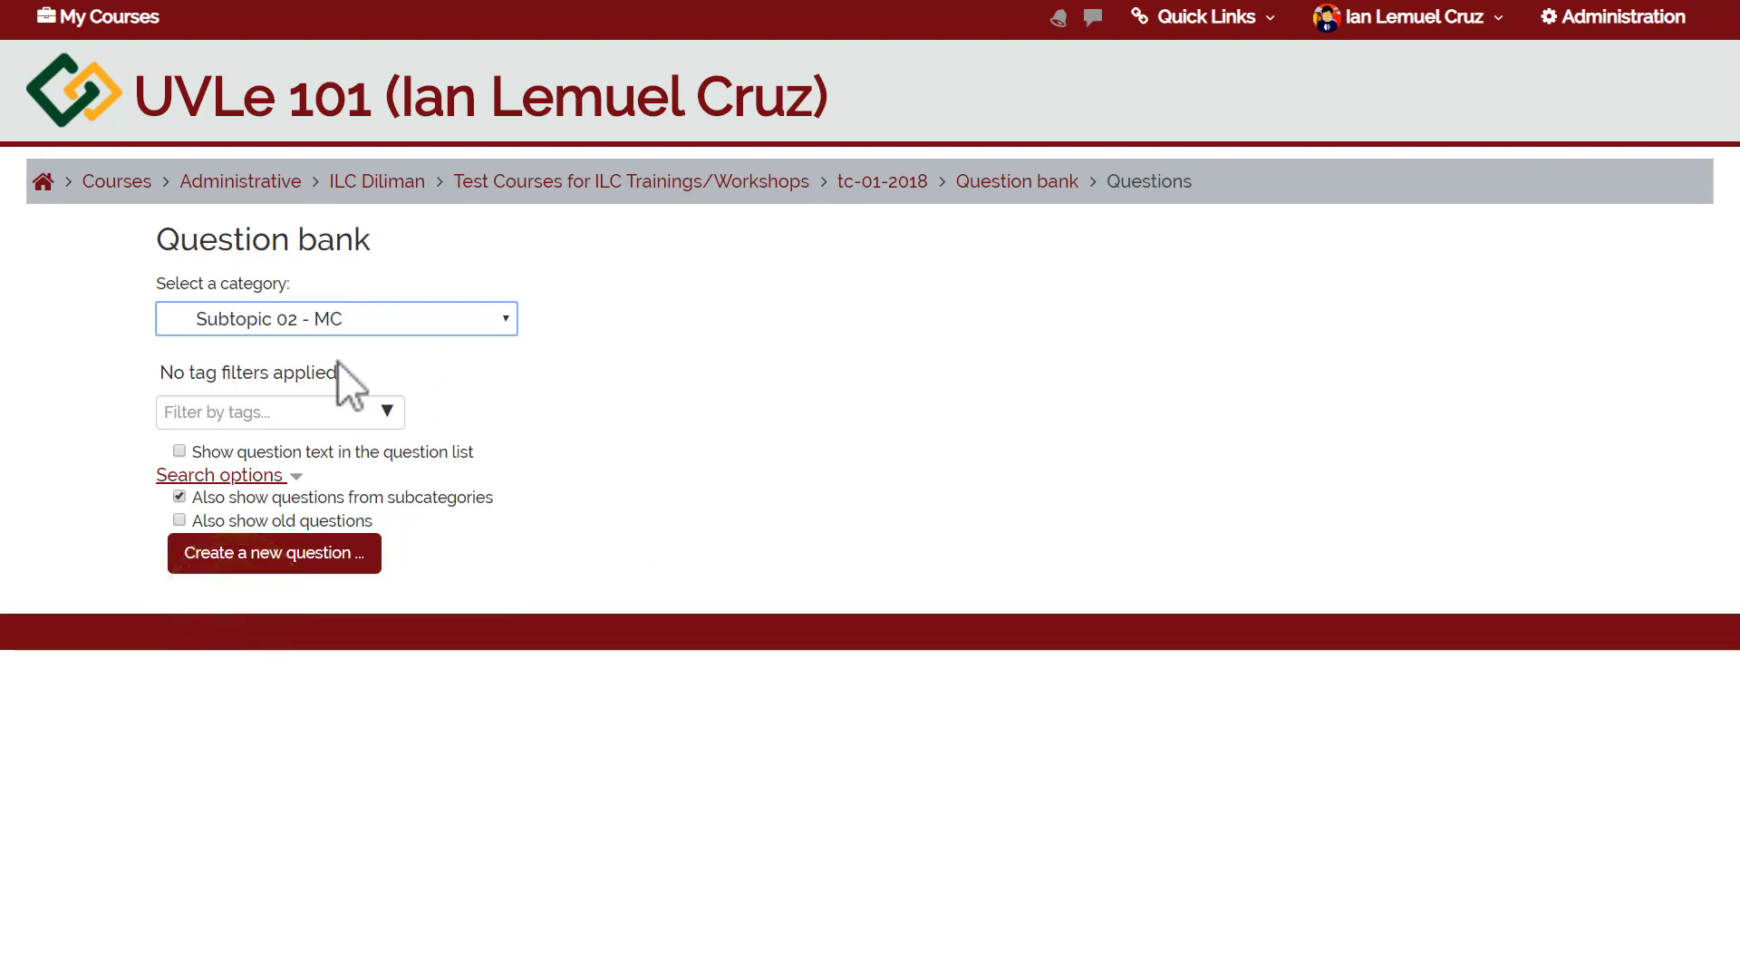
{"action": "left_click", "coordinate": [342, 566]}
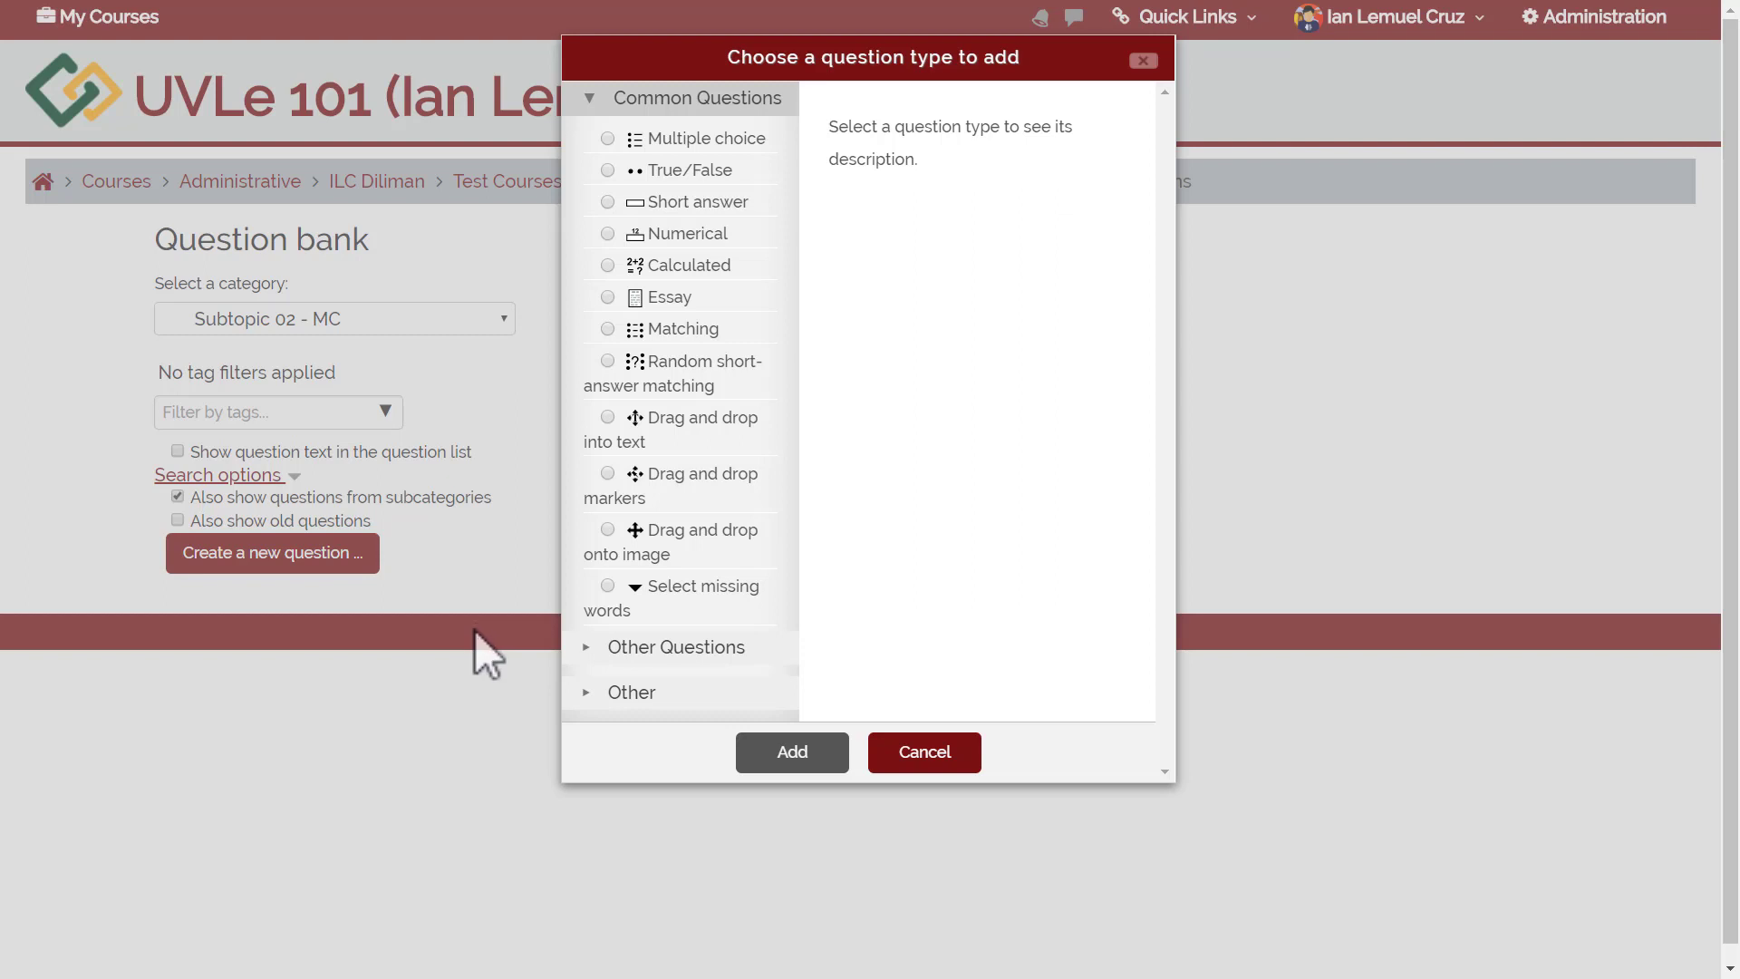
Add a multiple choice question named 'ILC Services Question 1'.
{"action": "left_click", "coordinate": [688, 140]}
{"action": "left_click", "coordinate": [805, 768]}
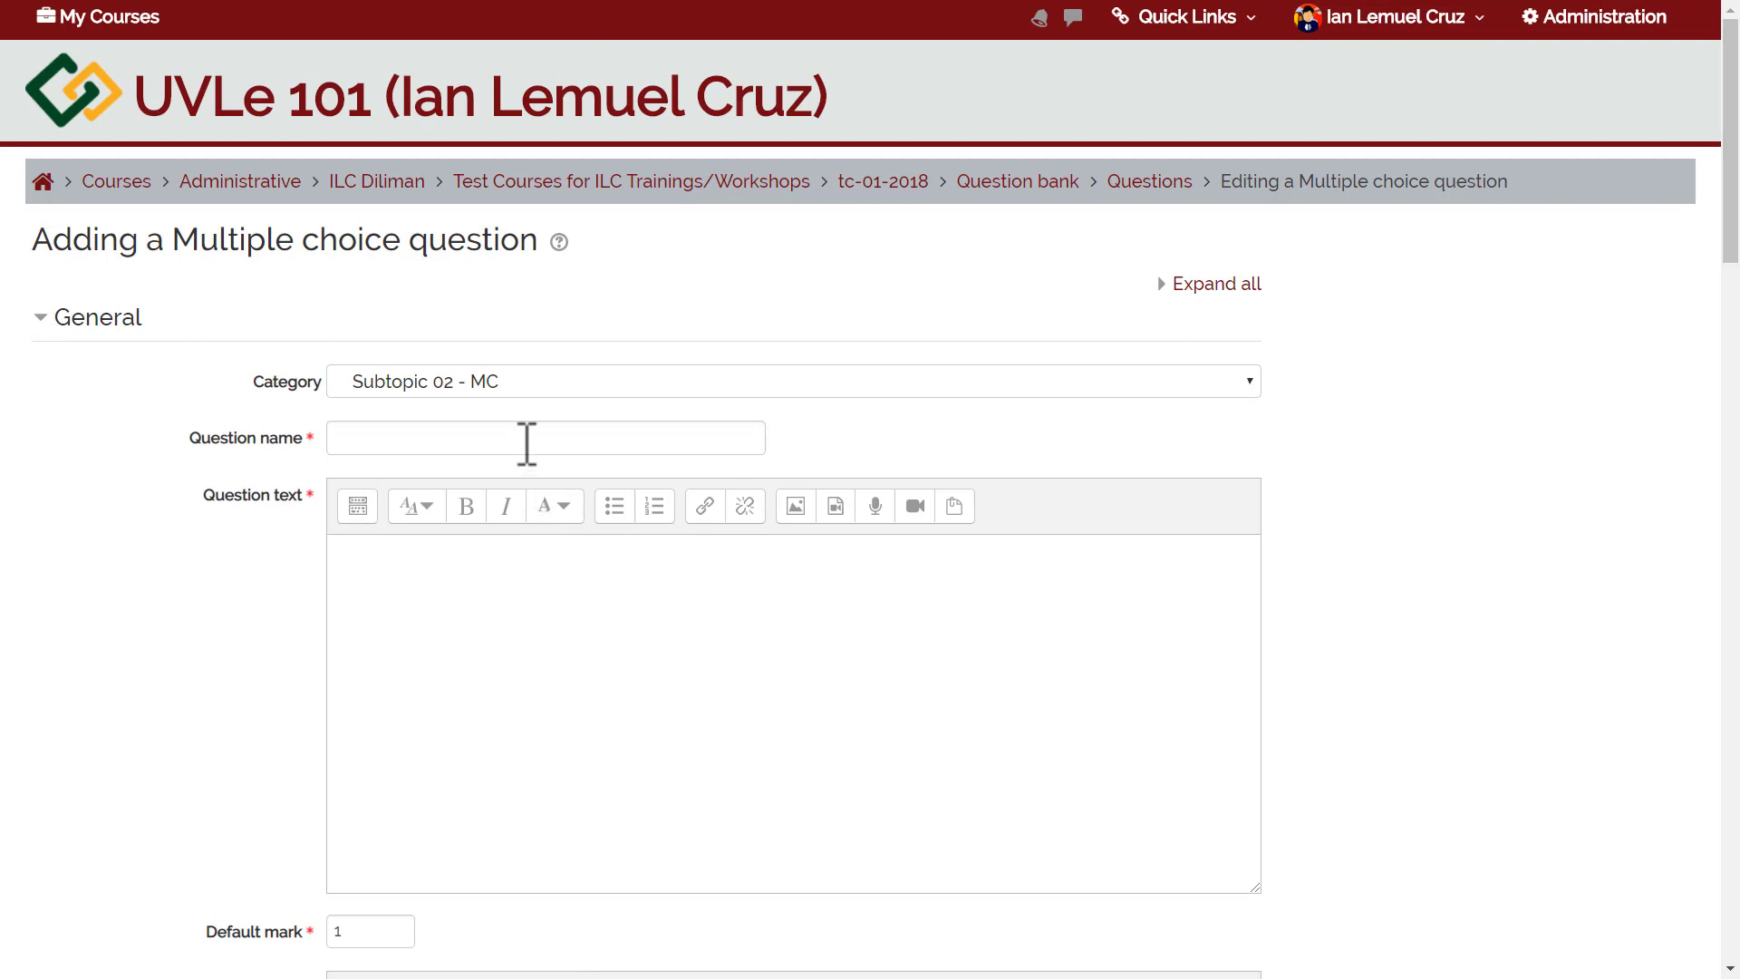
{"action": "mouse_move", "coordinate": [1735, 173]}
{"action": "left_mouse_down"}
{"action": "mouse_move", "coordinate": [1737, 203]}
{"action": "mouse_move", "coordinate": [1735, 180]}
{"action": "left_mouse_up"}
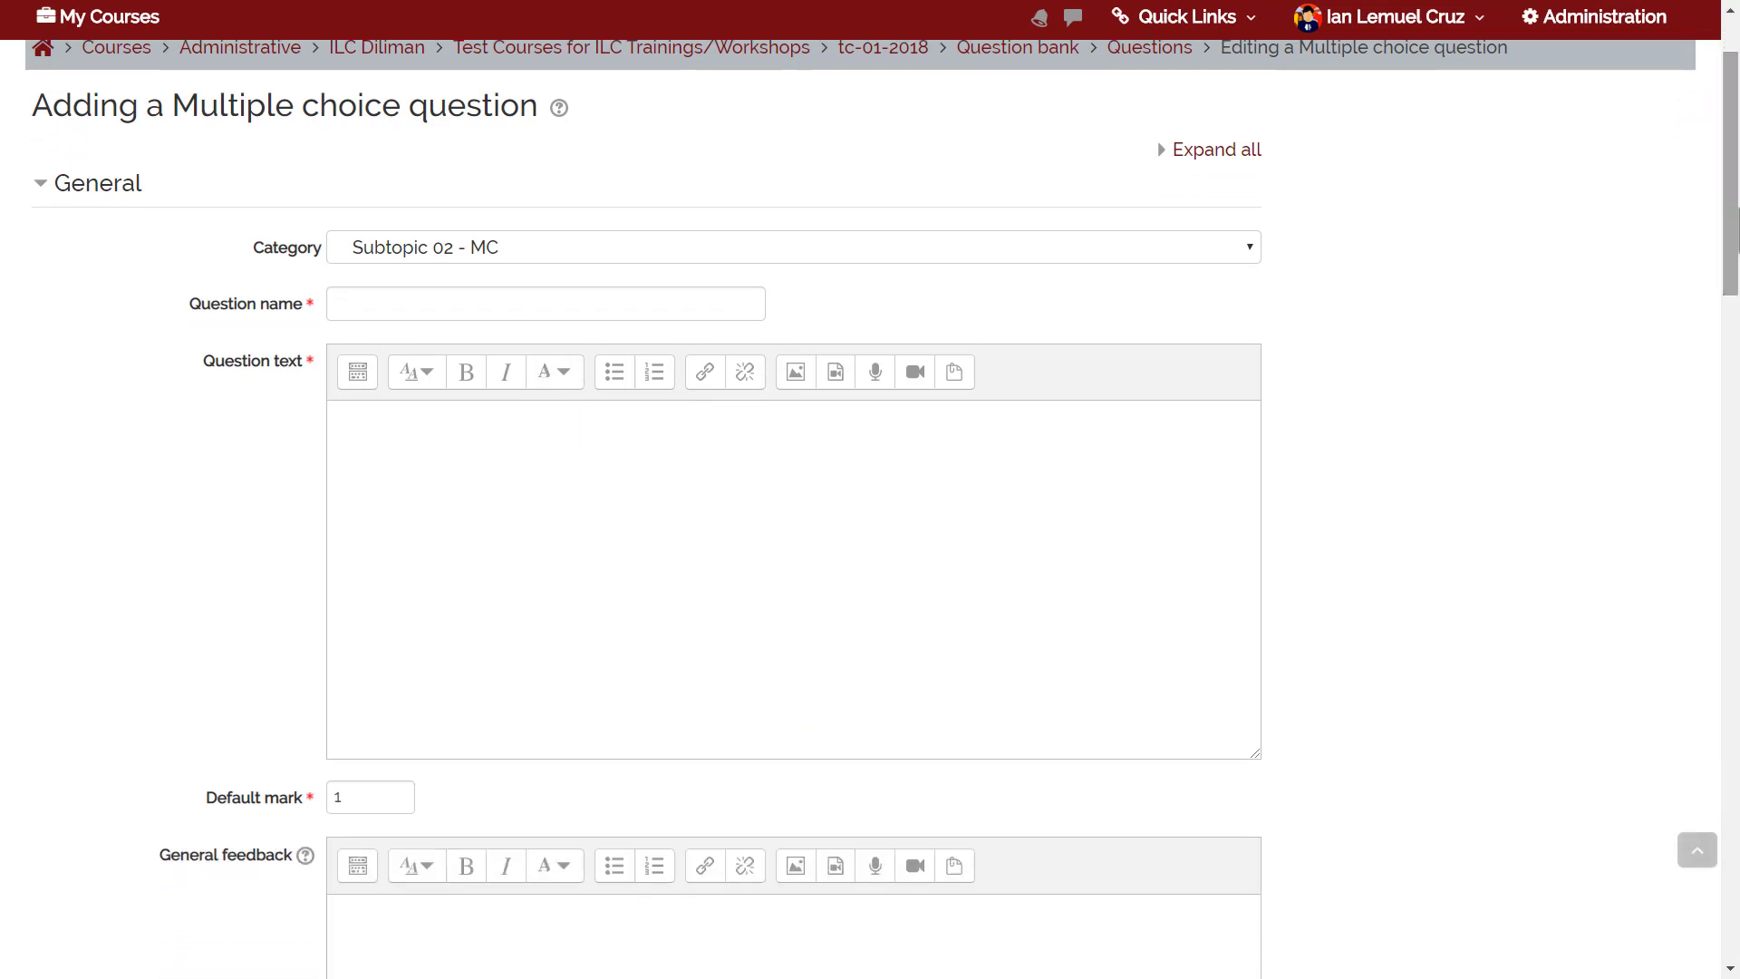
{"action": "left_click", "coordinate": [678, 295]}
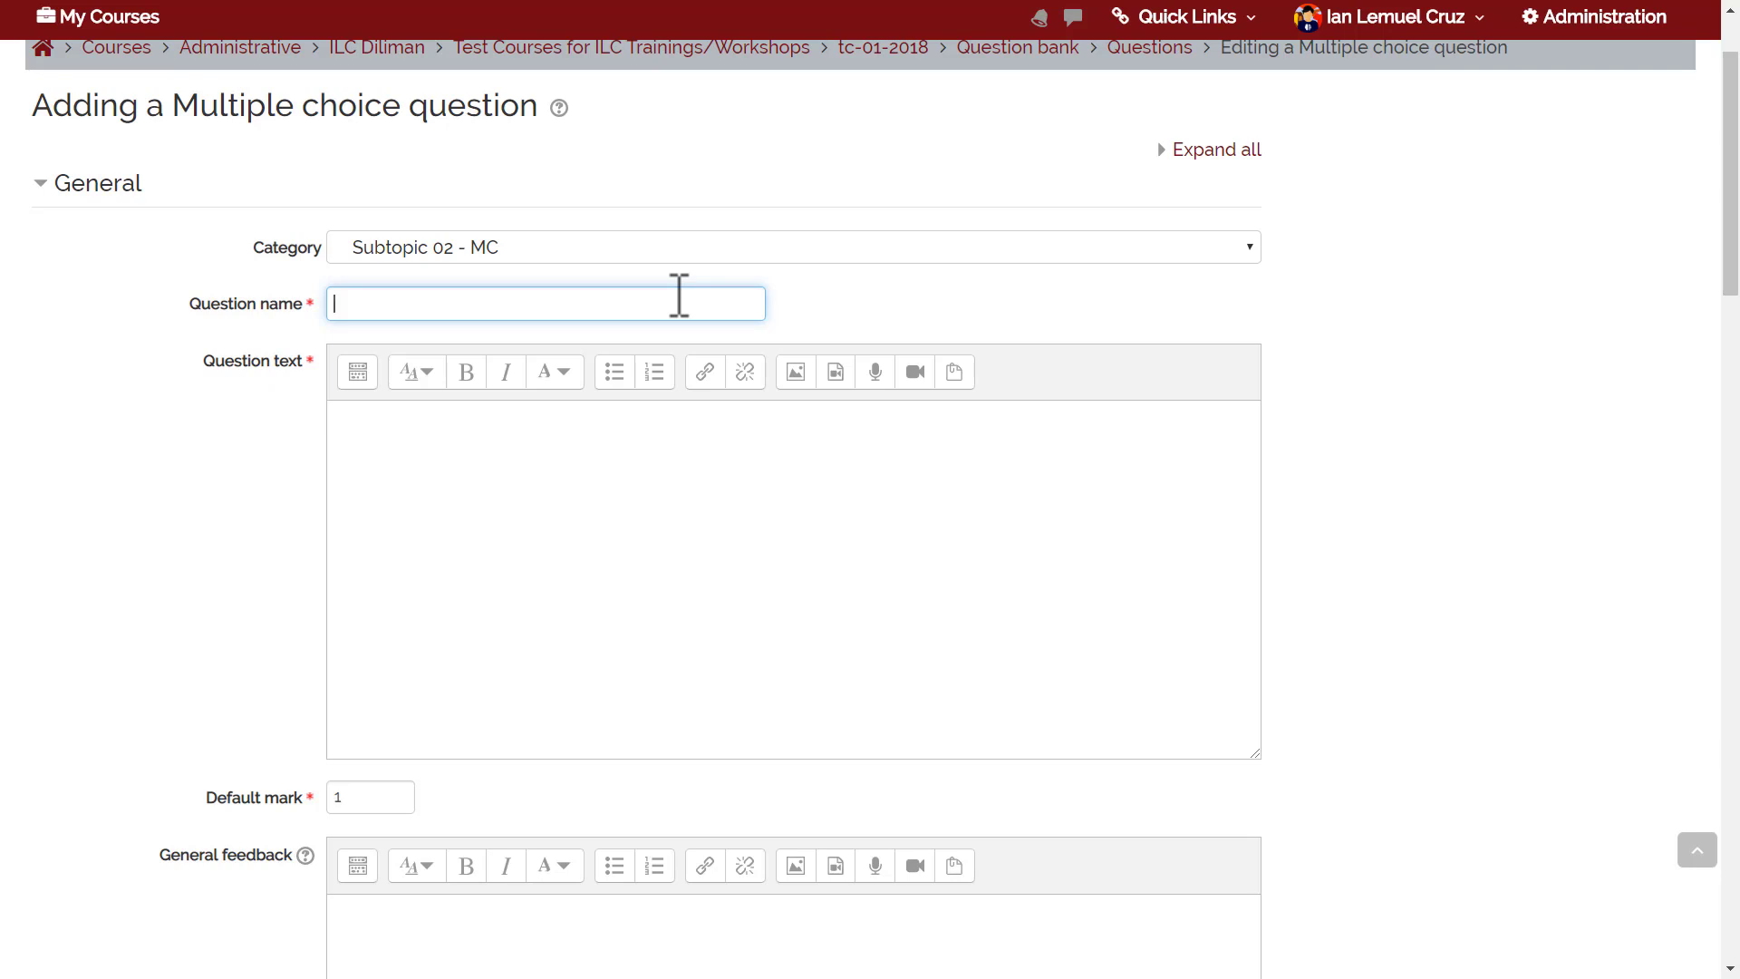
{"action": "type", "text": "ILC Services Question 1"}
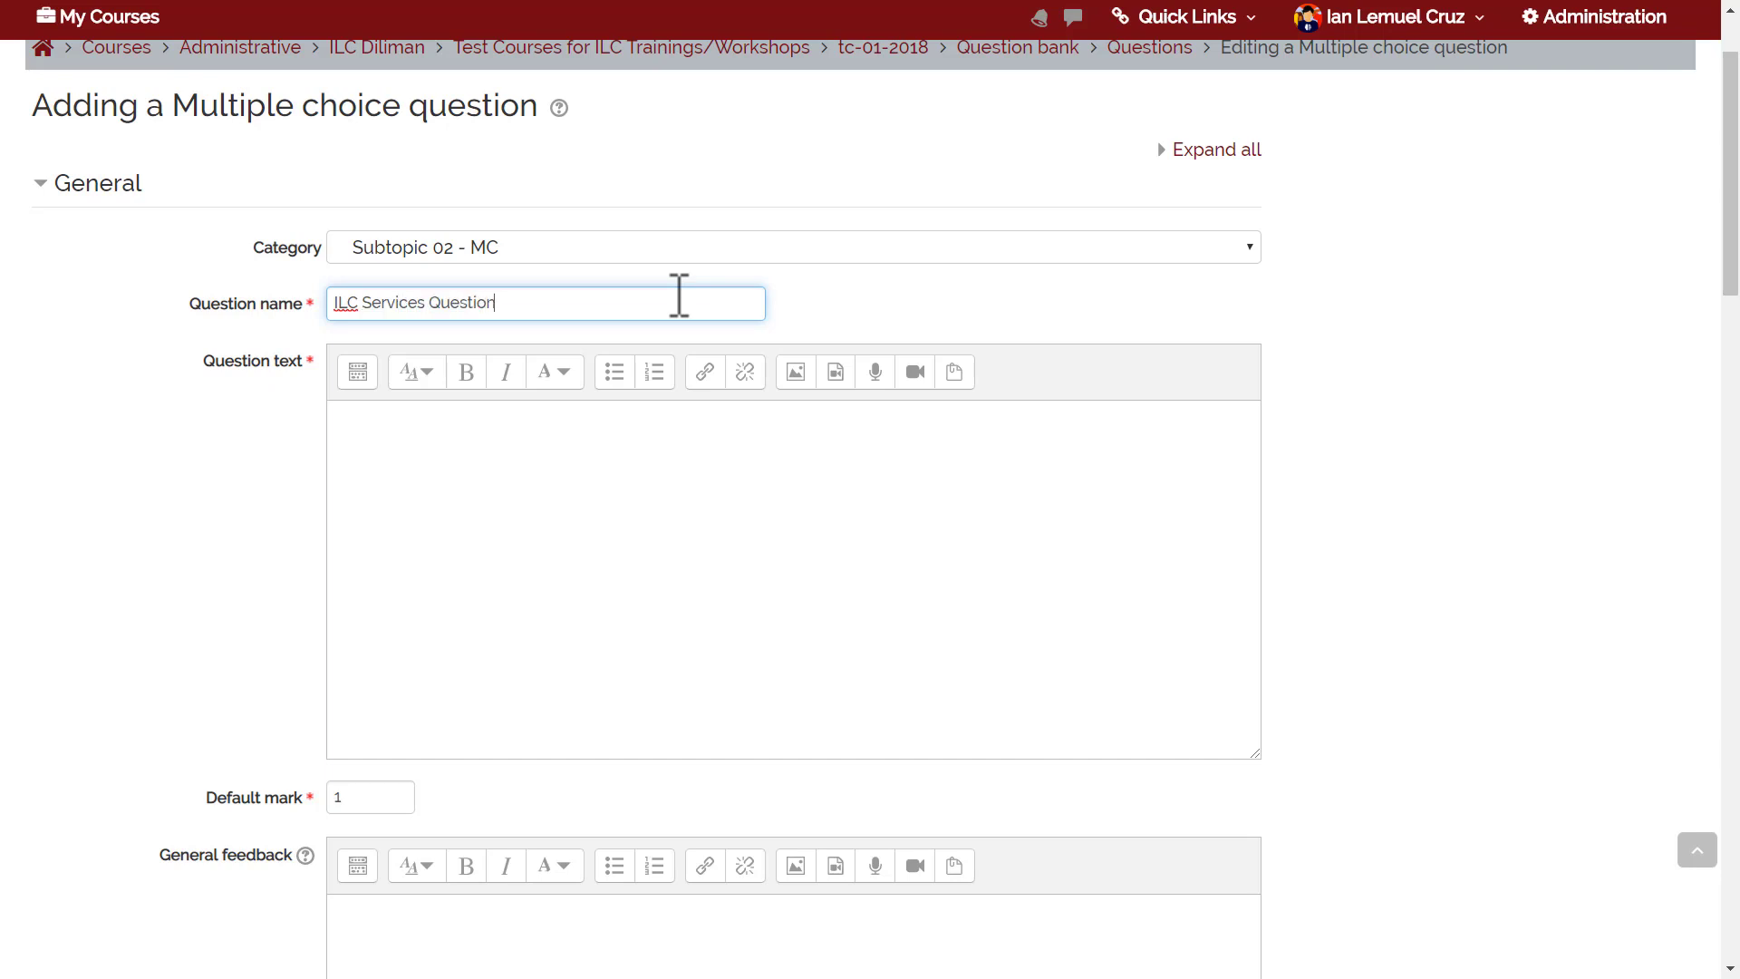
Enter the question text 'What service of ILC Diliman offers an online conference management system ?'.
{"action": "left_click", "coordinate": [634, 506]}
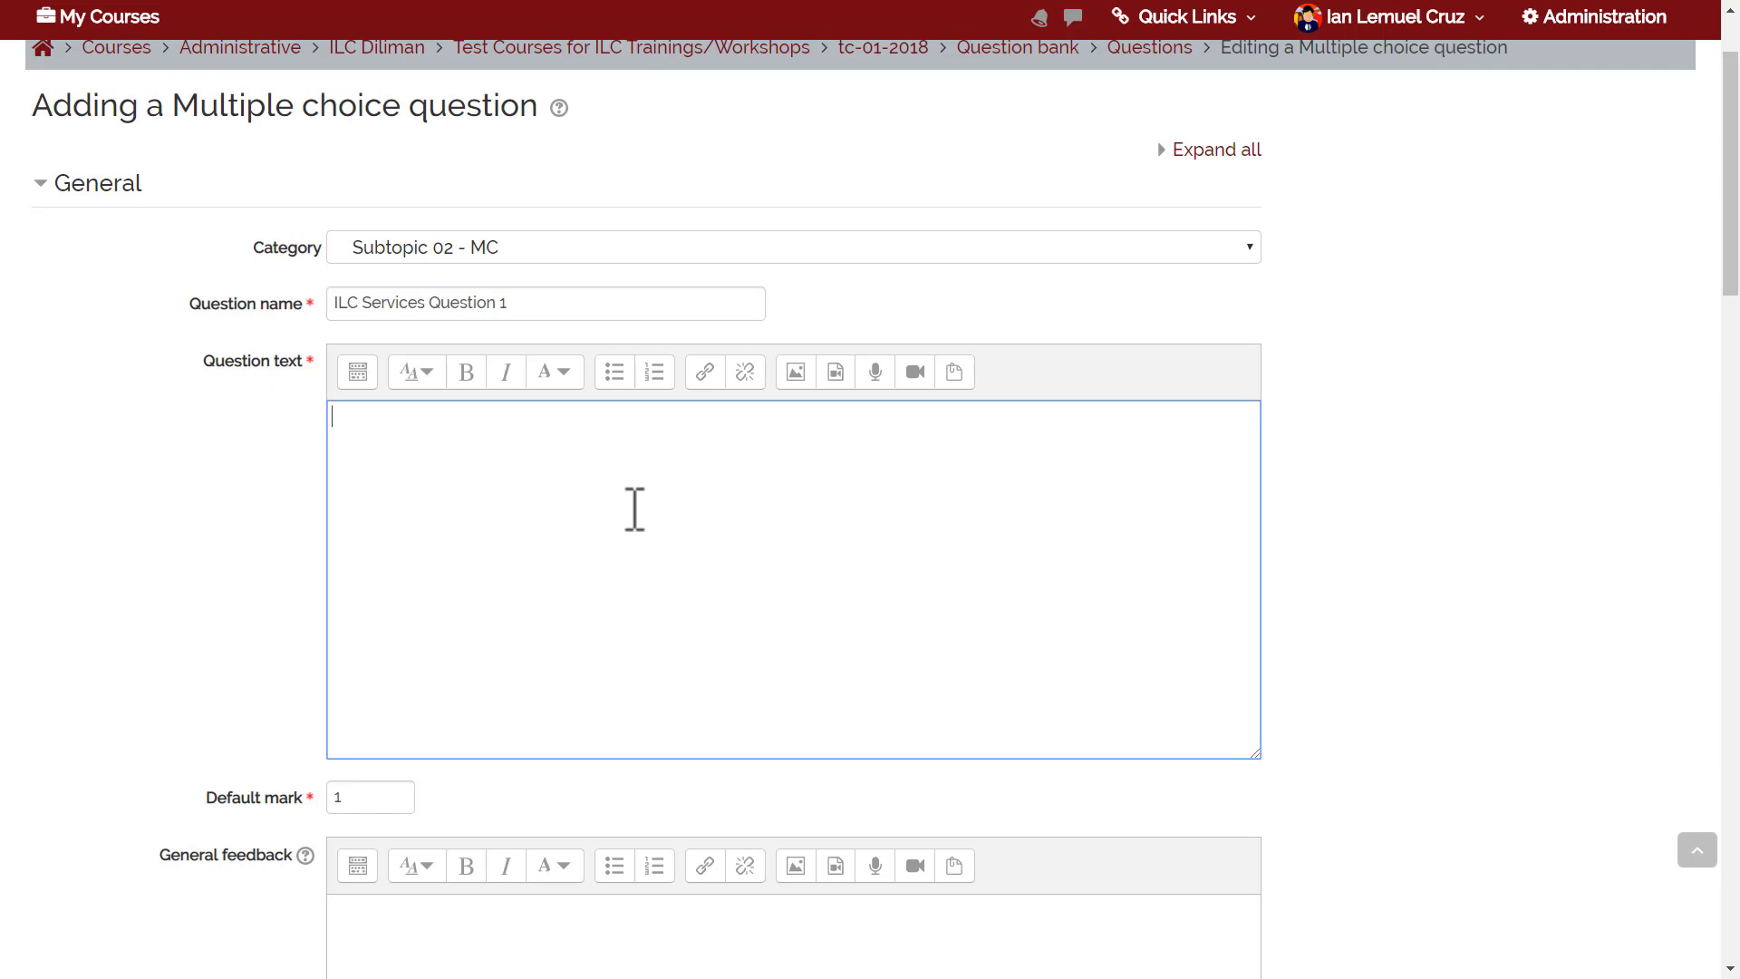
{"action": "type", "text": "What service of ILC Diliman "}
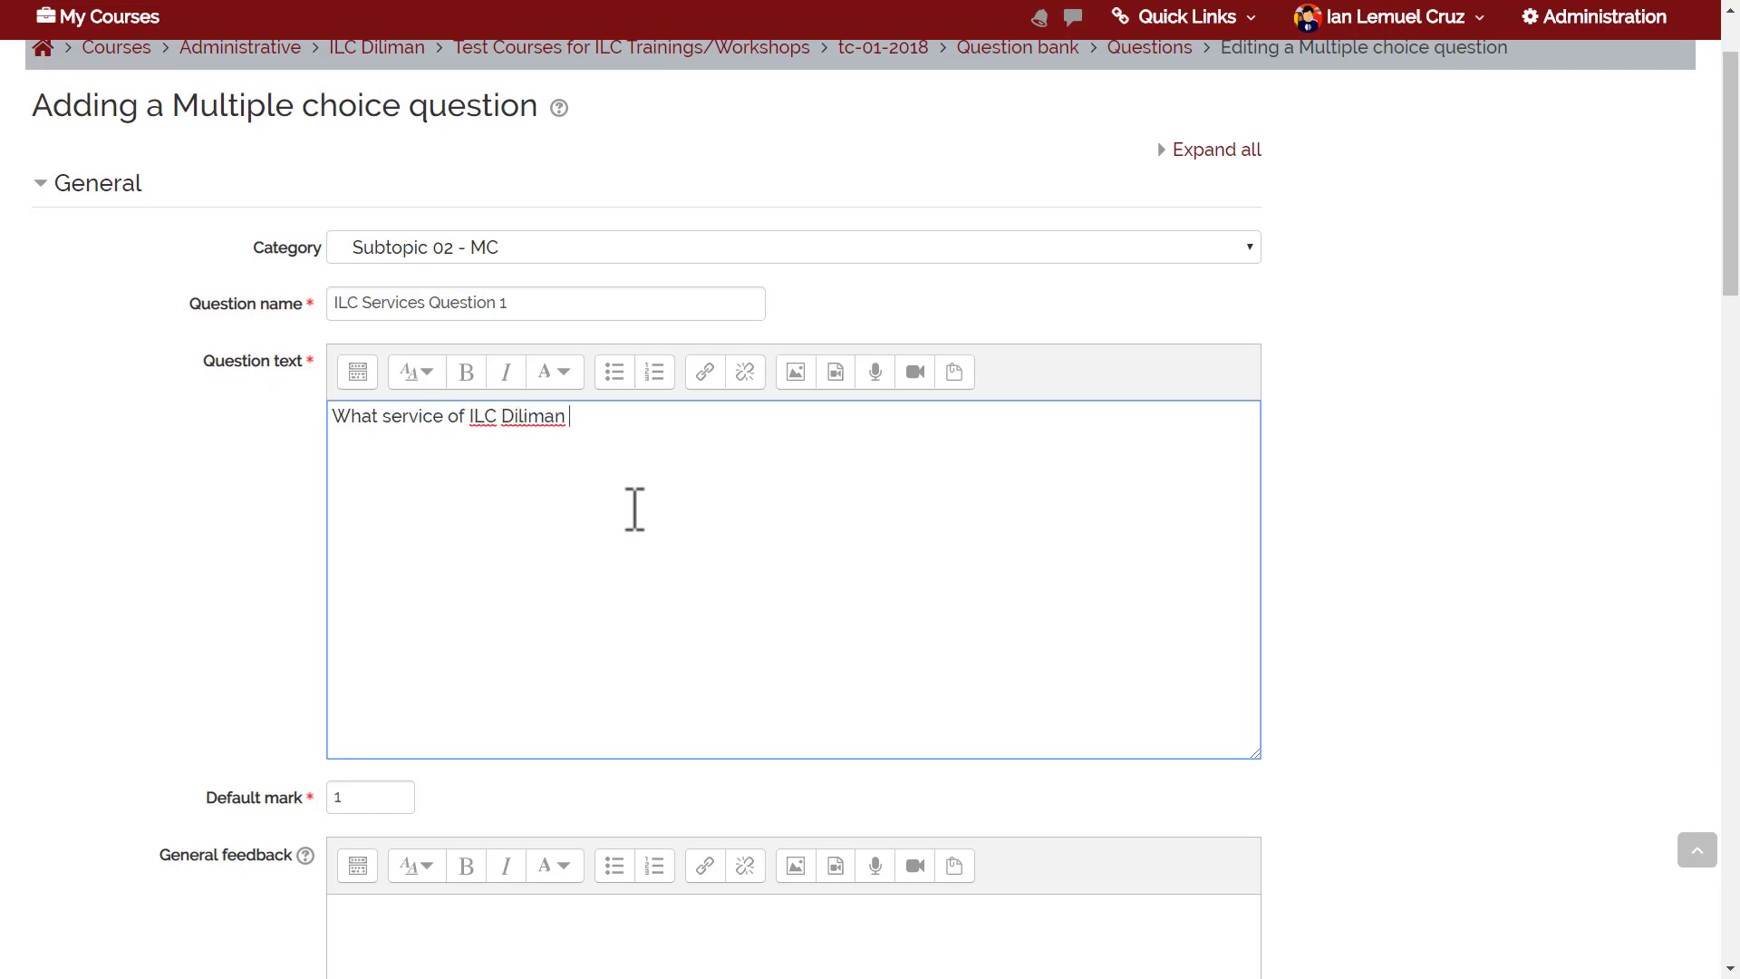
{"action": "type", "text": "offers"}
{"action": "type", "text": " a conference manage"}
{"action": "type", "text": "metn"}
{"action": "key", "text": "BackSpace"}
{"action": "key", "text": "BackSpace"}
{"action": "type", "text": "nt system "}
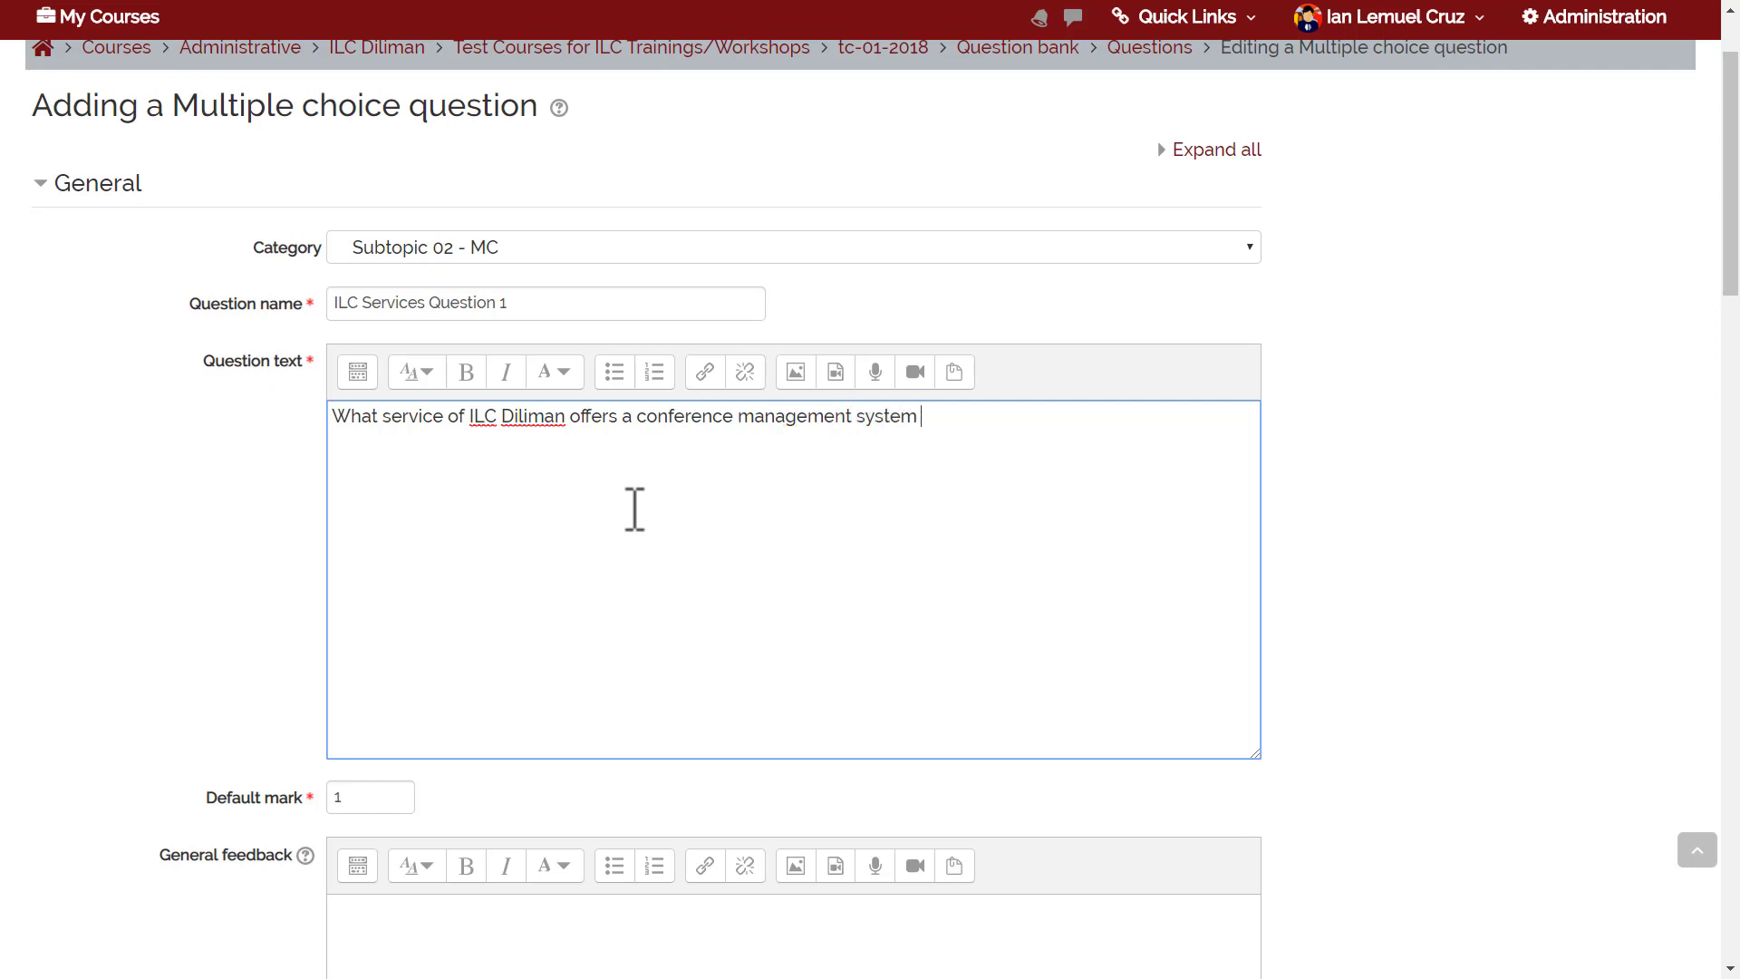
{"action": "type", "text": "?"}
{"action": "left_click", "coordinate": [634, 415]}
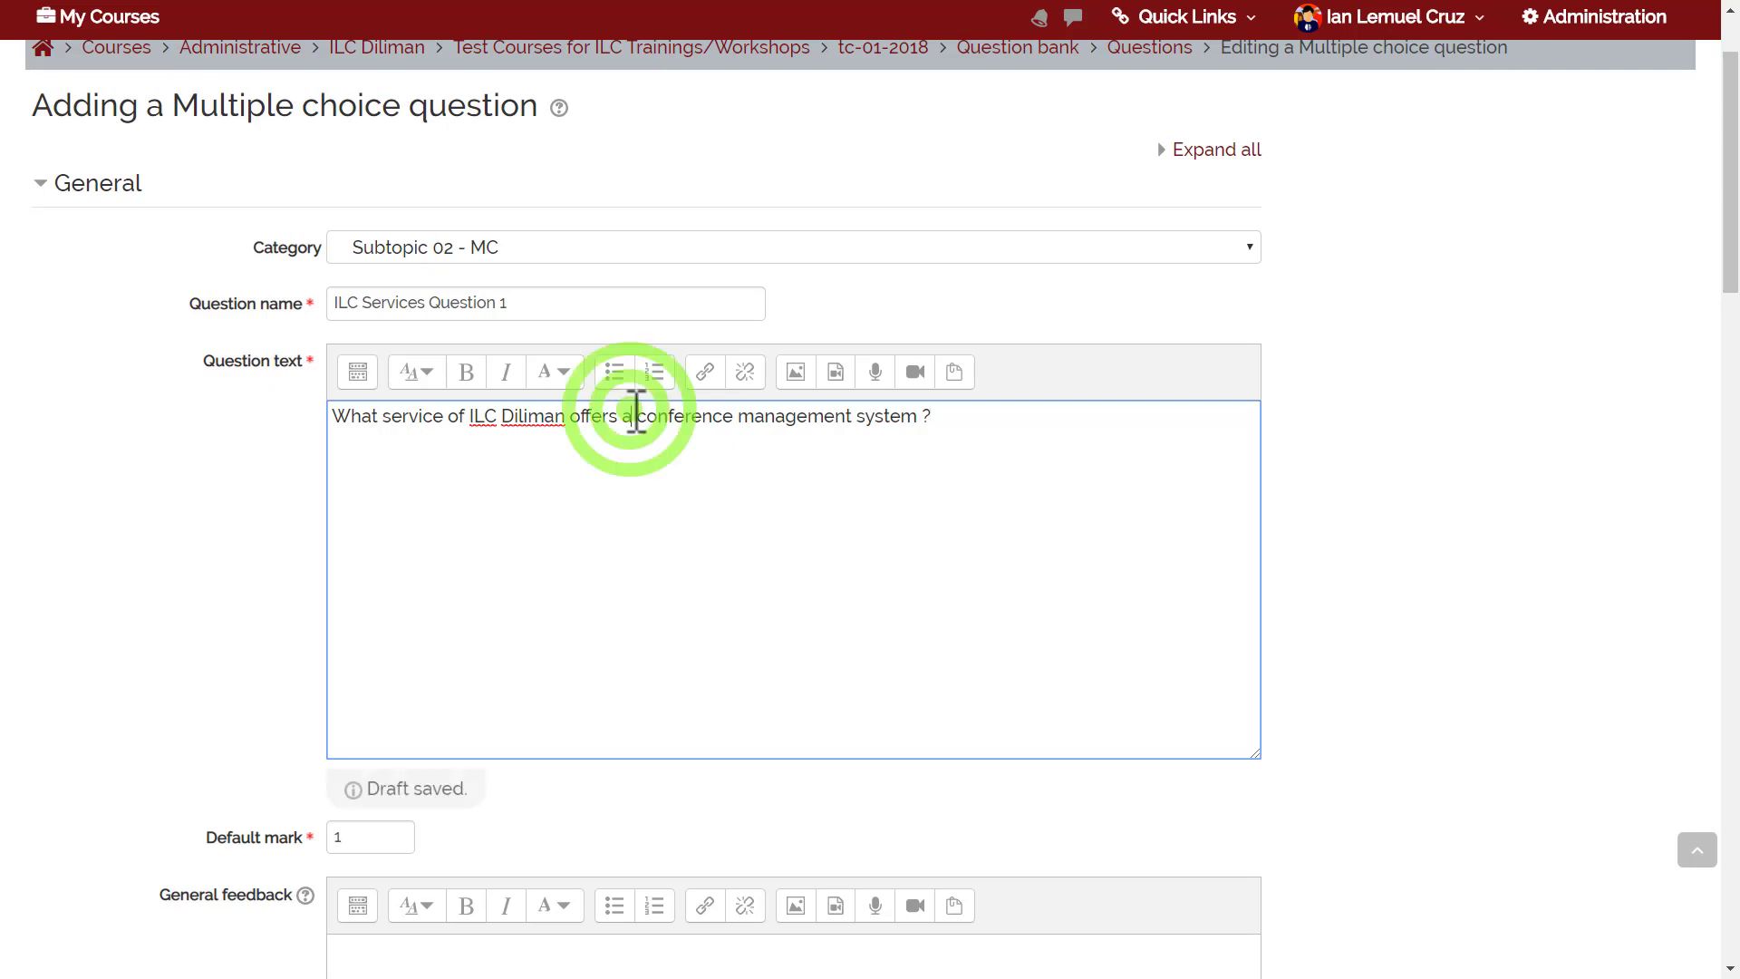
{"action": "type", "text": "n online"}
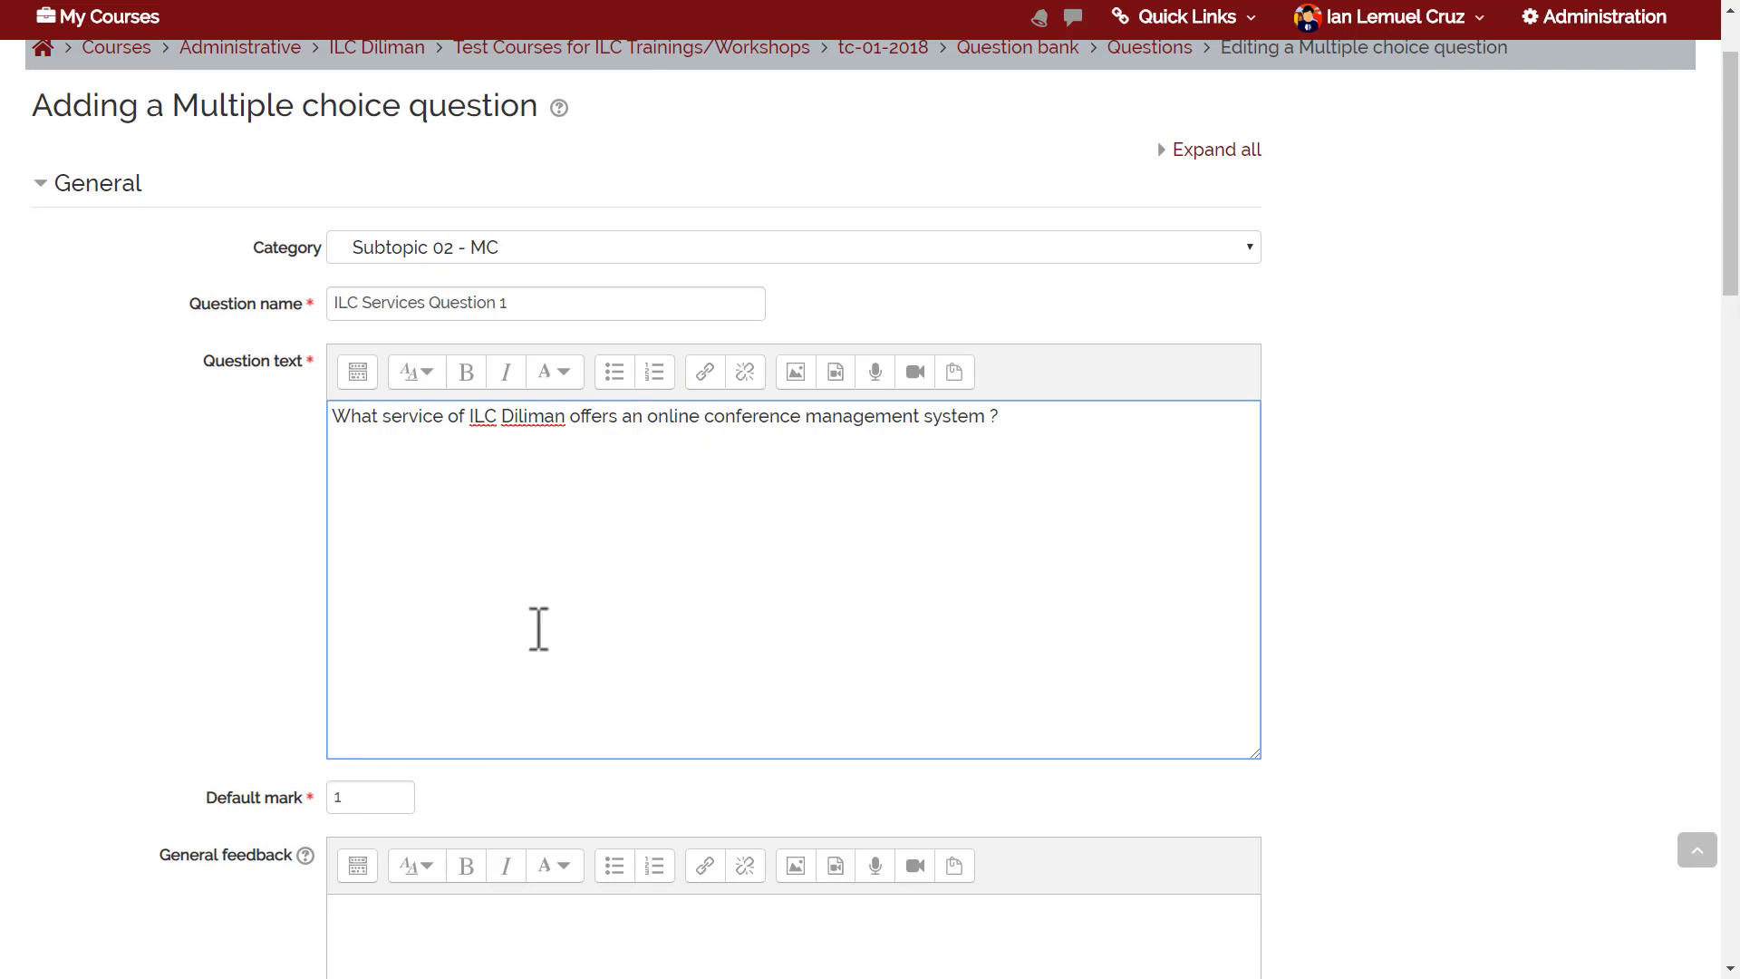
{"action": "left_click", "coordinate": [850, 609]}
{"action": "left_click_drag", "start_coordinate": [1729, 173], "coordinate": [1495, 280]}
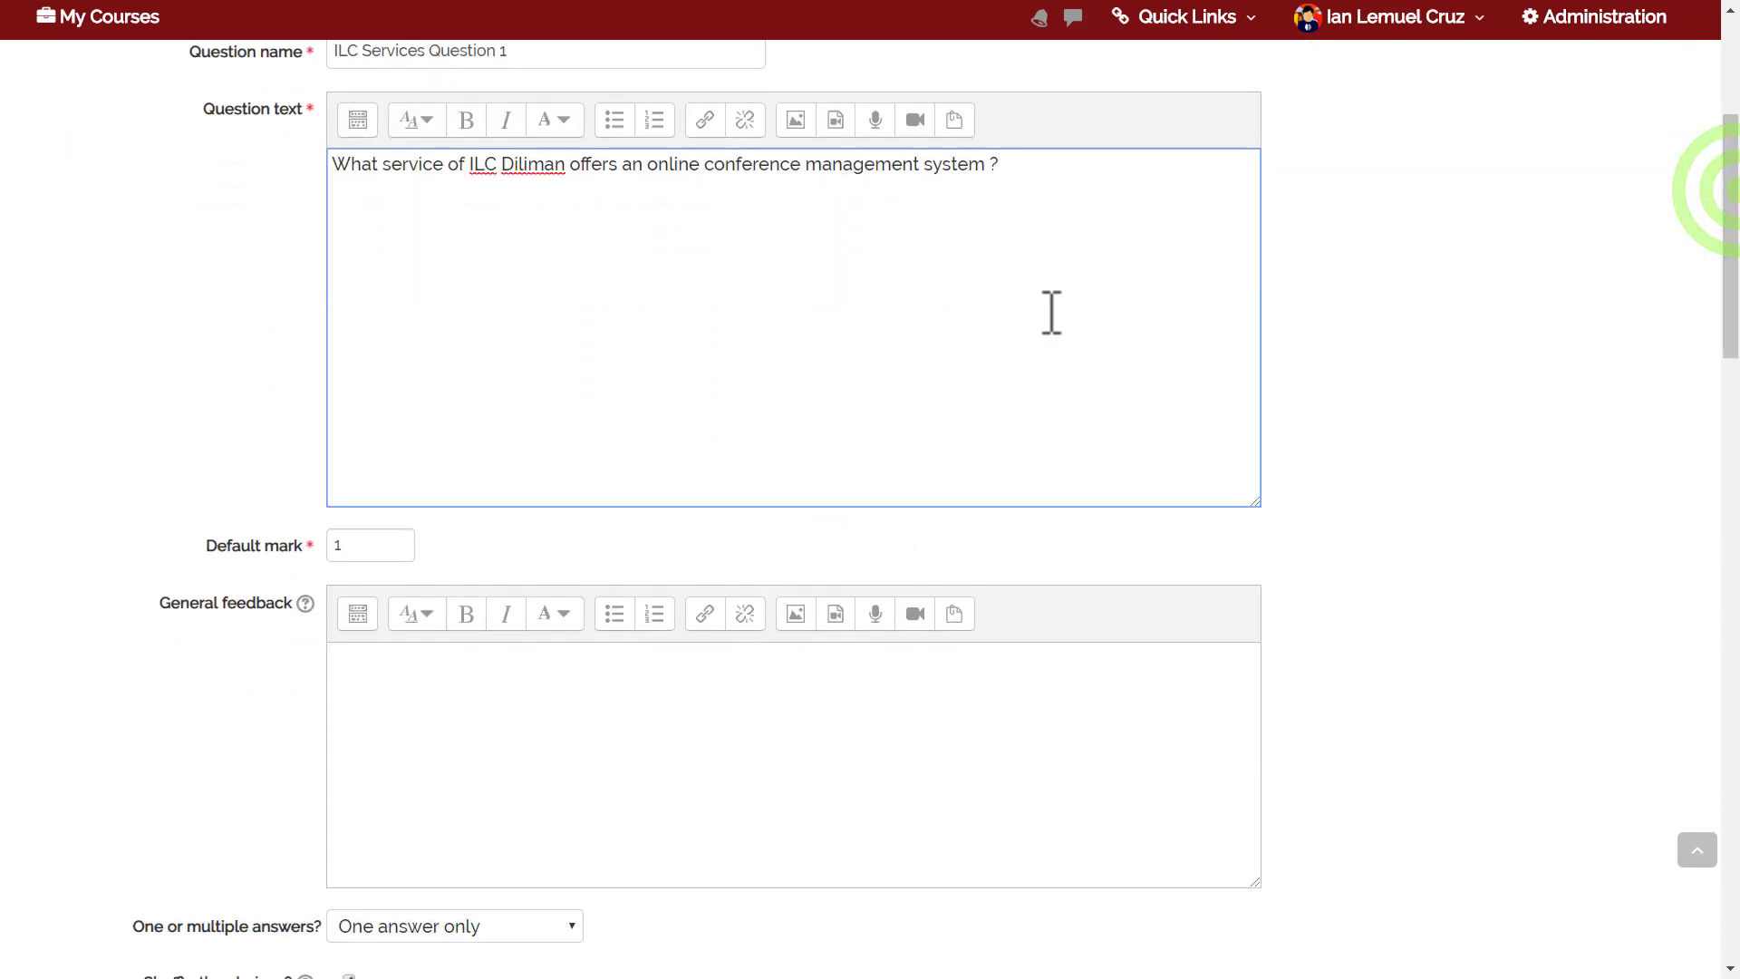
{"action": "left_click", "coordinate": [345, 544]}
{"action": "left_click", "coordinate": [226, 509]}
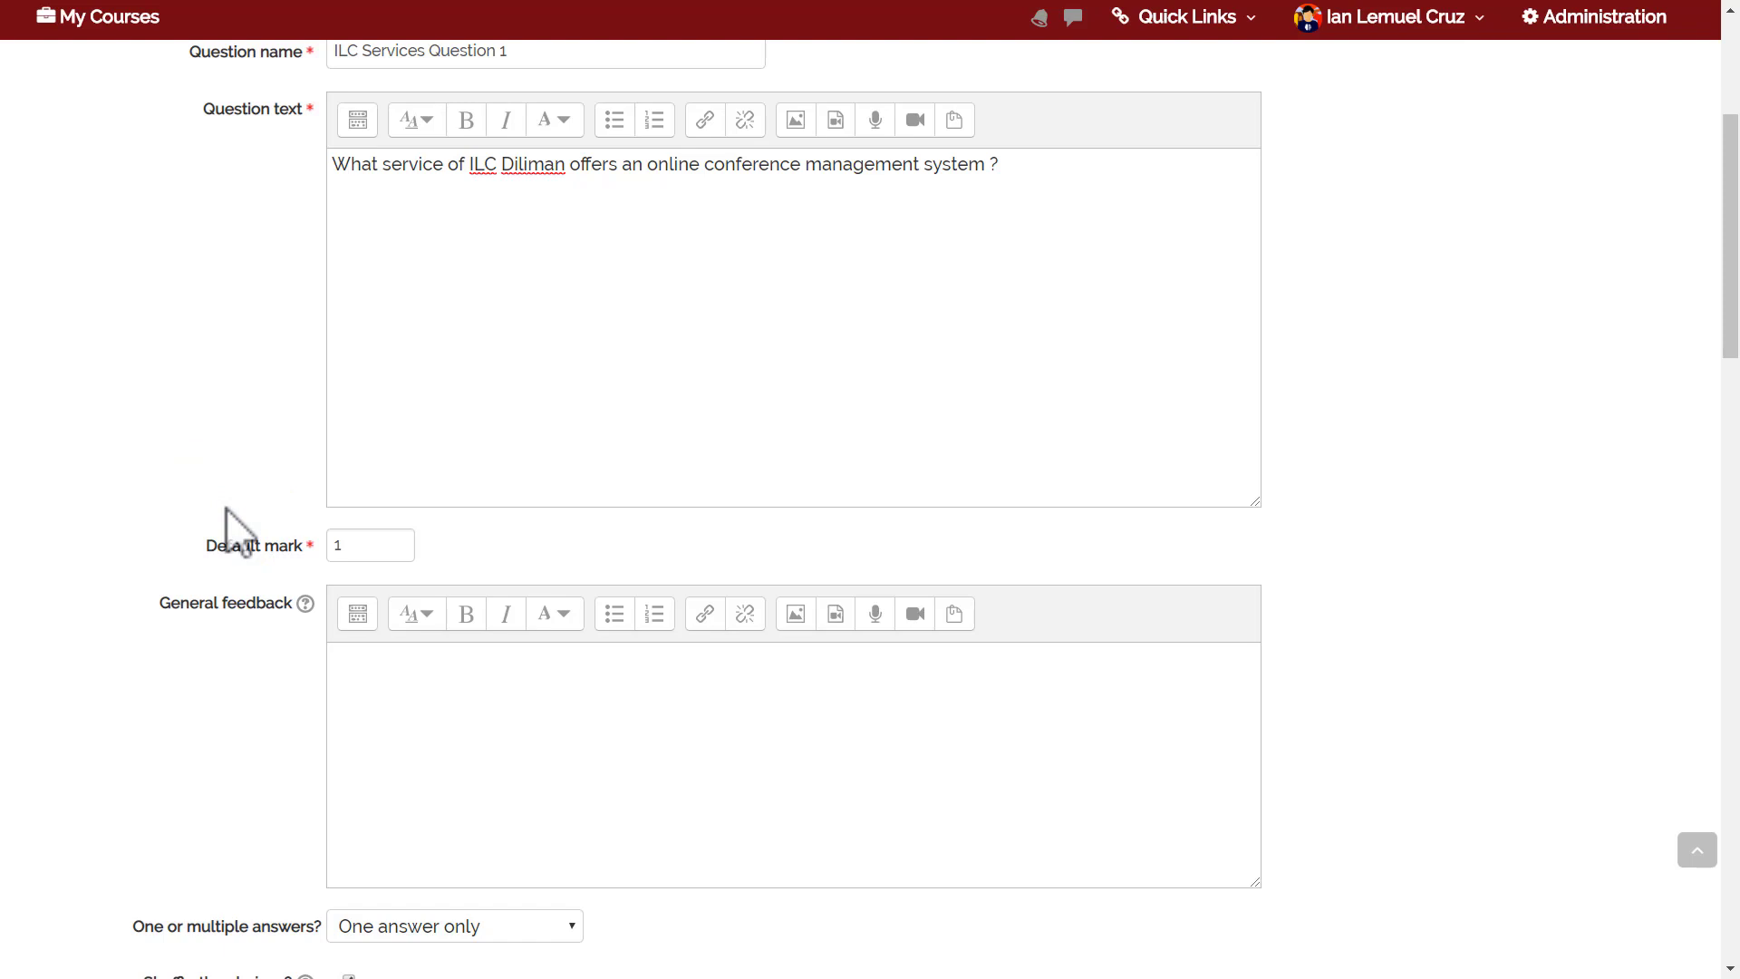
{"action": "double_click", "coordinate": [361, 546]}
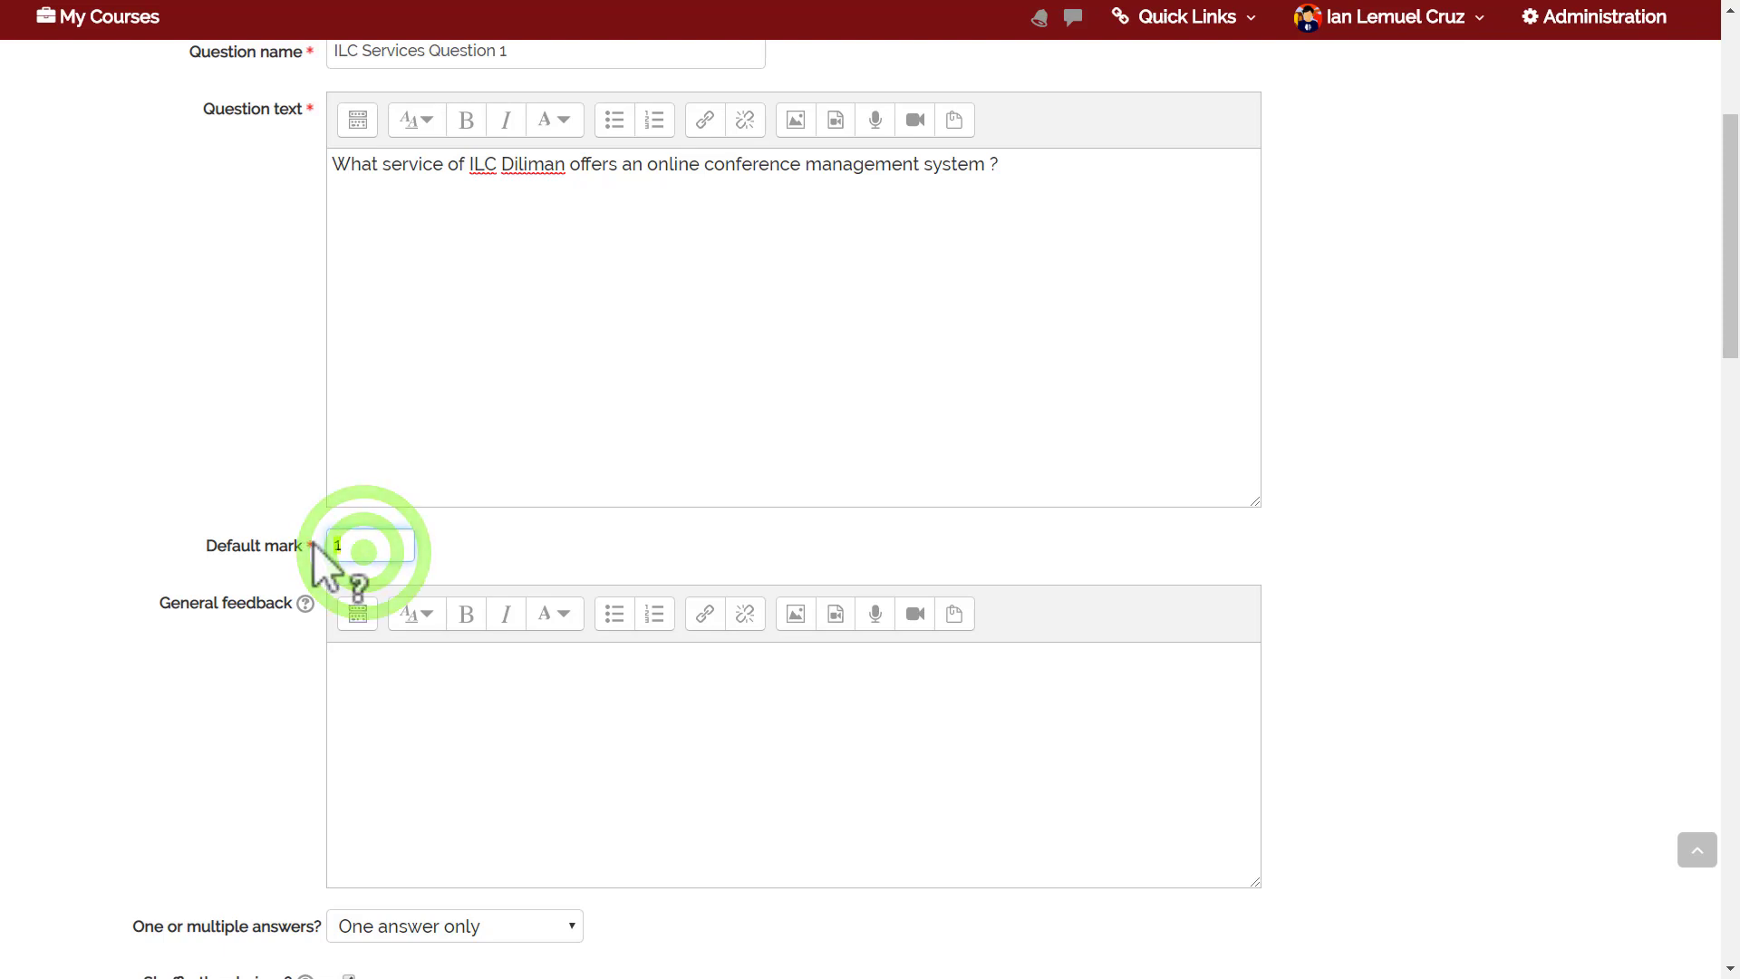
{"action": "left_click", "coordinate": [174, 694]}
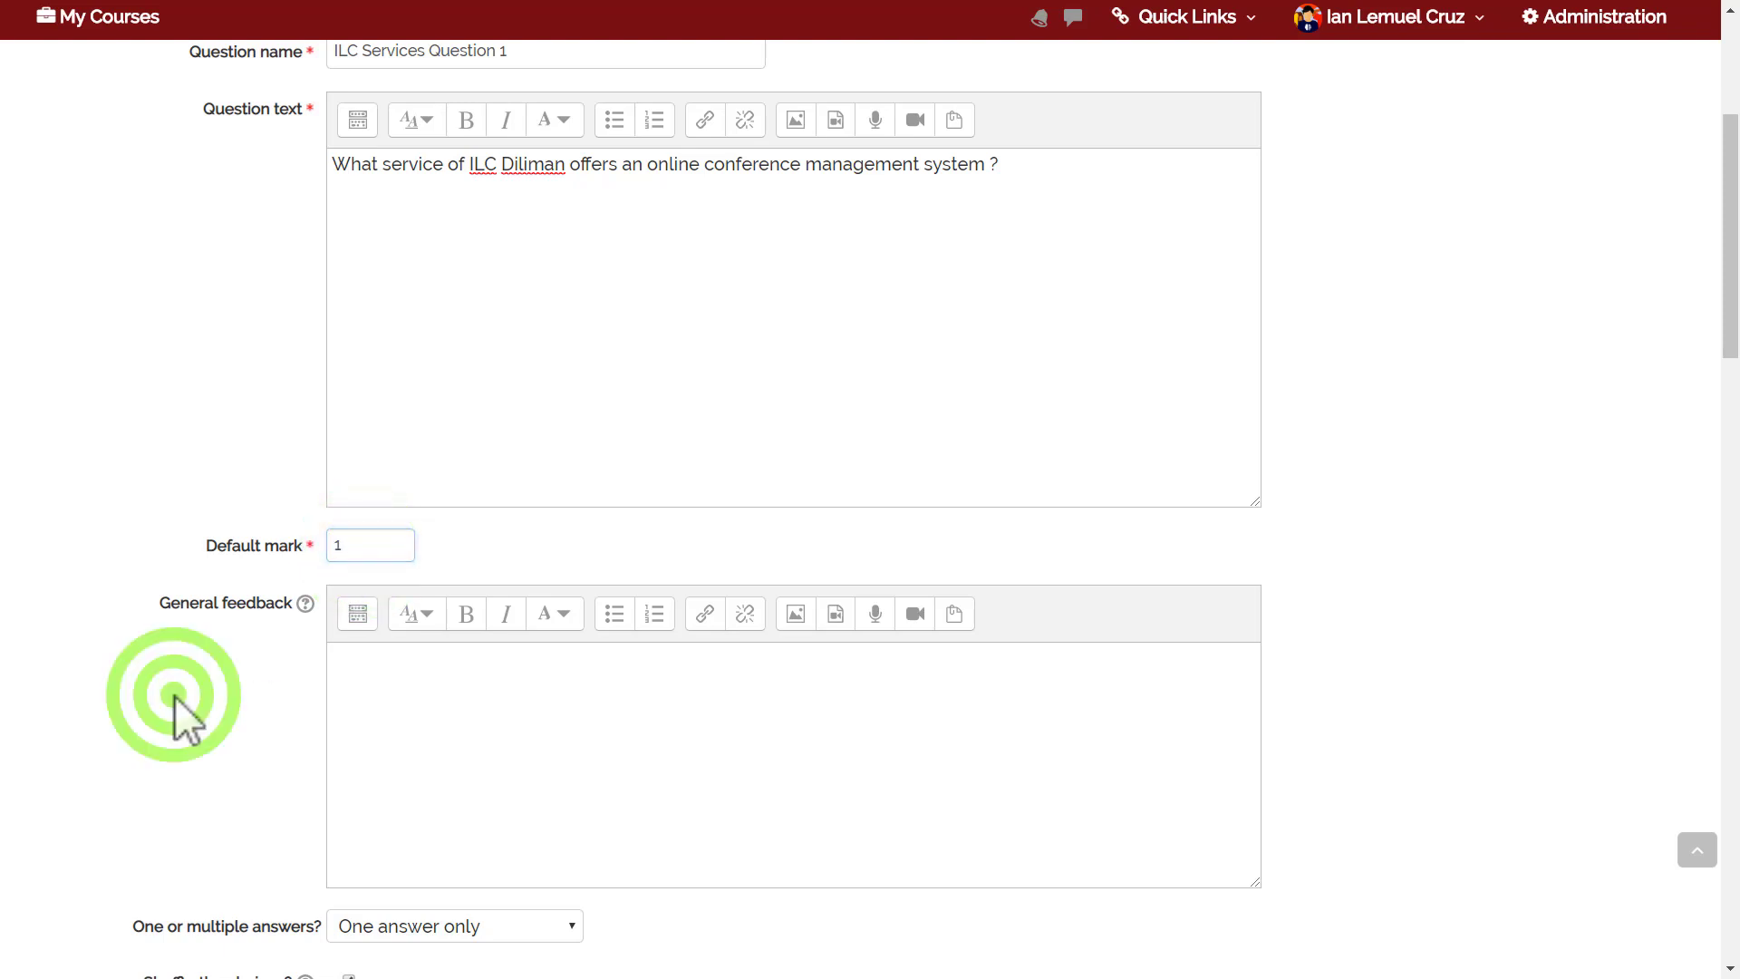
{"action": "left_click", "coordinate": [365, 734]}
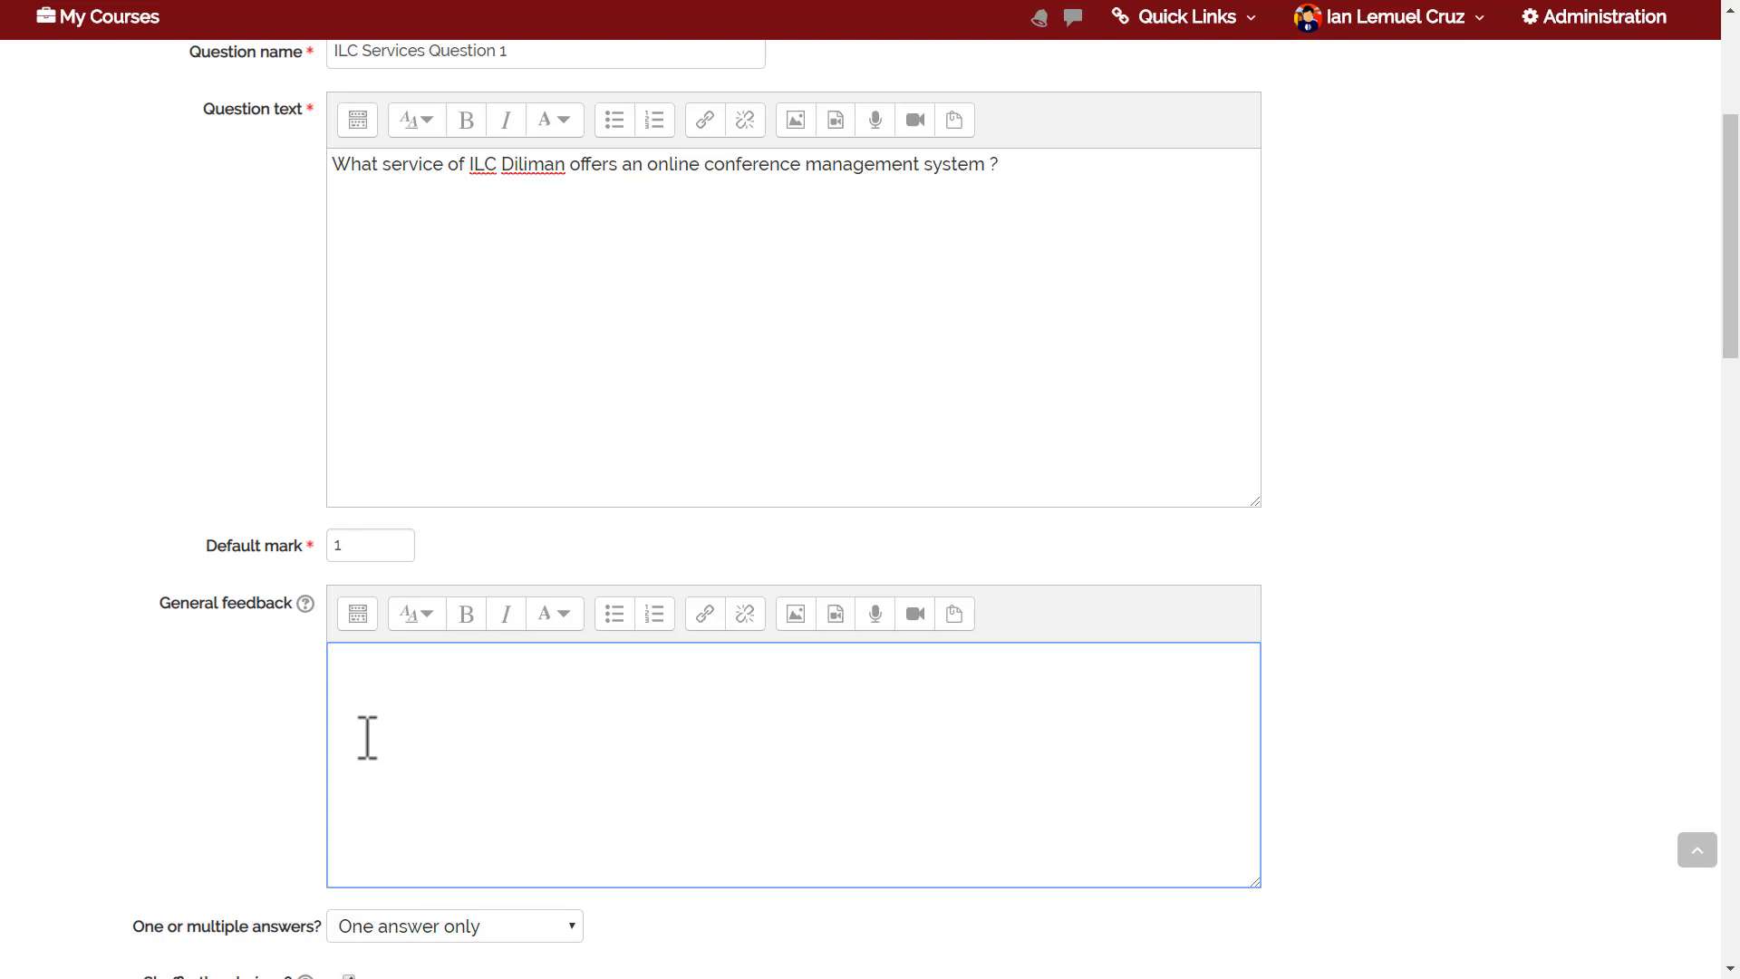
{"action": "left_click_drag", "start_coordinate": [1730, 200], "coordinate": [1730, 277]}
{"action": "left_click_drag", "start_coordinate": [1738, 358], "coordinate": [1738, 396]}
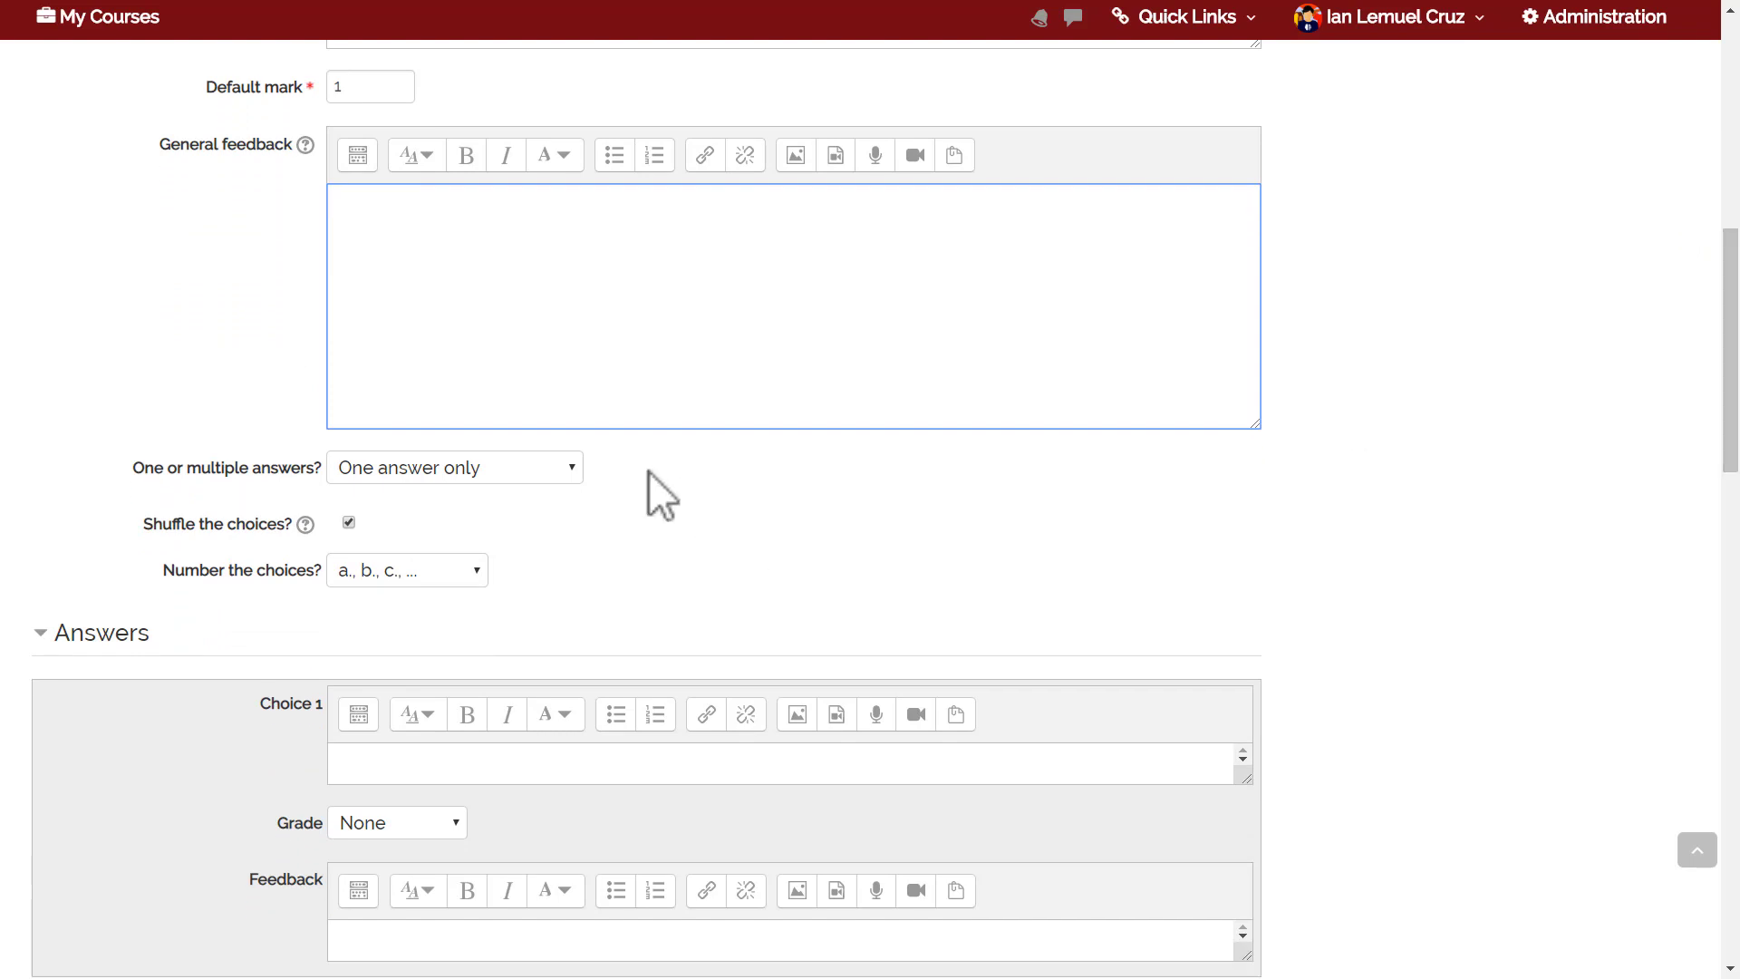
Set the question to one answer only, with choices shown with no numbering.
{"action": "left_click", "coordinate": [527, 466]}
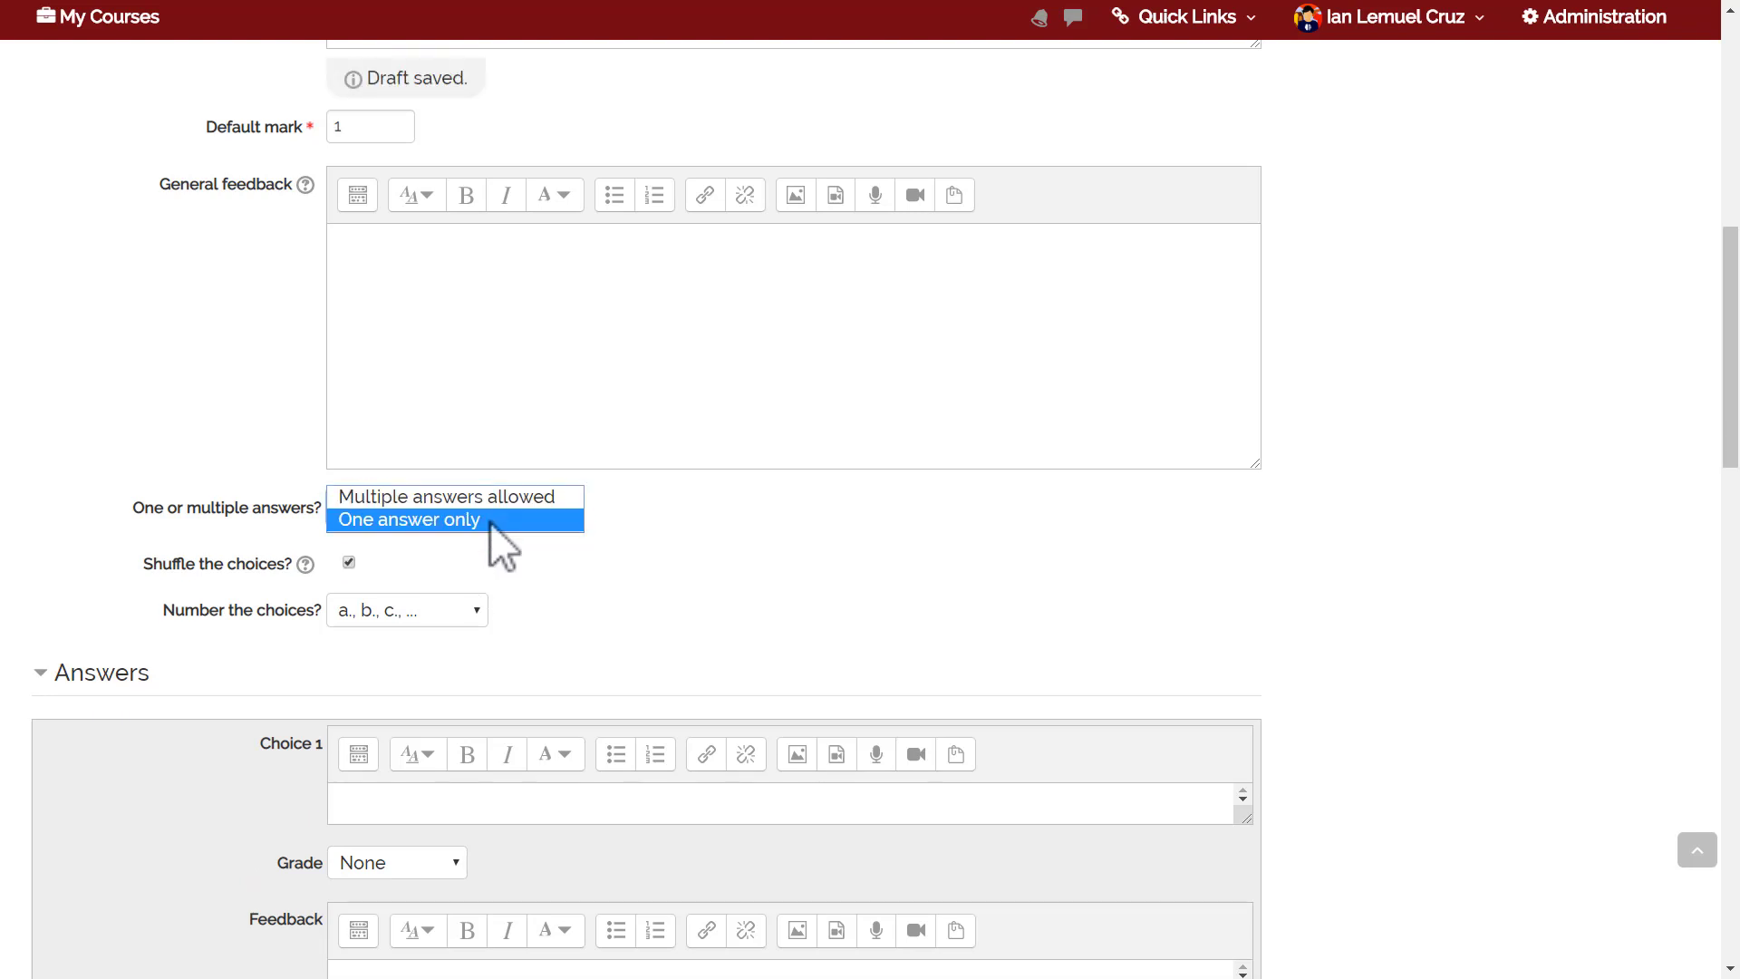
{"action": "left_click", "coordinate": [489, 520]}
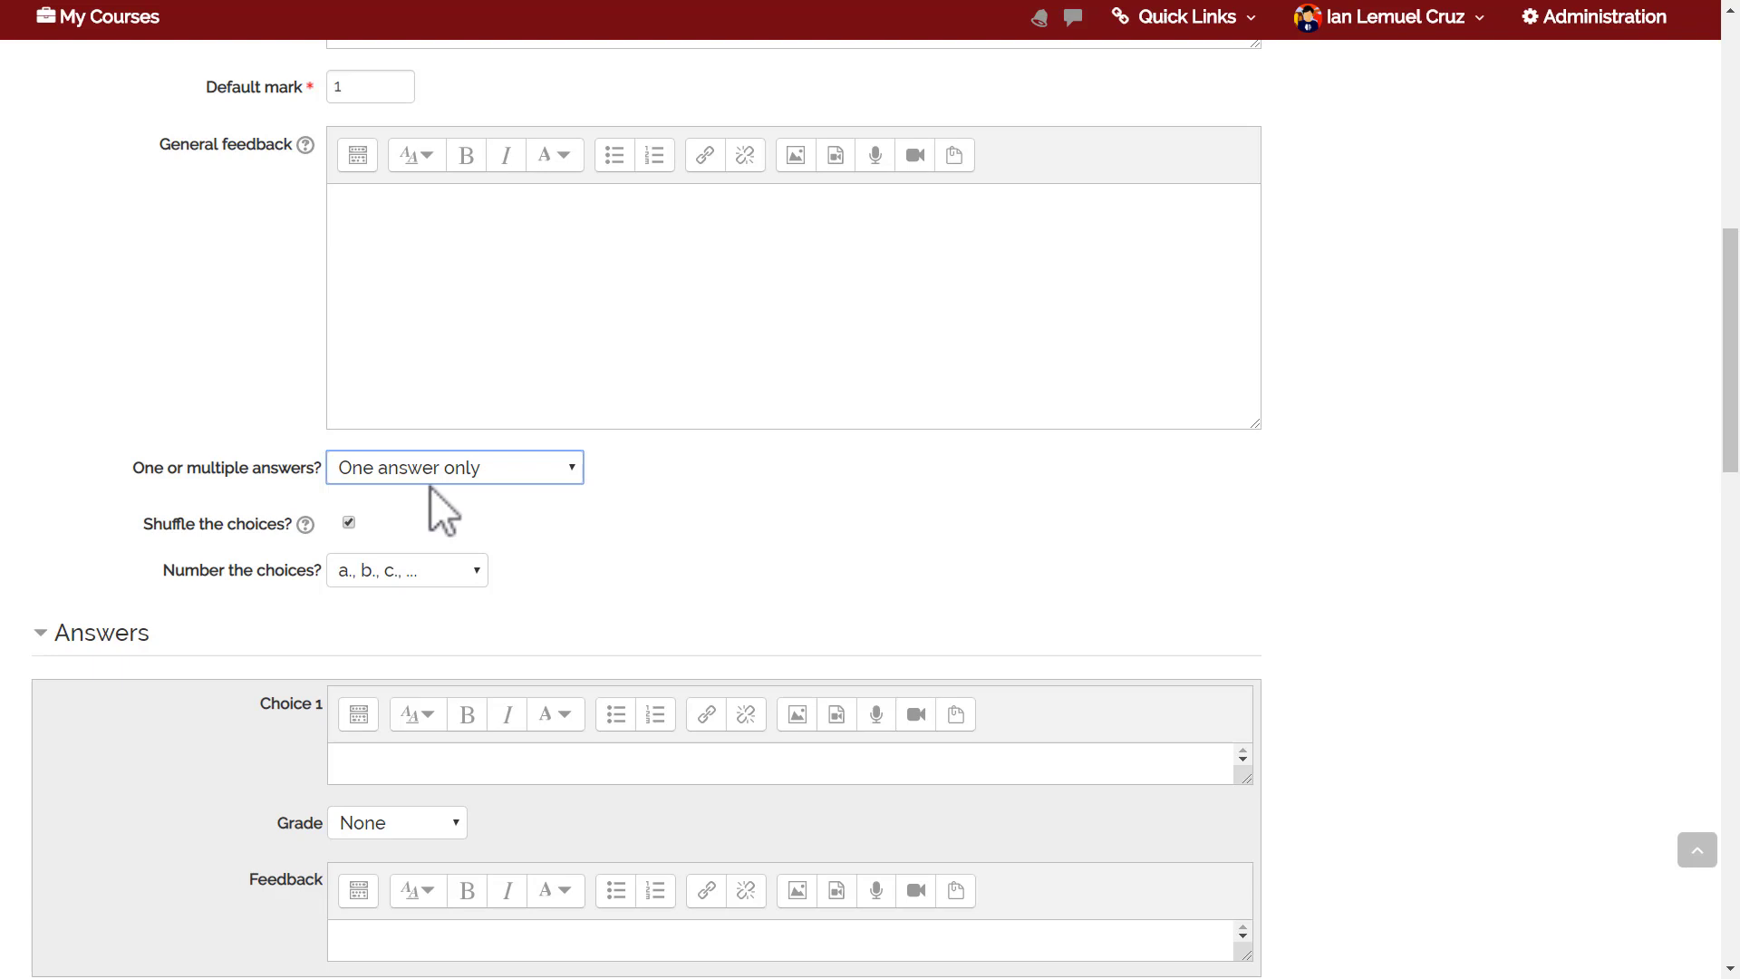
{"action": "left_click", "coordinate": [418, 580]}
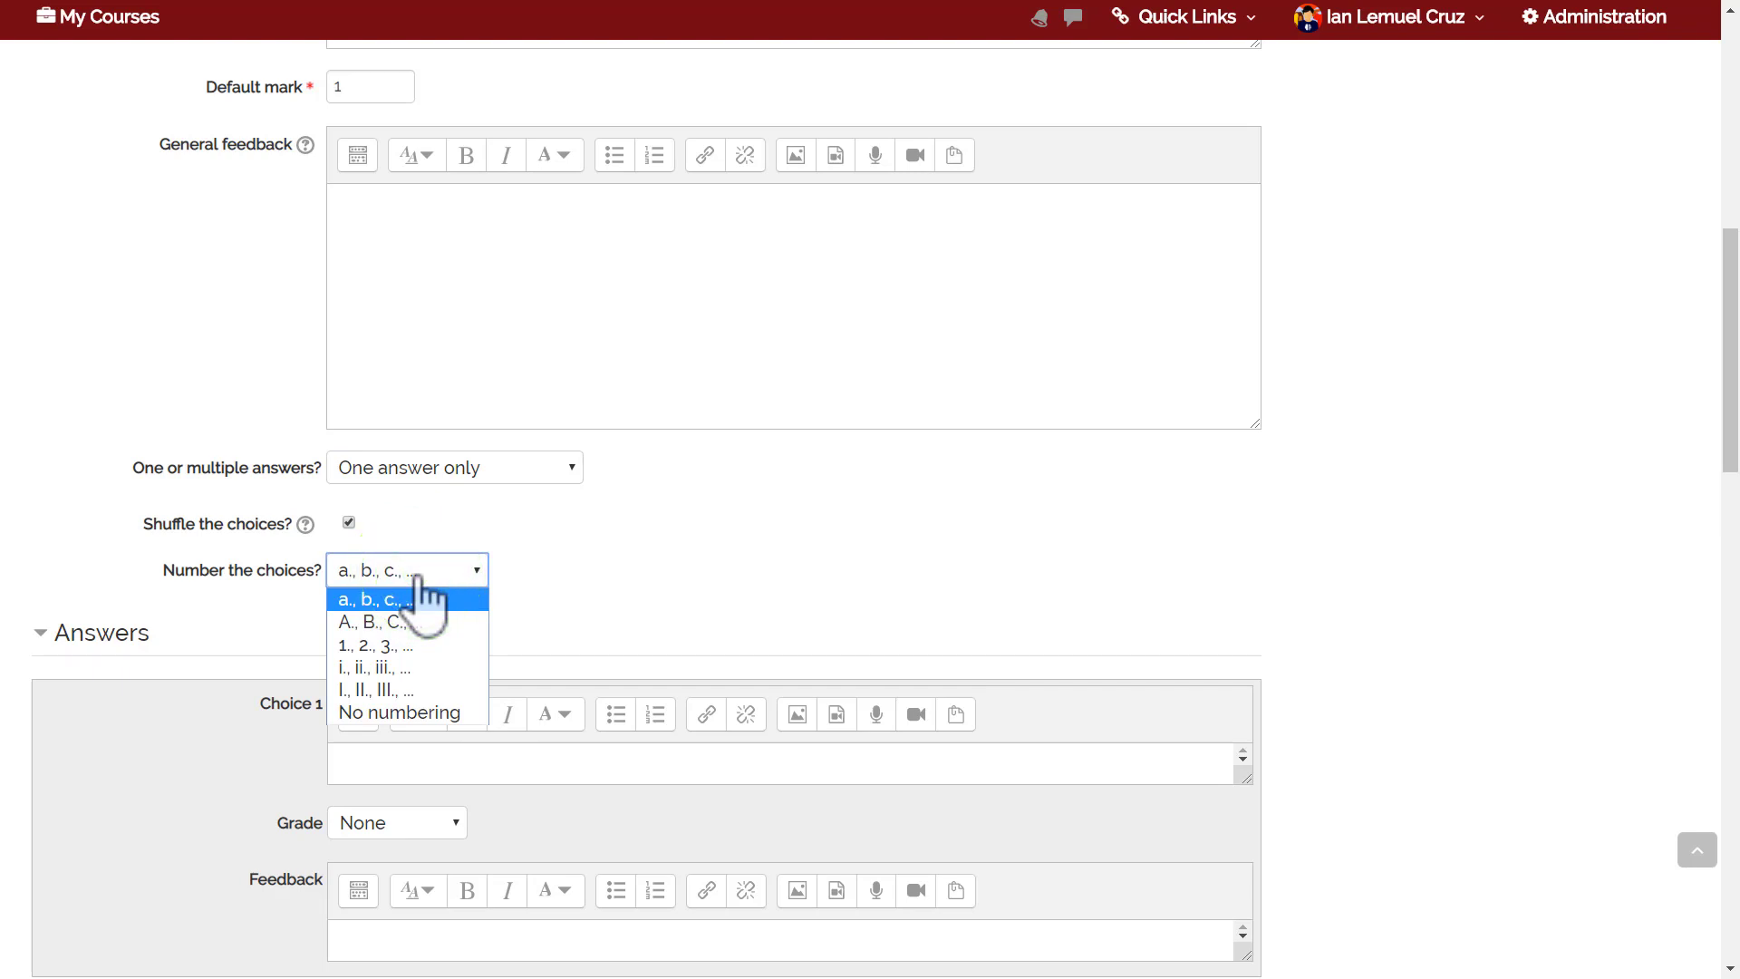
{"action": "left_click", "coordinate": [416, 710]}
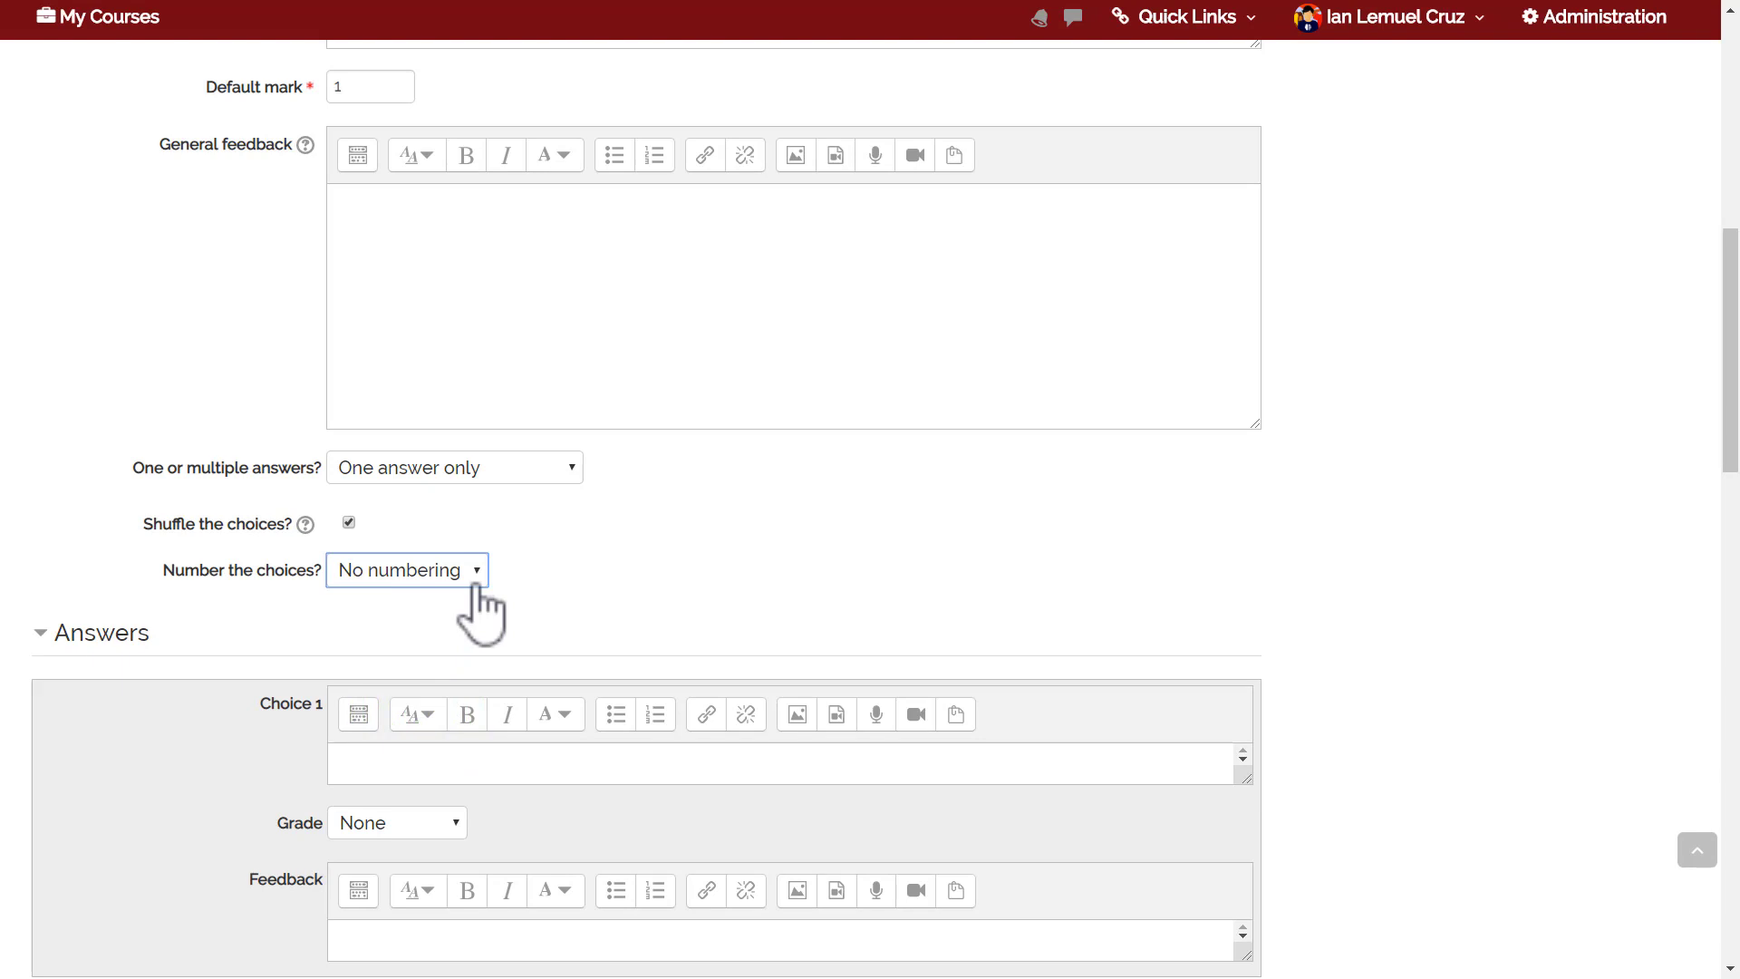
{"action": "left_click", "coordinate": [621, 585]}
{"action": "left_click_drag", "start_coordinate": [1738, 317], "coordinate": [1738, 408]}
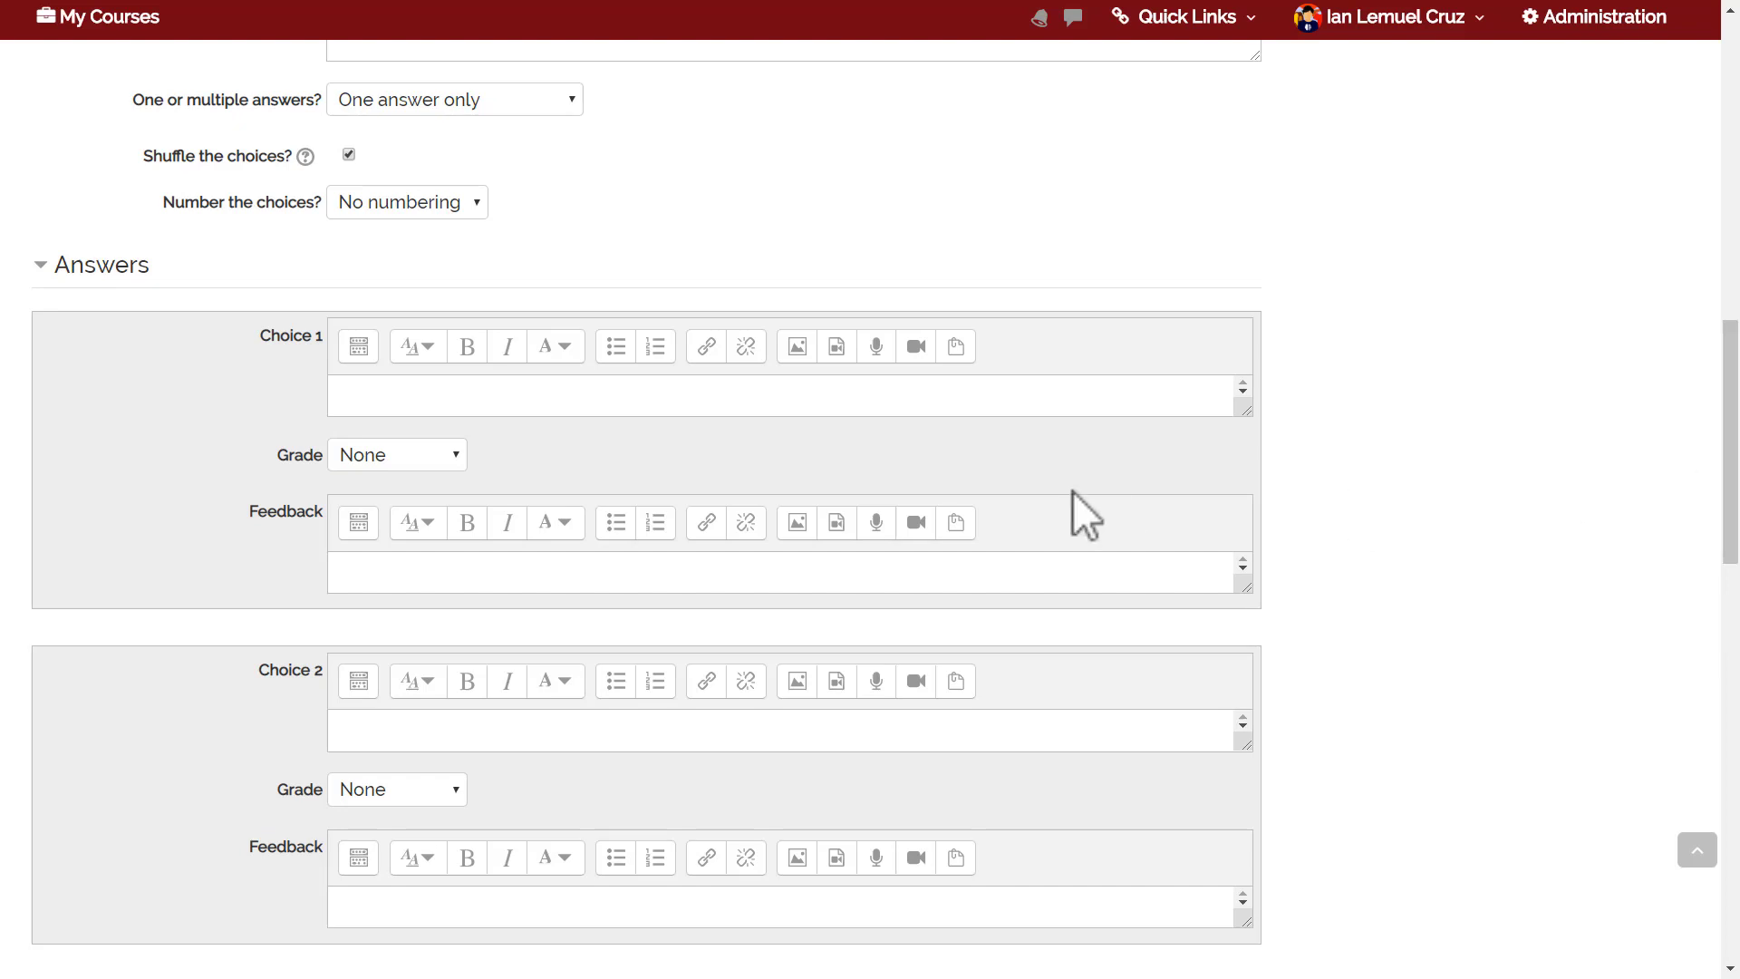
Enter 'Conference.upd' as the first choice with a 100% grade.
{"action": "left_click", "coordinate": [996, 412]}
{"action": "type", "text": "Conferenc"}
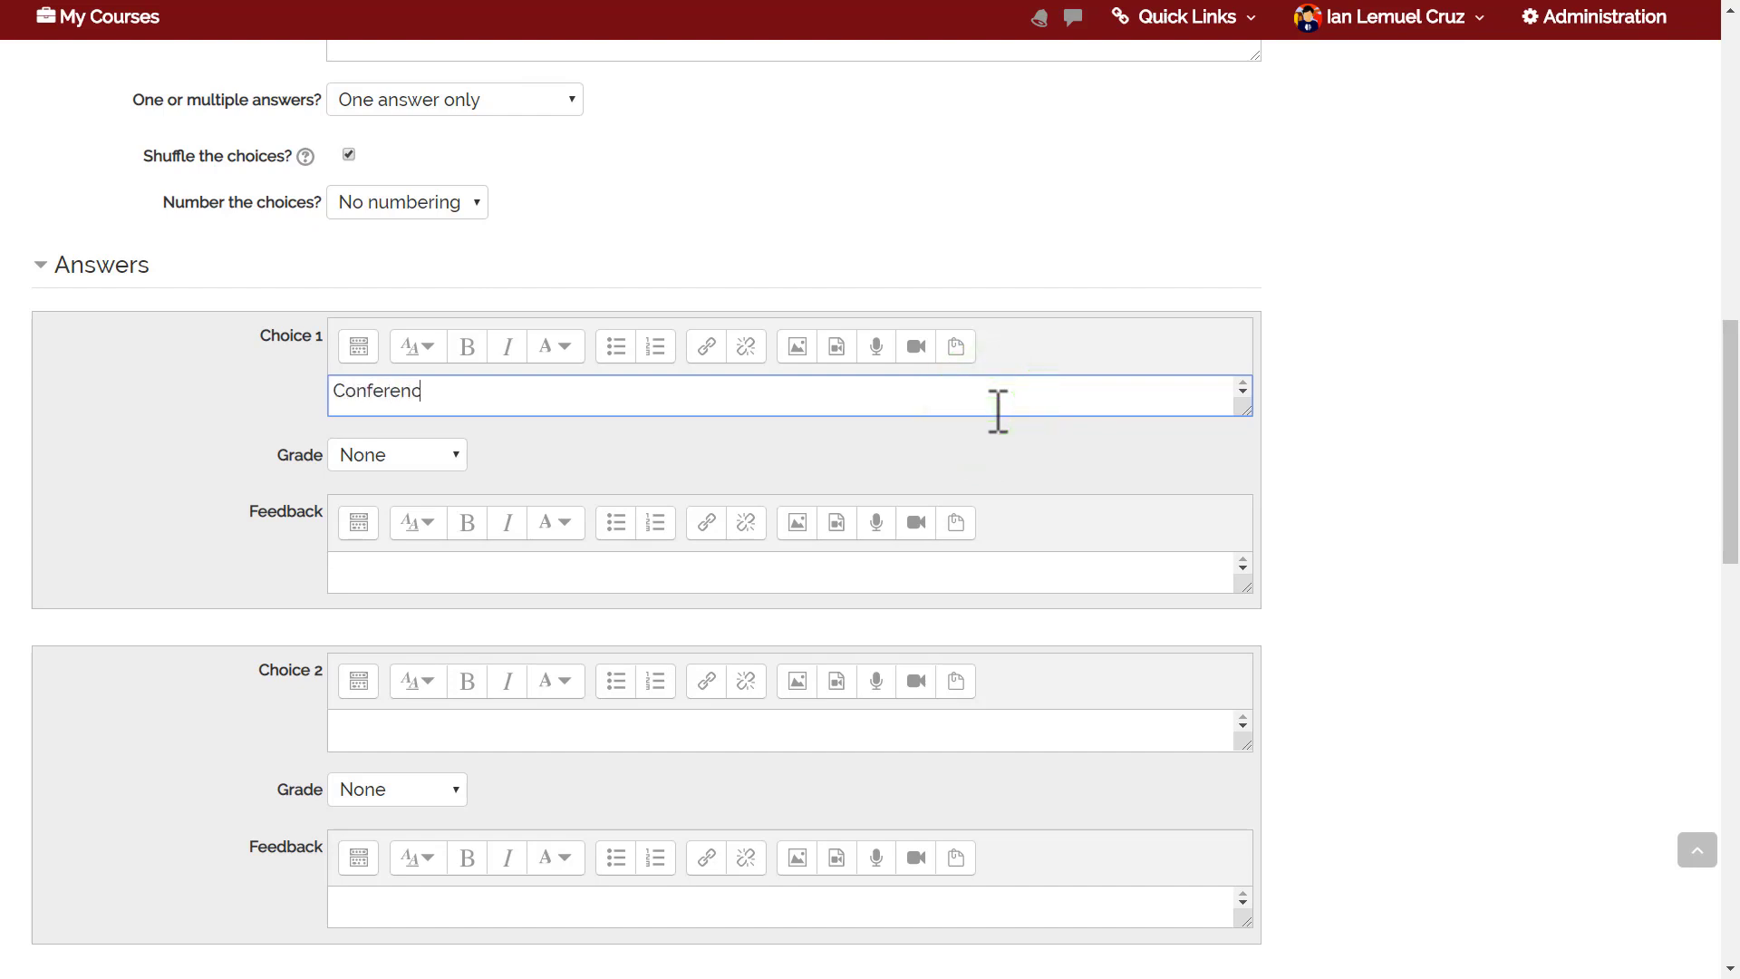
{"action": "type", "text": "e.upd"}
{"action": "left_click", "coordinate": [392, 458]}
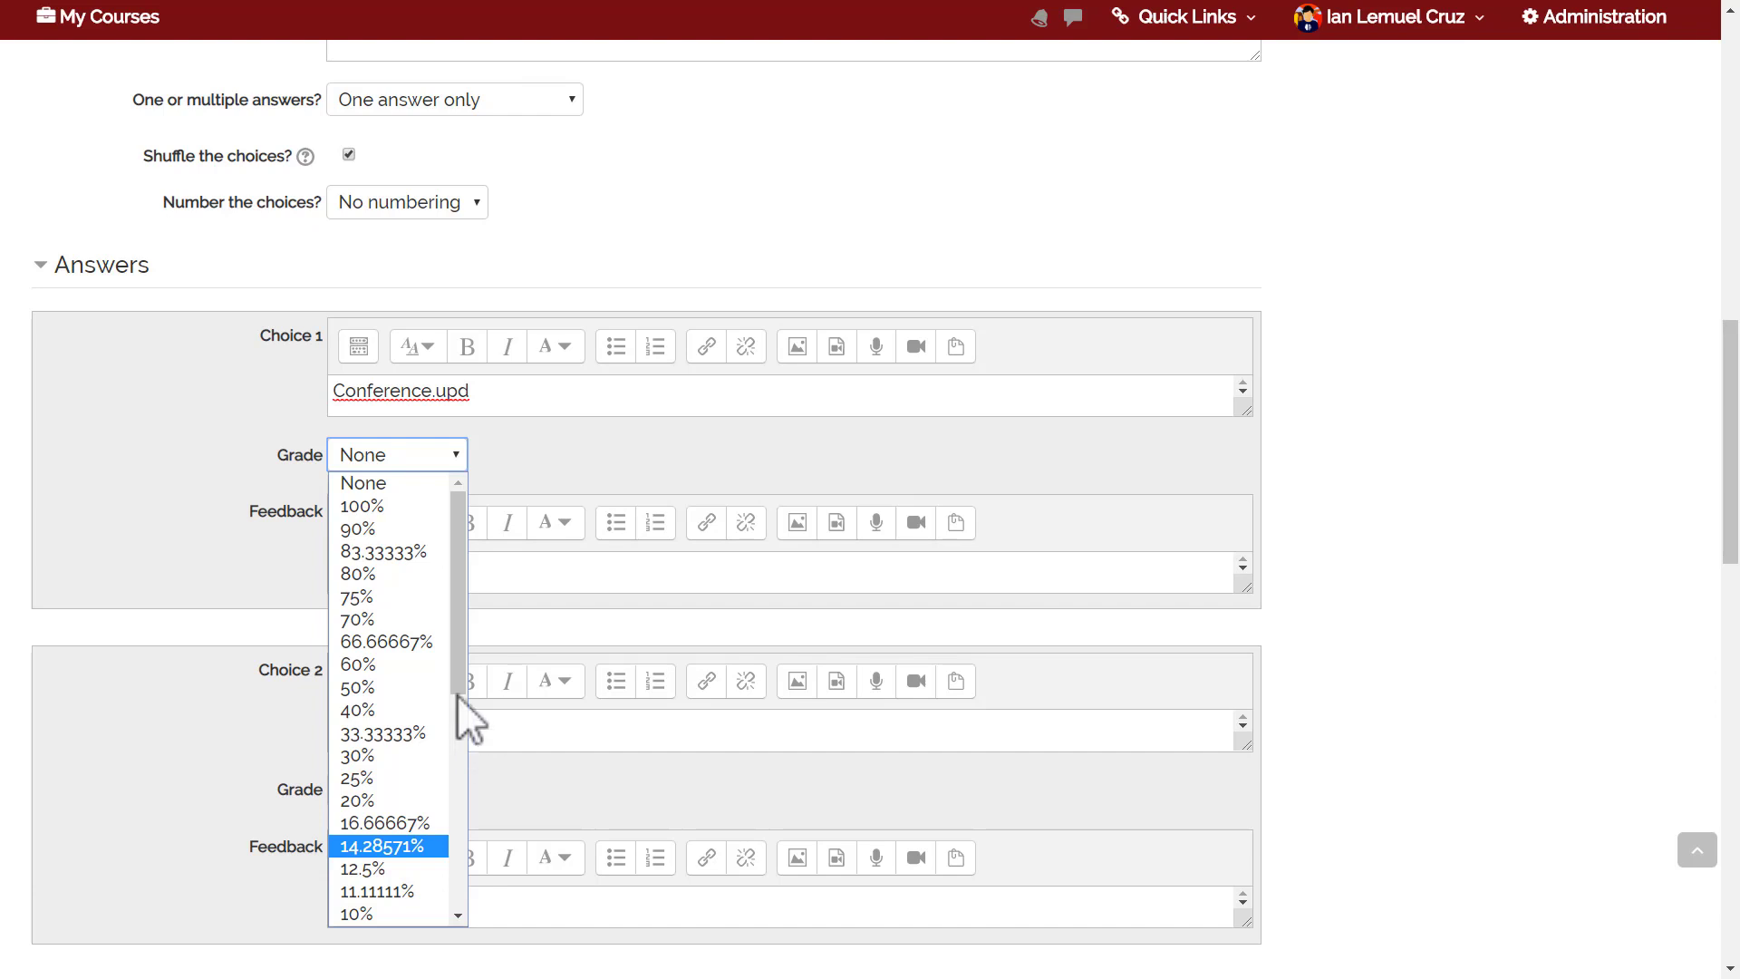
{"action": "left_click", "coordinate": [377, 503]}
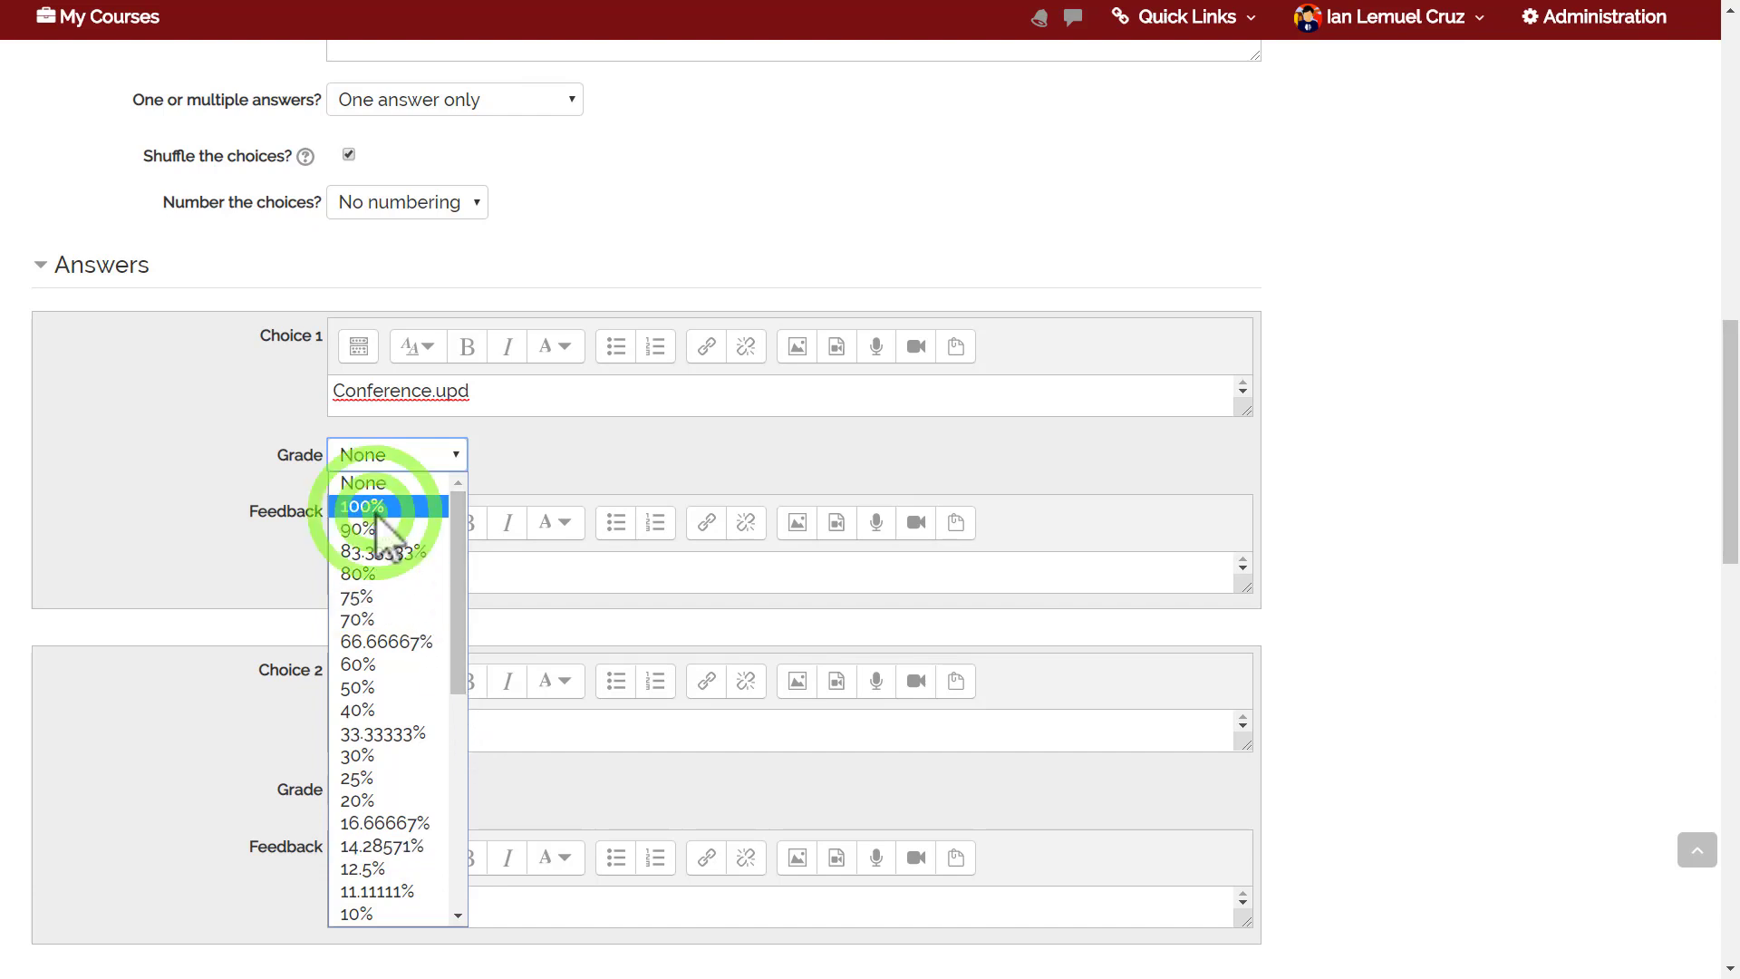
{"action": "left_click_drag", "start_coordinate": [1734, 486], "coordinate": [1738, 483]}
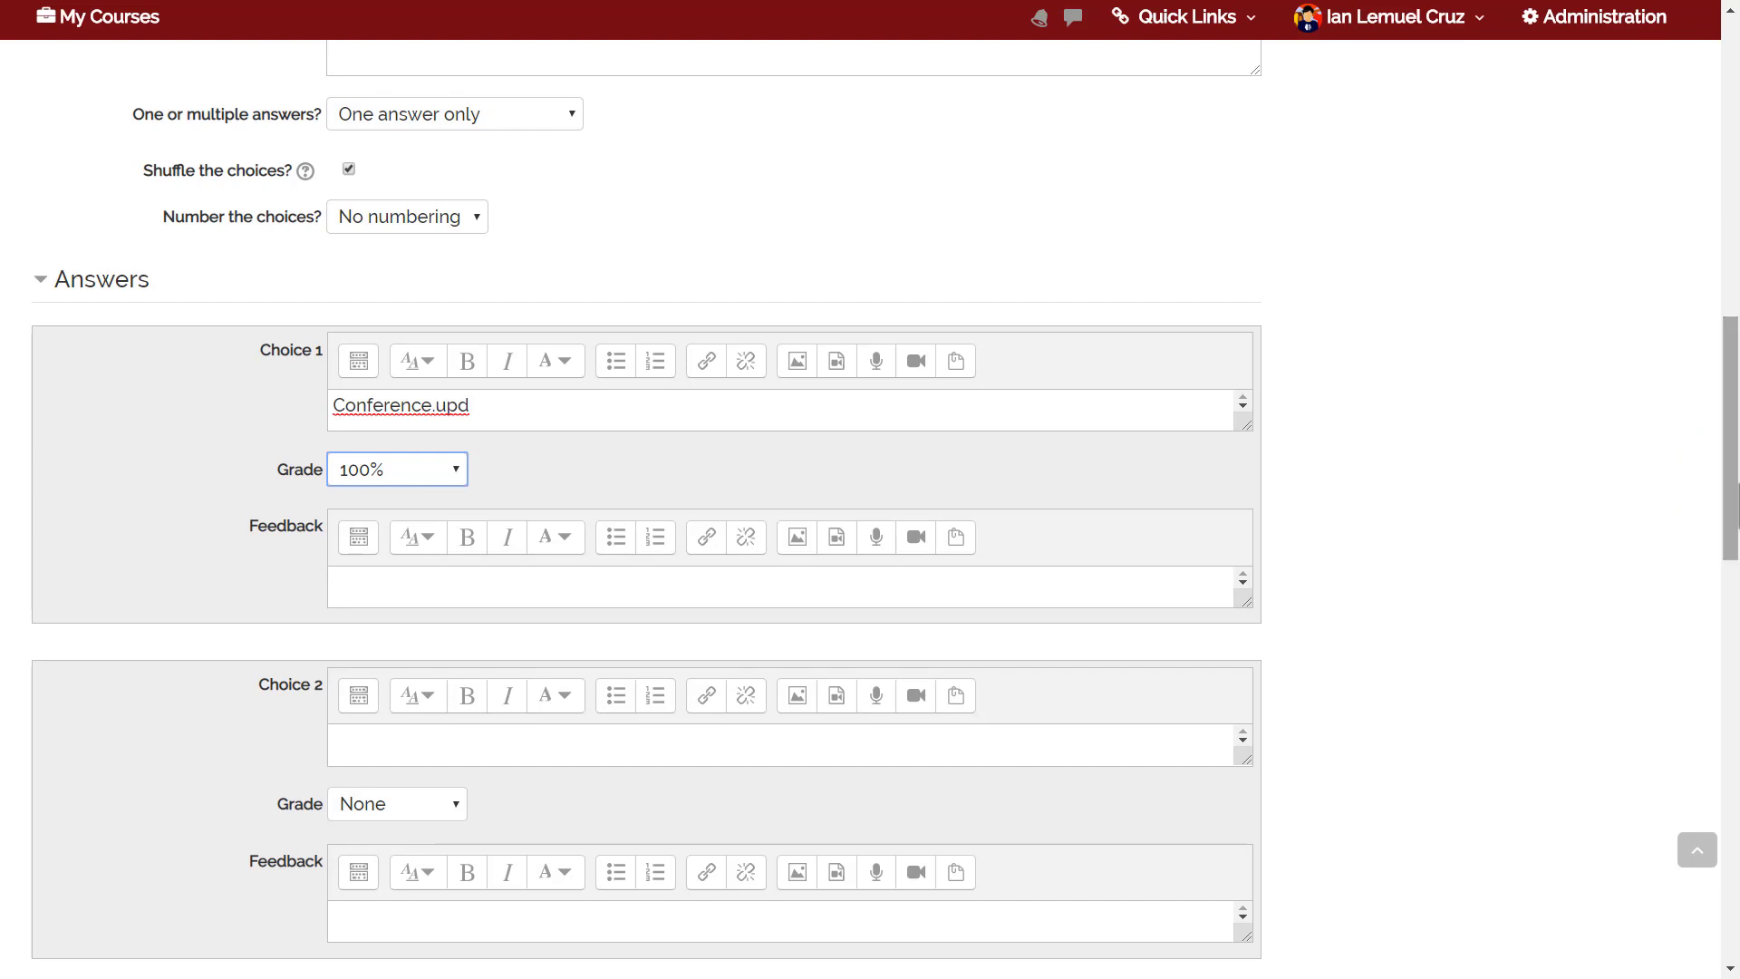
{"action": "left_click", "coordinate": [385, 471]}
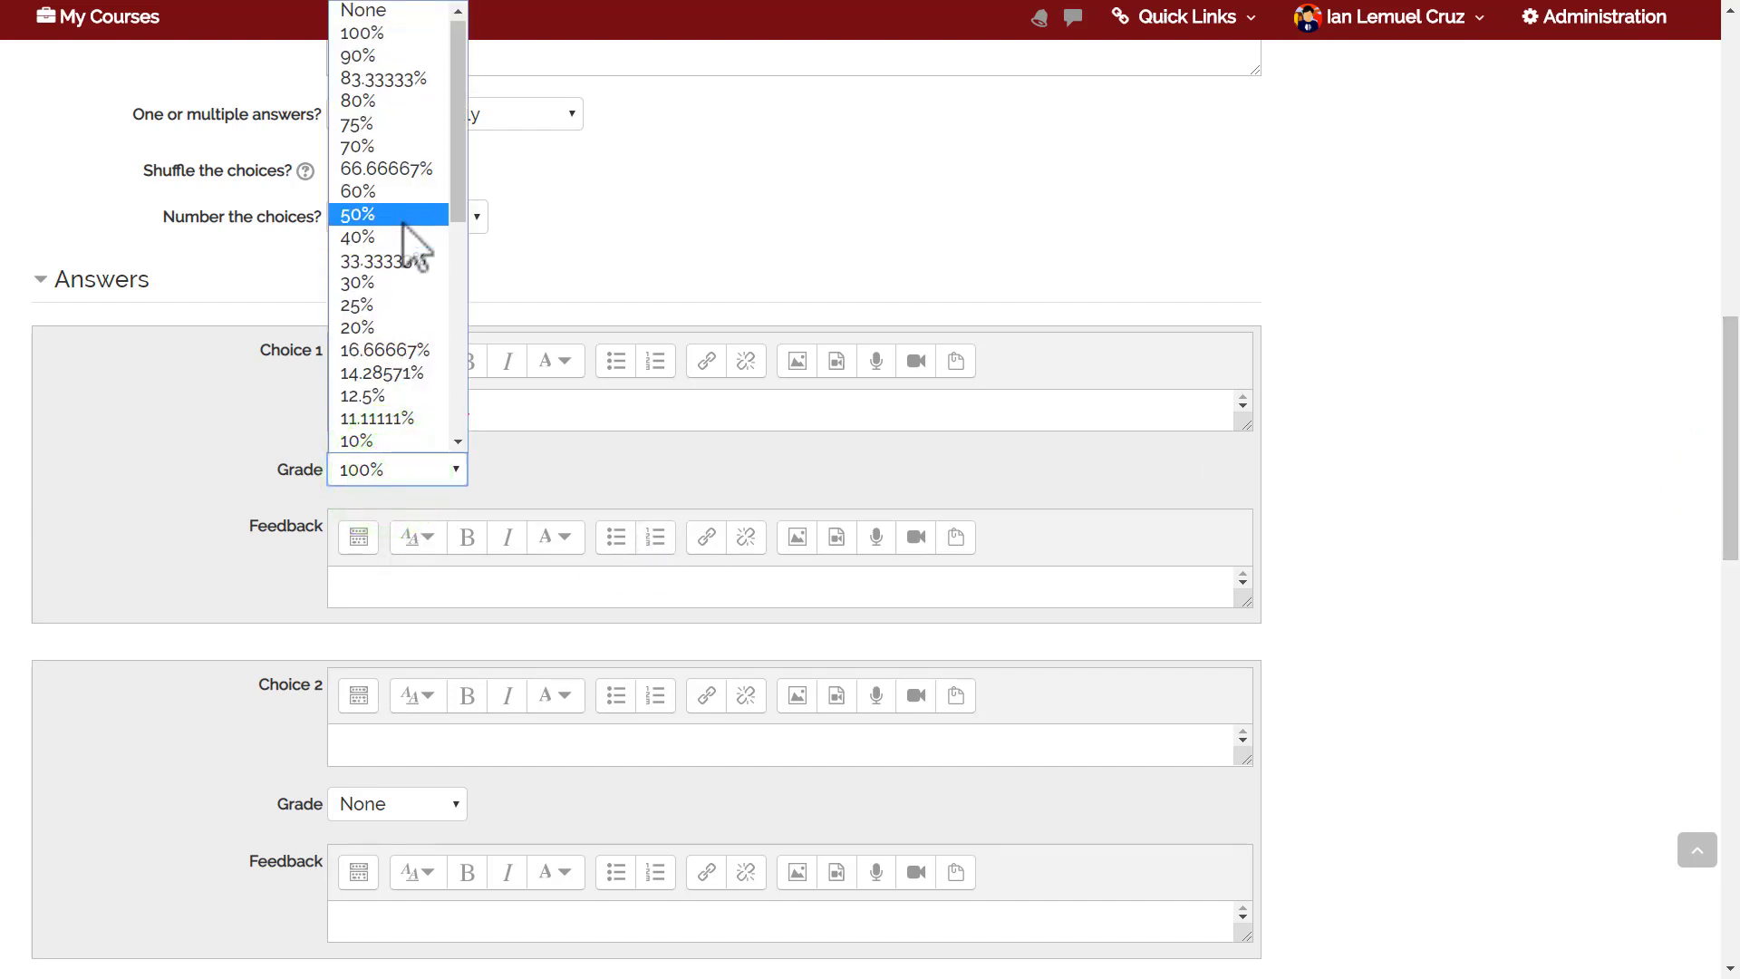
{"action": "left_click", "coordinate": [564, 426]}
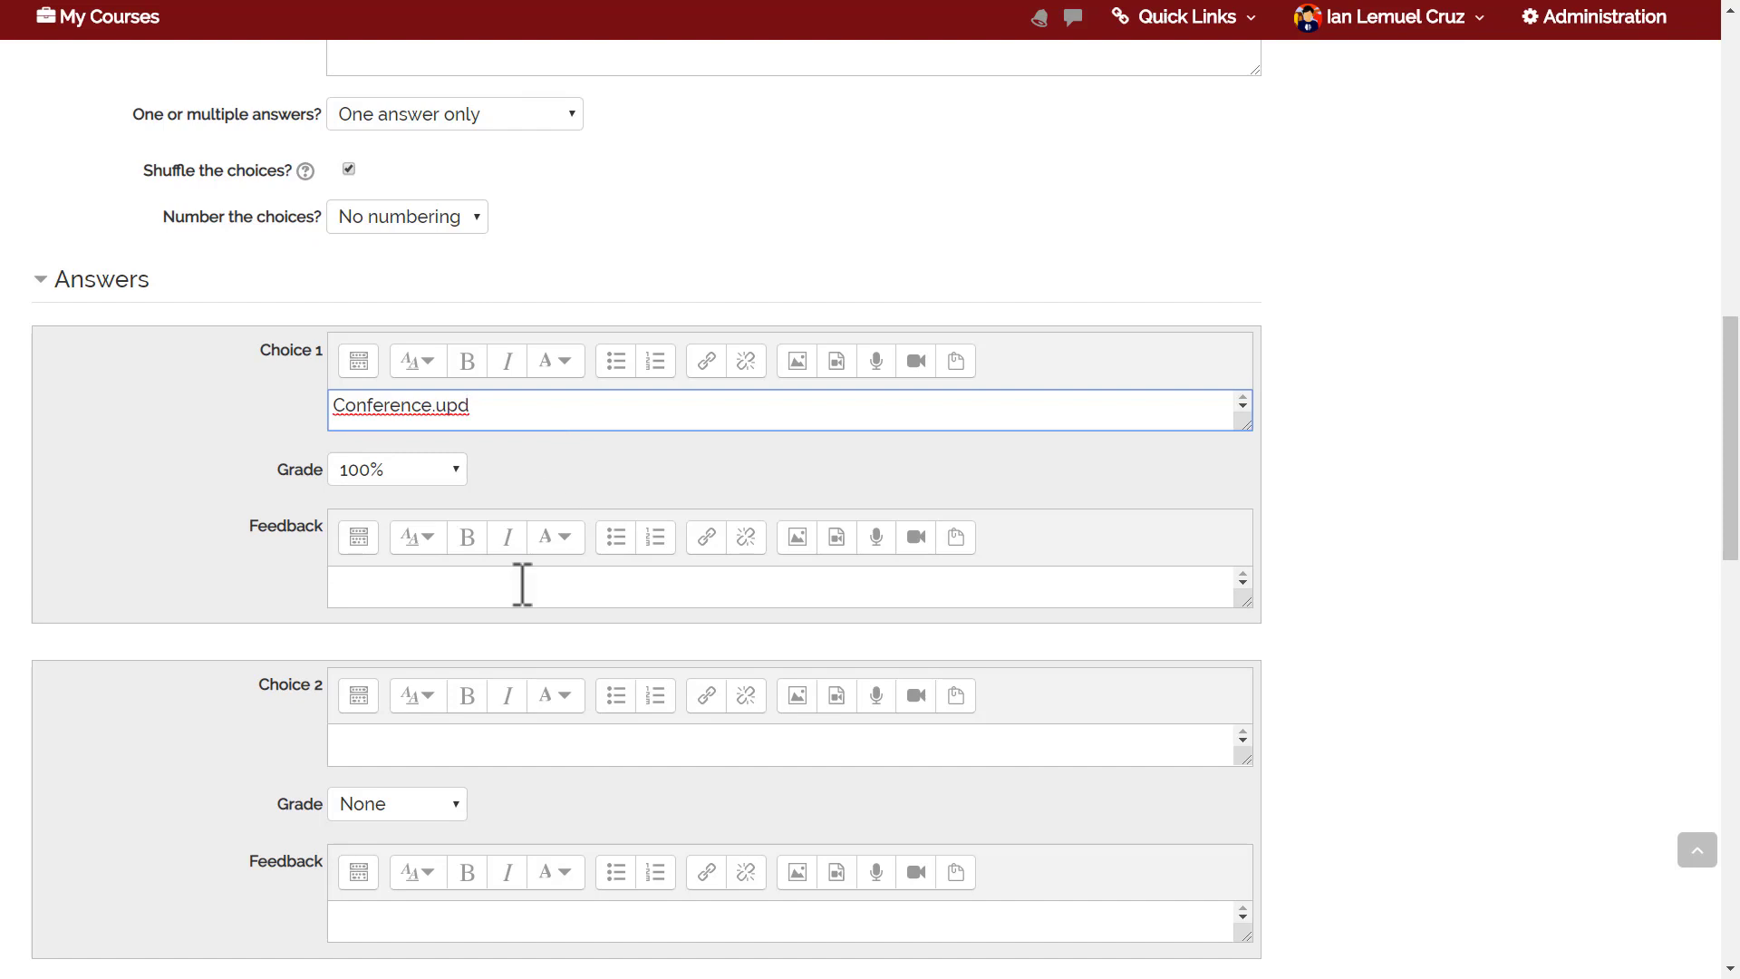
{"action": "left_click_drag", "start_coordinate": [1731, 360], "coordinate": [1731, 402]}
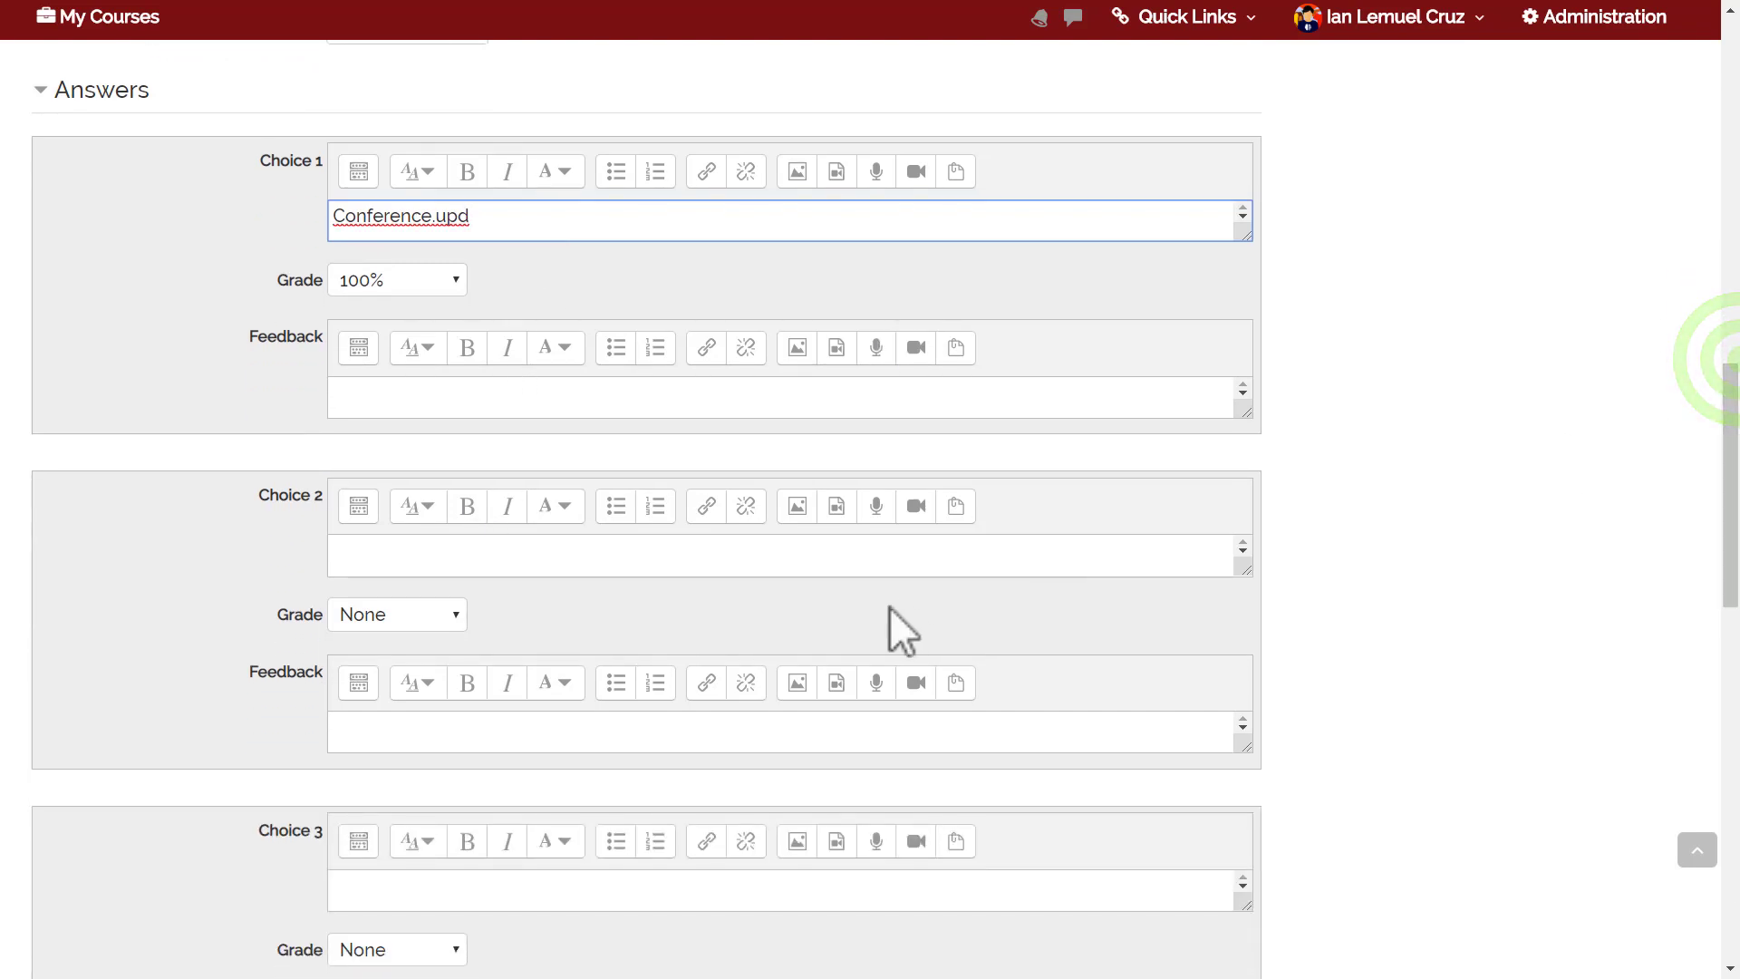
Enter 'Page.upd' as the second choice, leaving its grade at None.
{"action": "left_click", "coordinate": [751, 548]}
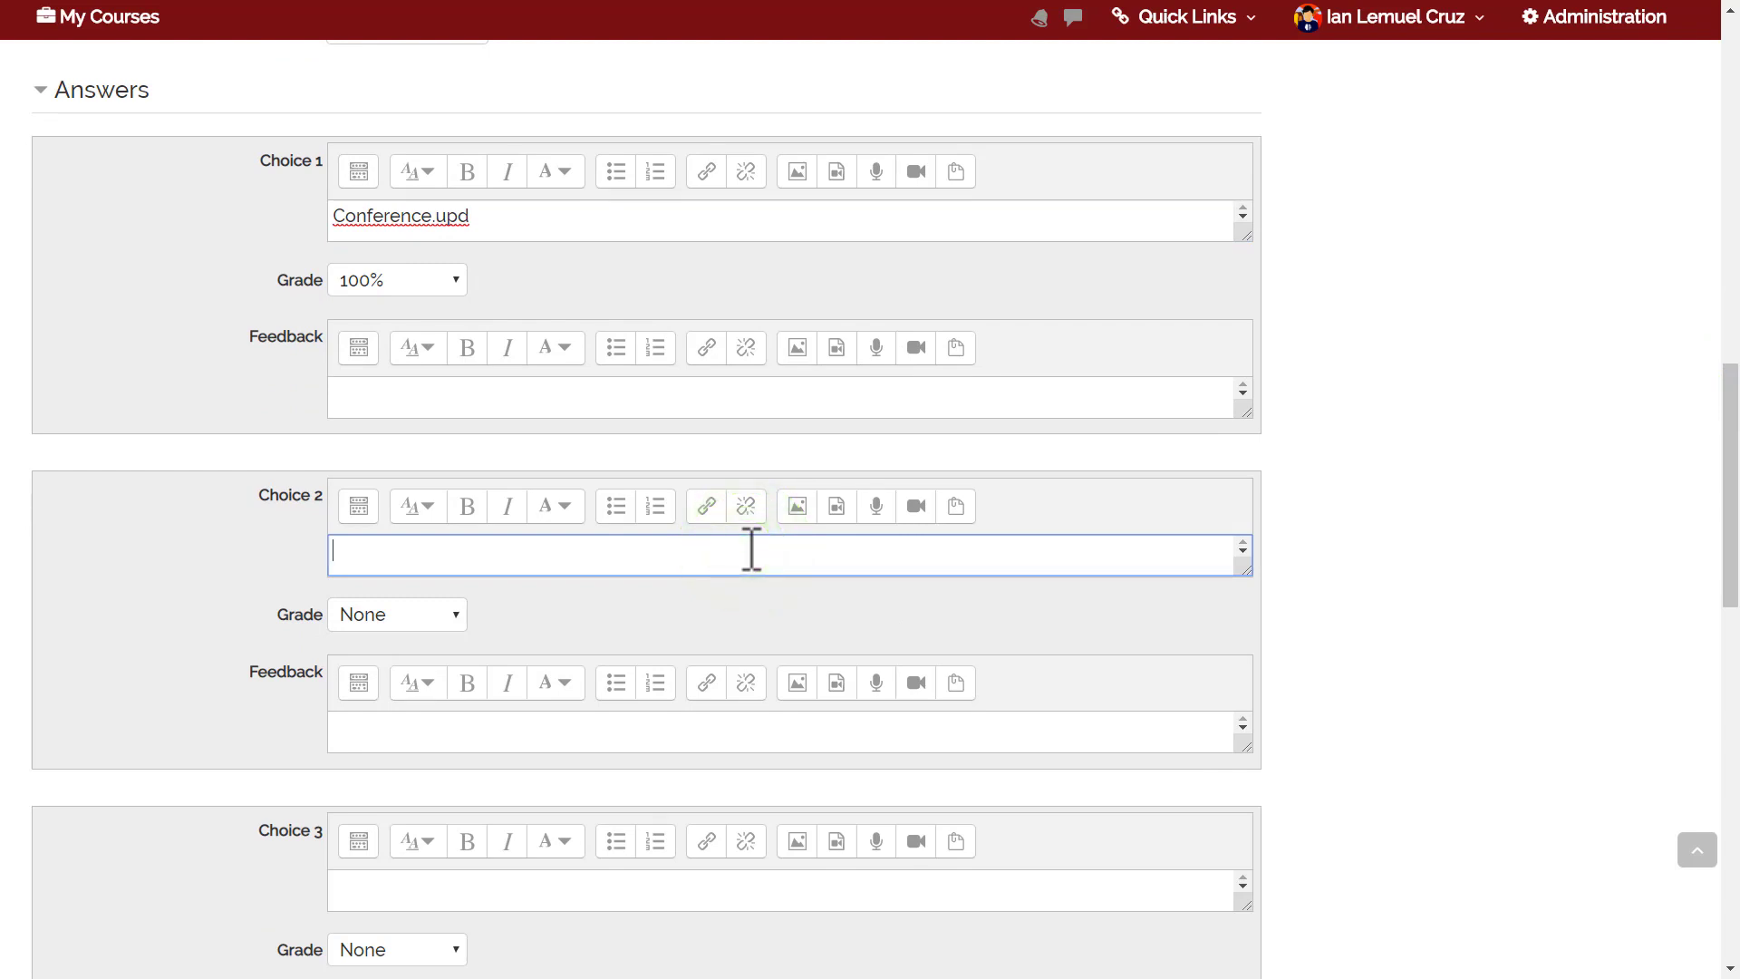
{"action": "type", "text": "Page.upd"}
{"action": "left_click", "coordinate": [1730, 473]}
{"action": "left_click_drag", "start_coordinate": [1731, 473], "coordinate": [1731, 518]}
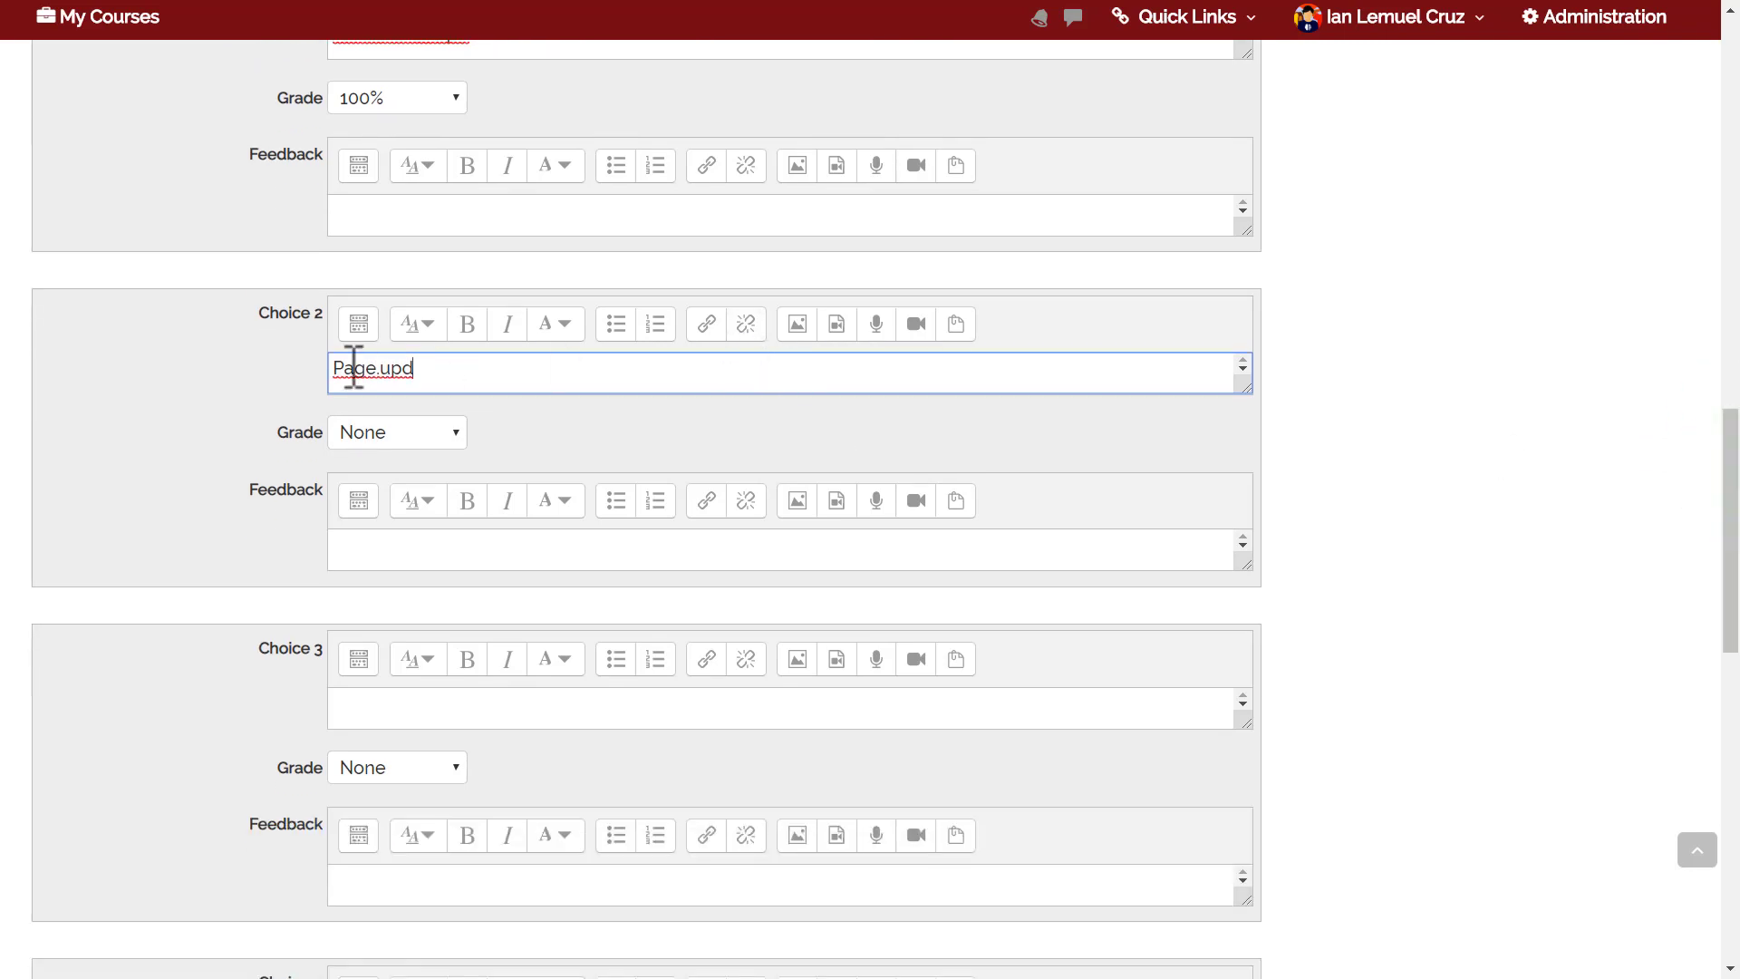
{"action": "left_click", "coordinate": [390, 433]}
{"action": "left_click_drag", "start_coordinate": [460, 507], "coordinate": [462, 758]}
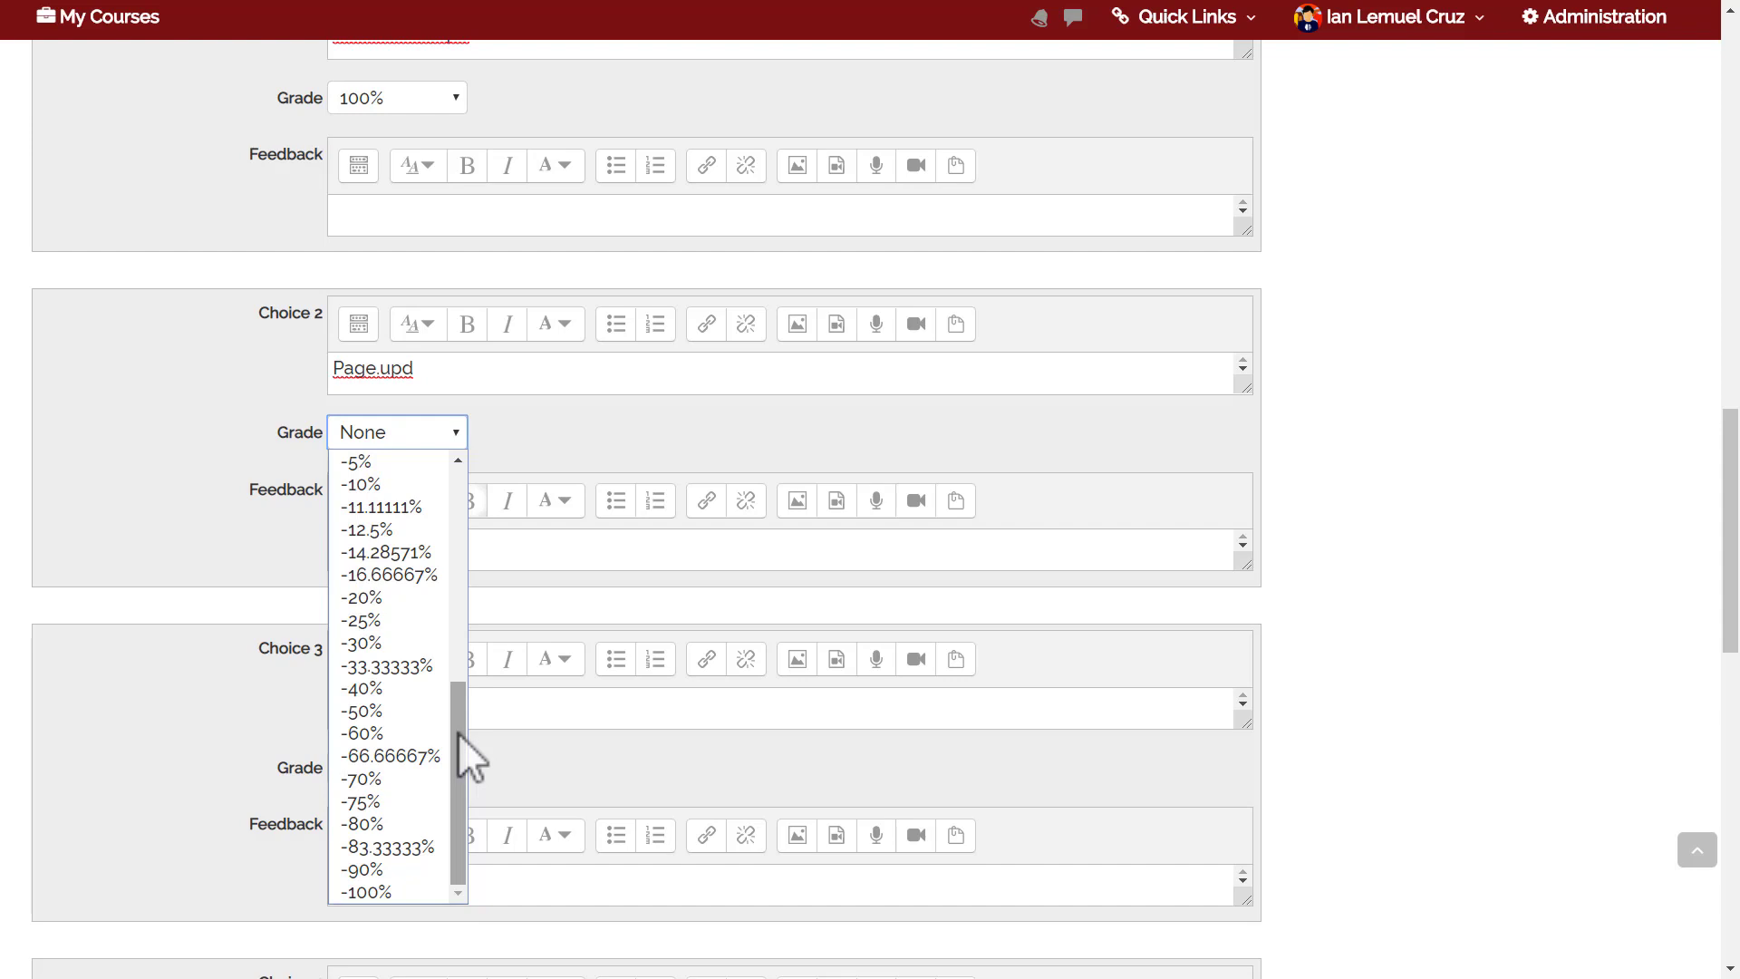
{"action": "left_click", "coordinate": [187, 587]}
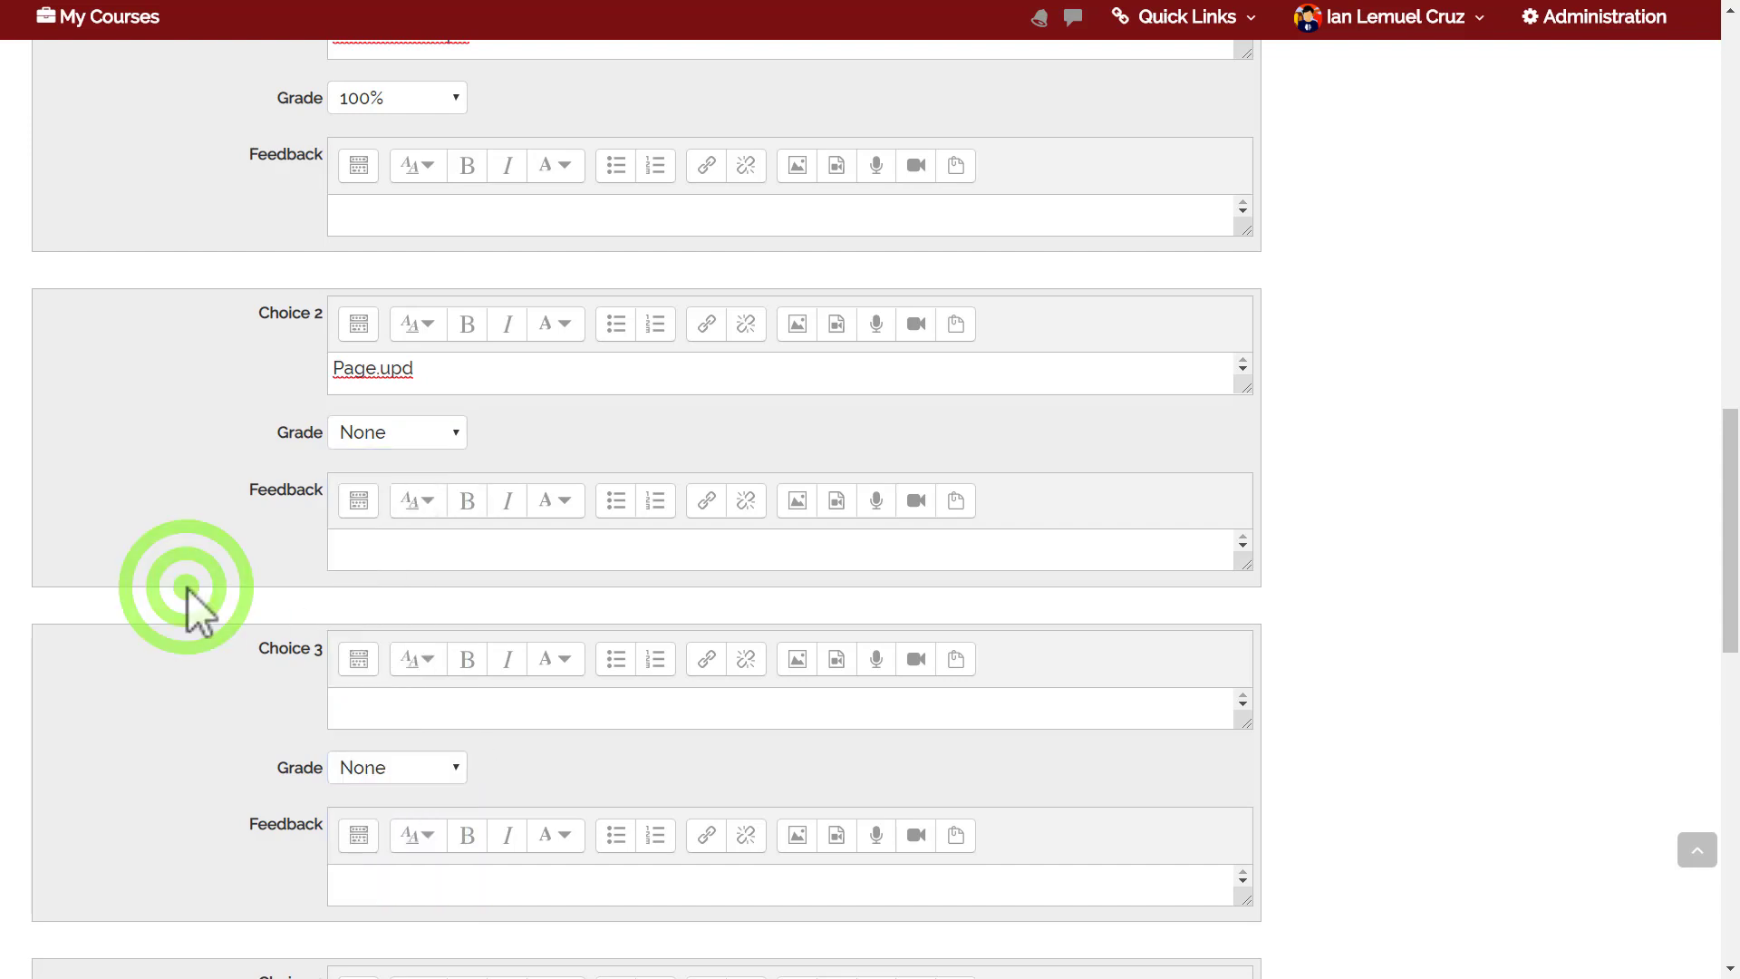
Enter 'UVLe' and 'UP Currents' as the third and fourth choices.
{"action": "left_click", "coordinate": [417, 705]}
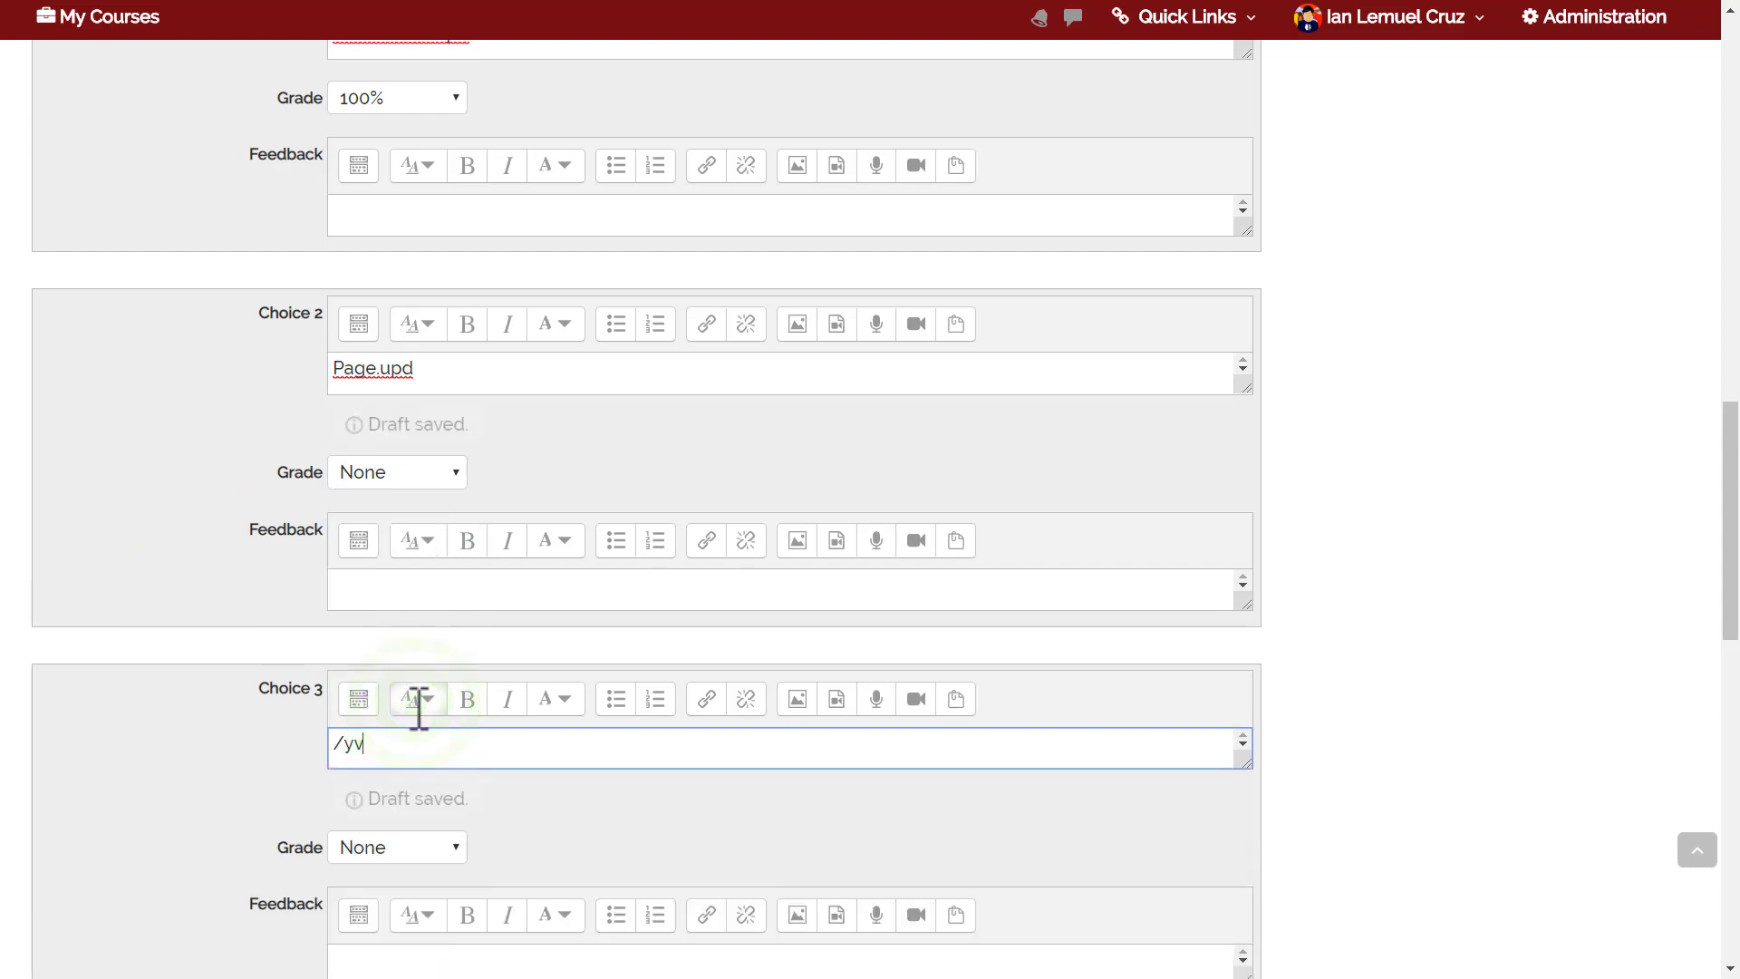
{"action": "type", "text": "UVLe"}
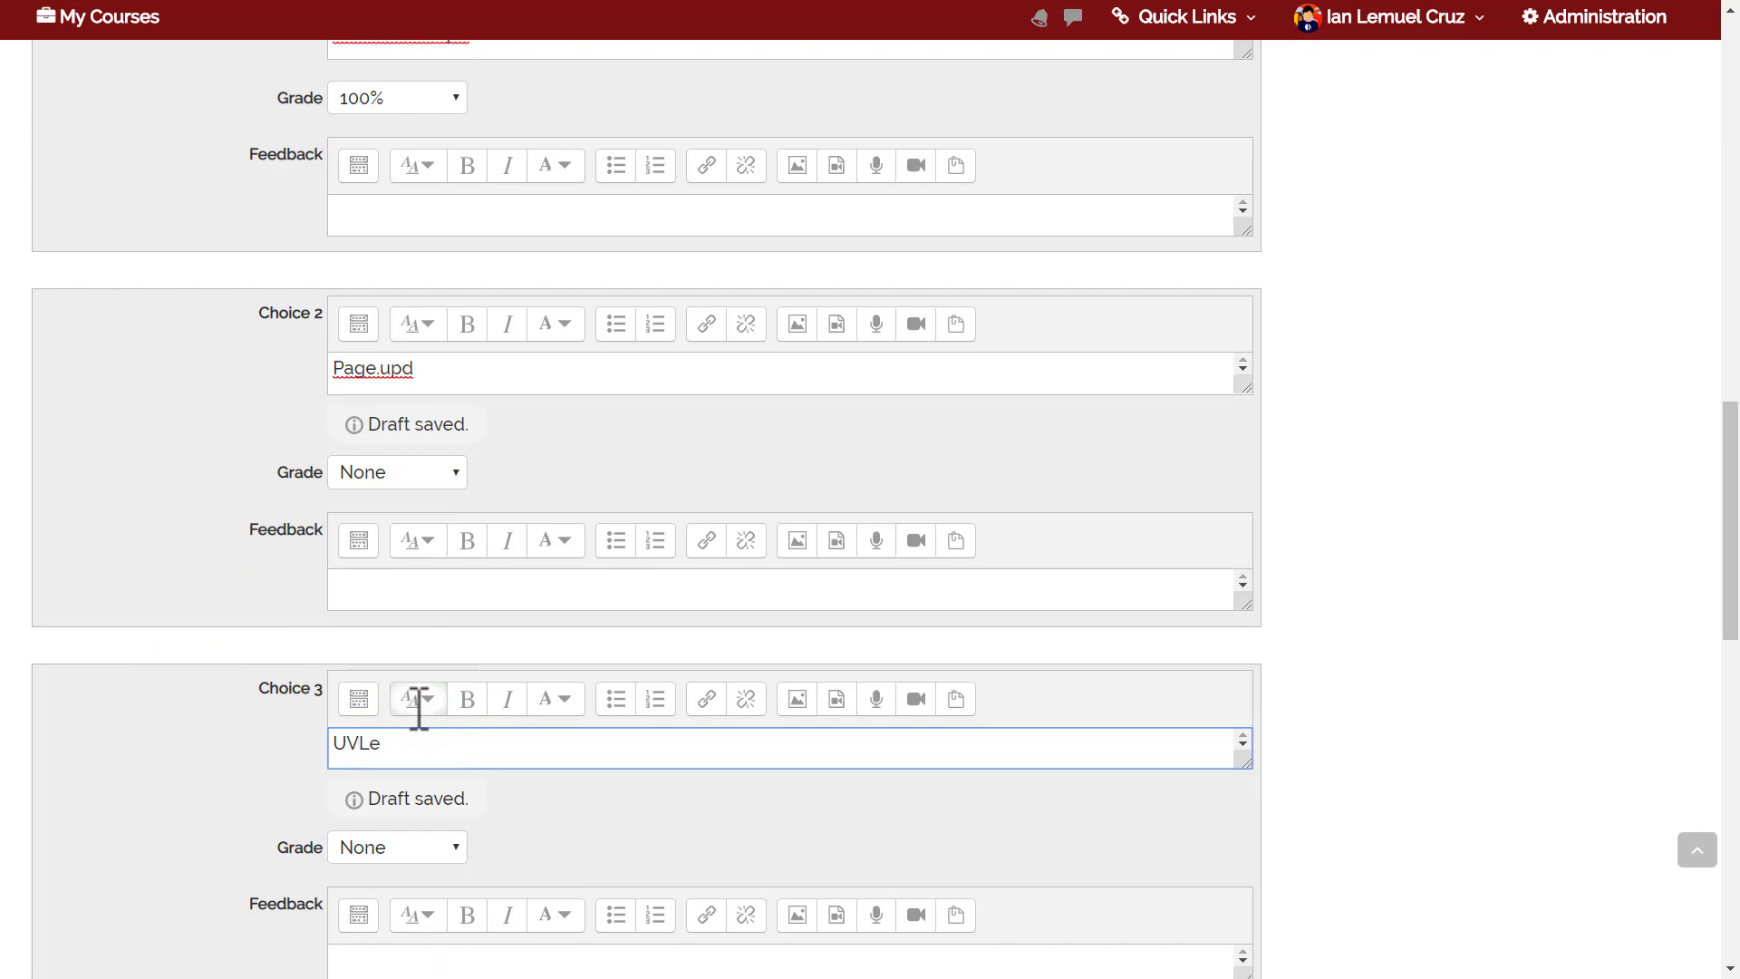
{"action": "left_click_drag", "start_coordinate": [1731, 509], "coordinate": [1730, 633]}
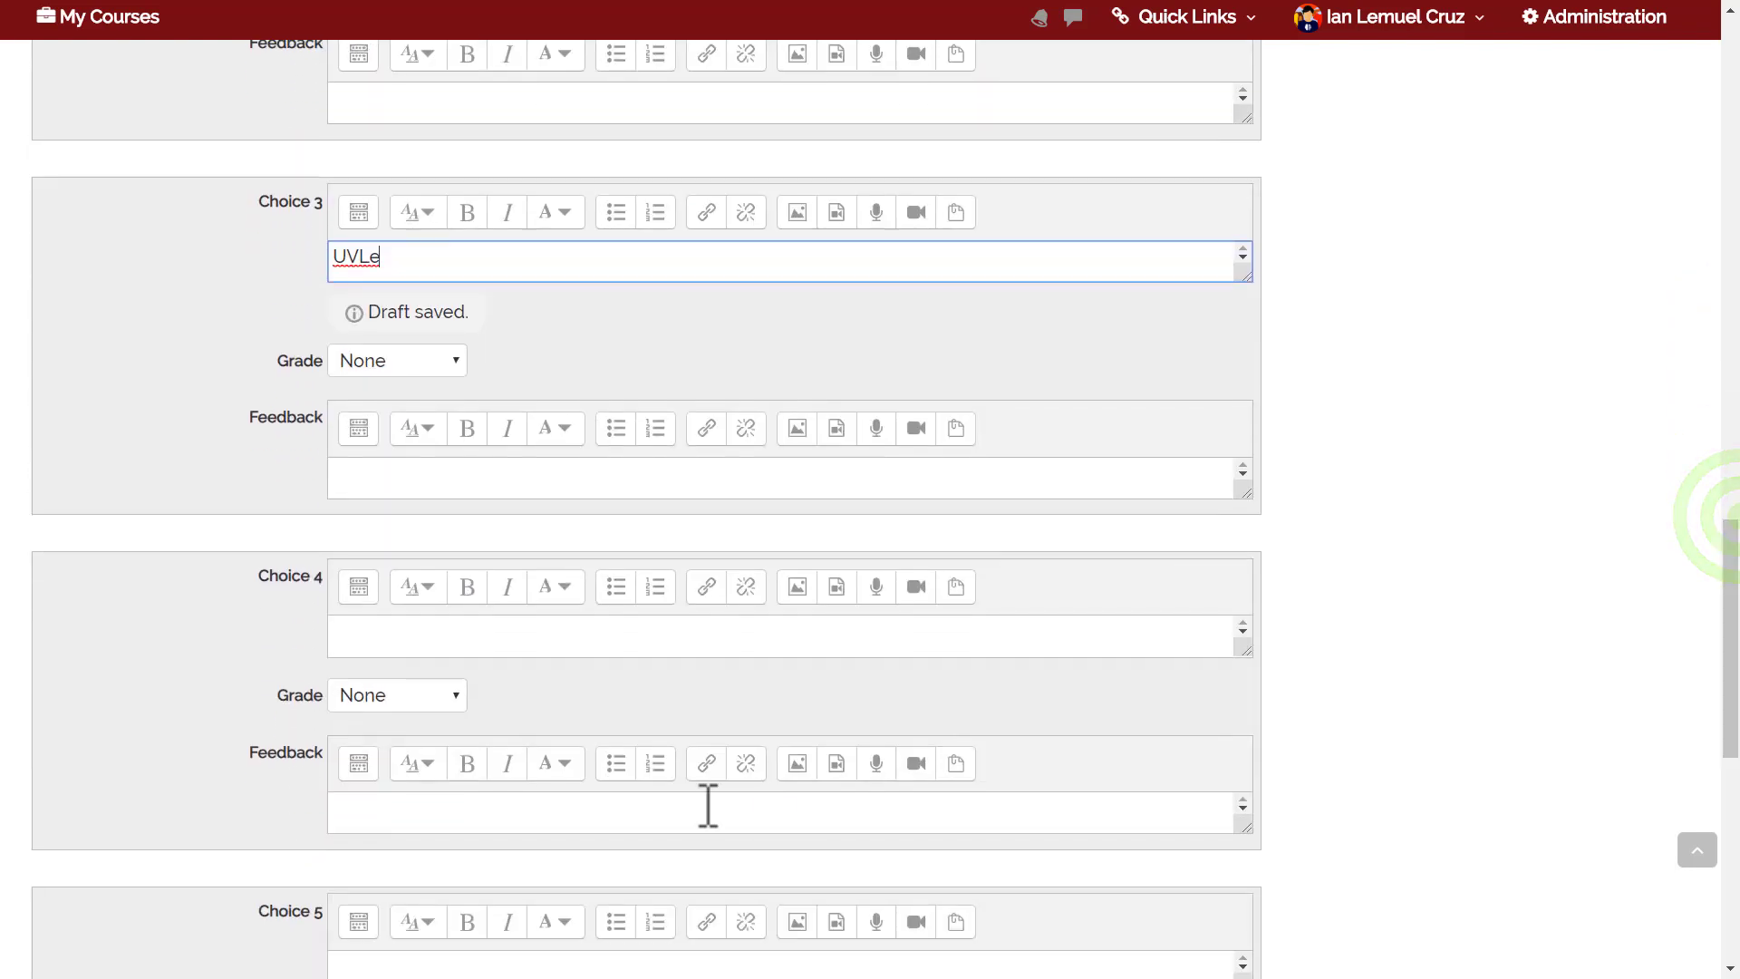
{"action": "left_click", "coordinate": [388, 634]}
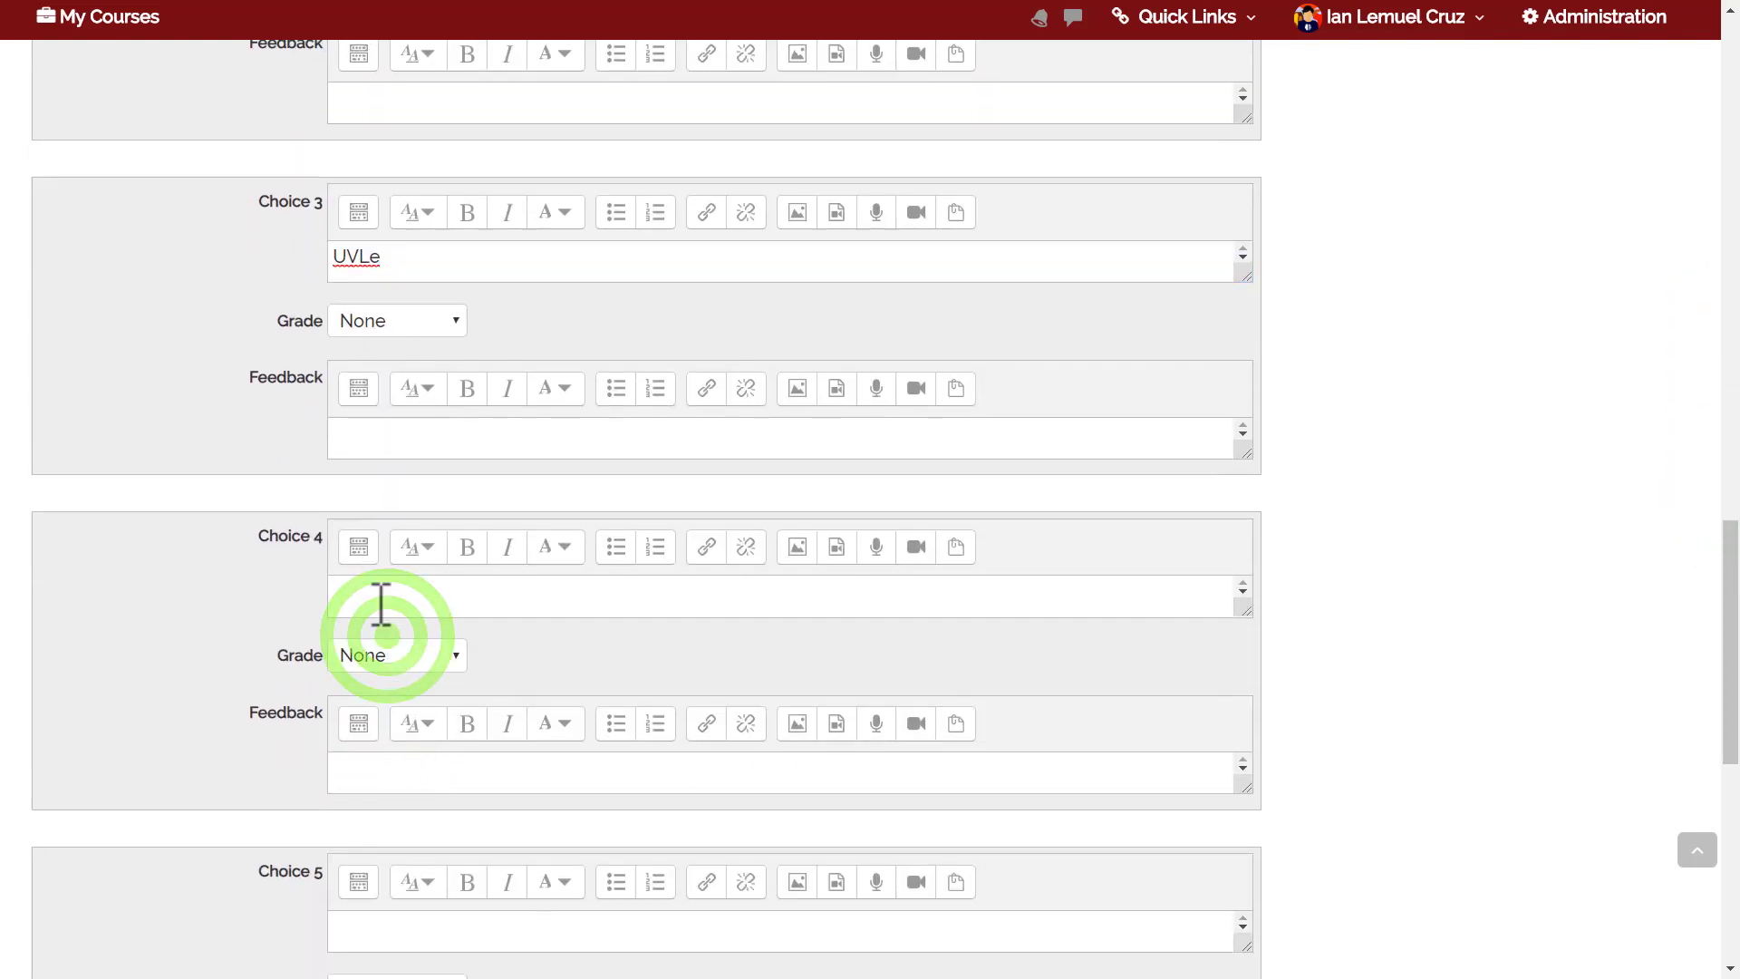
{"action": "type", "text": "C"}
{"action": "key", "text": "BackSpace"}
{"action": "type", "text": "UP Currents"}
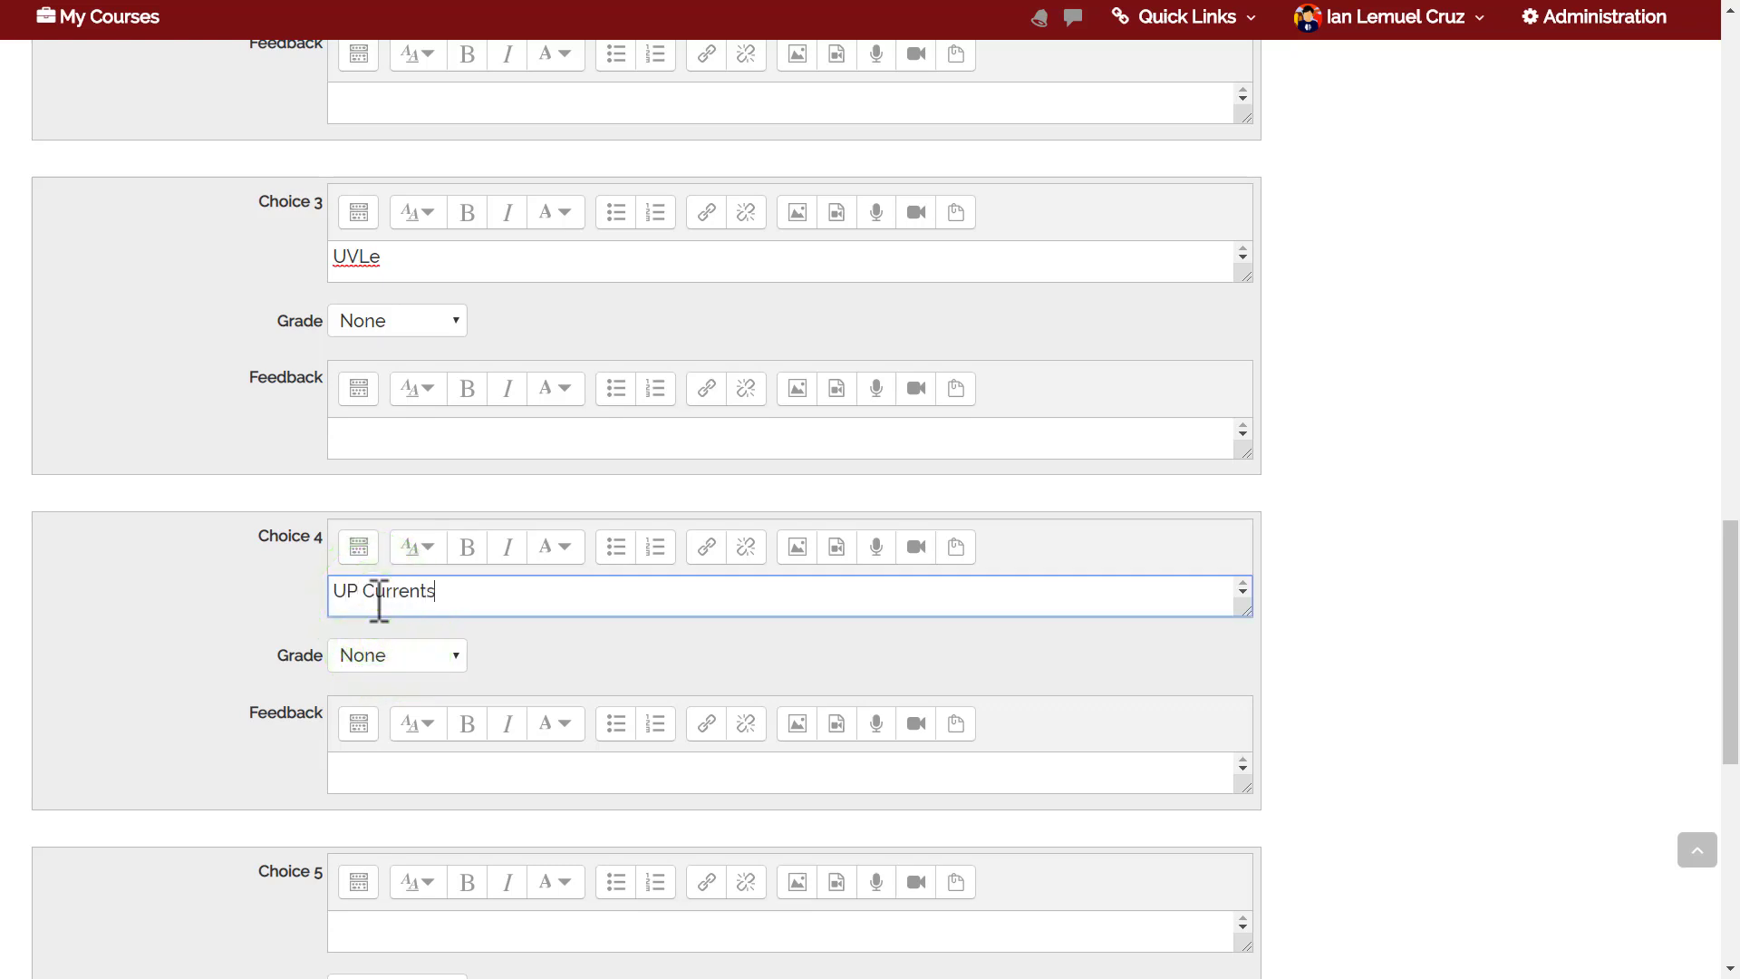
{"action": "left_click_drag", "start_coordinate": [1729, 533], "coordinate": [1730, 593]}
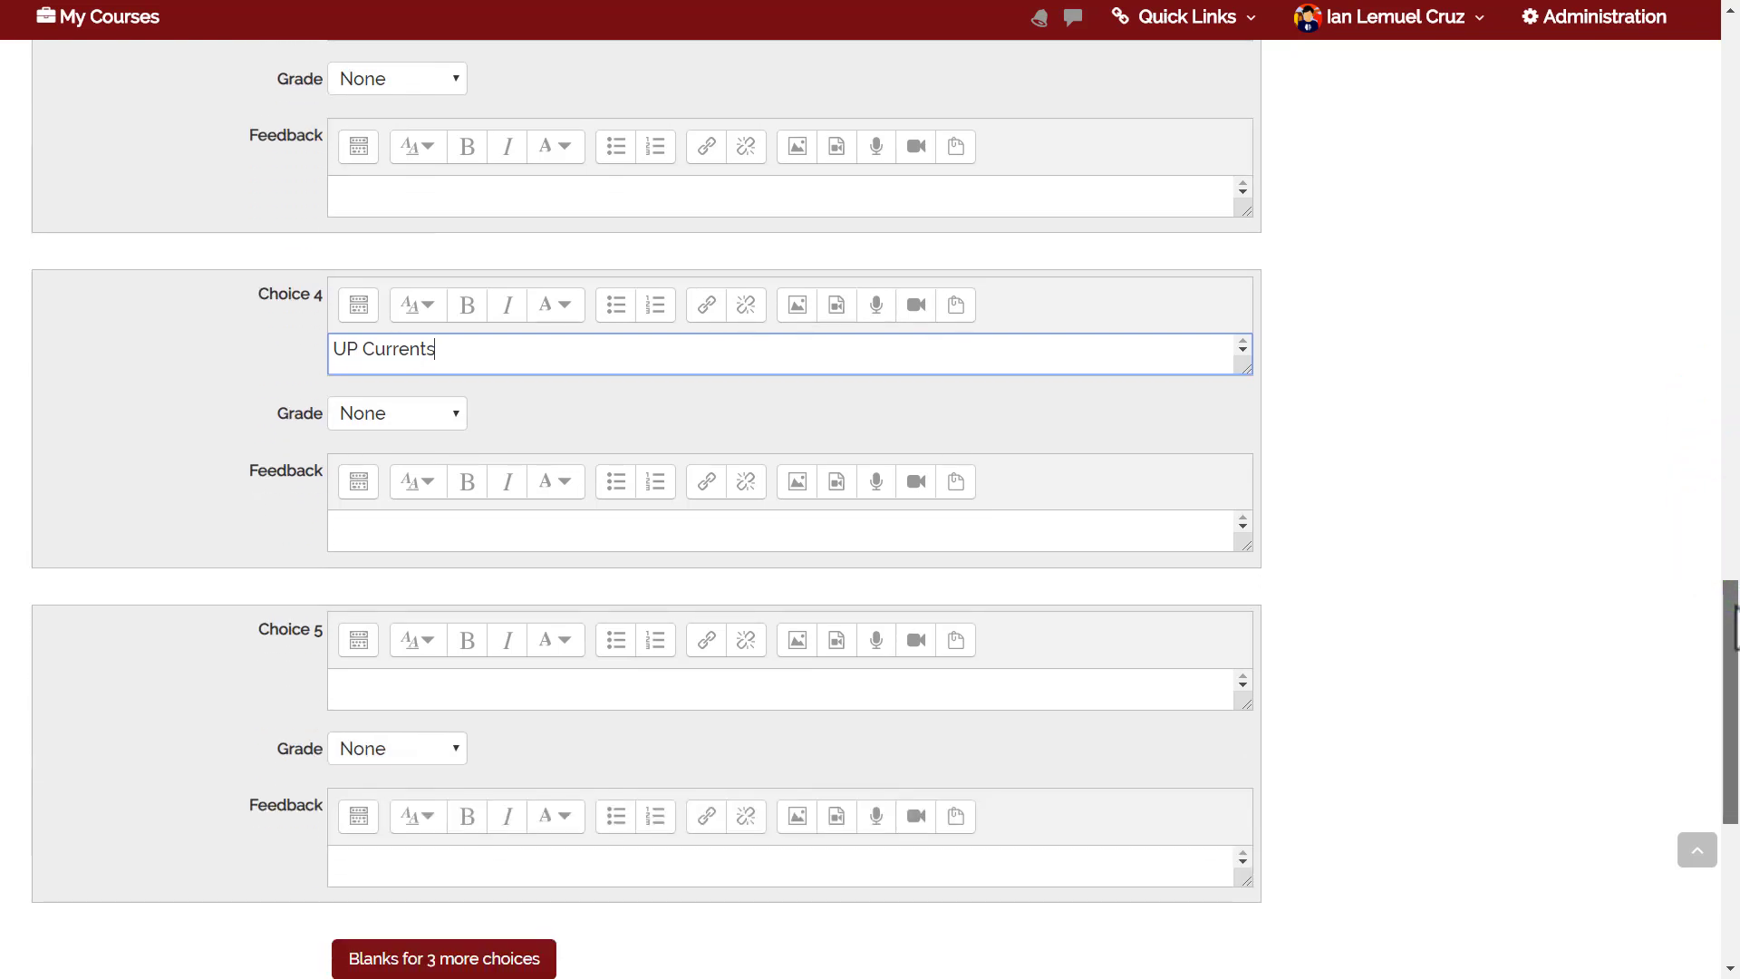
{"action": "left_click_drag", "start_coordinate": [1735, 625], "coordinate": [1724, 660]}
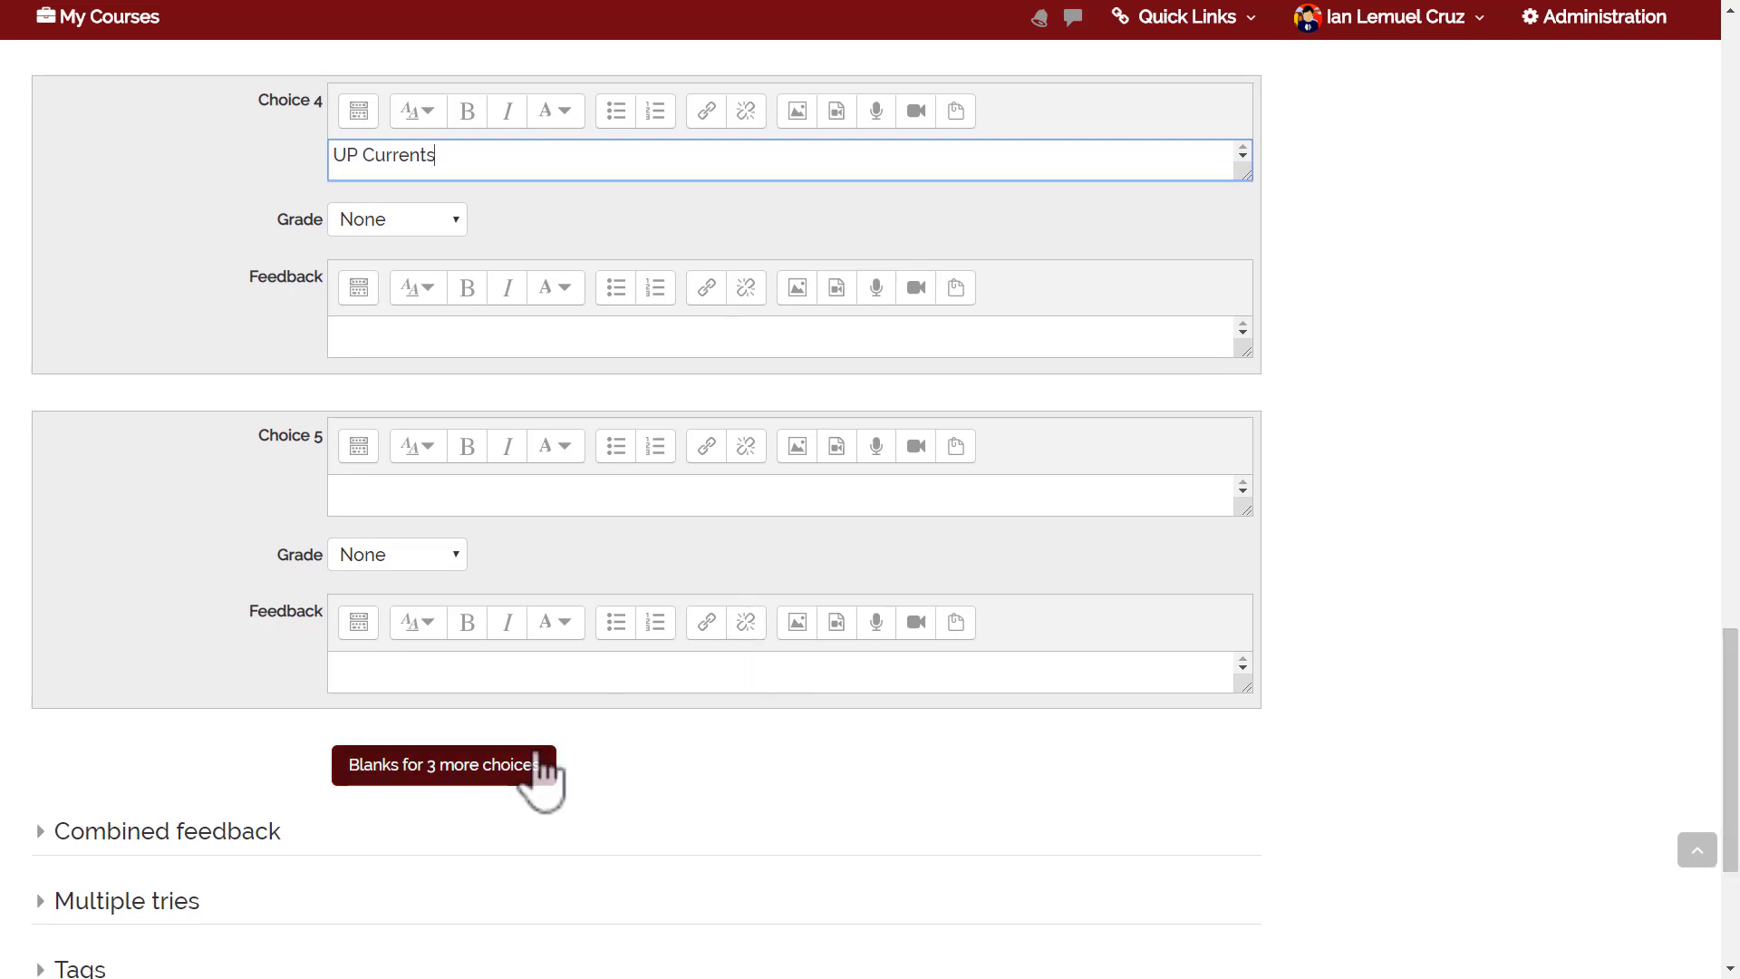
{"action": "left_click_drag", "start_coordinate": [1730, 688], "coordinate": [1730, 756]}
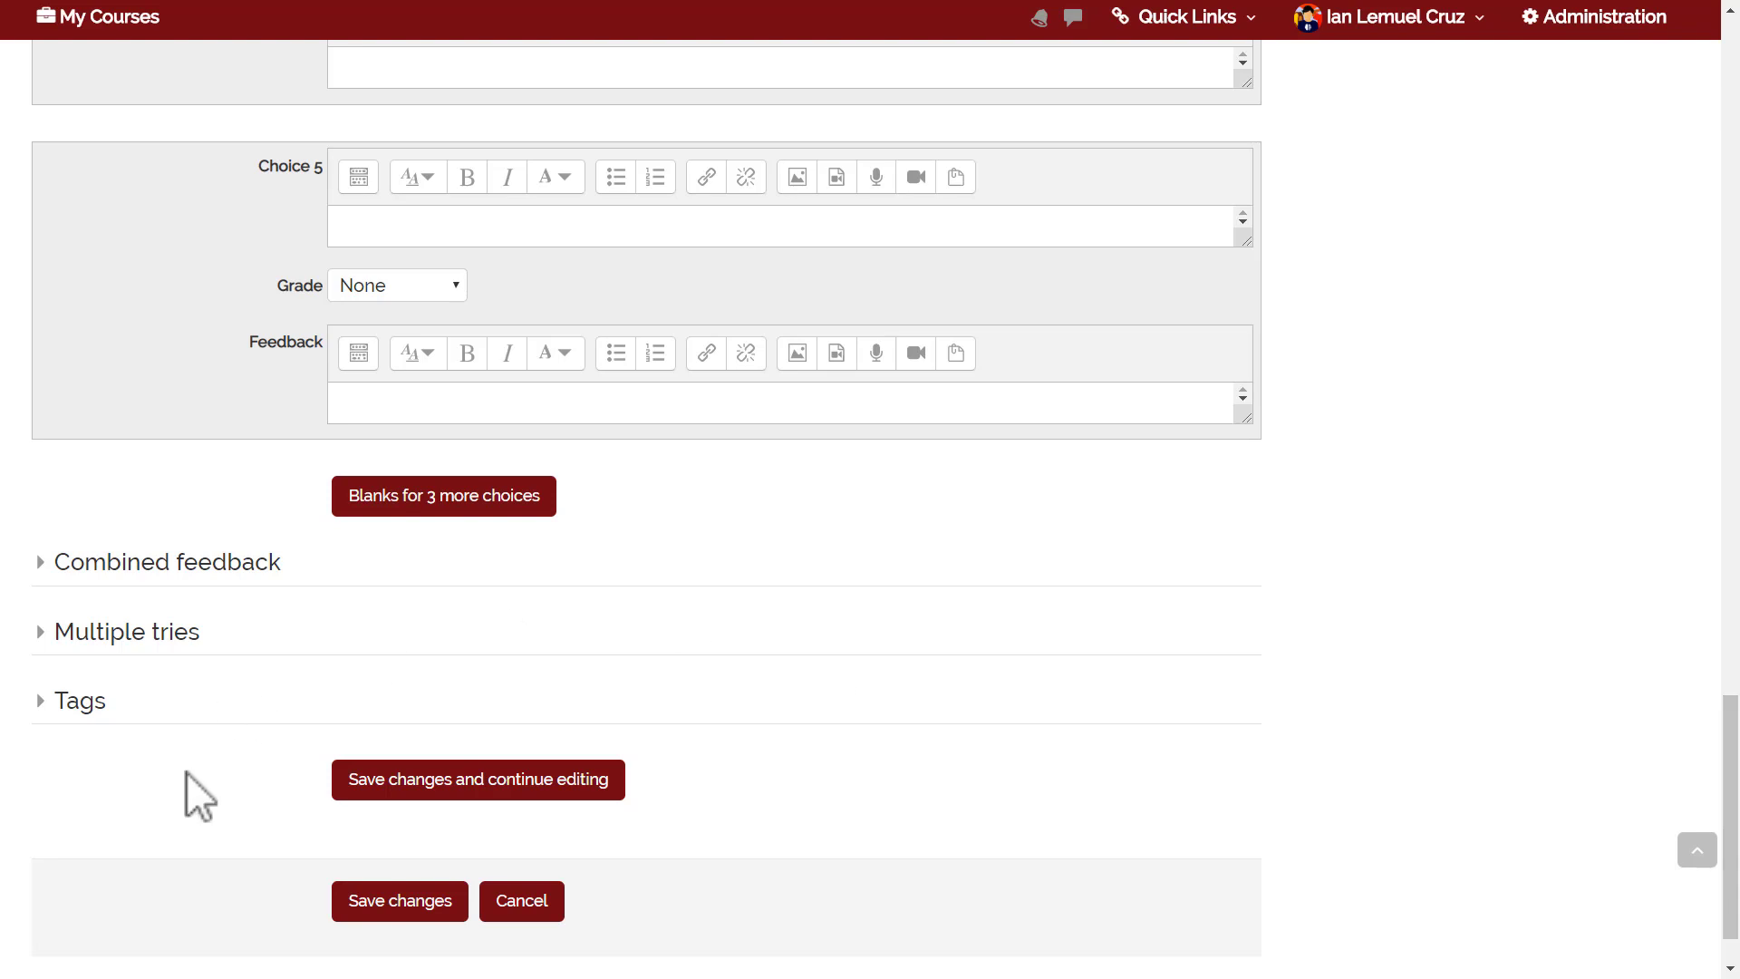
Save ILC Services Question 1, preview it, then close the preview window.
{"action": "left_click", "coordinate": [366, 909]}
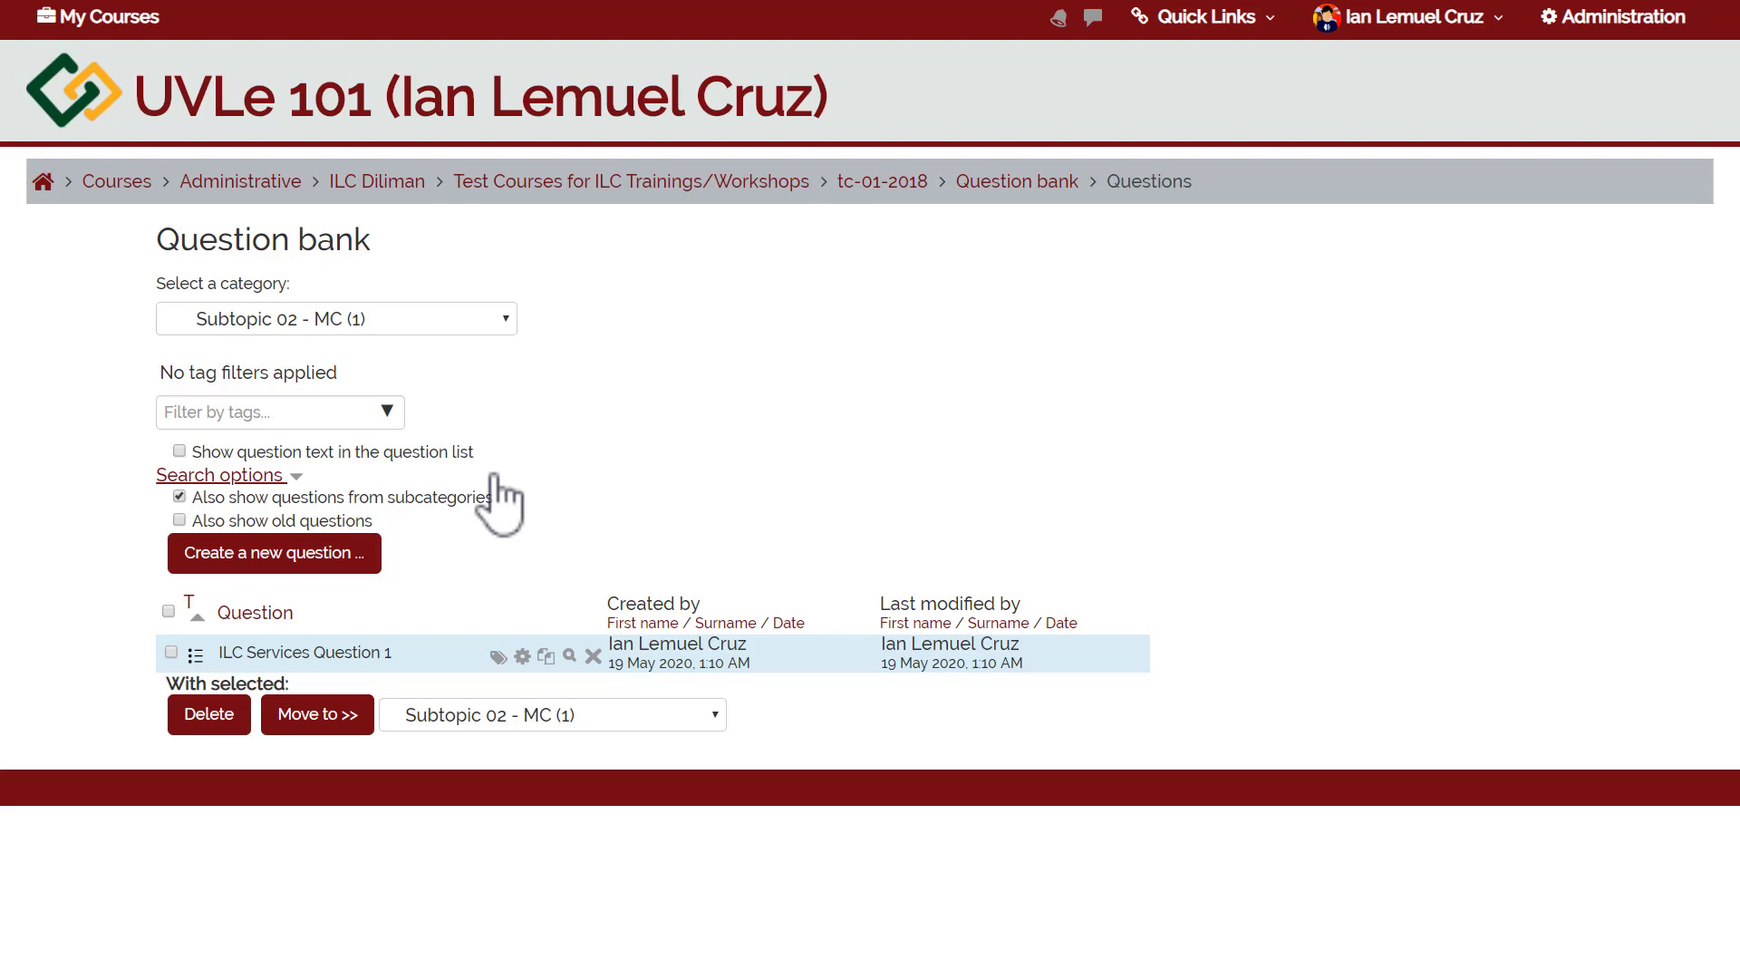
{"action": "left_click", "coordinate": [569, 656]}
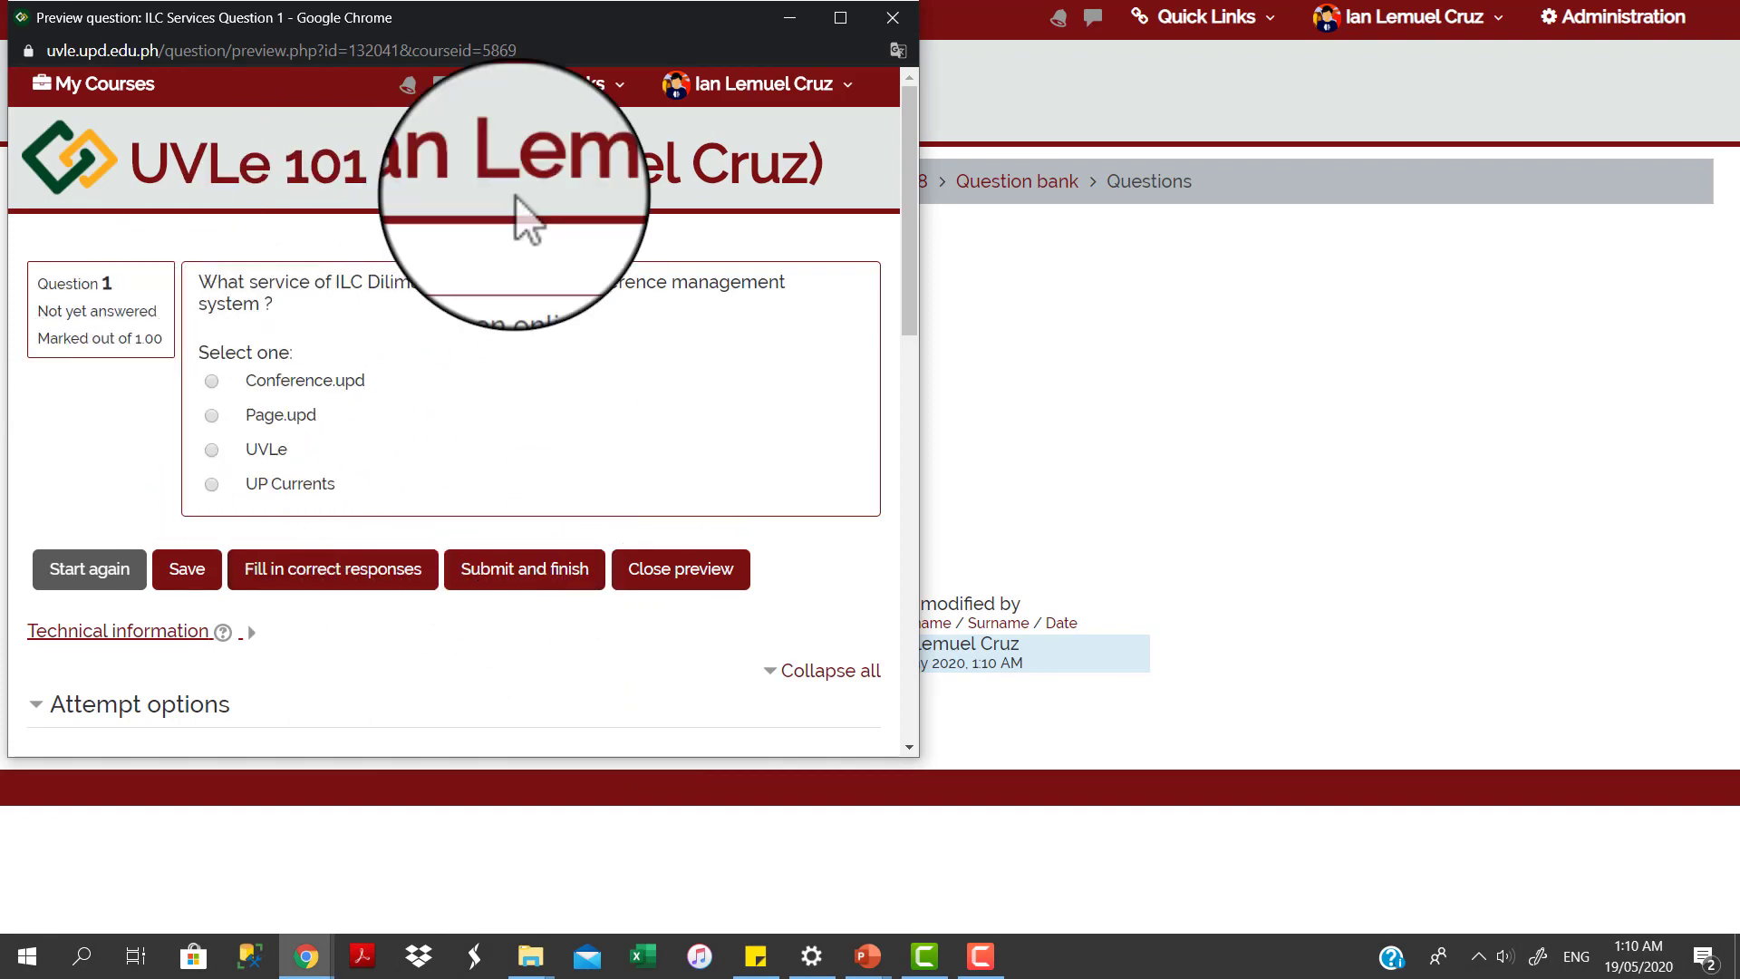
{"action": "left_click", "coordinate": [895, 19]}
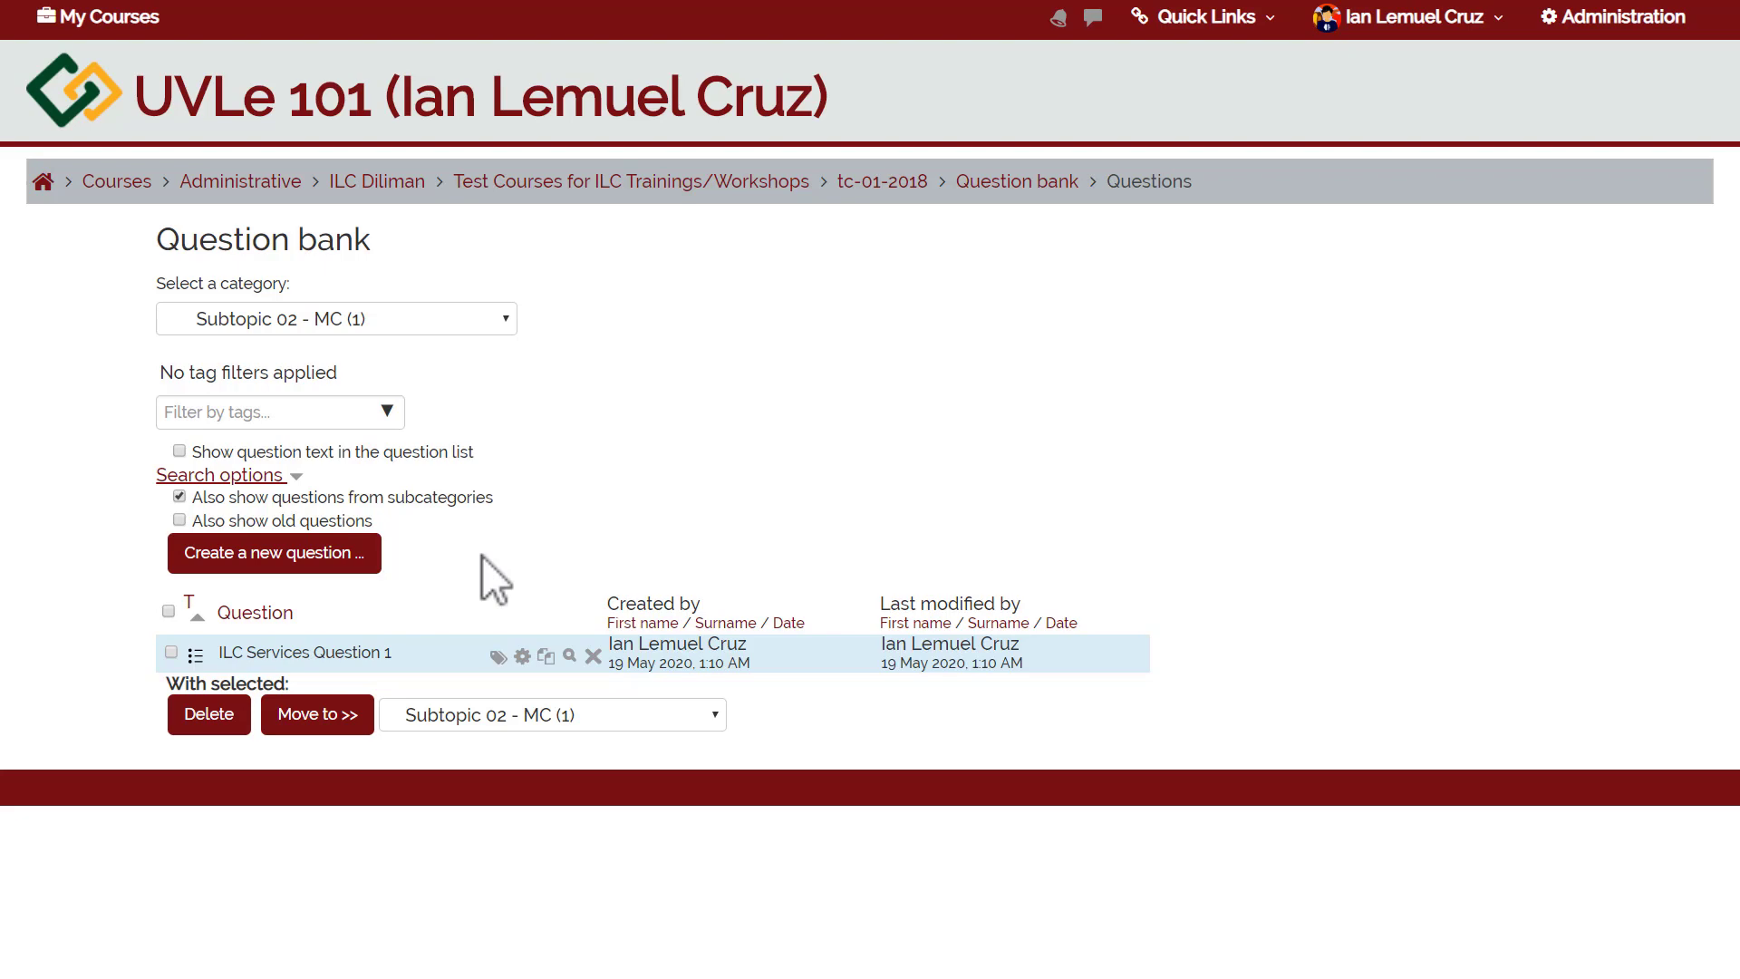
Create a True/False question named 'ILC Services - Question 2'.
{"action": "left_click", "coordinate": [337, 555]}
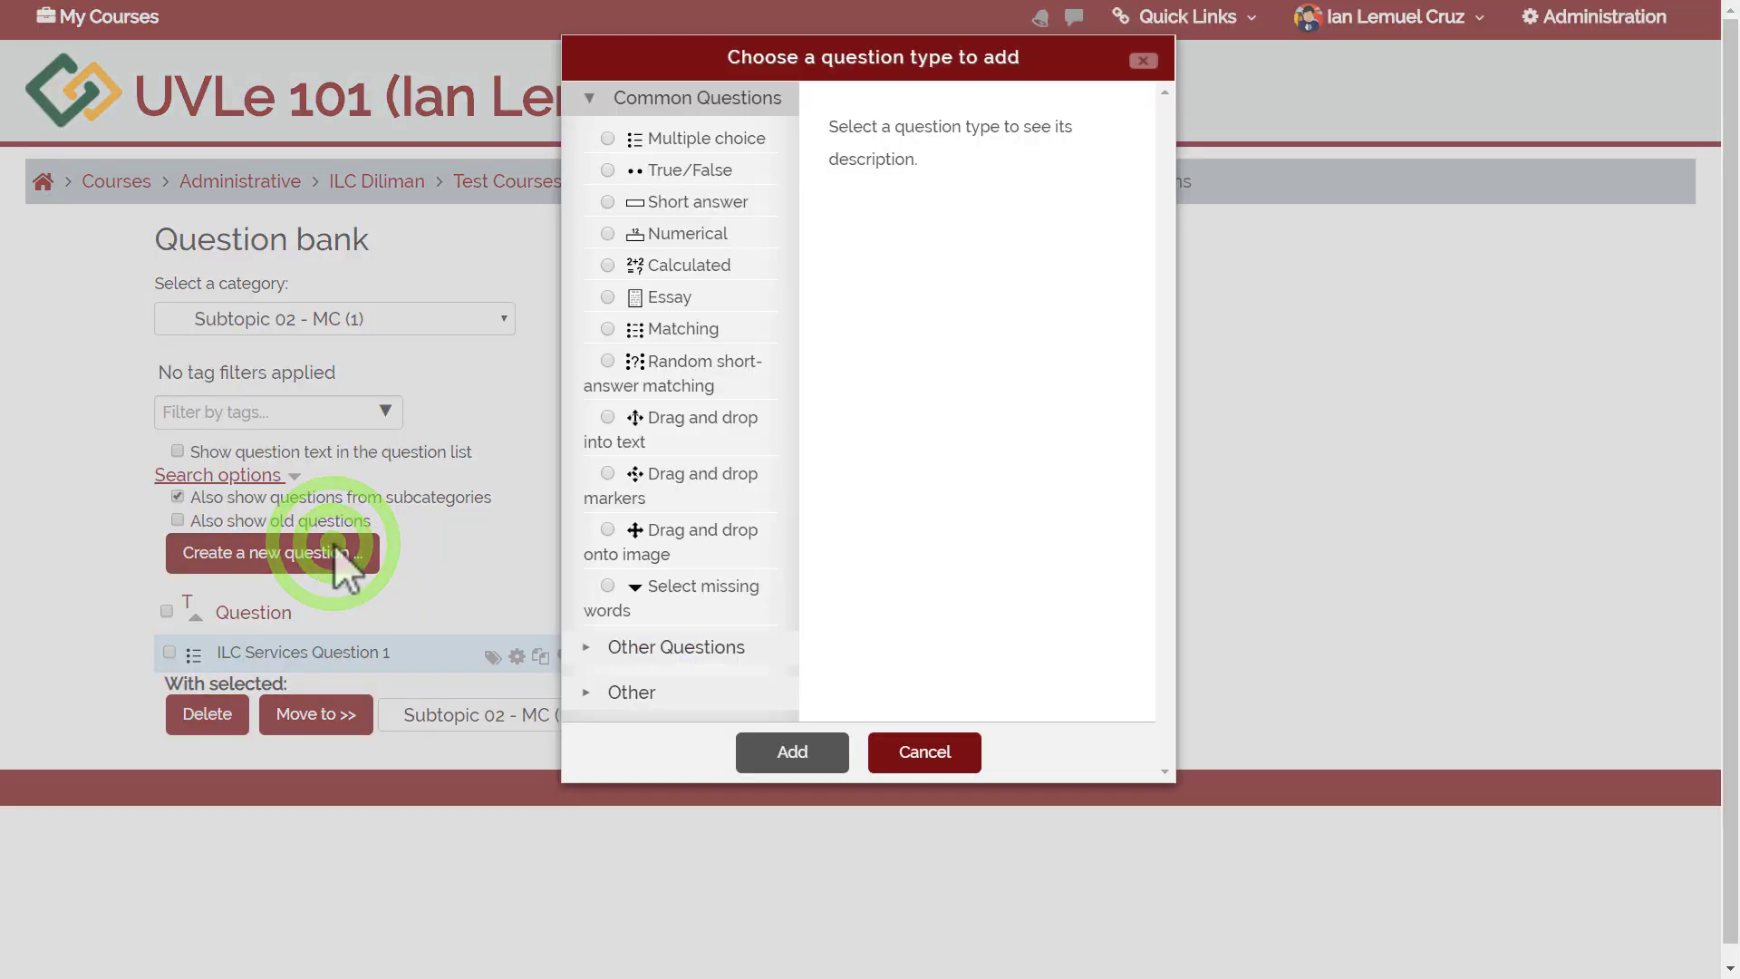
{"action": "left_click", "coordinate": [694, 170]}
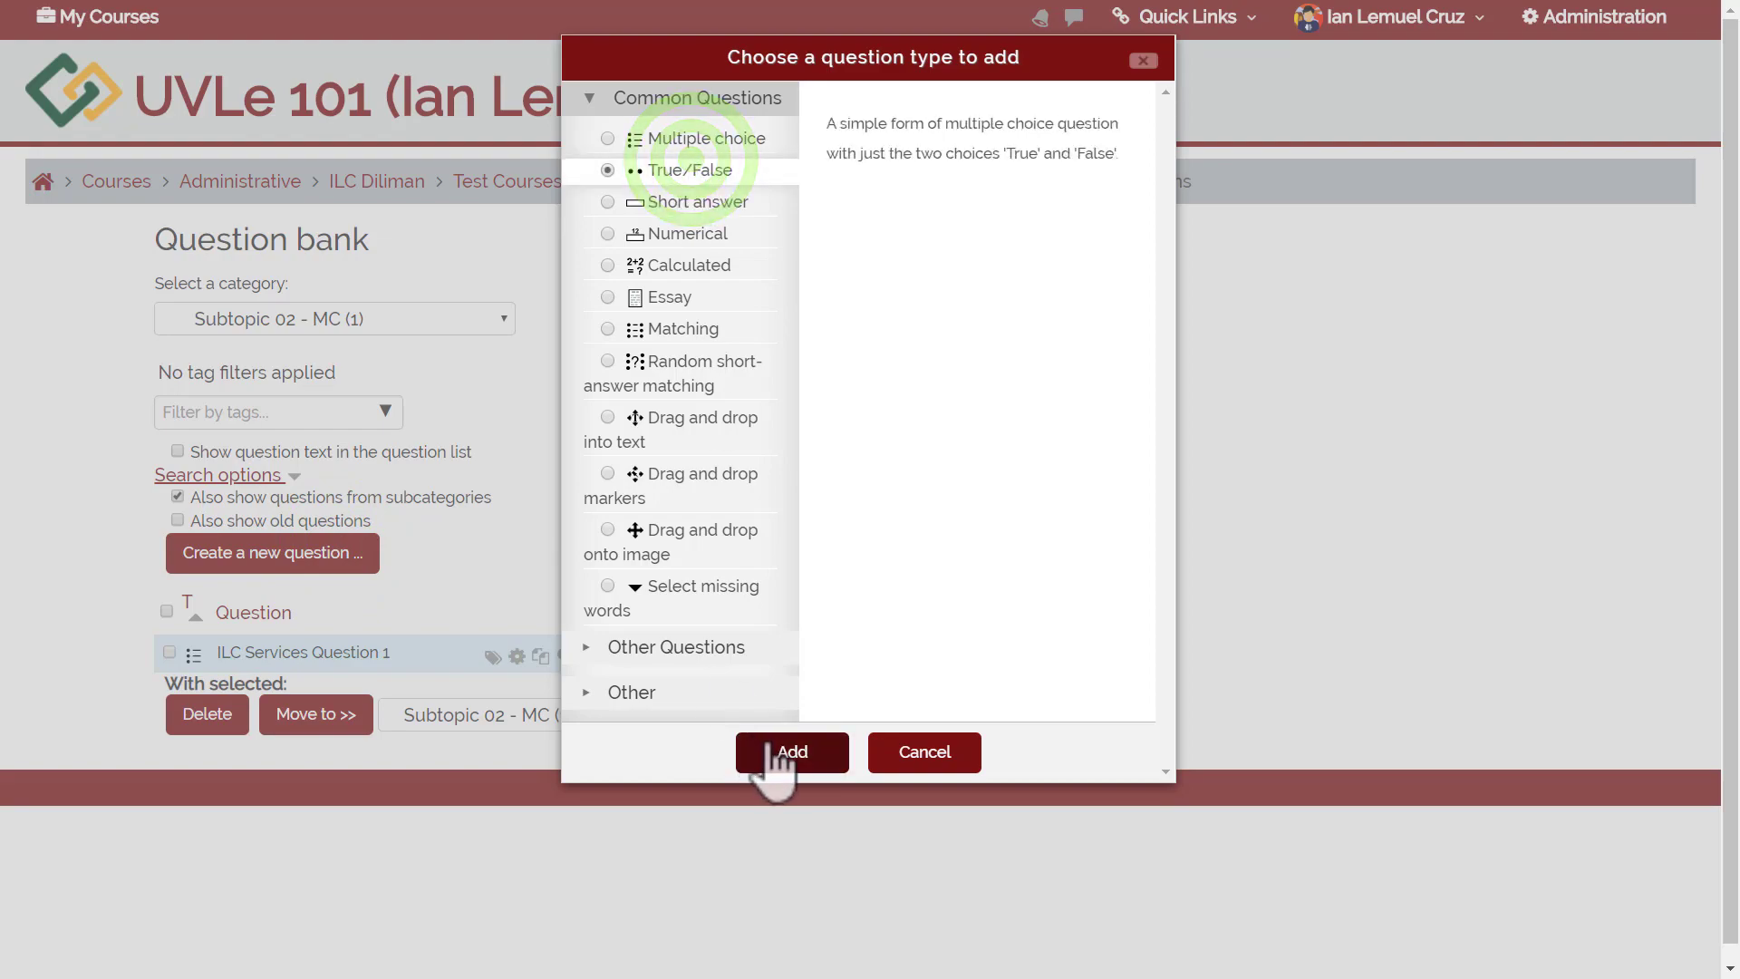
{"action": "left_click", "coordinate": [767, 750]}
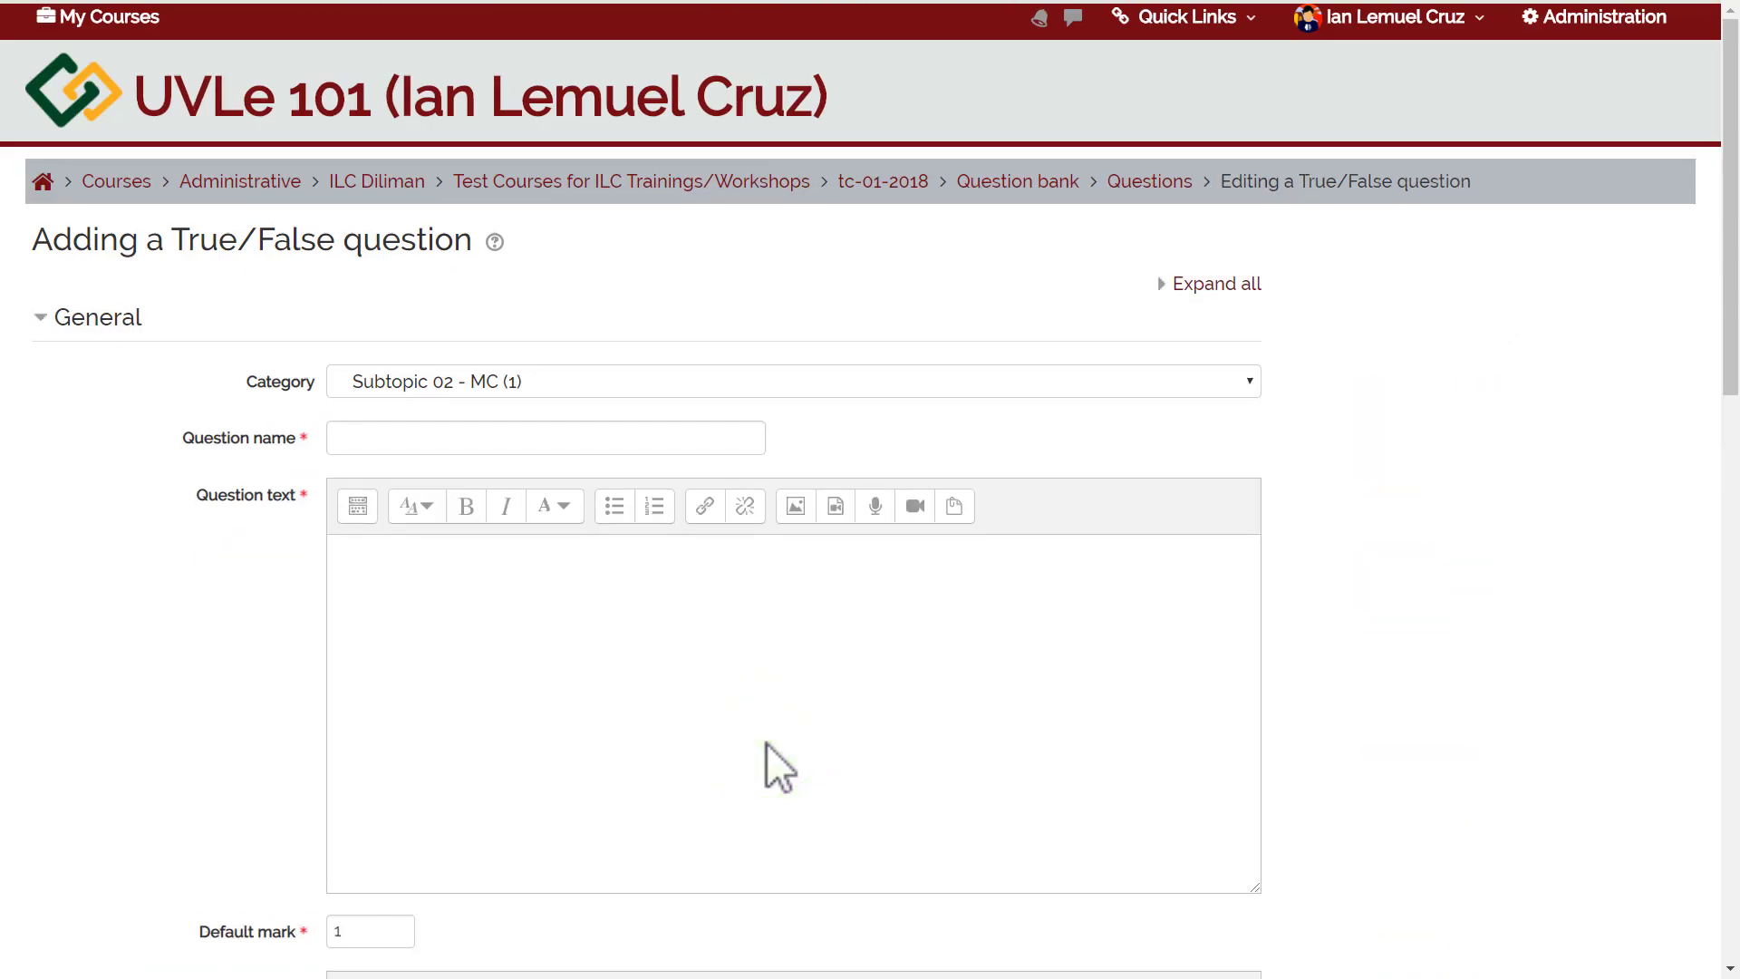
{"action": "left_click", "coordinate": [372, 440]}
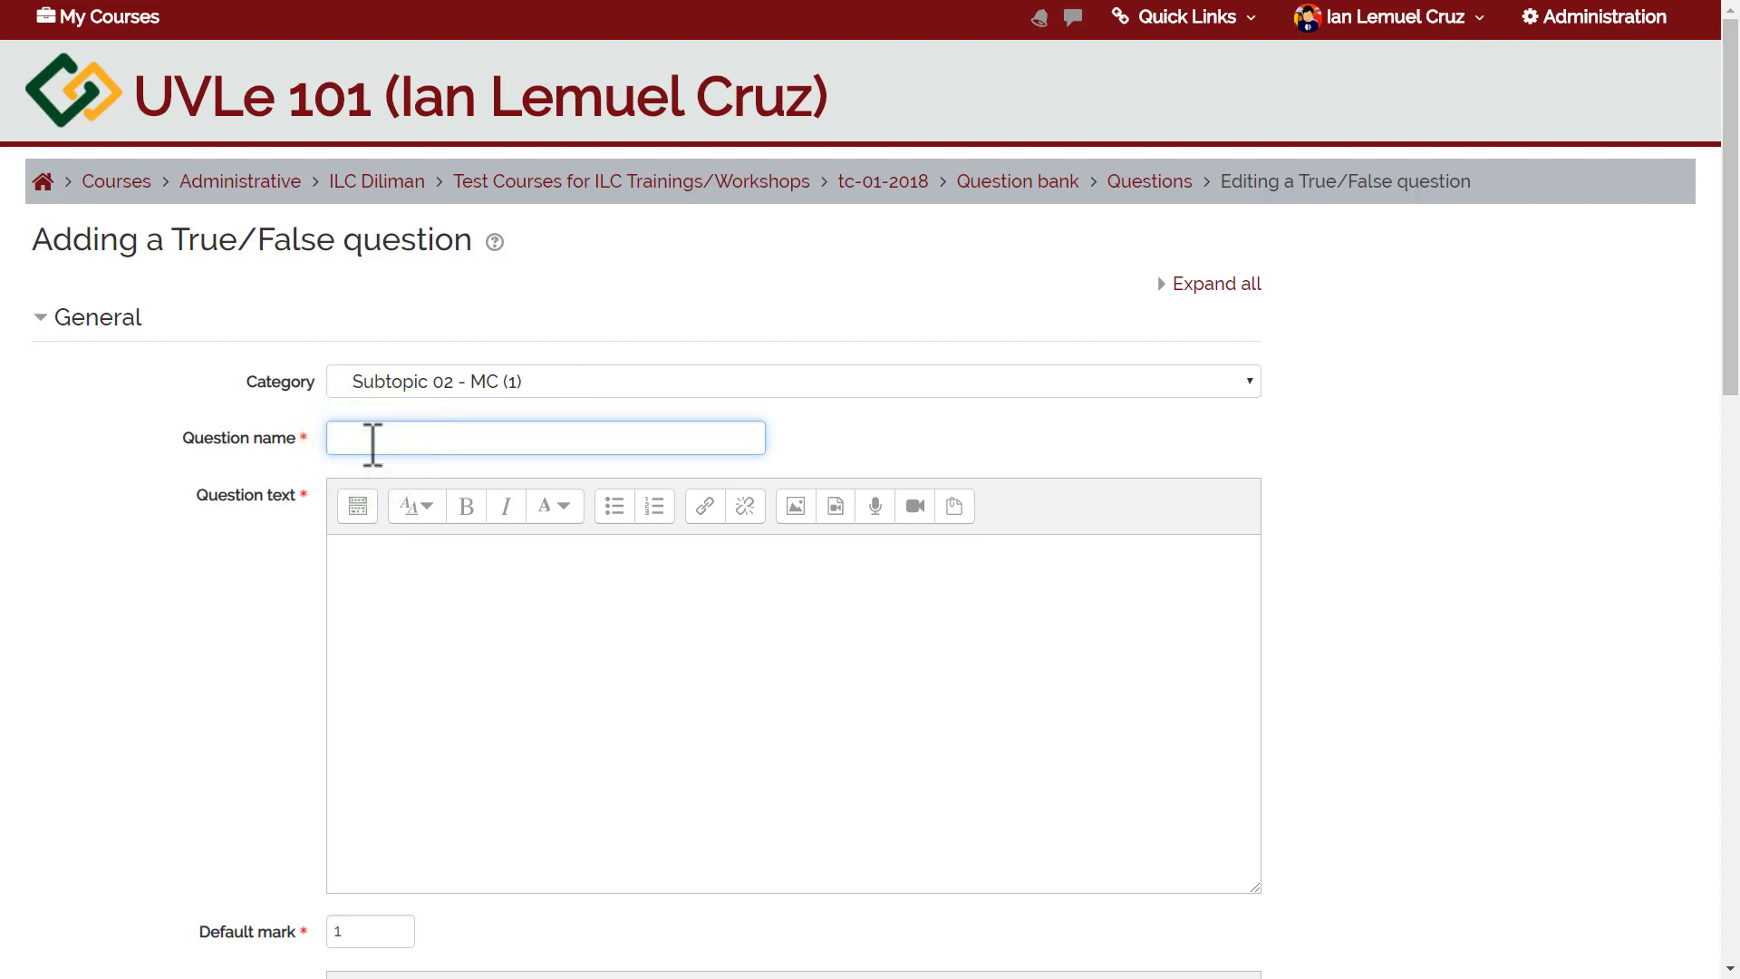
{"action": "type", "text": "ILC Services - Question 2"}
Enter the text 'UVLe has a feature for email notifications.' and set the correct answer to True.
{"action": "left_click", "coordinate": [411, 645]}
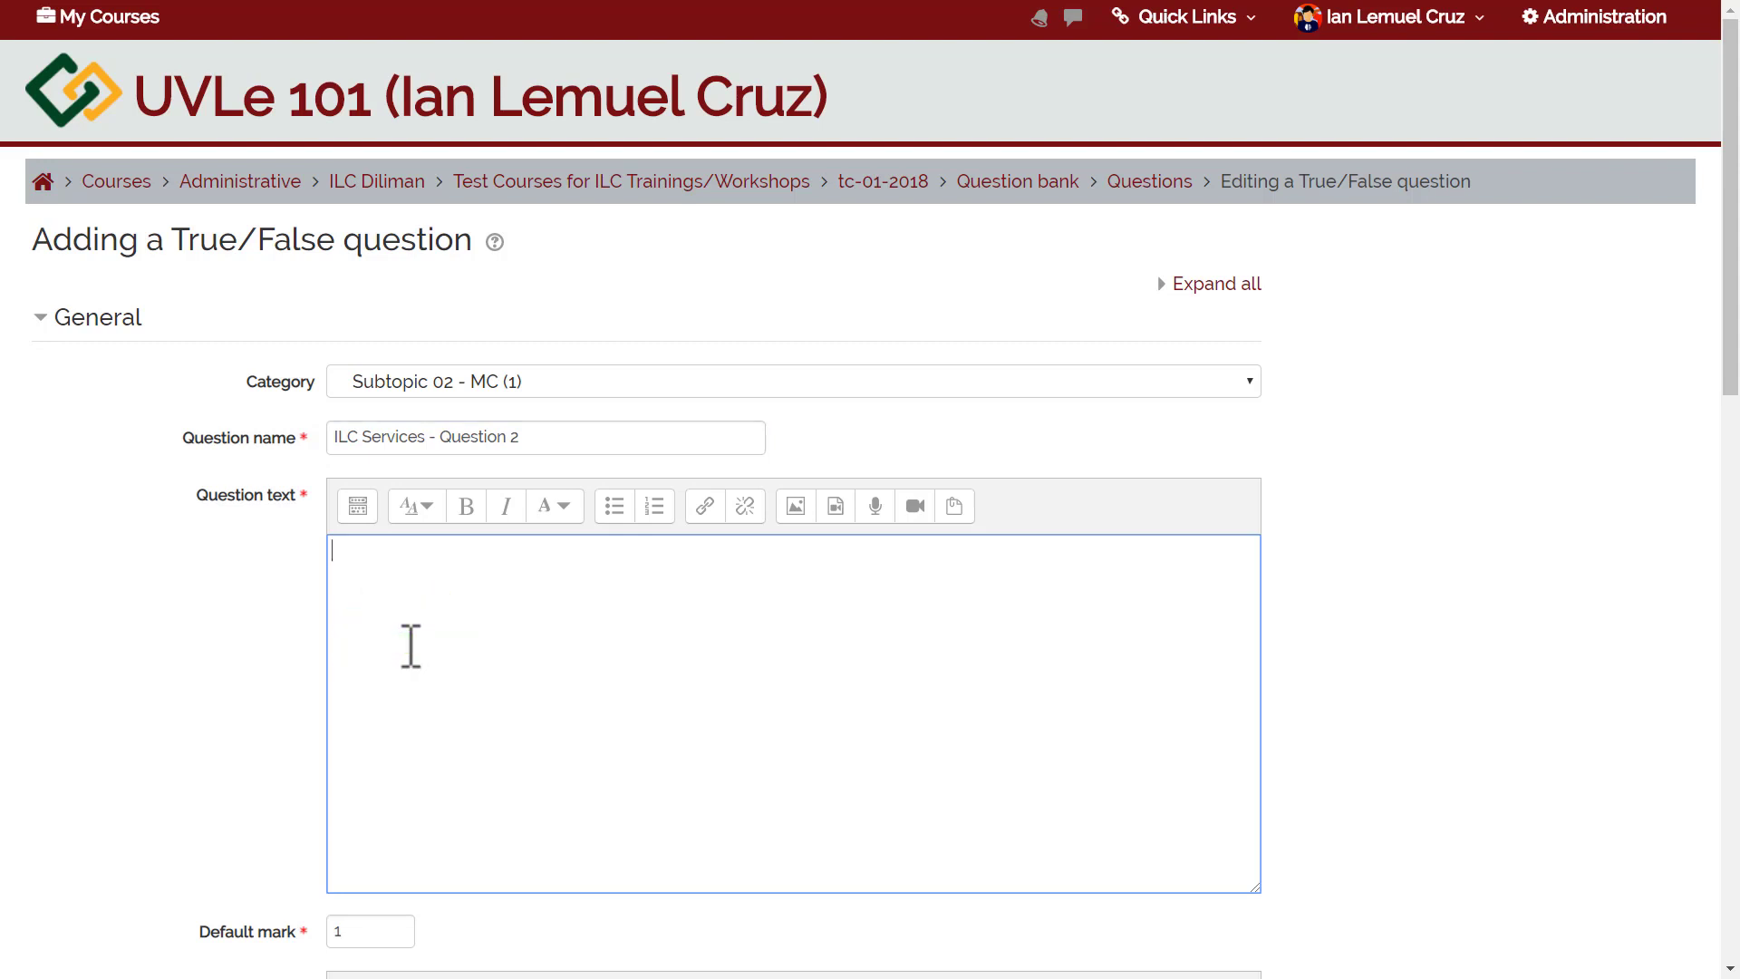
{"action": "type", "text": "UVLe has a feature "}
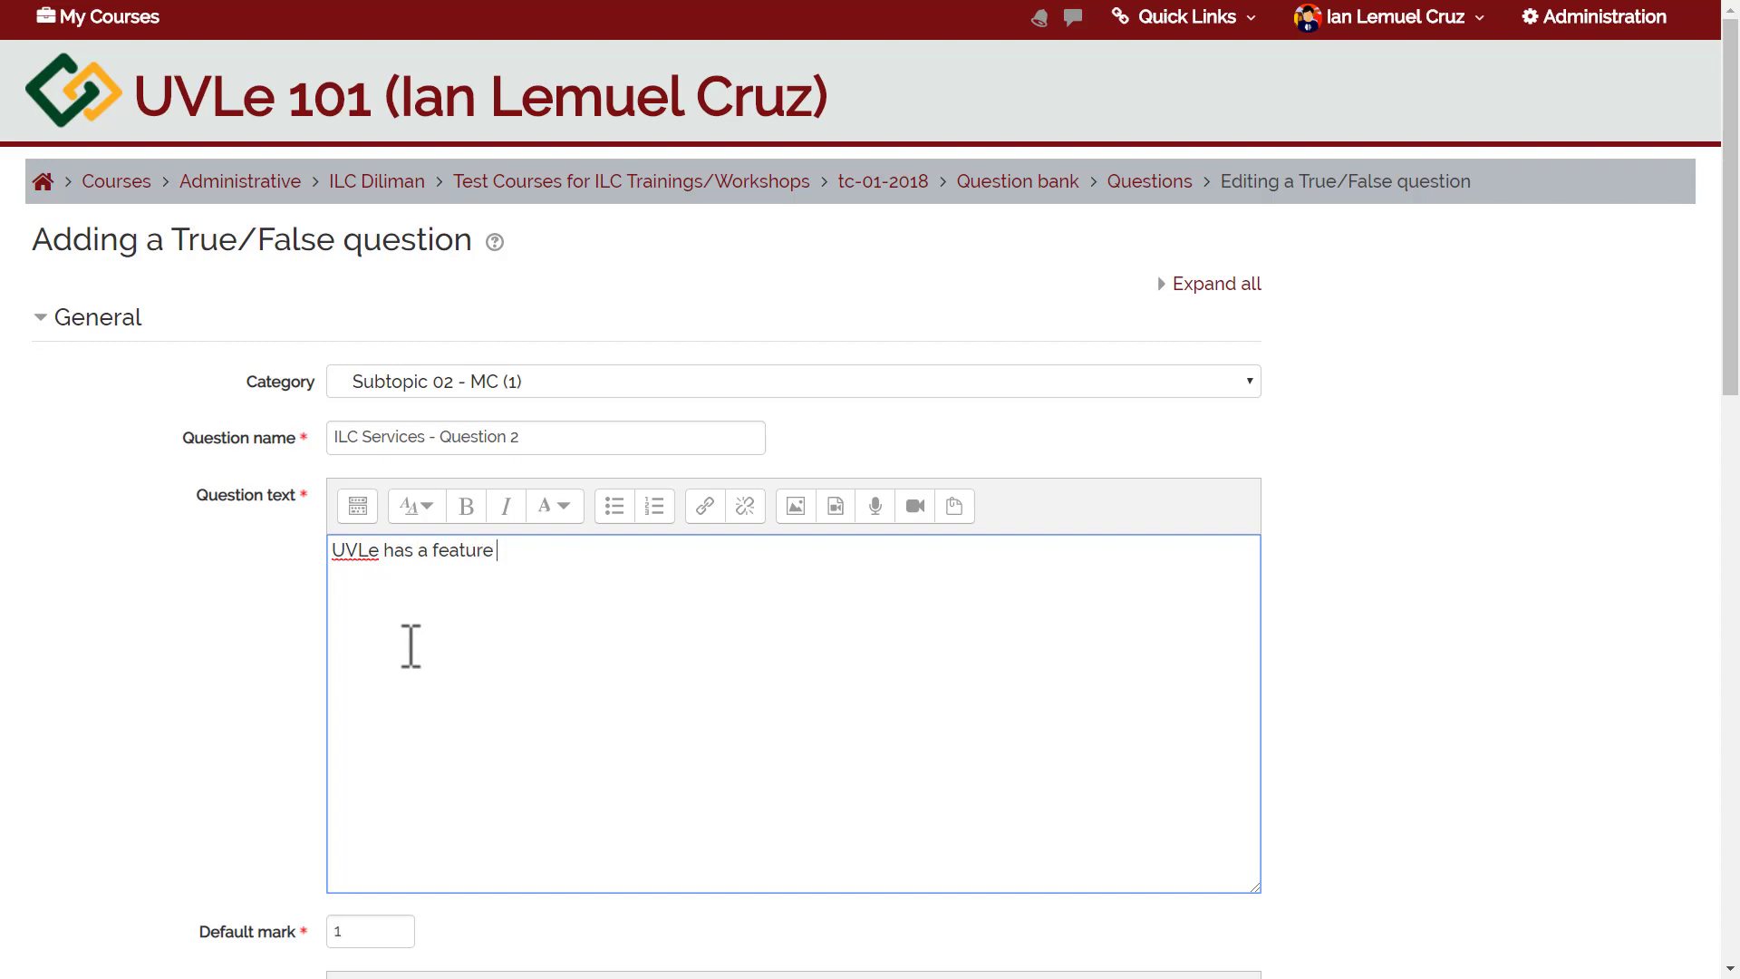
{"action": "type", "text": "for email notifications."}
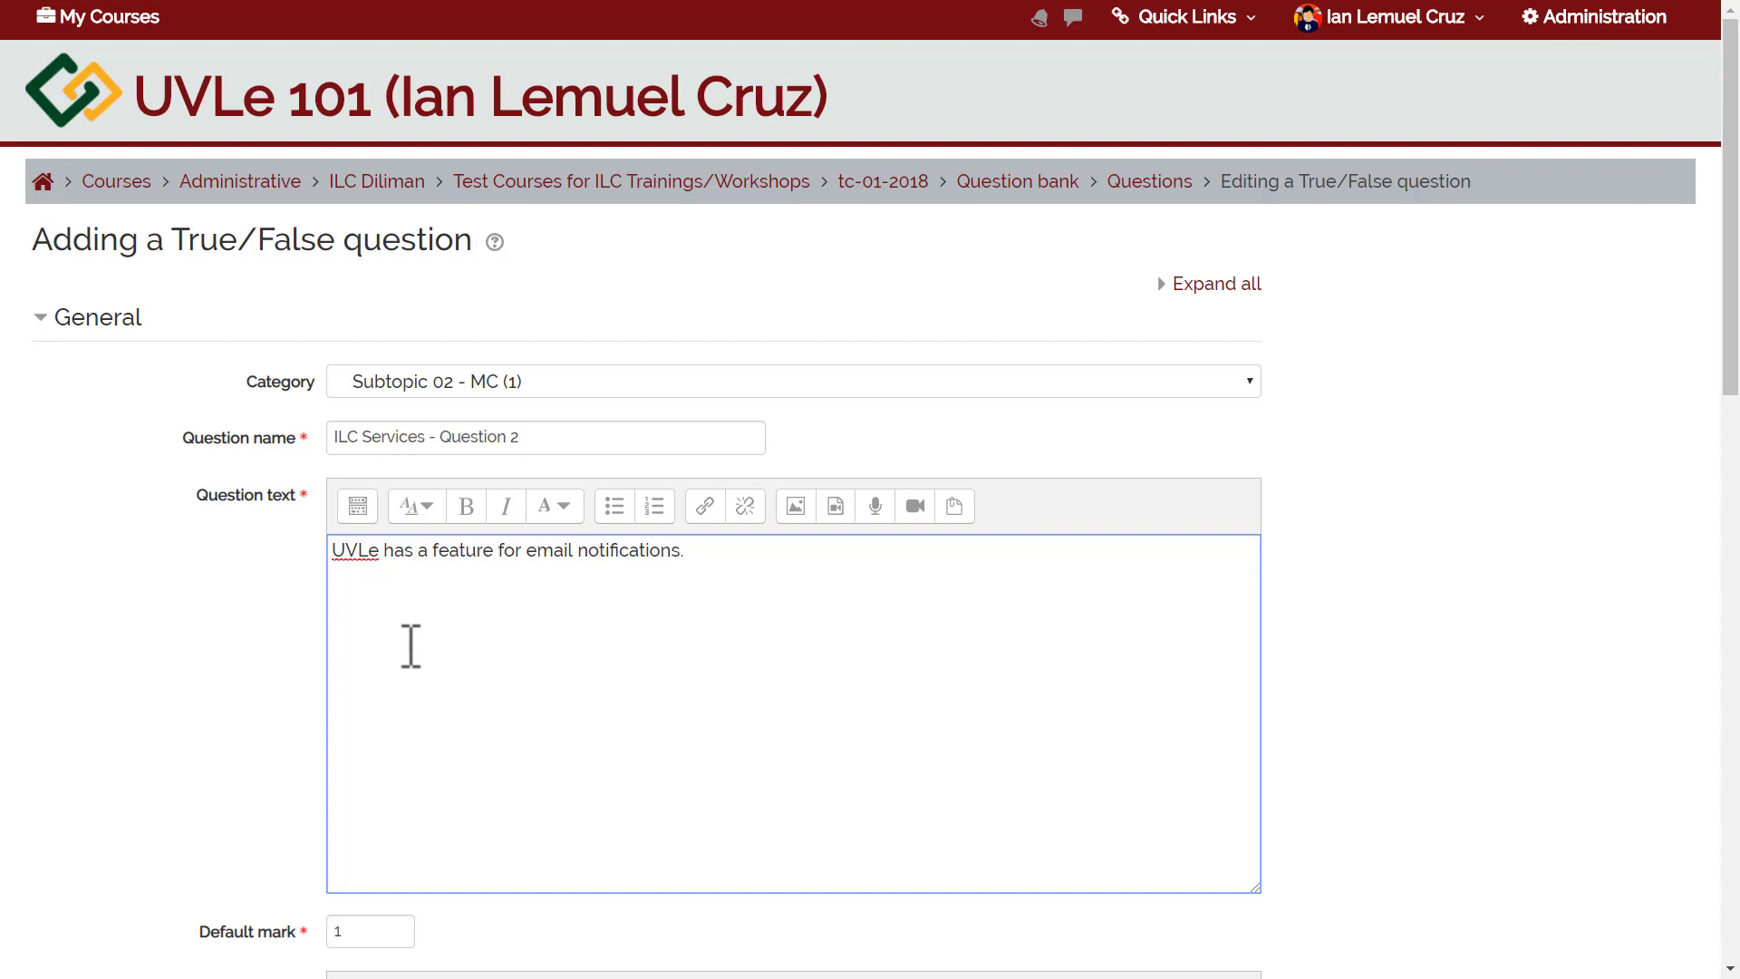
{"action": "left_click_drag", "start_coordinate": [1731, 249], "coordinate": [1729, 453]}
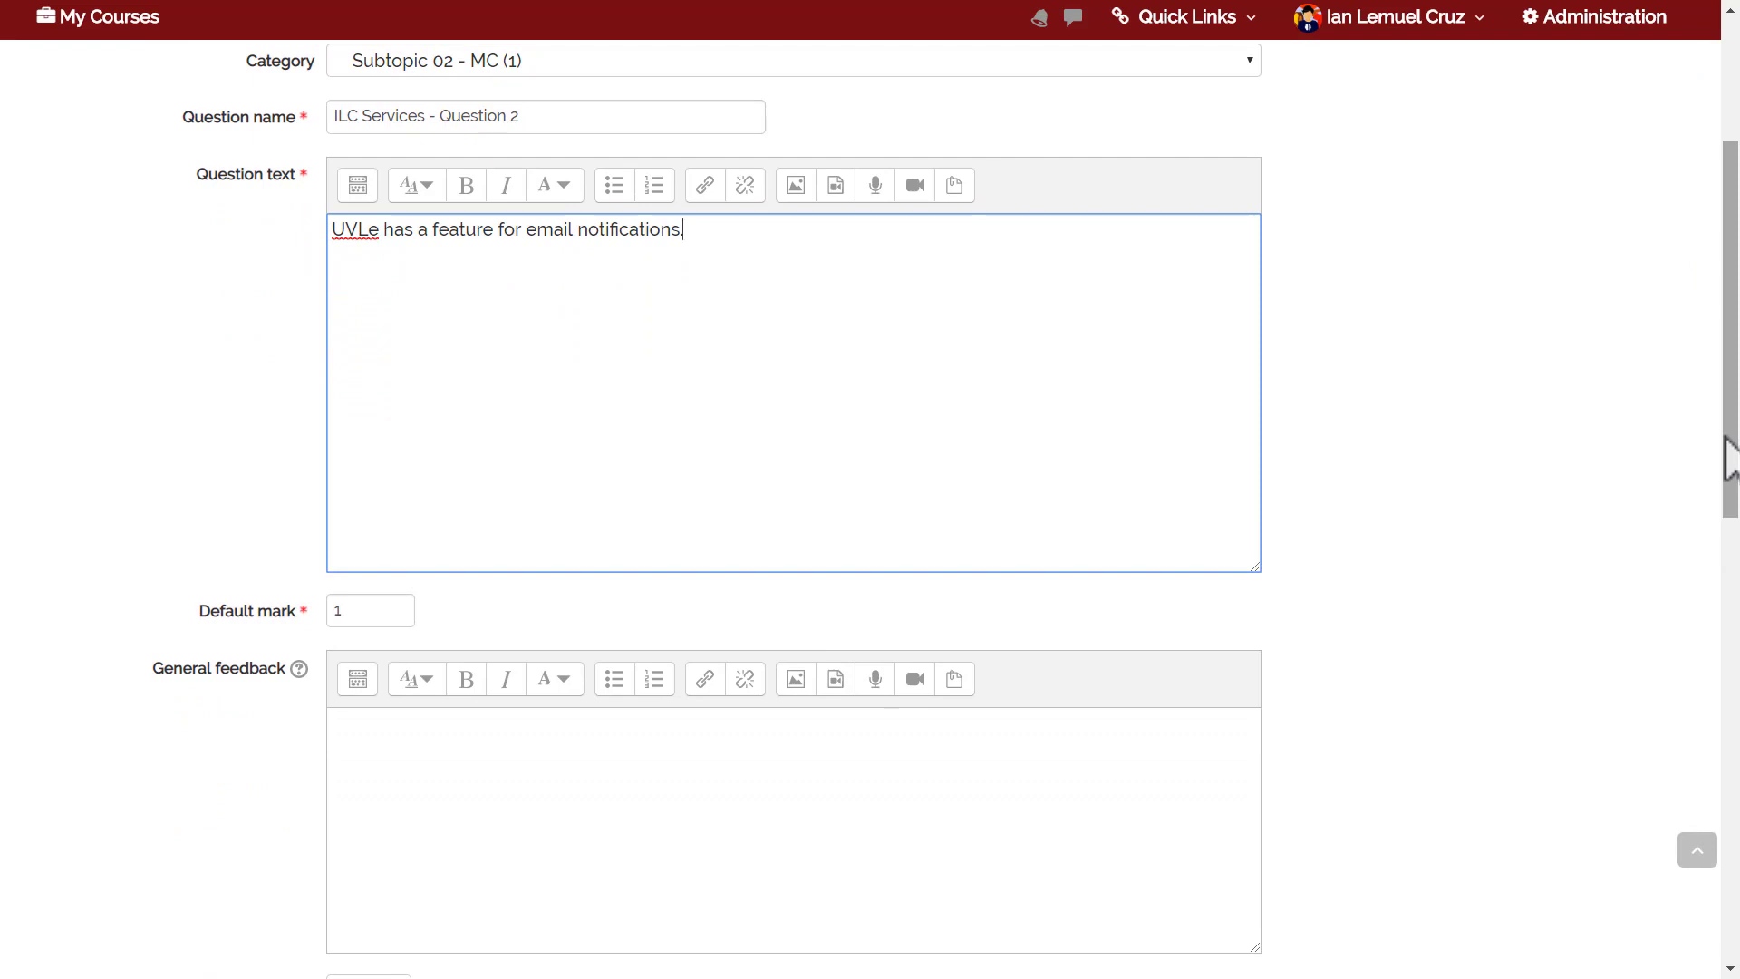
{"action": "left_click_drag", "start_coordinate": [1729, 453], "coordinate": [1448, 522]}
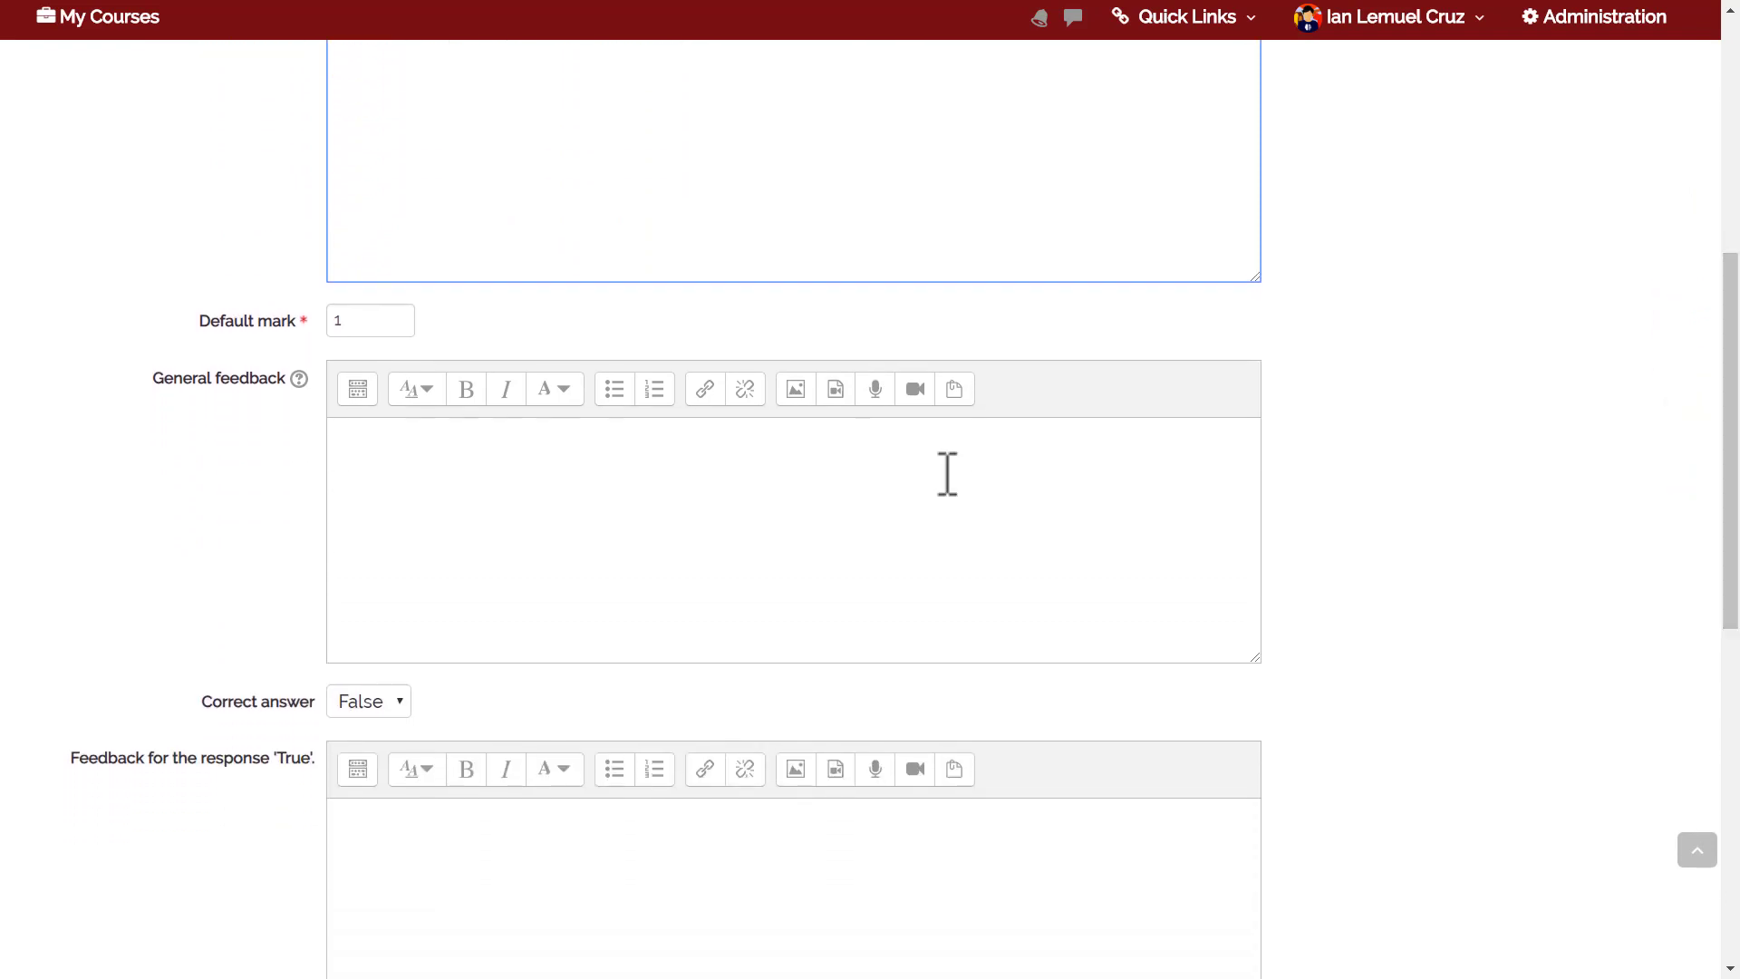
{"action": "left_click", "coordinate": [367, 702]}
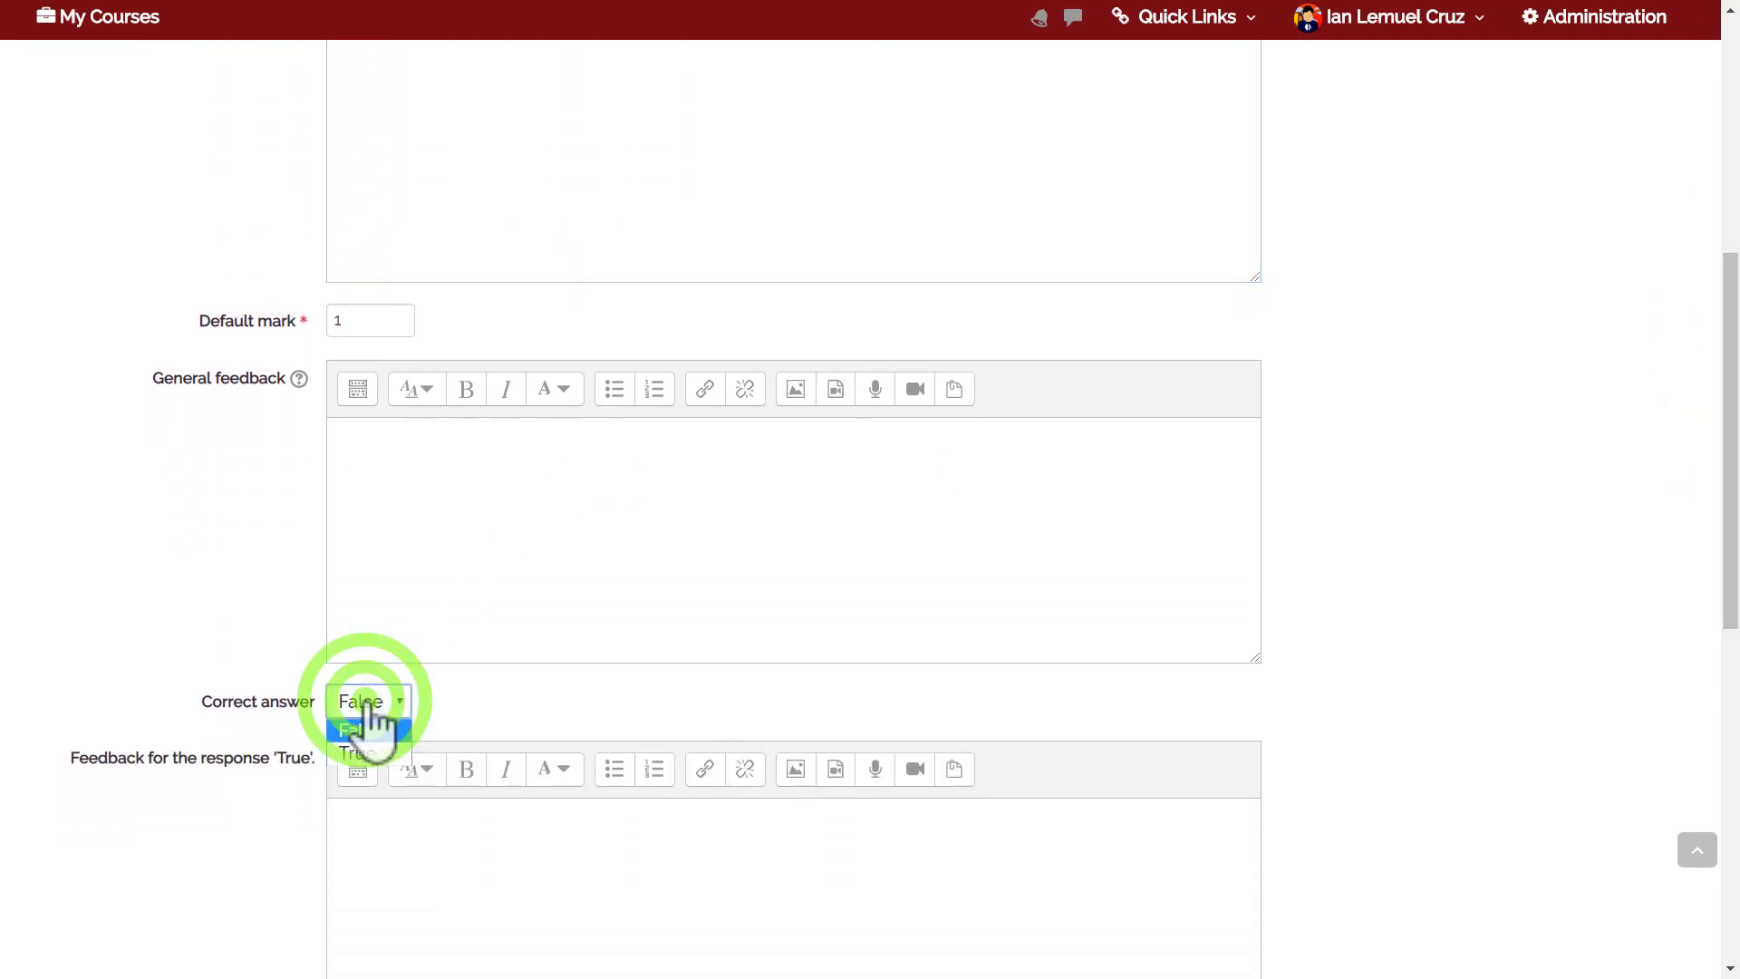
{"action": "left_click", "coordinate": [360, 754]}
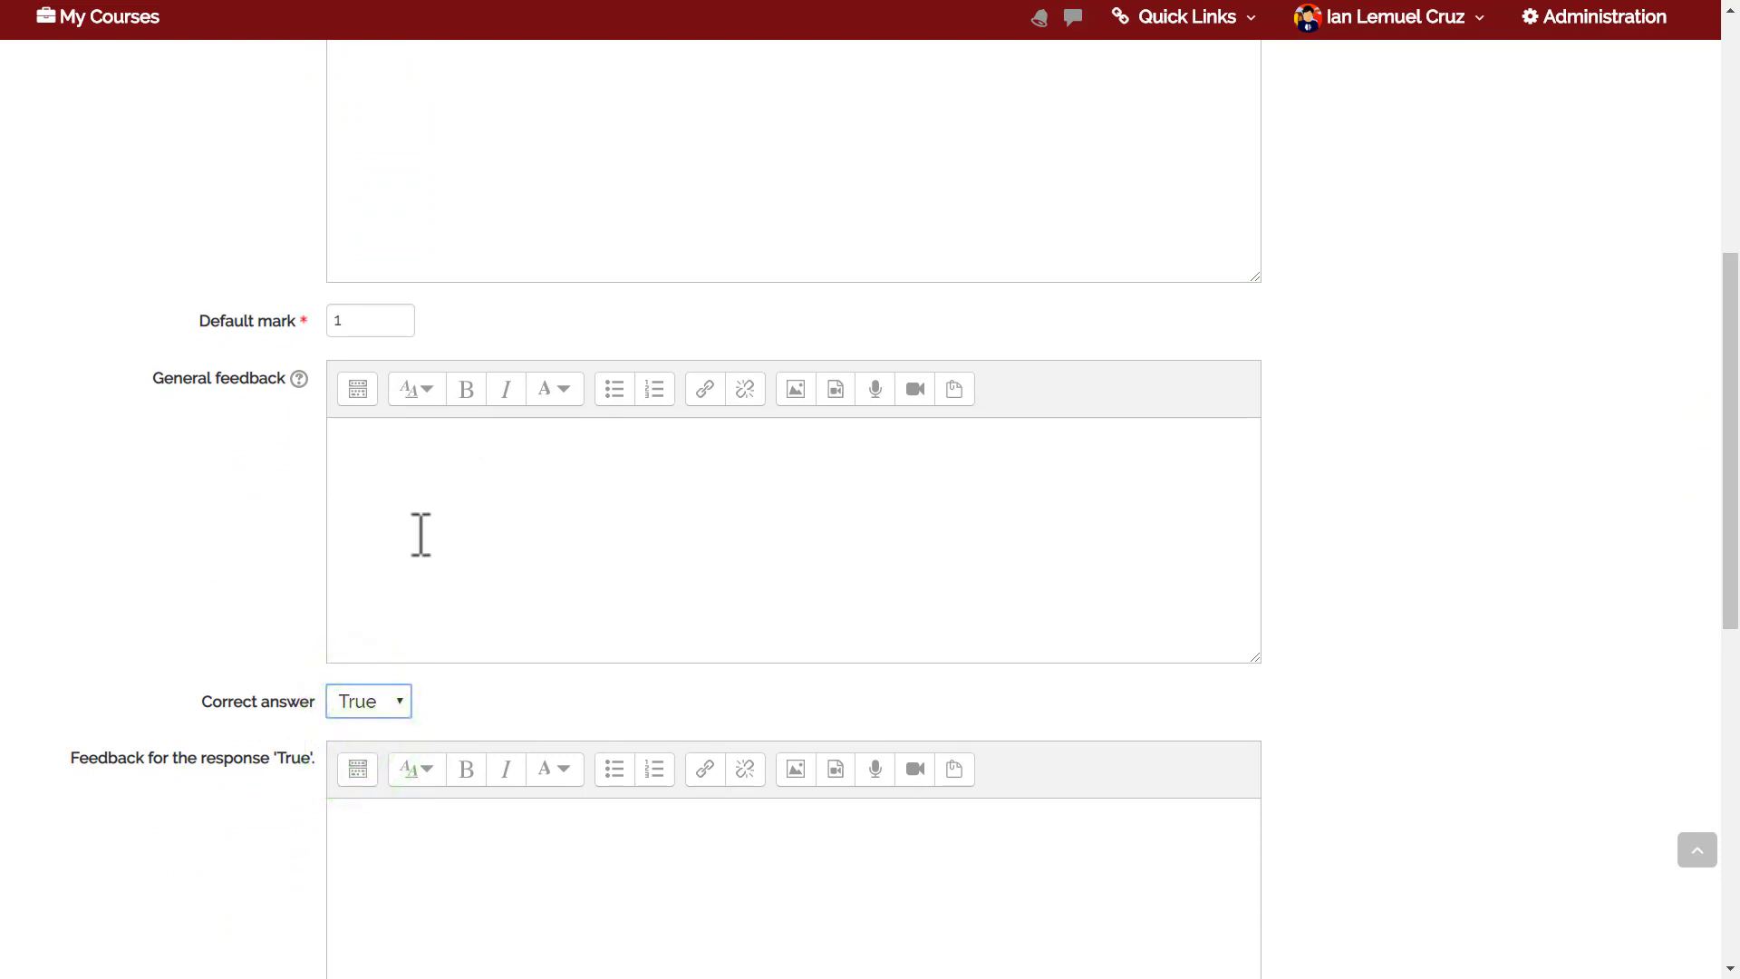
{"action": "mouse_move", "coordinate": [1735, 503]}
{"action": "left_mouse_down"}
{"action": "mouse_move", "coordinate": [1734, 535]}
{"action": "mouse_move", "coordinate": [1737, 491]}
{"action": "left_mouse_up"}
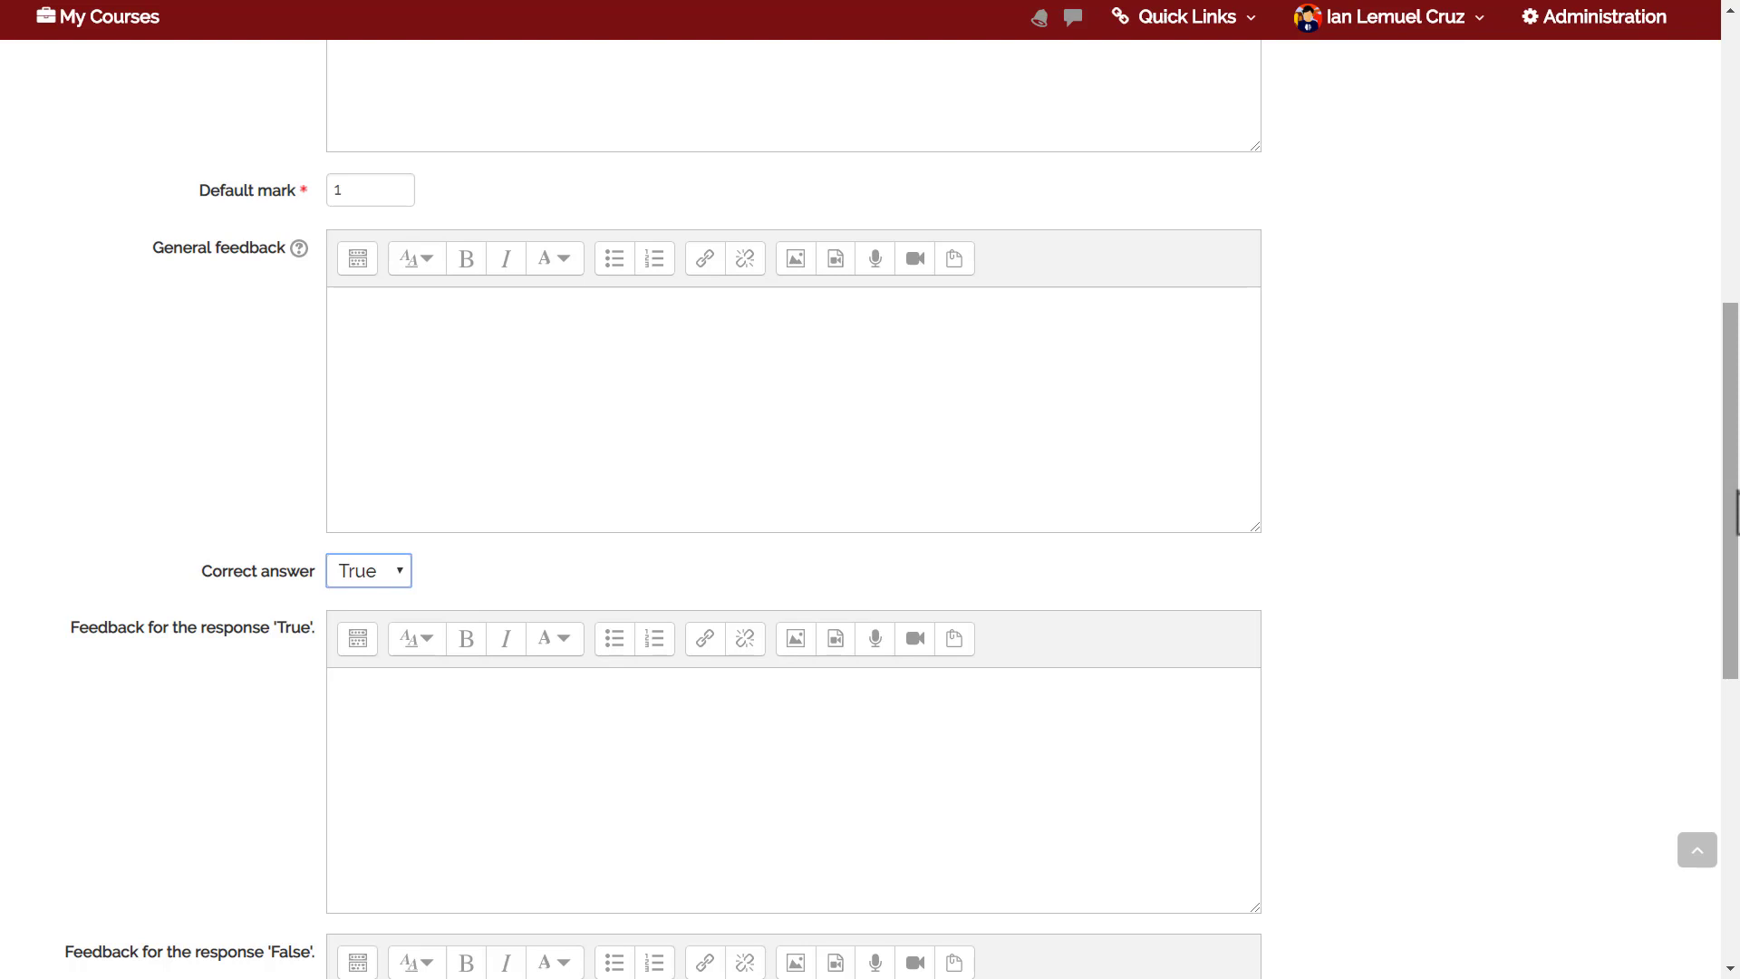
{"action": "left_click_drag", "start_coordinate": [1736, 494], "coordinate": [1709, 848]}
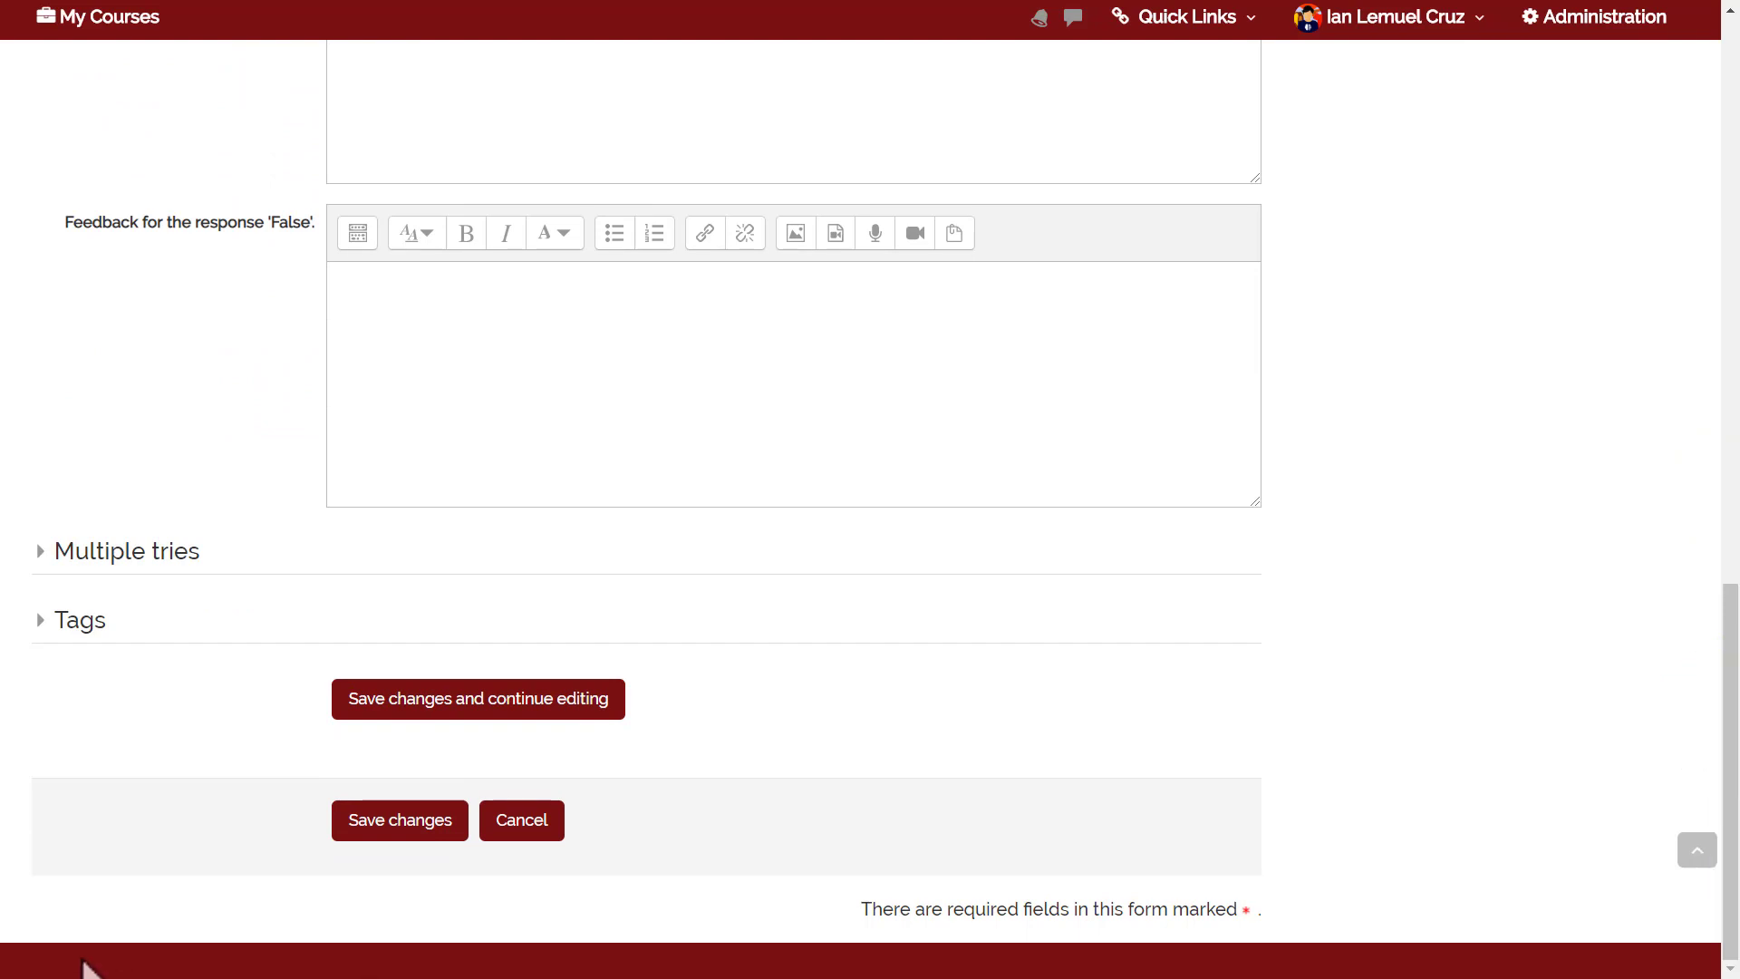
Save ILC Services - Question 2 and return to the tc-01-2018 course page.
{"action": "left_click", "coordinate": [356, 811]}
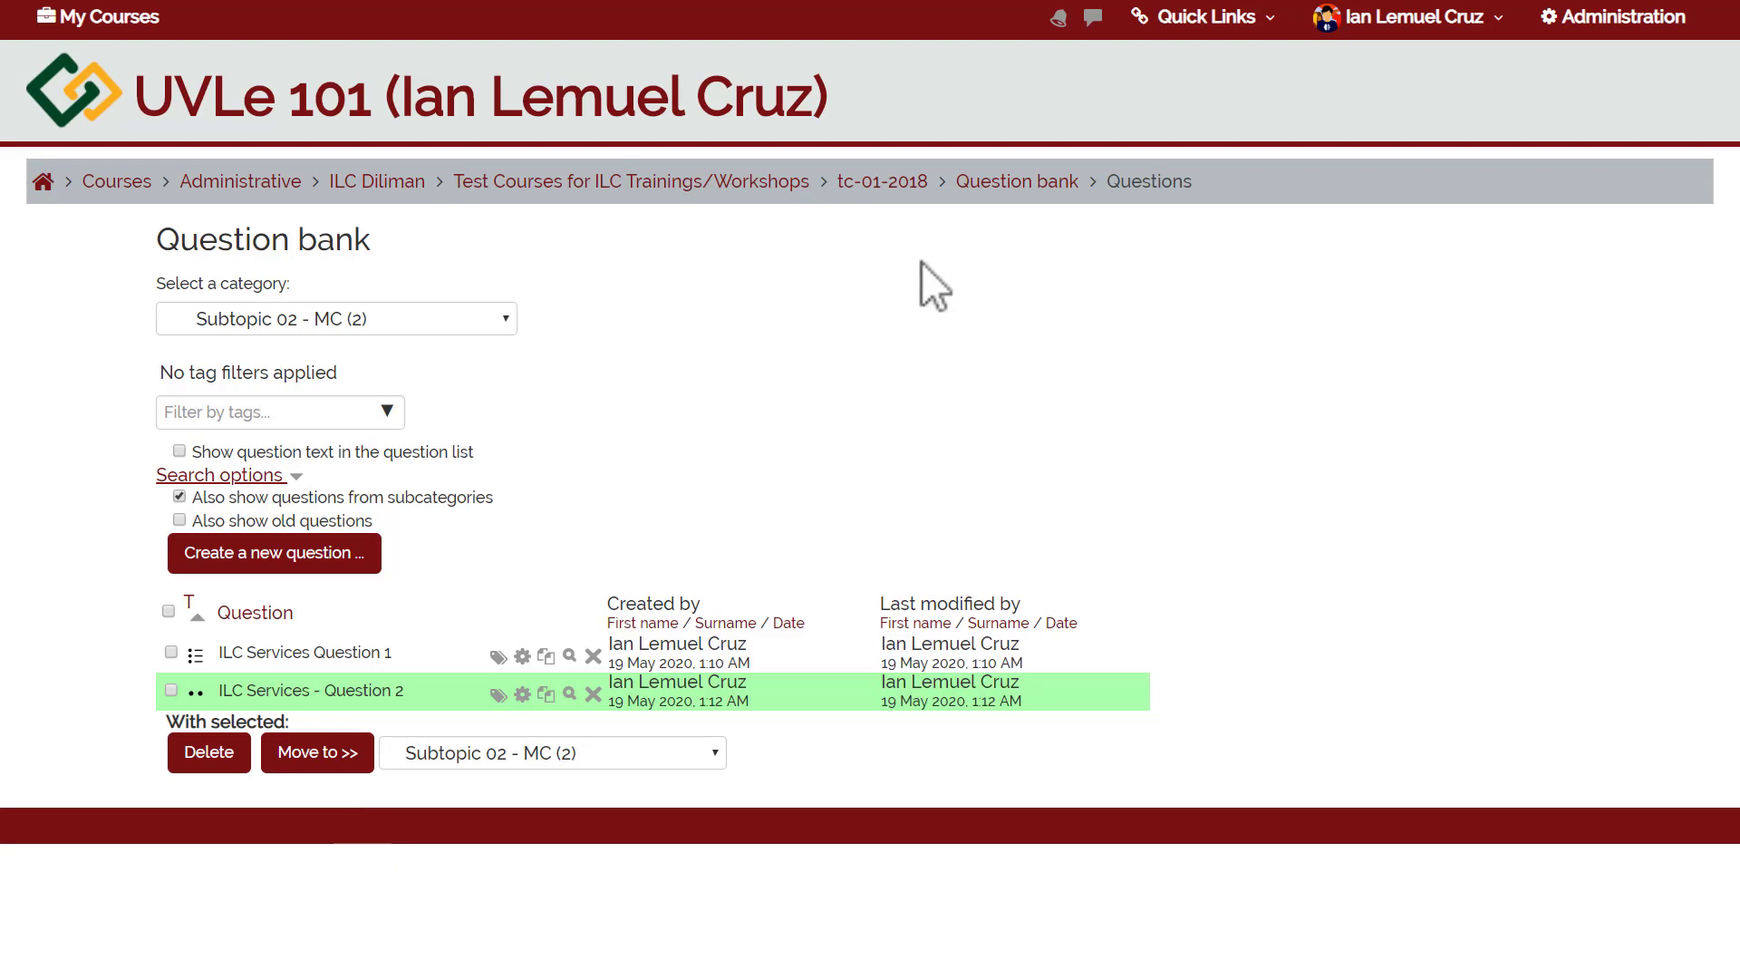
{"action": "left_click", "coordinate": [874, 184]}
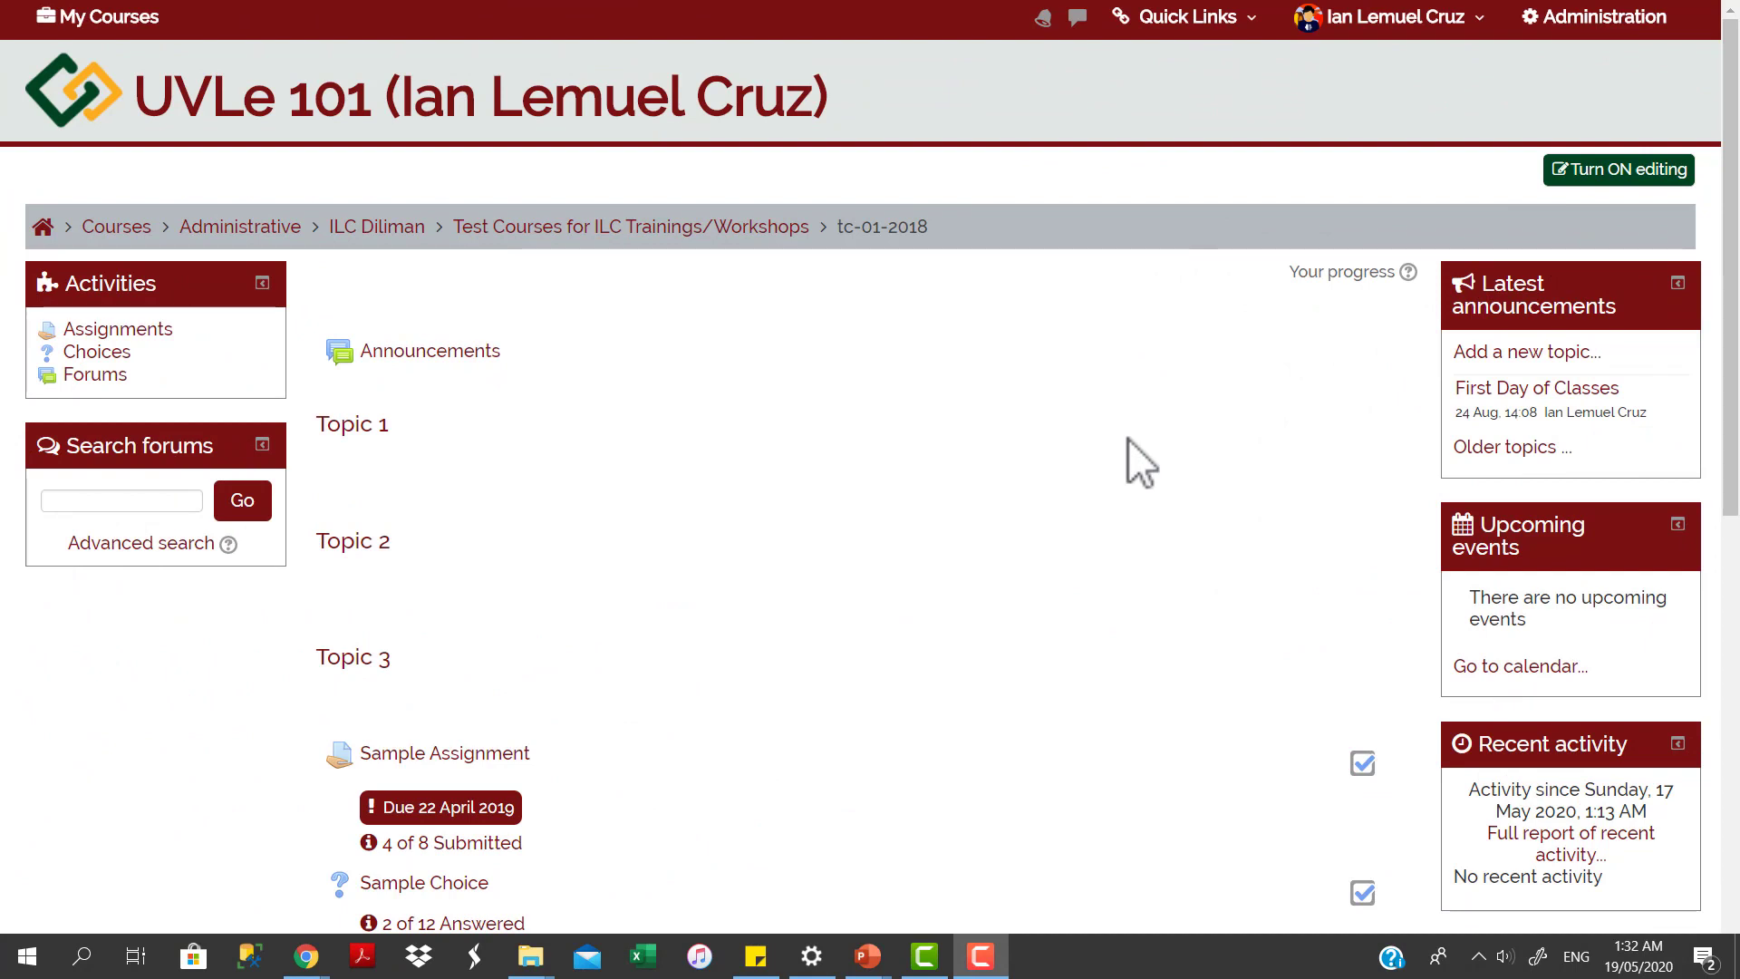
Turn on editing and bring up the activity chooser for Topic 1.
{"action": "left_click", "coordinate": [1583, 184]}
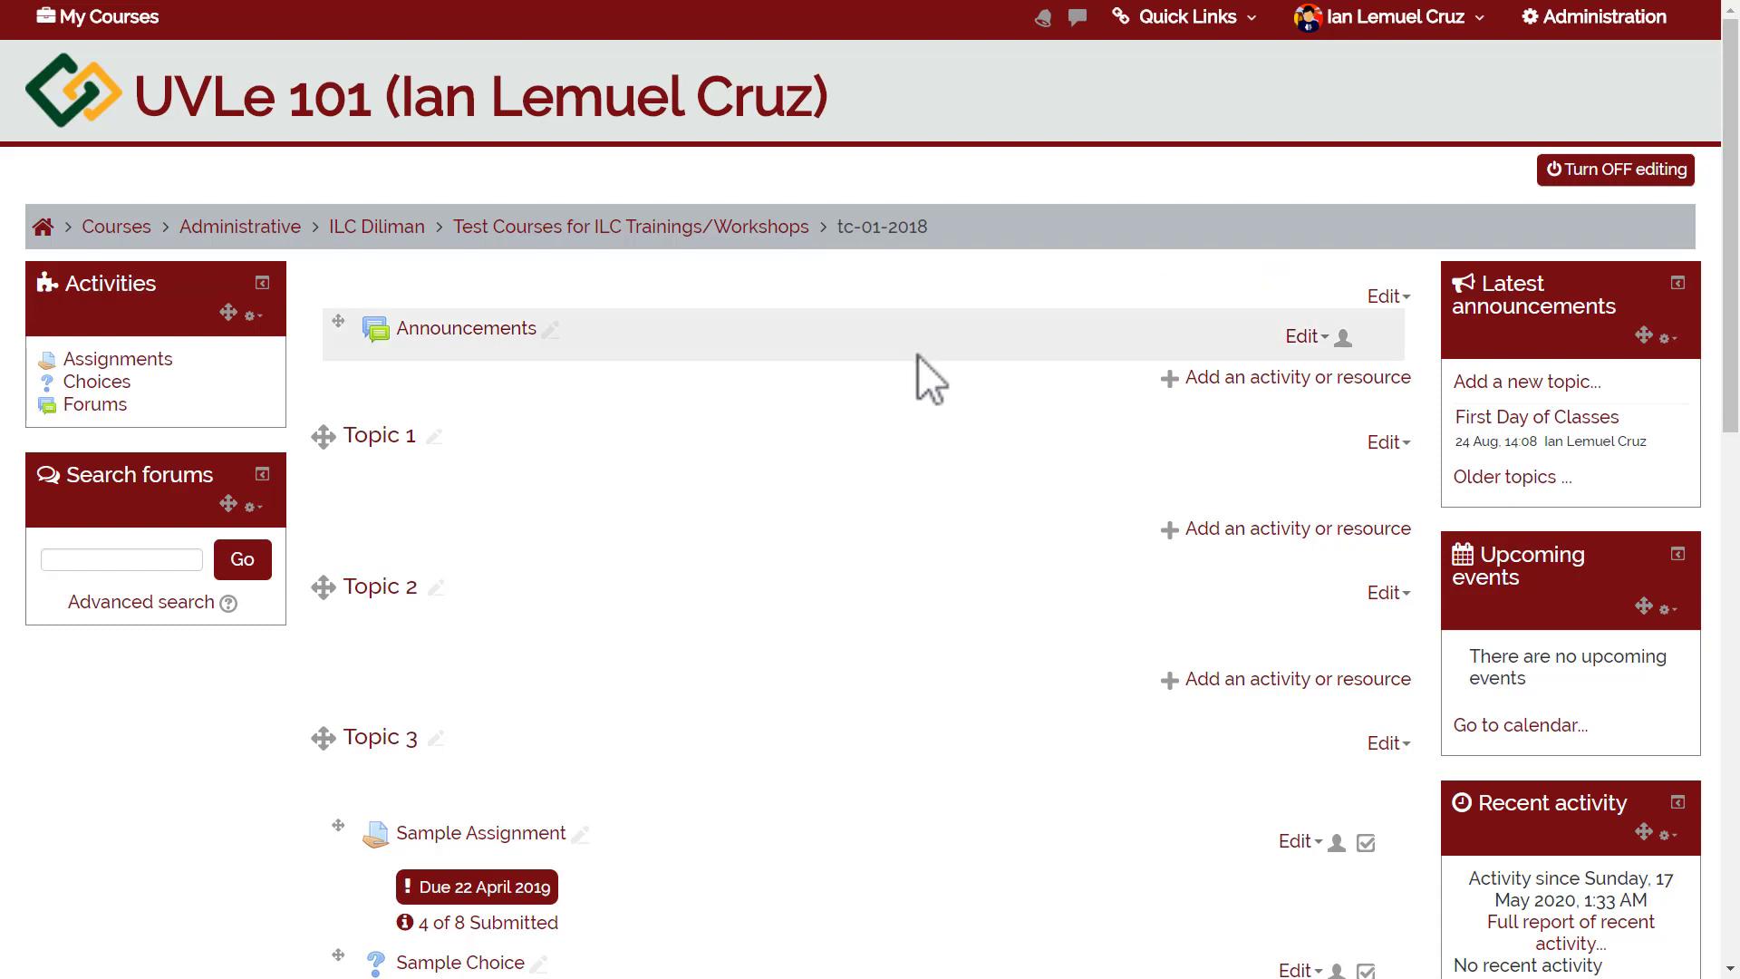
{"action": "left_click", "coordinate": [1199, 530]}
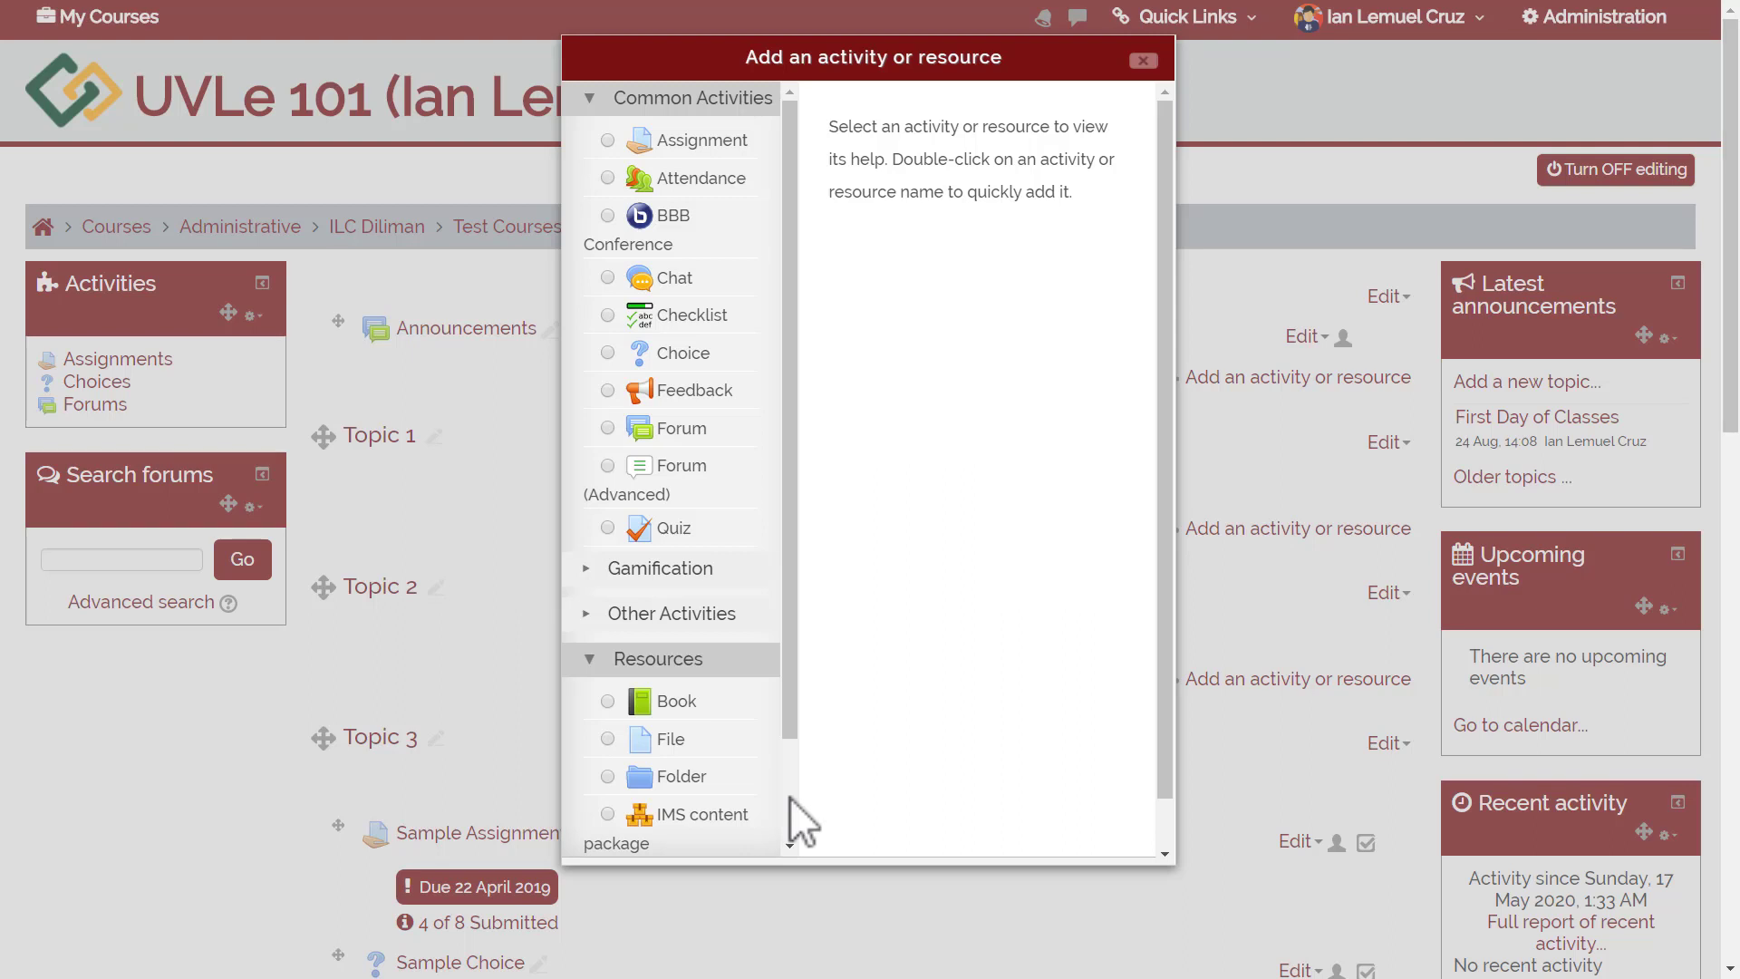
Add a Quiz activity to Topic 1 and dismiss the introduction tour.
{"action": "left_click", "coordinate": [687, 531]}
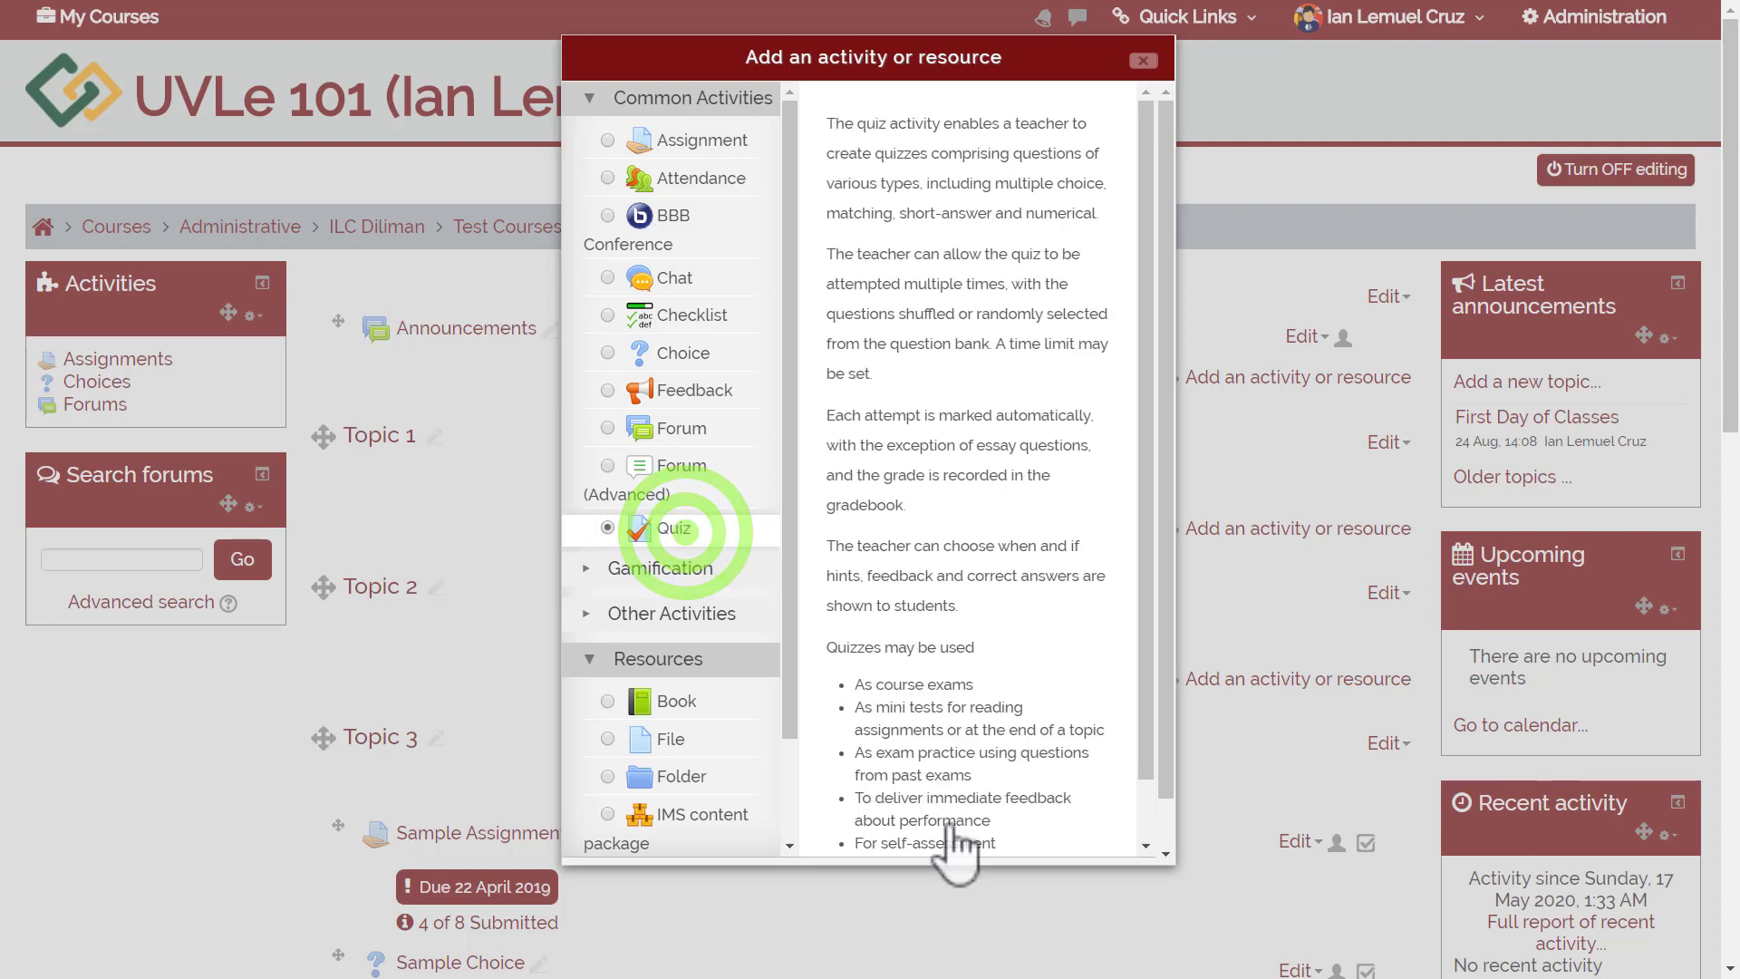
{"action": "left_click", "coordinate": [1165, 829]}
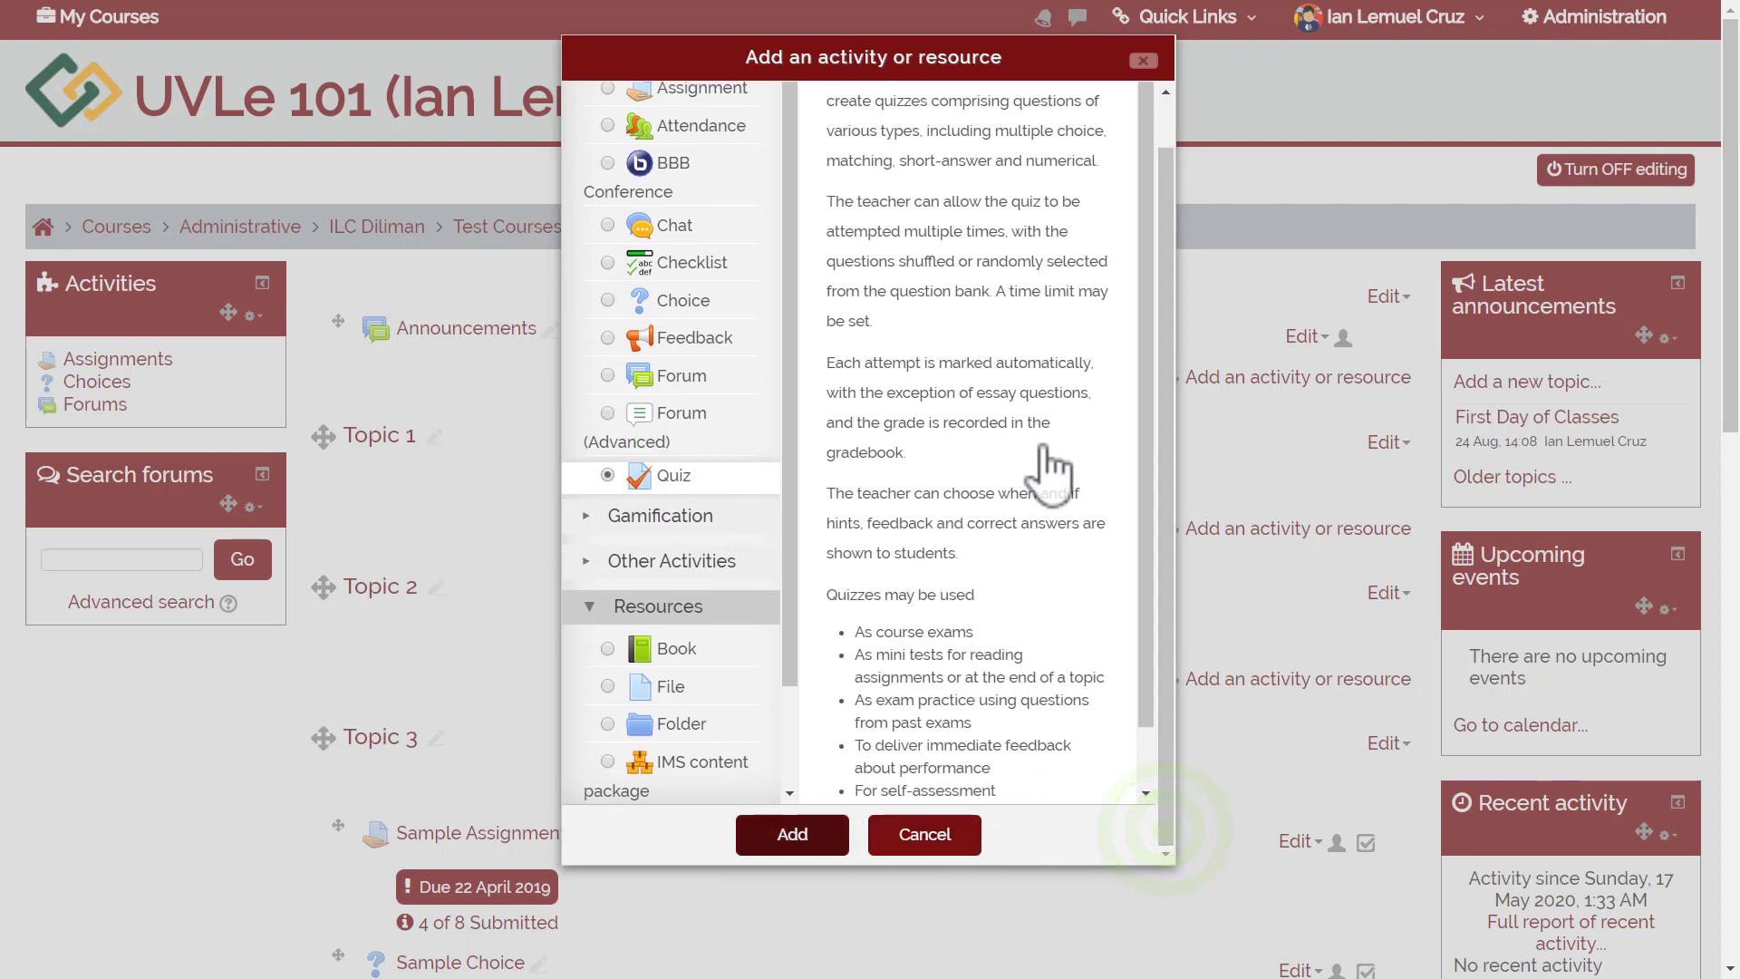
{"action": "double_click", "coordinate": [690, 483]}
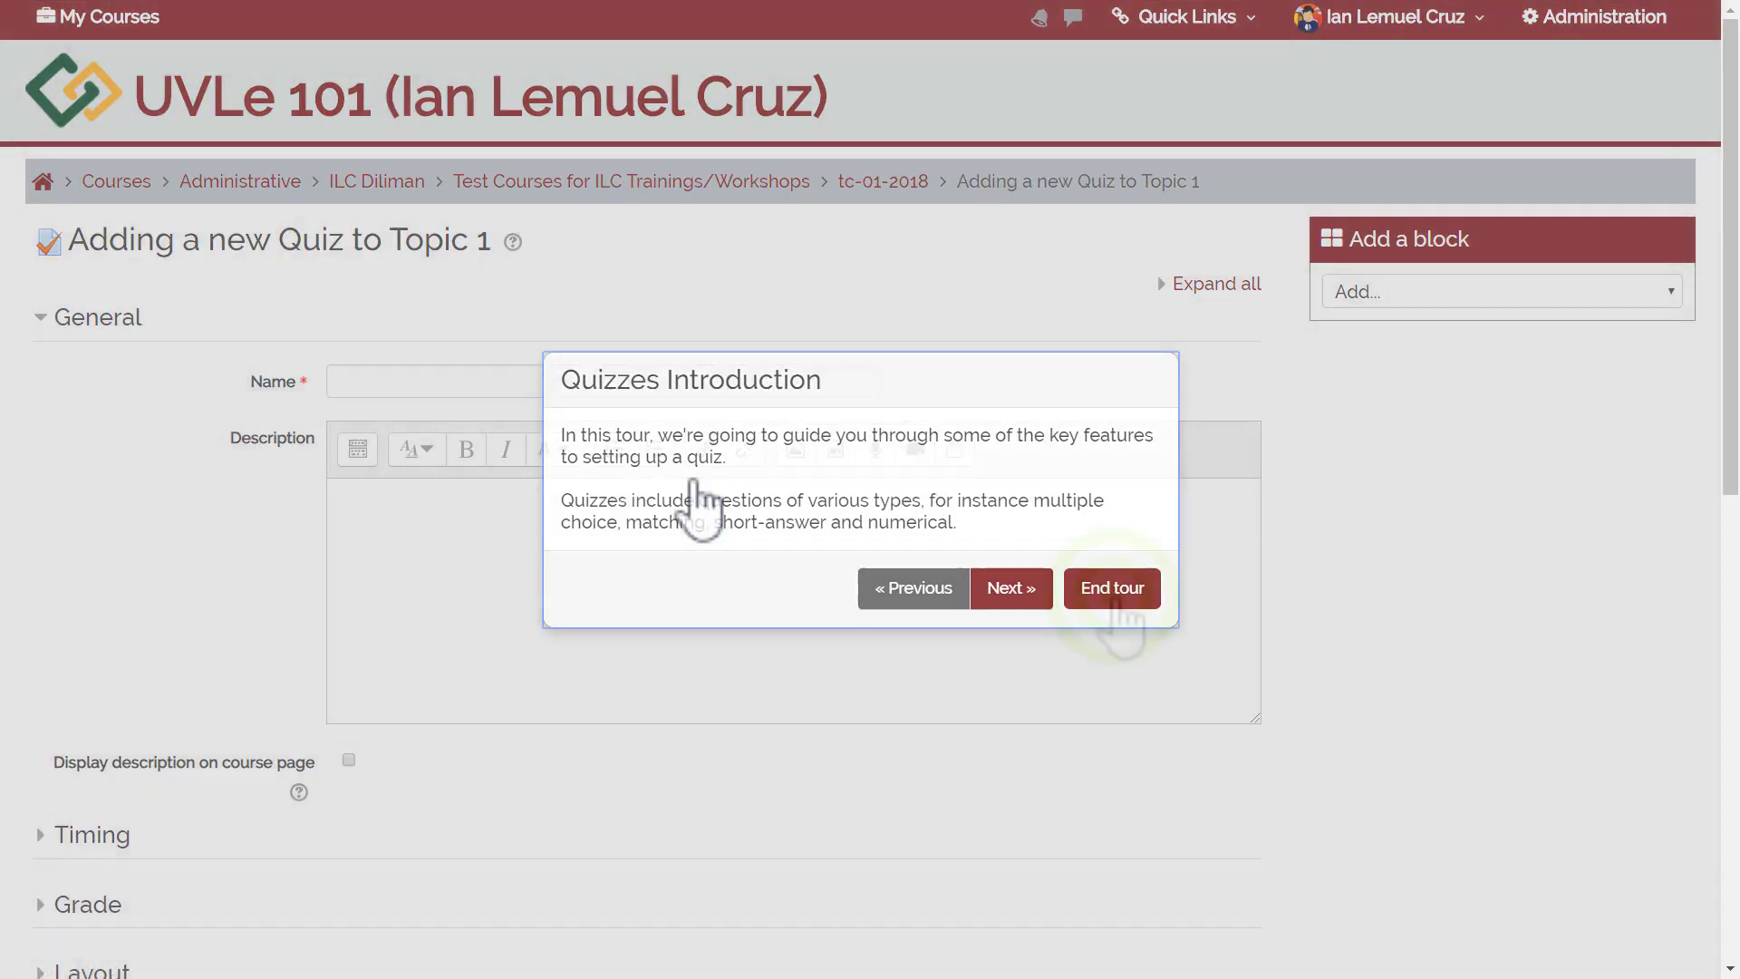
{"action": "left_click", "coordinate": [1114, 598]}
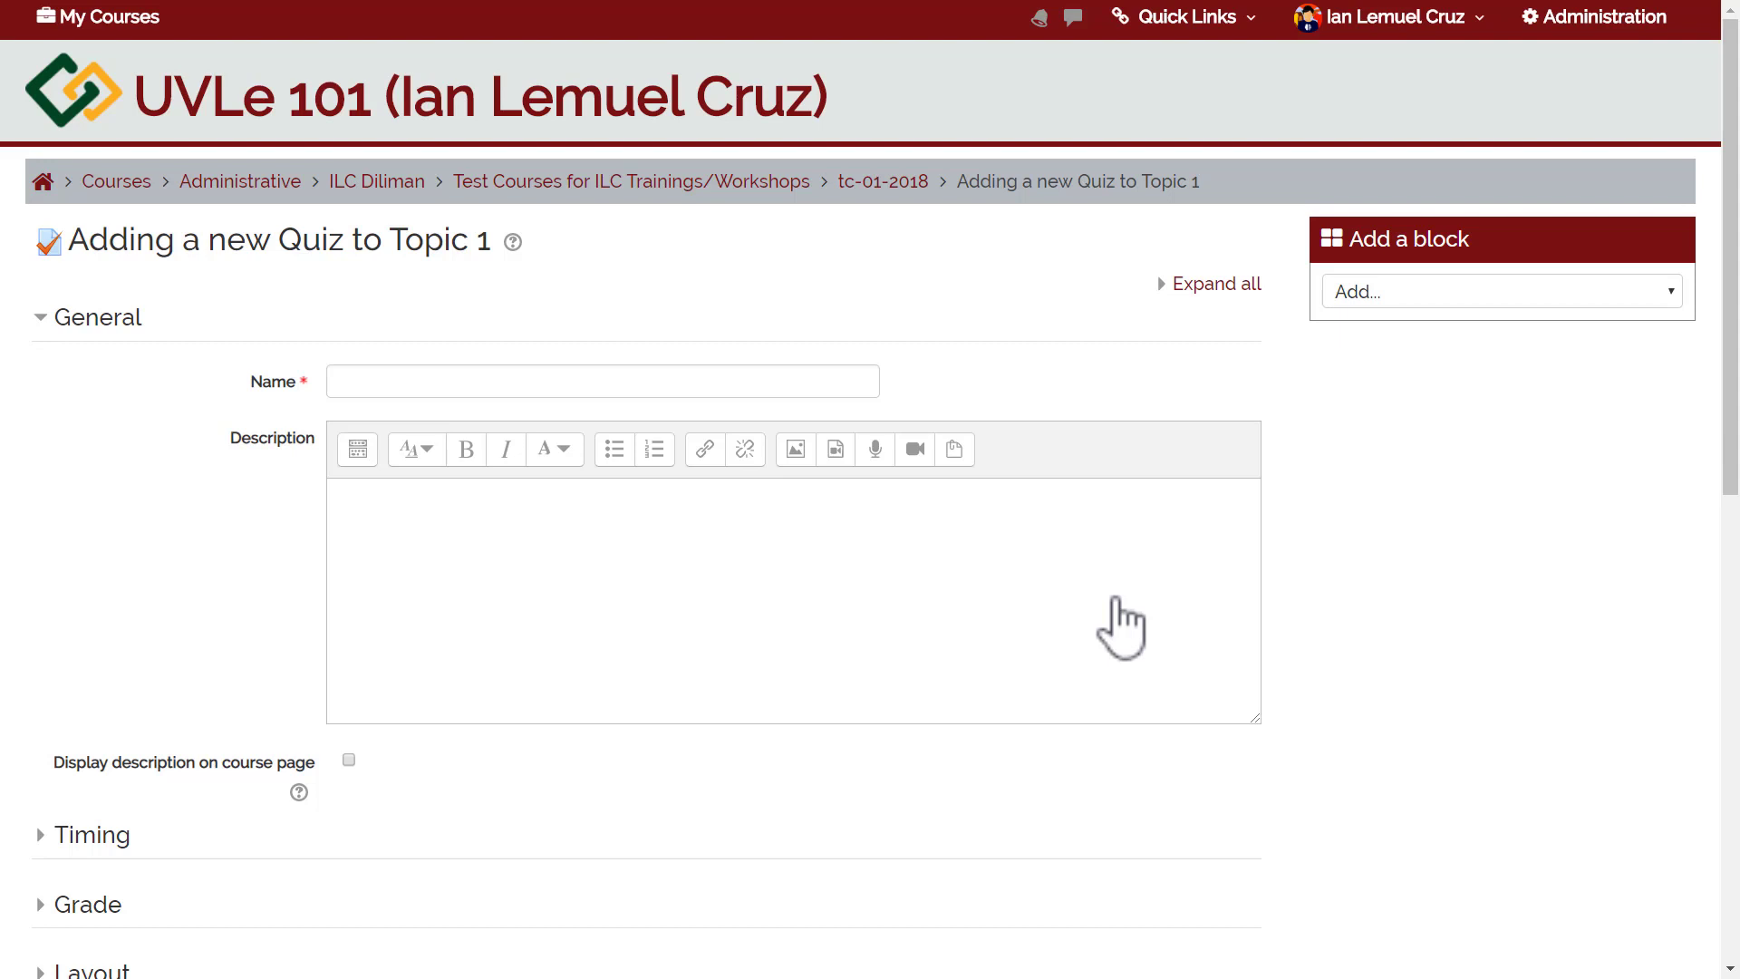
Name the quiz 'Sample Quiz' with the description 'This is timed online quiz.'.
{"action": "left_click", "coordinate": [544, 376]}
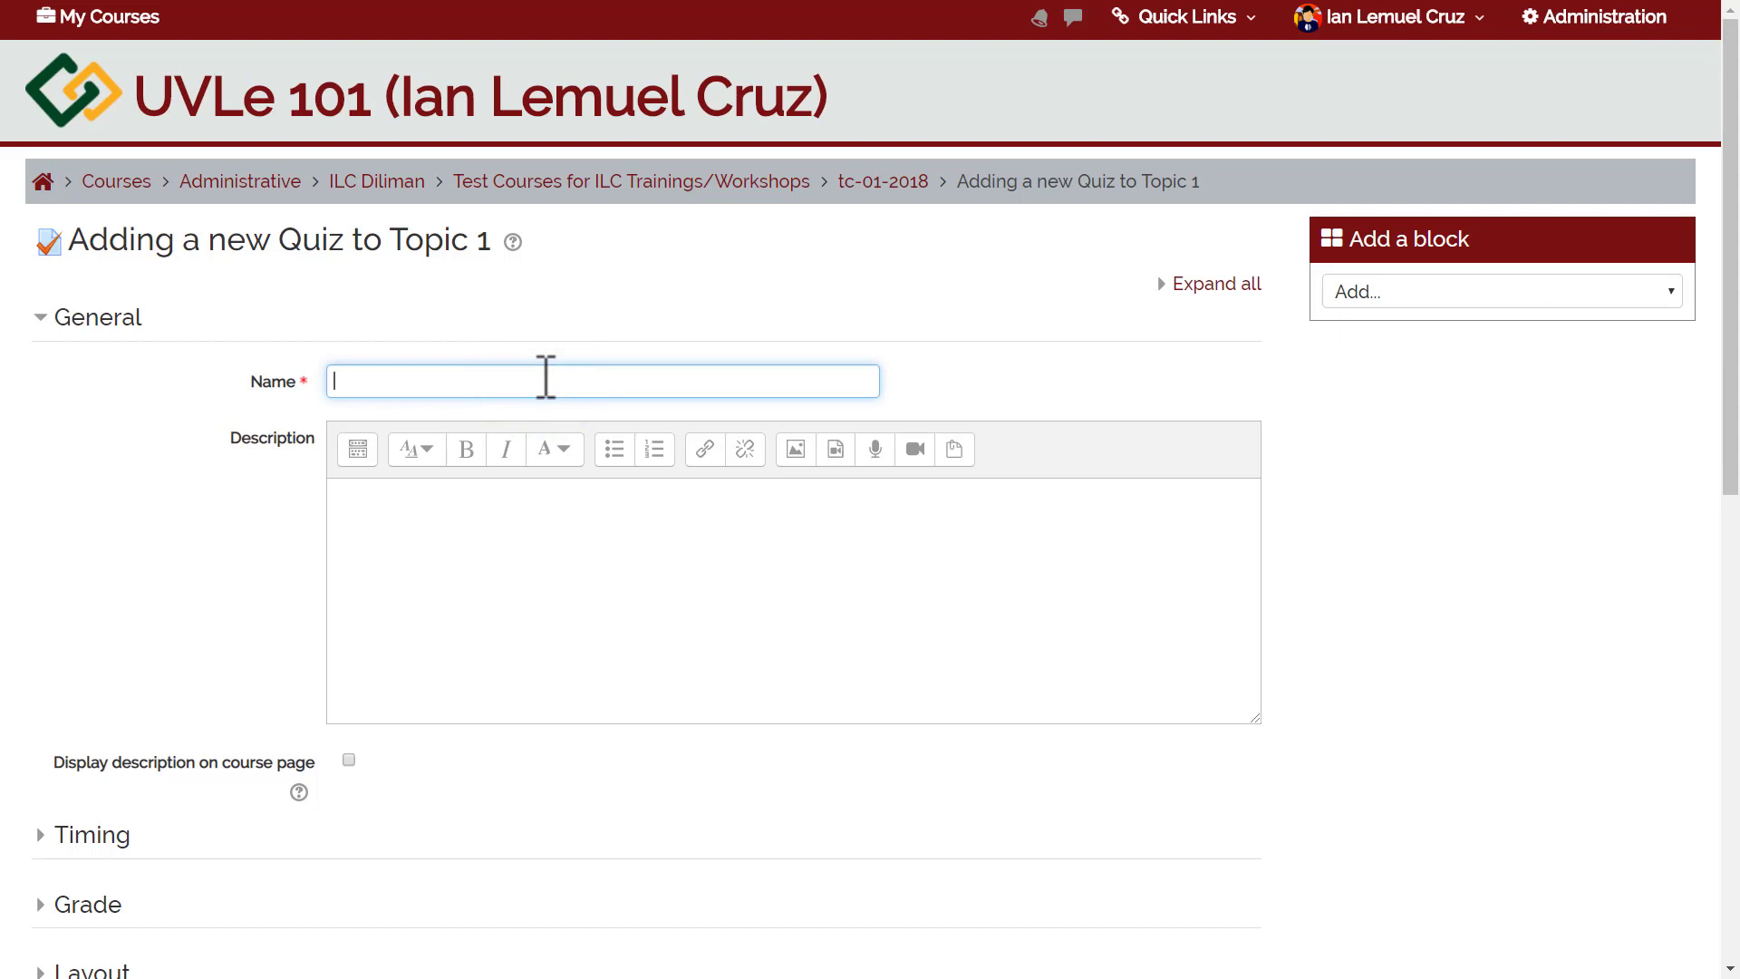
{"action": "type", "text": "Sample Quiz"}
{"action": "left_click", "coordinate": [499, 576]}
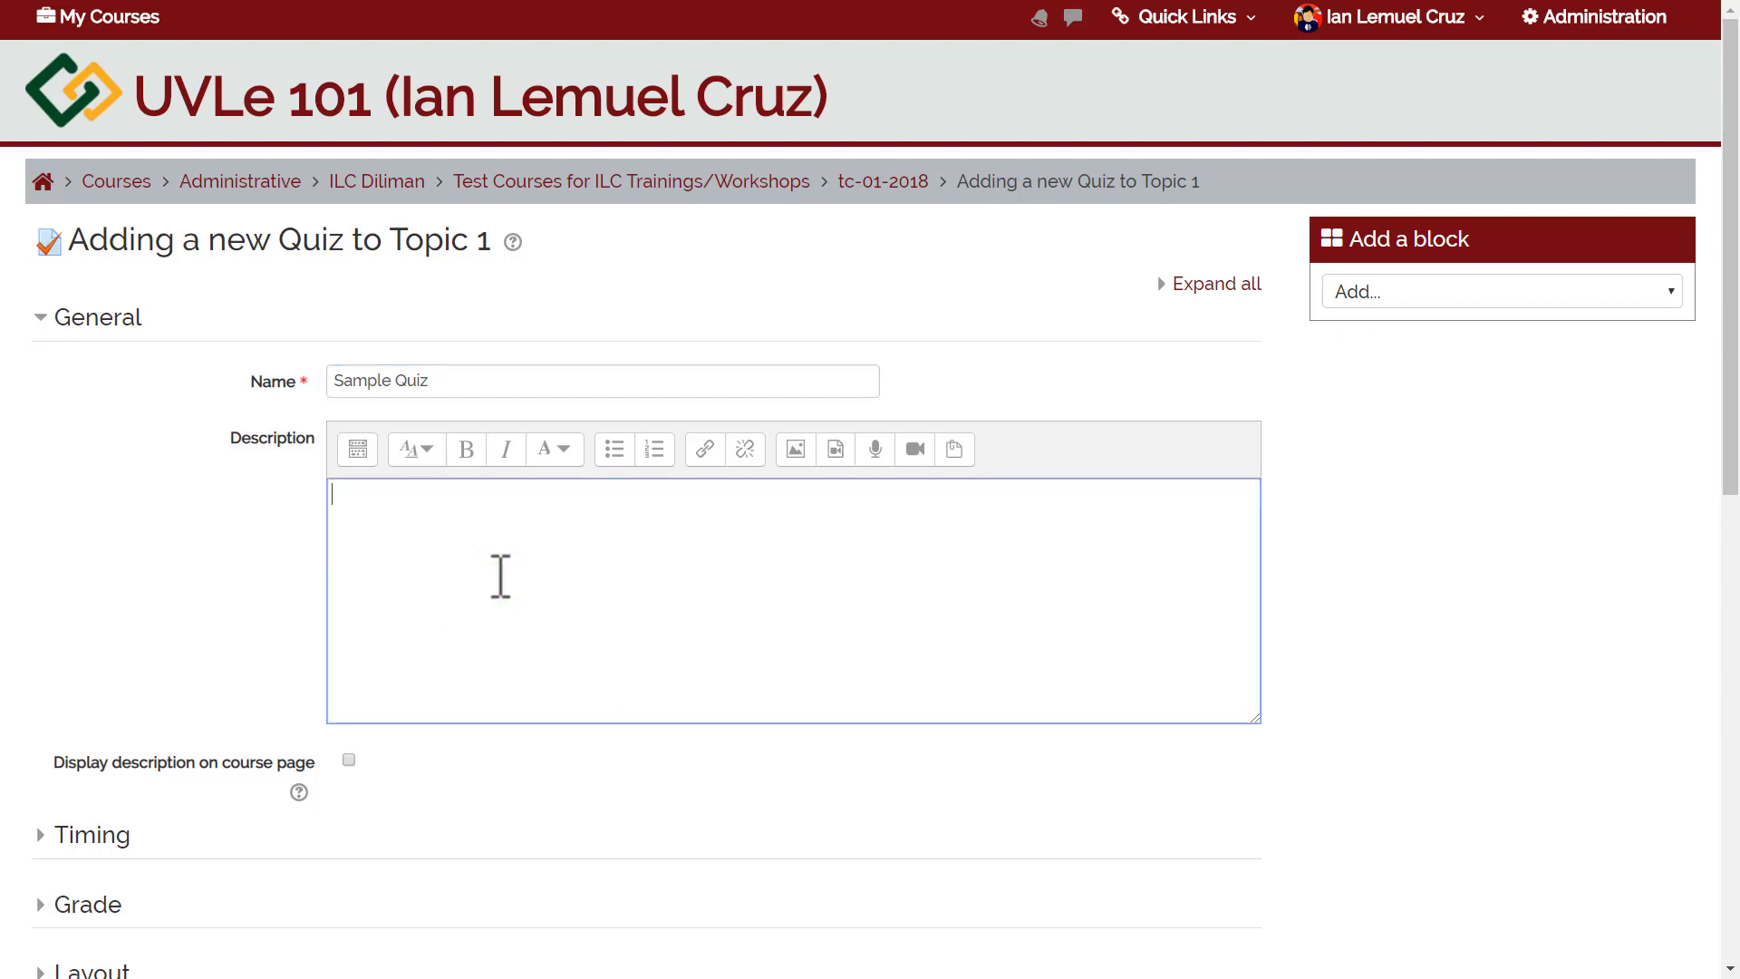
{"action": "type", "text": "Ti"}
{"action": "type", "text": "his is timed "}
{"action": "type", "text": "qu"}
{"action": "key", "text": "BackSpace"}
{"action": "key", "text": "BackSpace"}
{"action": "type", "text": "online quiz."}
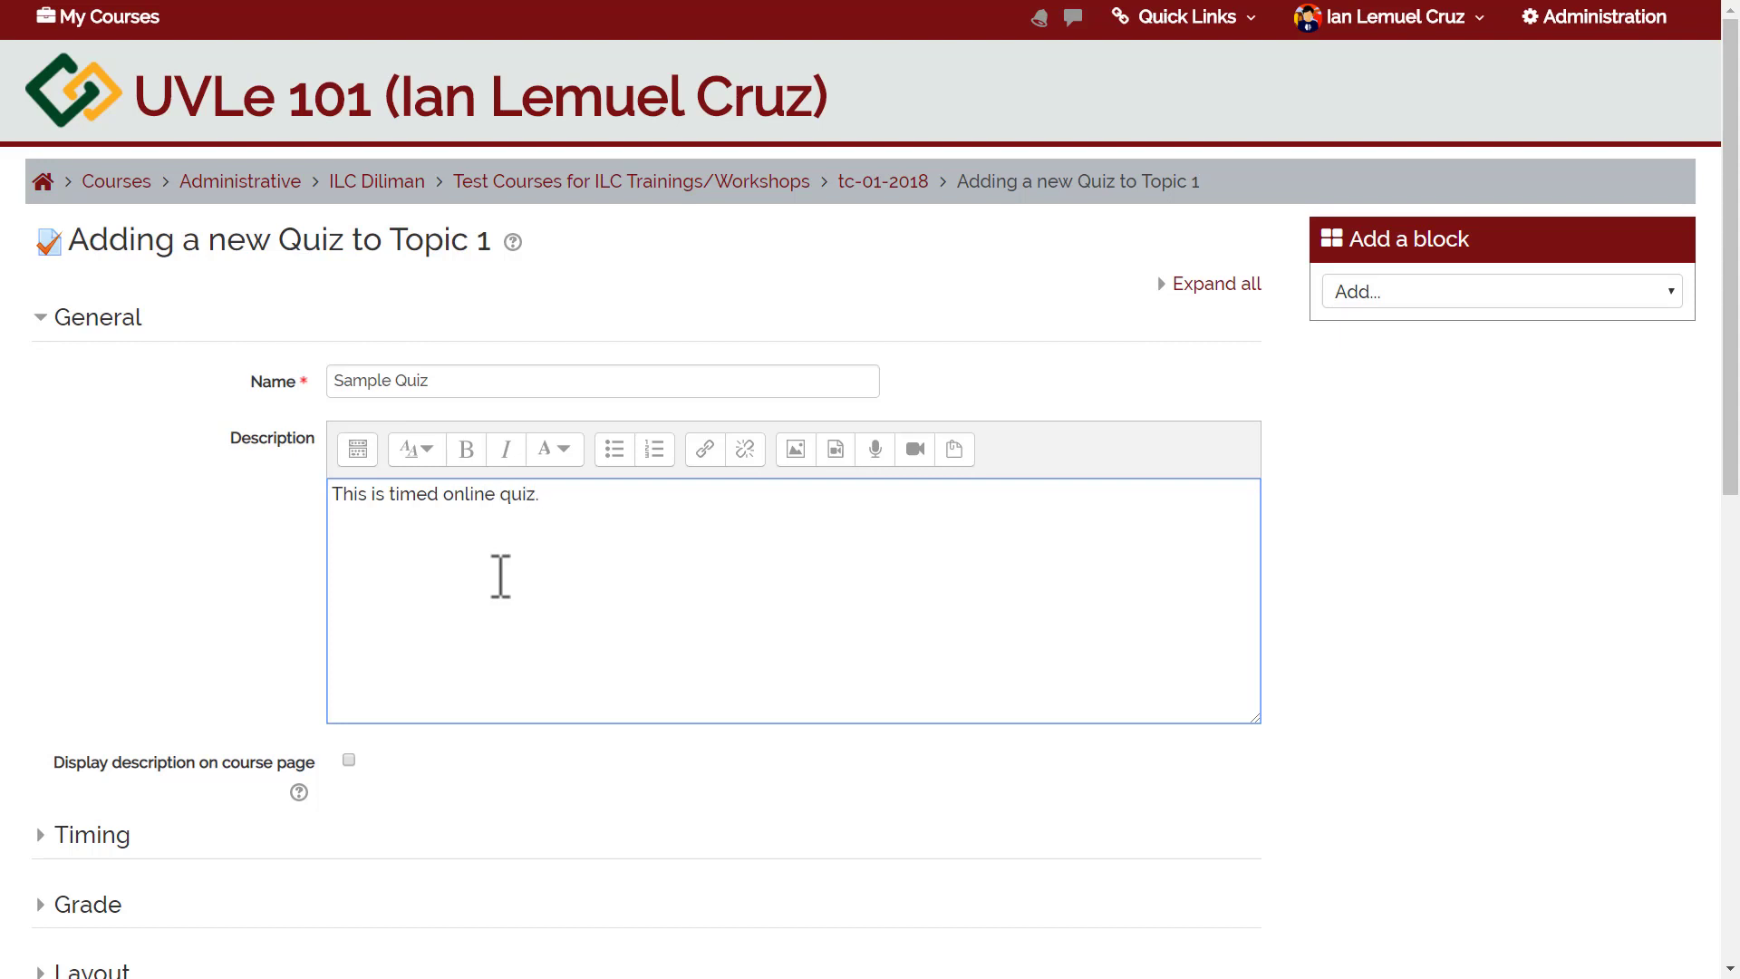
{"action": "left_click_drag", "start_coordinate": [1737, 282], "coordinate": [1738, 394]}
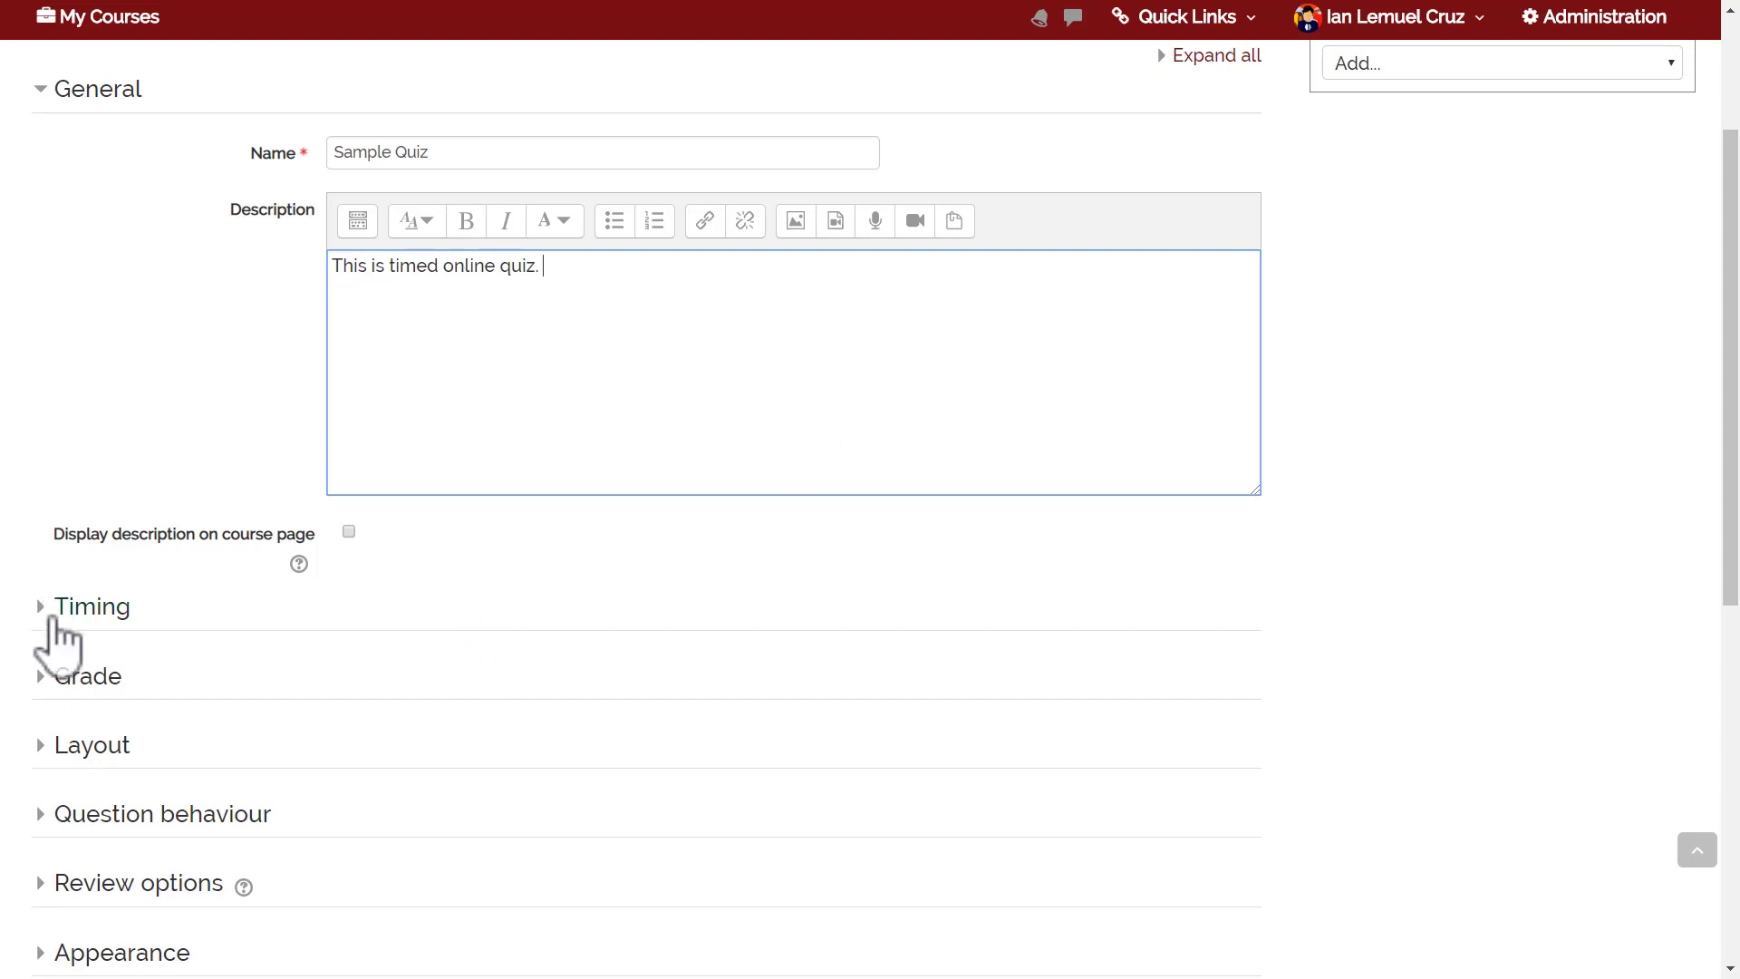
In the Timing section, enable a time limit of 5 minutes.
{"action": "left_click", "coordinate": [1704, 440]}
{"action": "left_click_drag", "start_coordinate": [1734, 388], "coordinate": [1734, 476]}
{"action": "left_click", "coordinate": [113, 459]}
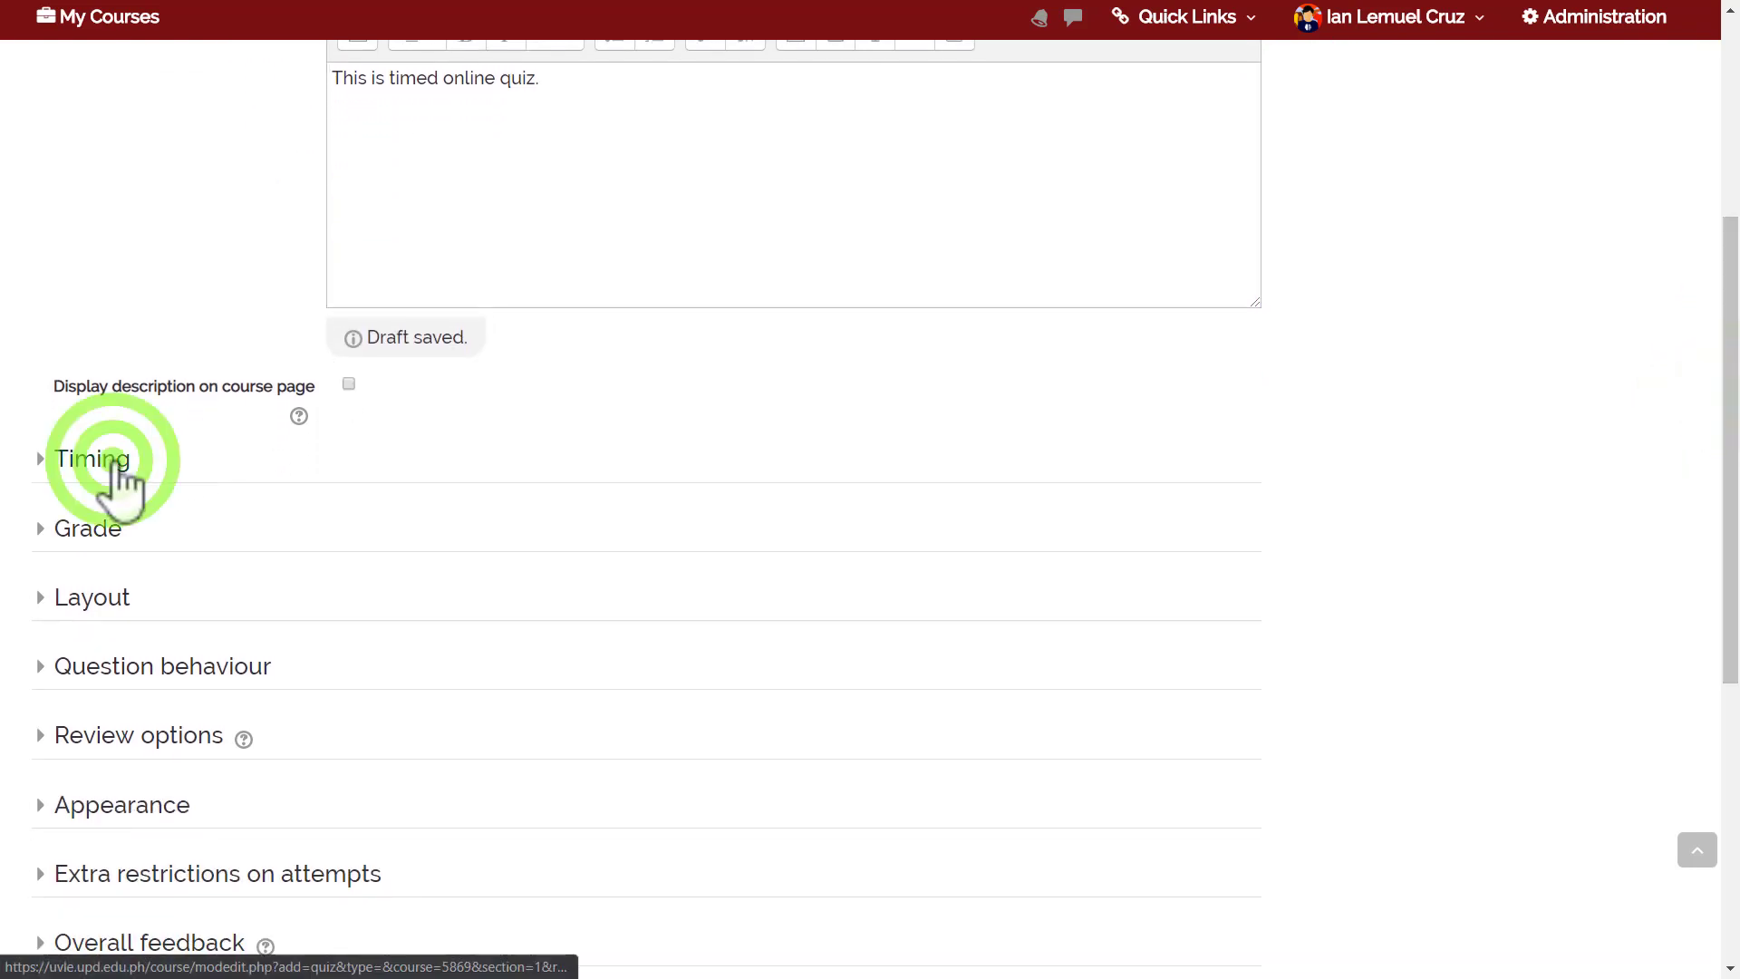
{"action": "left_click_drag", "start_coordinate": [1728, 350], "coordinate": [1728, 404]}
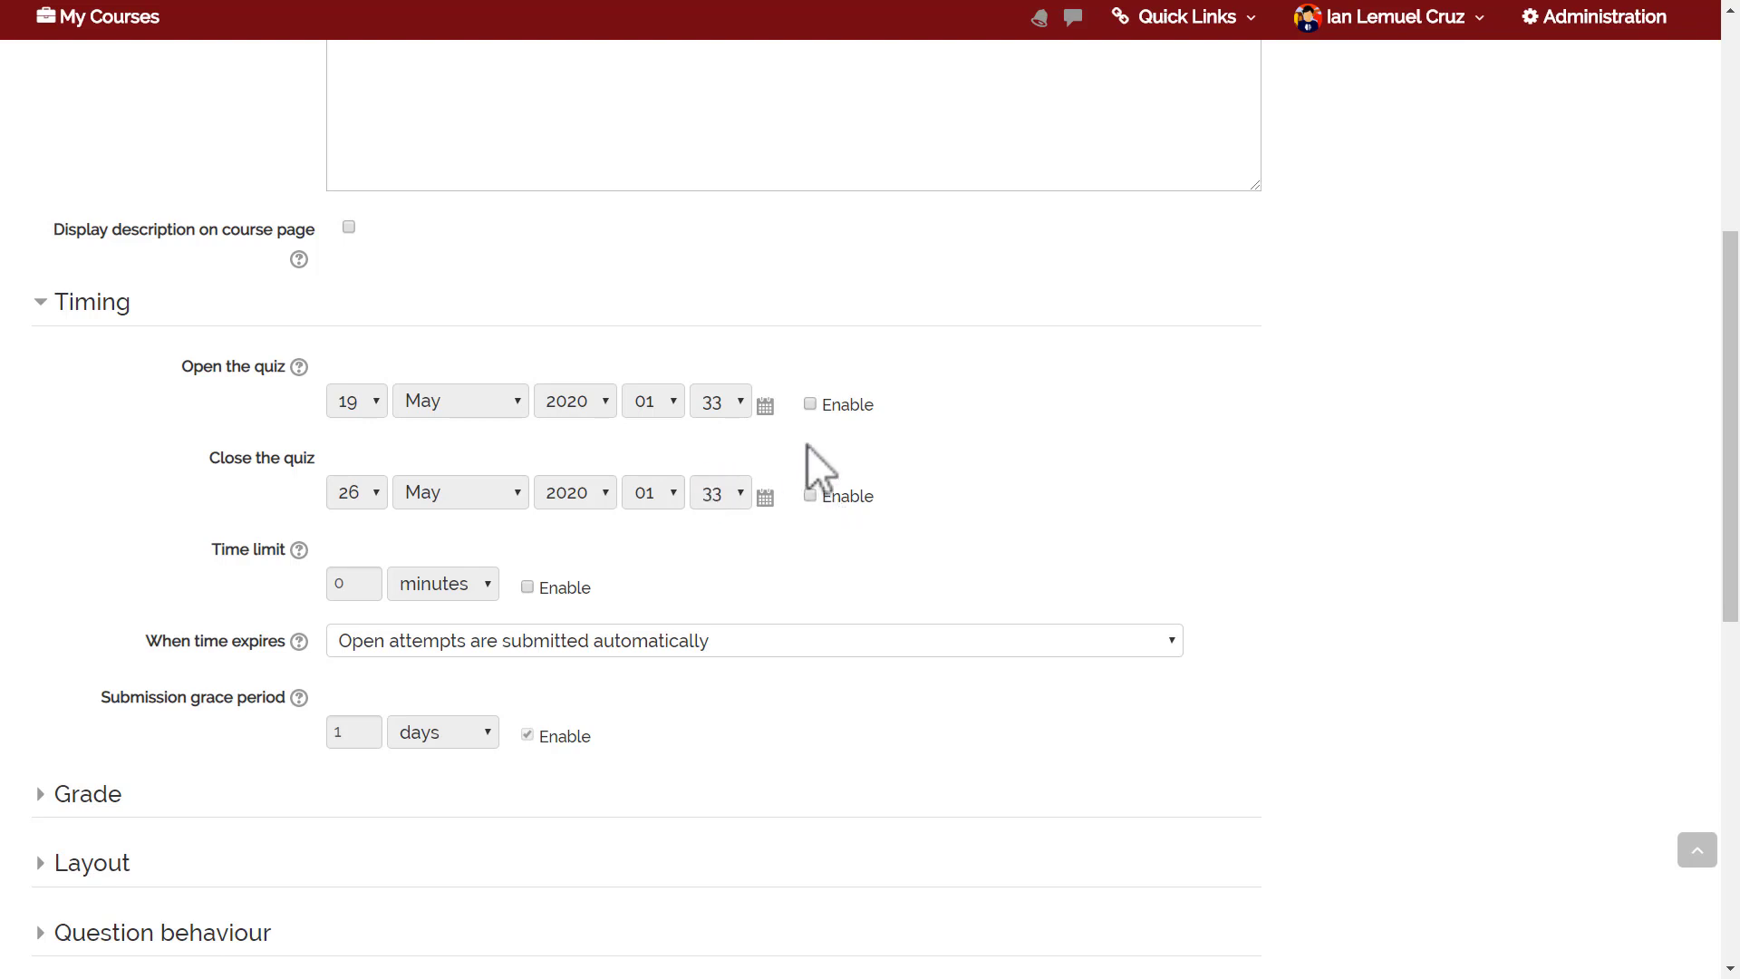
{"action": "left_click", "coordinate": [535, 589]}
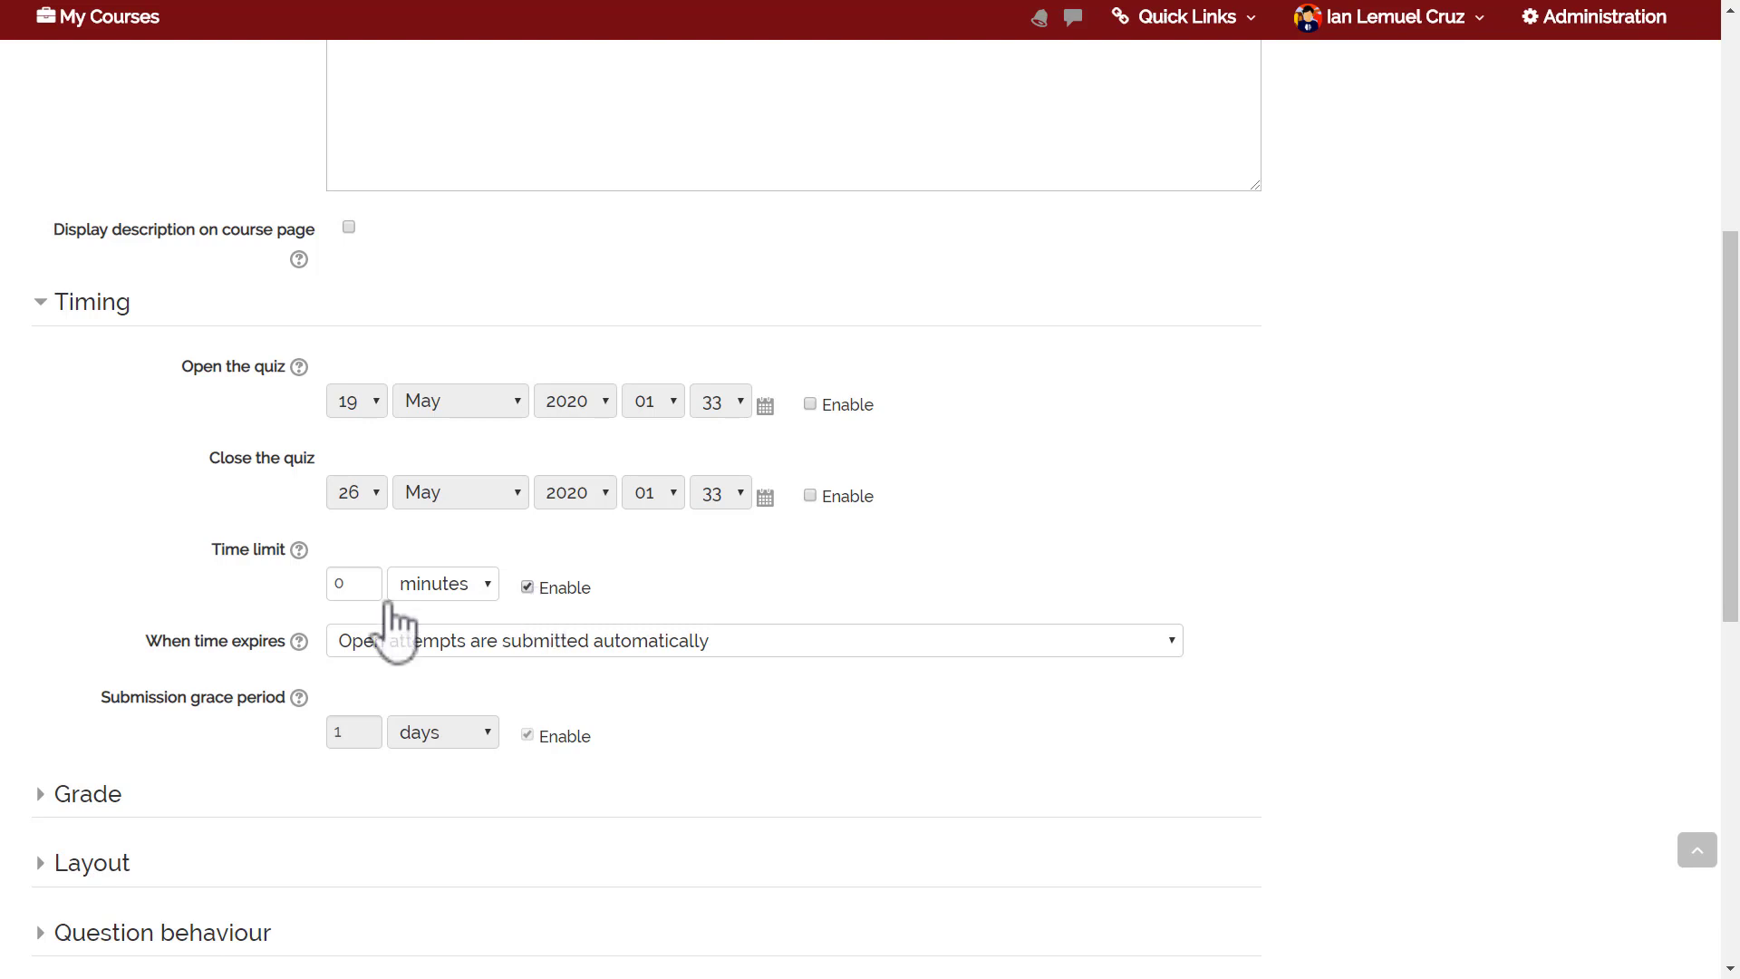
{"action": "left_click", "coordinate": [351, 587]}
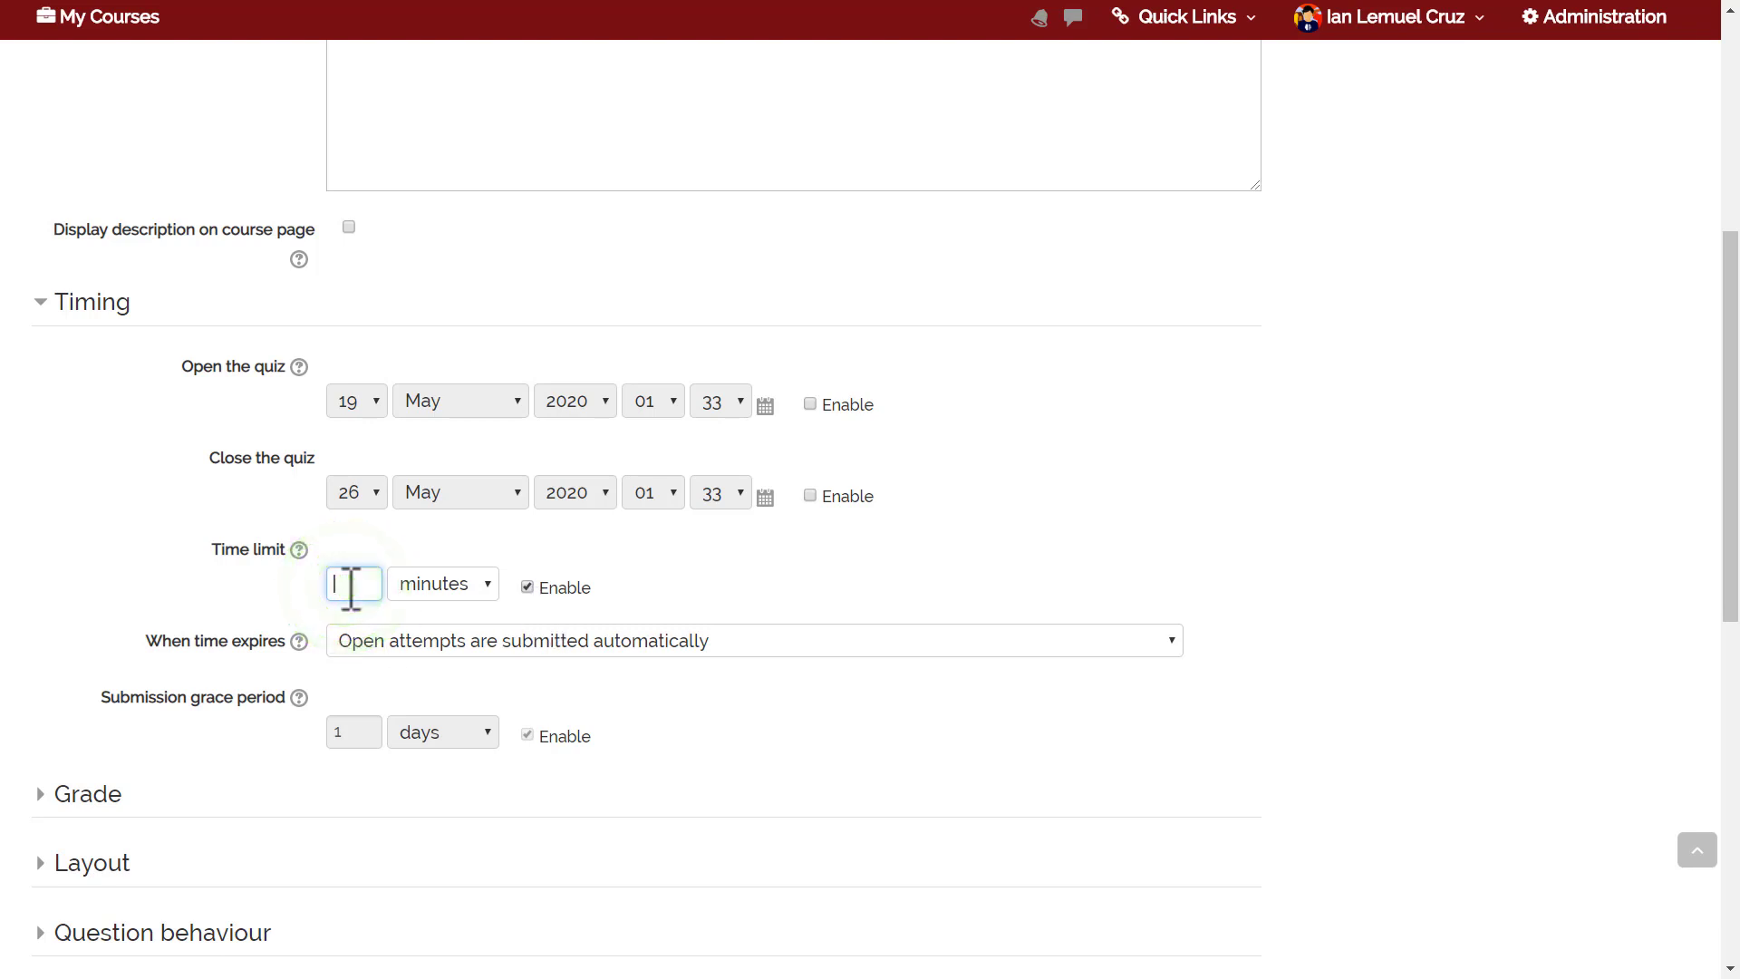
{"action": "type", "text": "5"}
{"action": "left_click", "coordinate": [83, 578]}
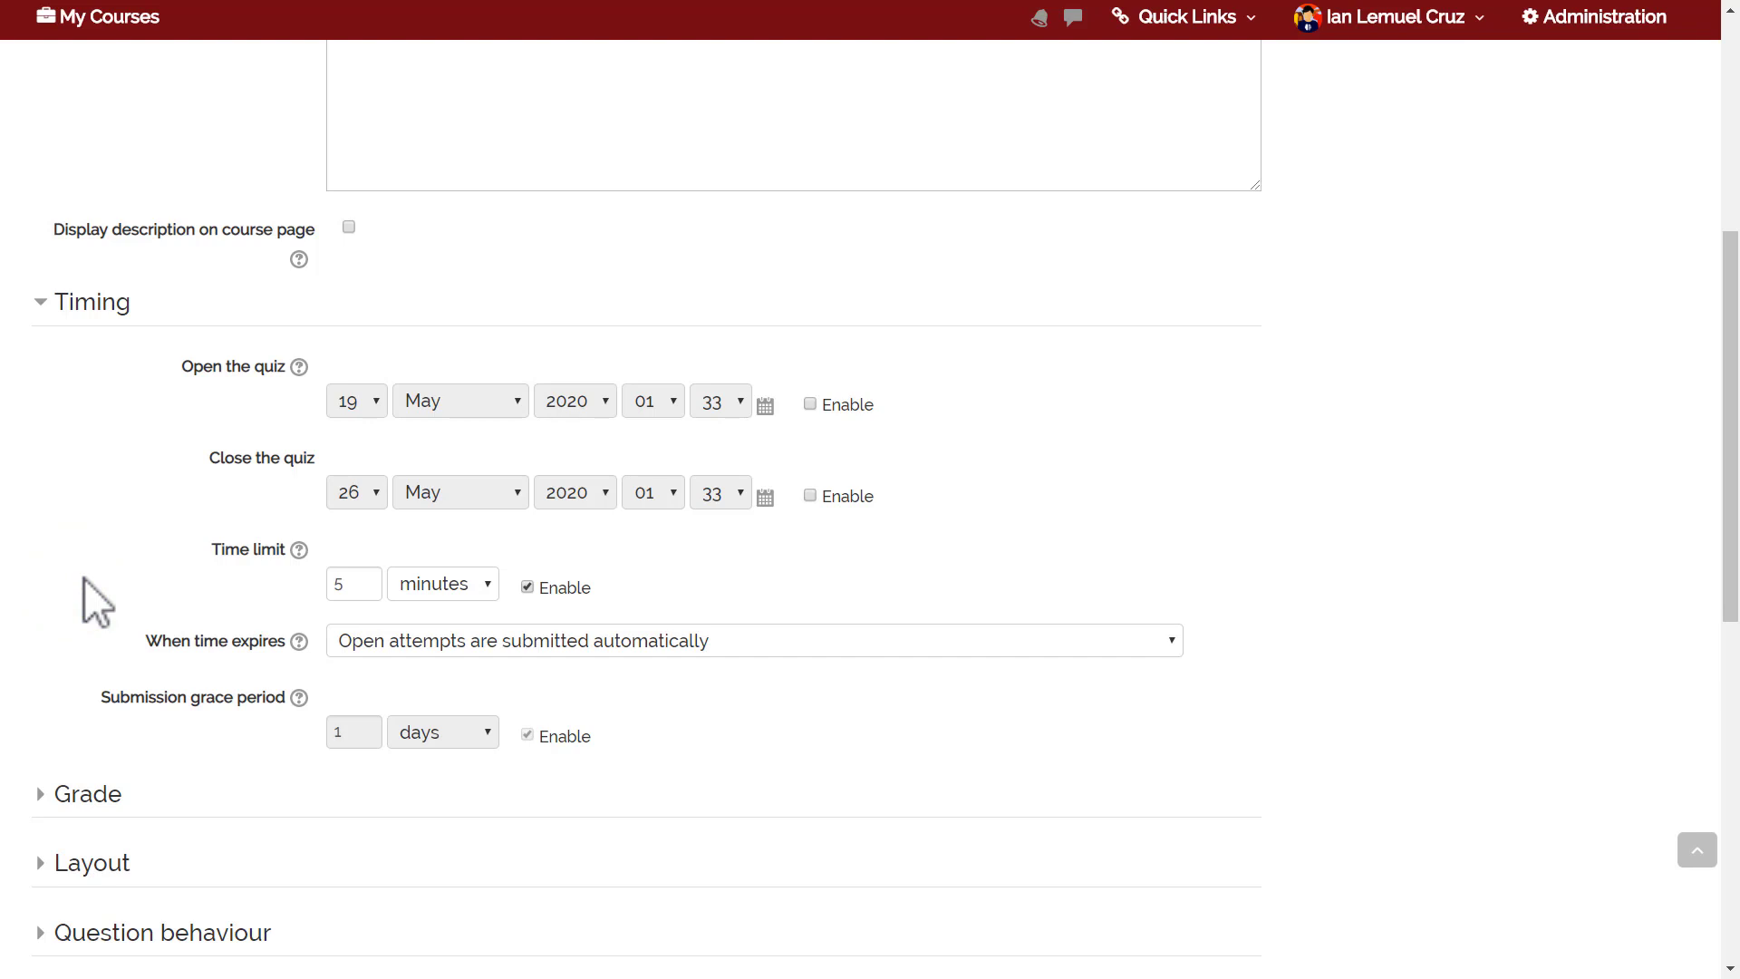
Read the time-expiry help and keep 'Open attempts are submitted automatically' when time expires.
{"action": "left_click", "coordinate": [299, 642]}
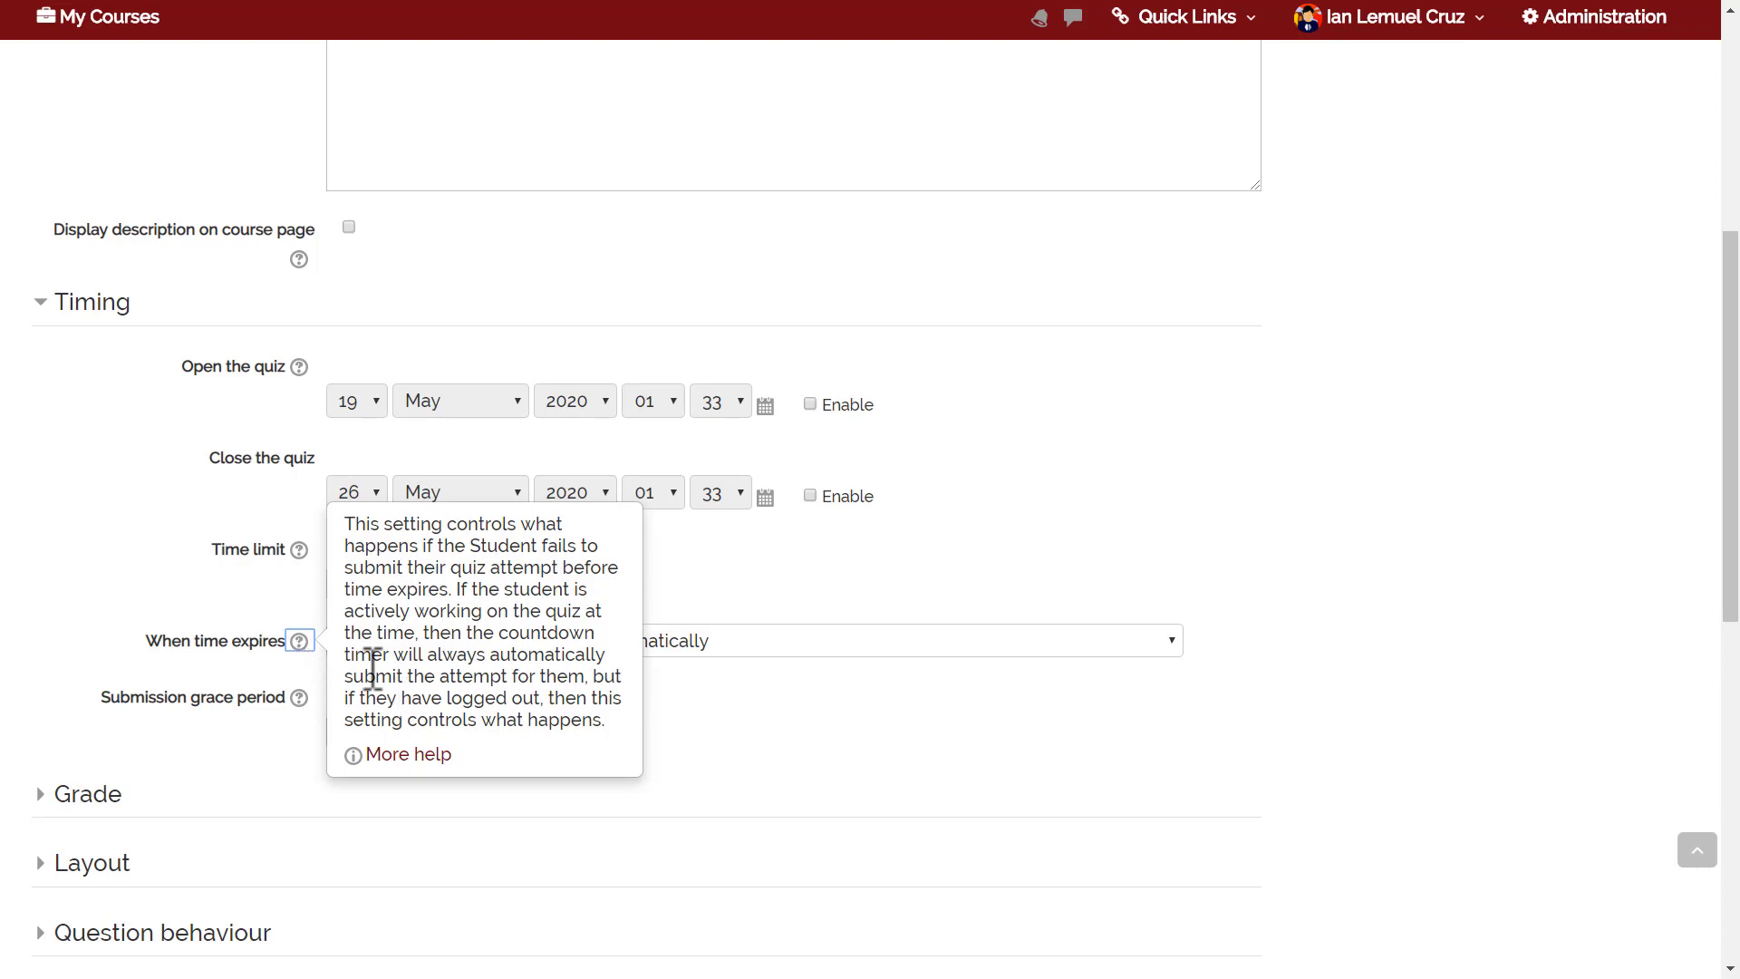
{"action": "left_click", "coordinate": [760, 685]}
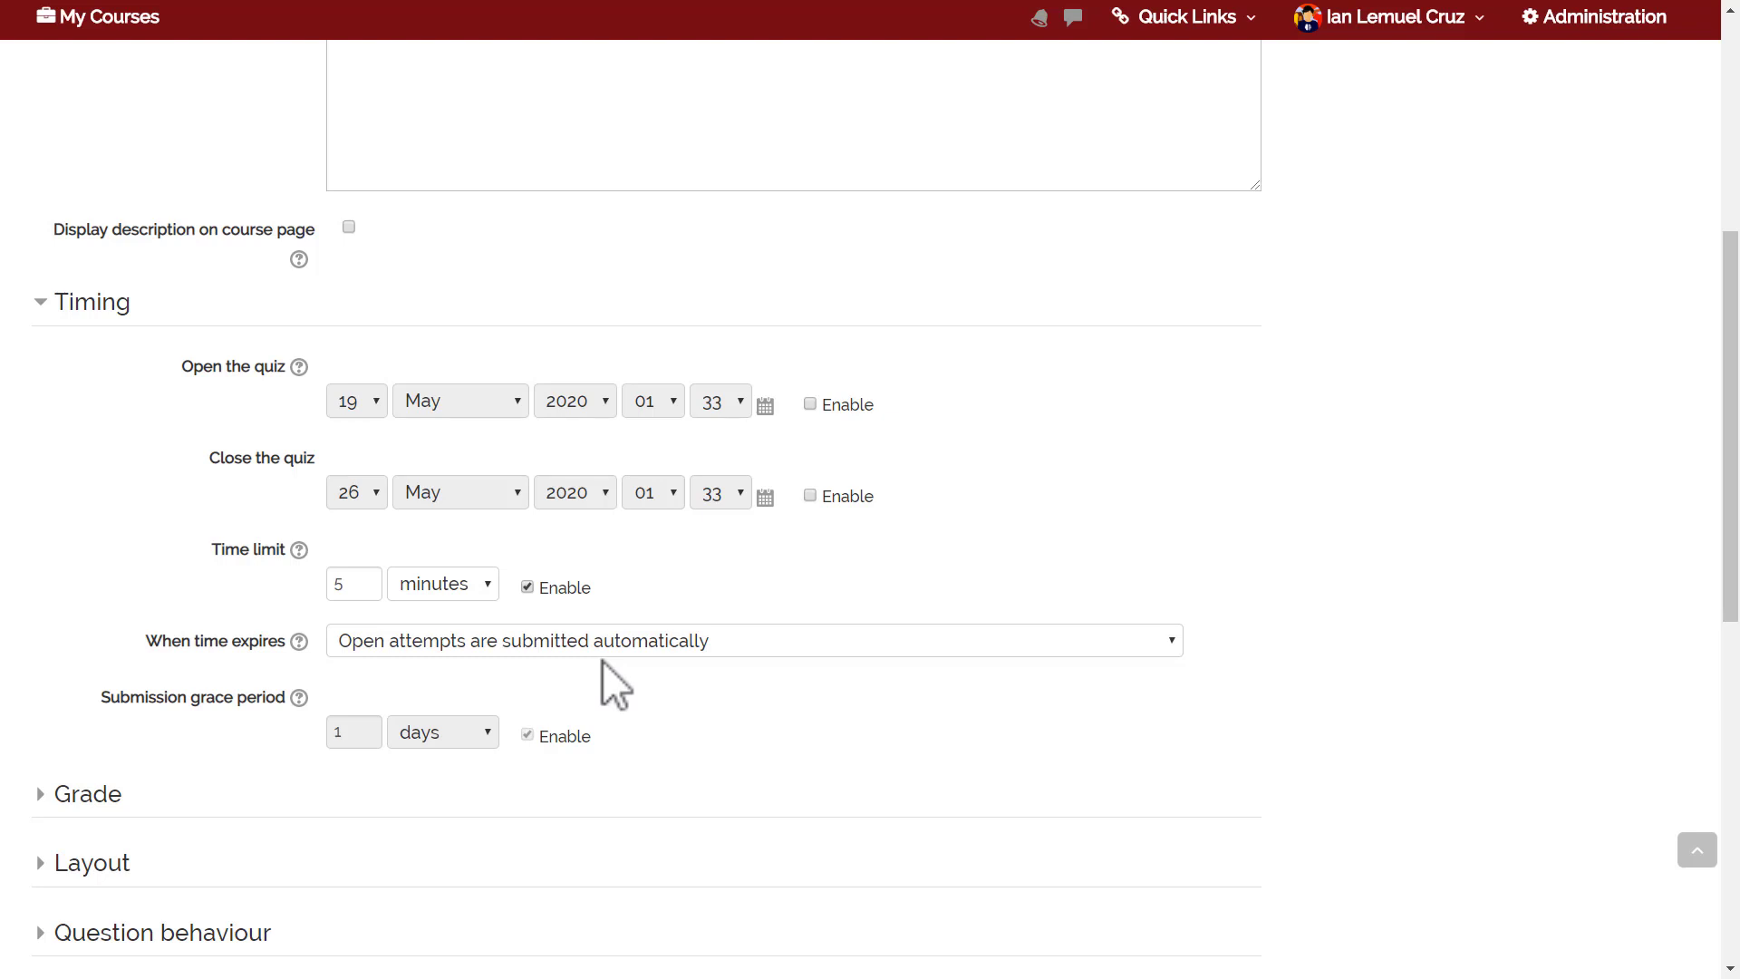
{"action": "left_click", "coordinate": [594, 643]}
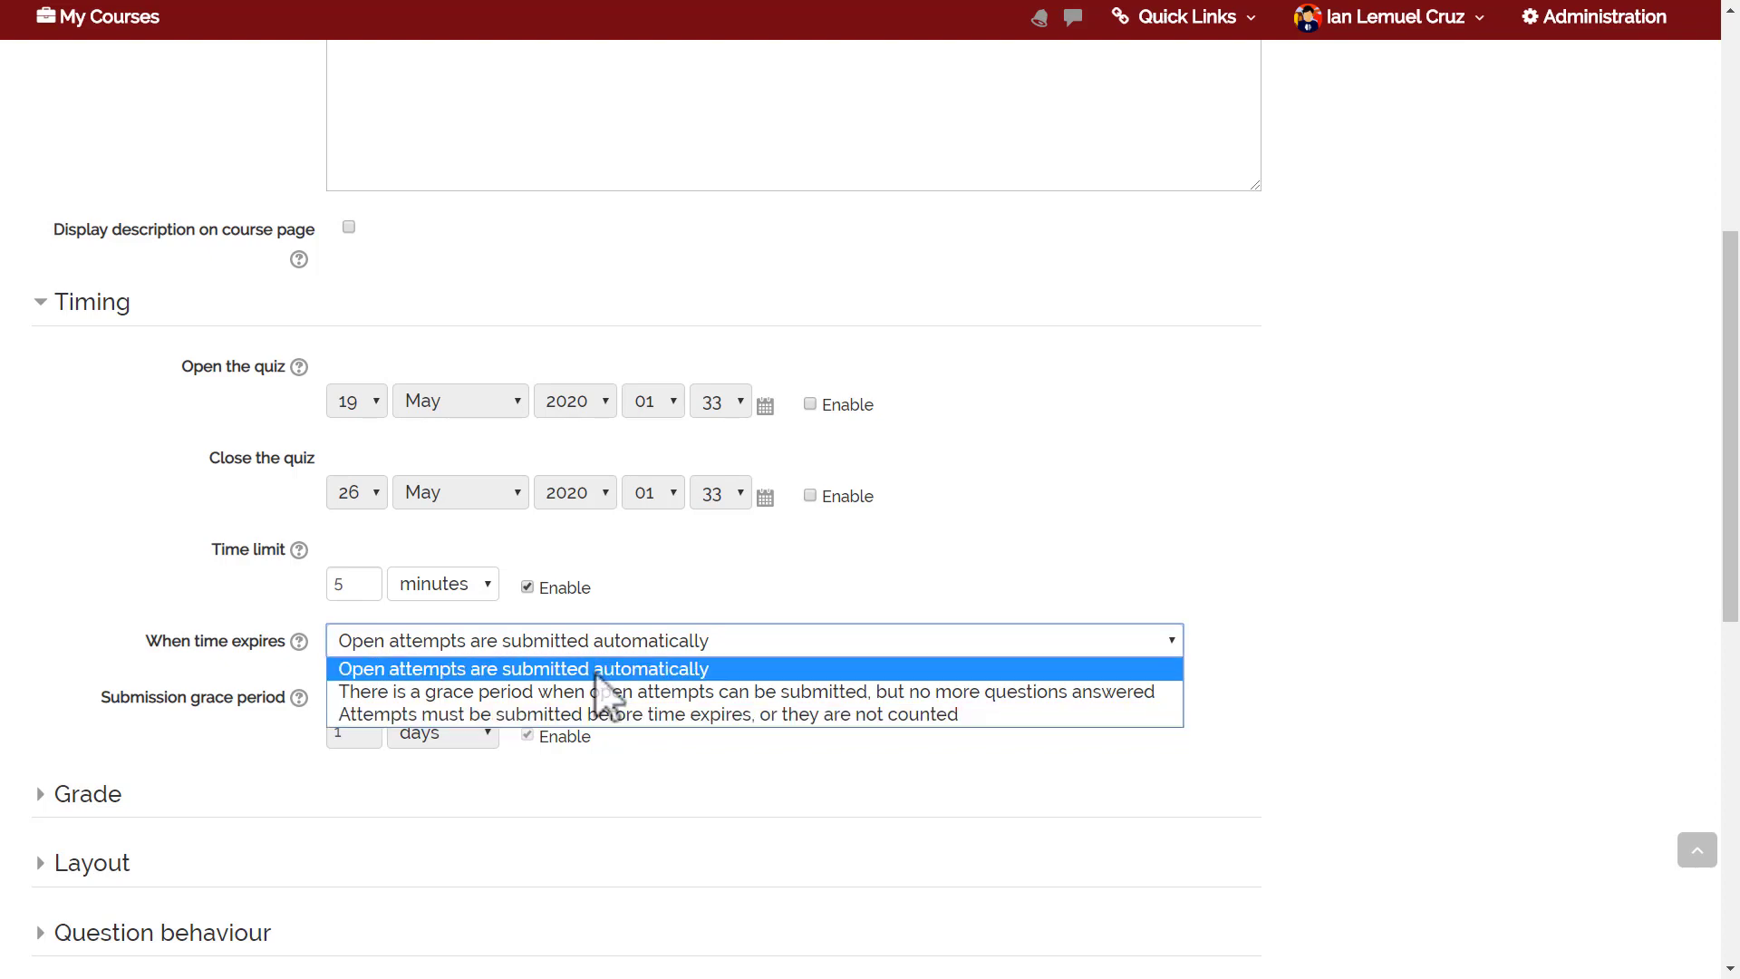
{"action": "left_click", "coordinate": [595, 672]}
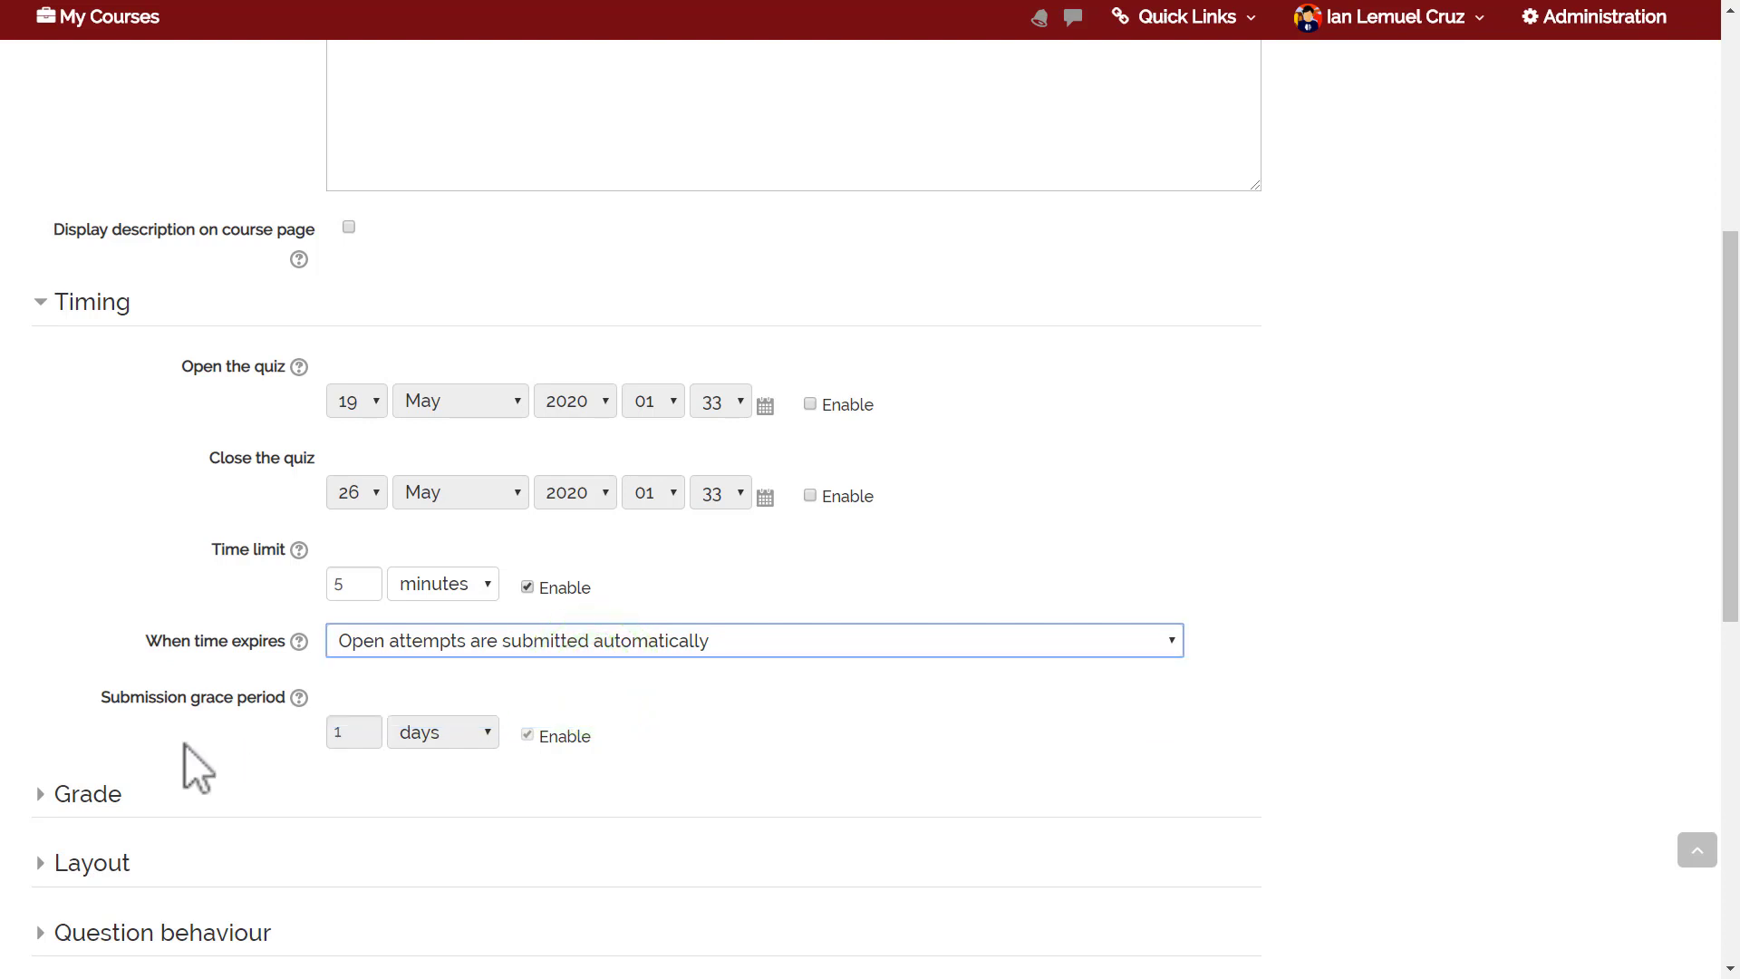
{"action": "left_click", "coordinate": [355, 634]}
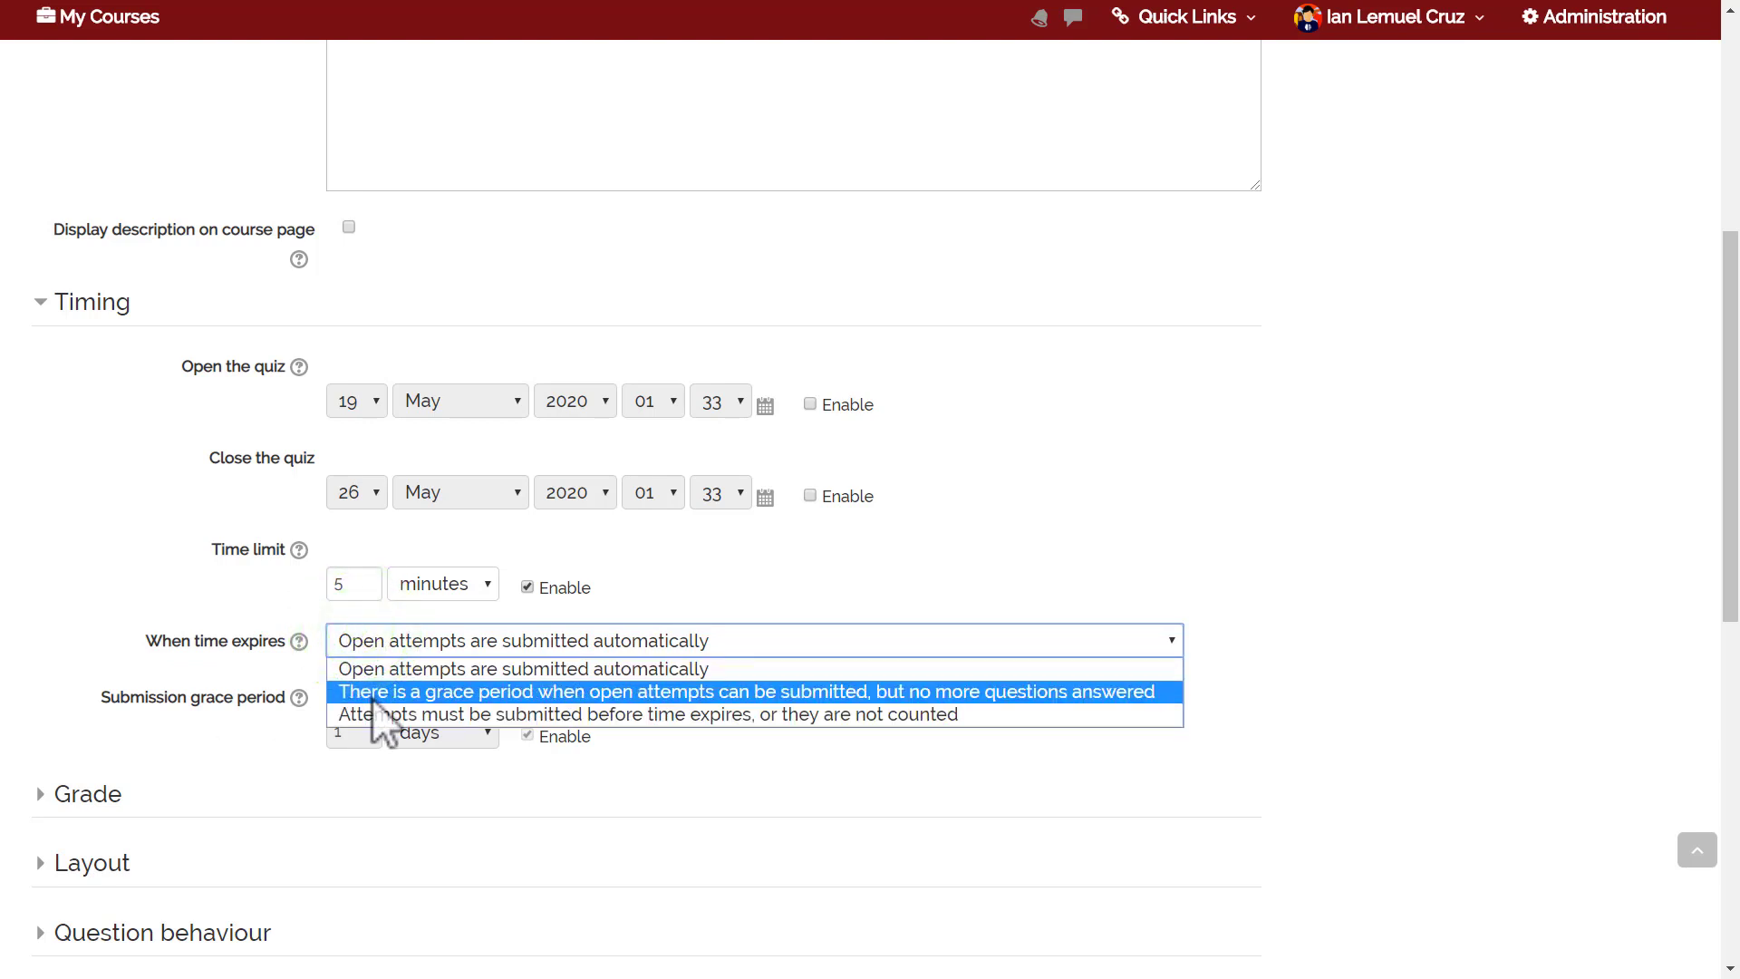
{"action": "left_click", "coordinate": [369, 667]}
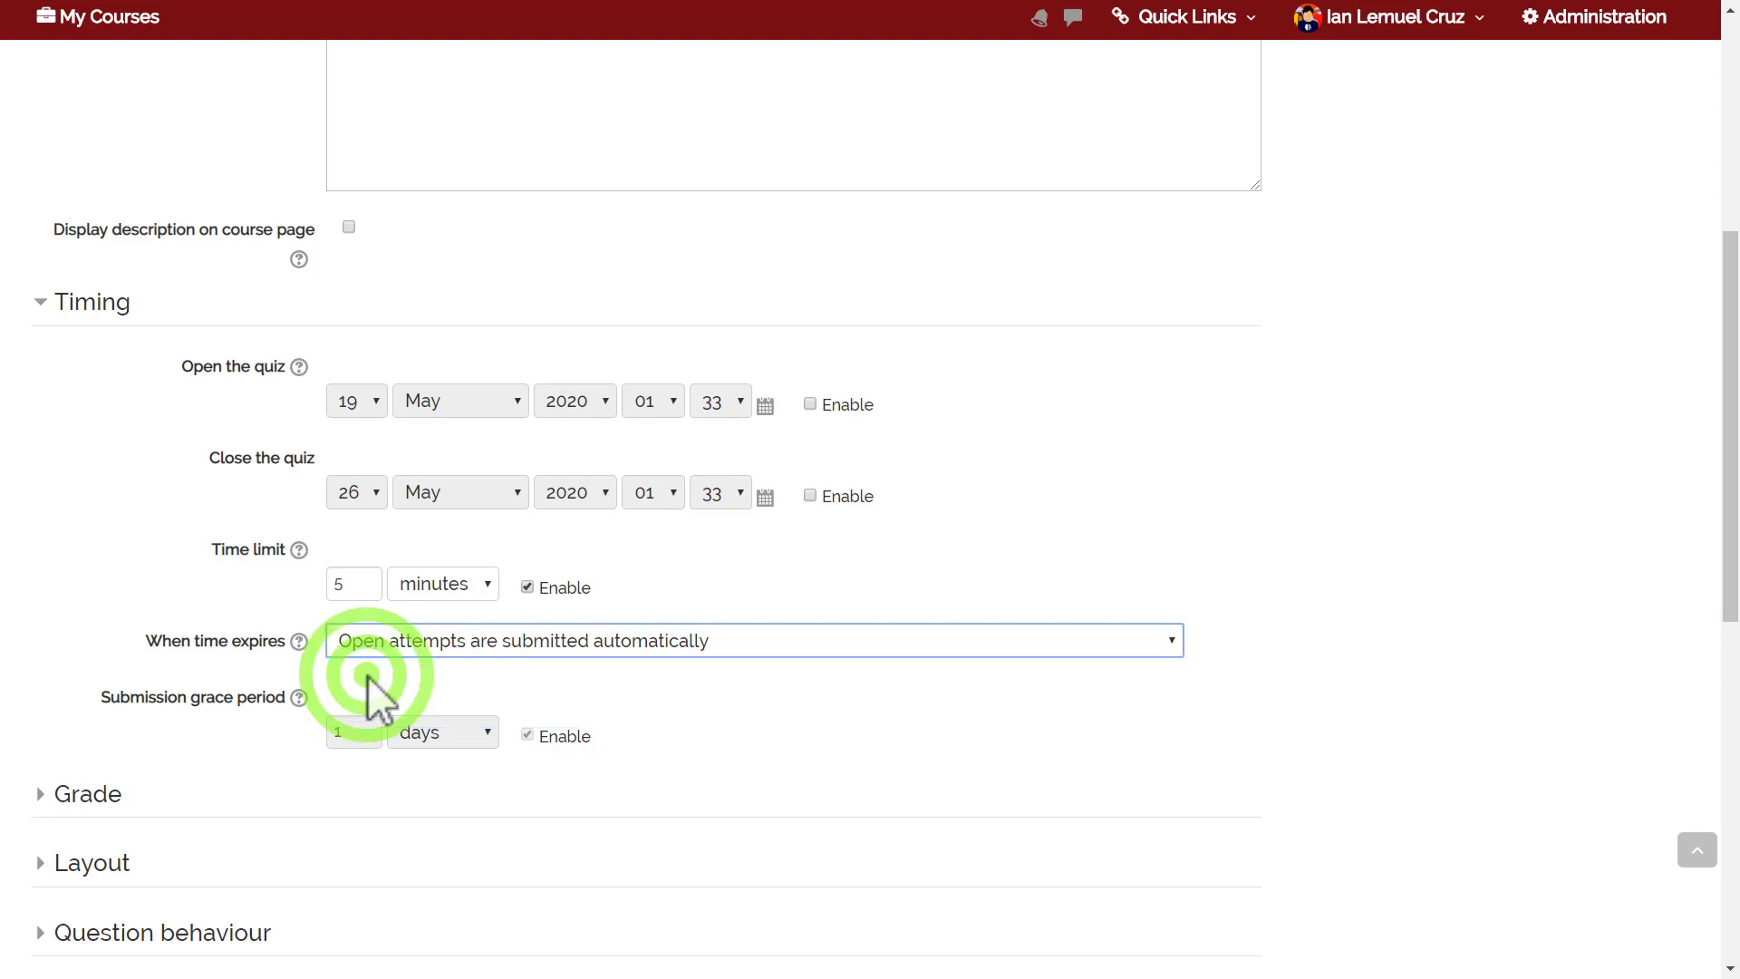
{"action": "left_click", "coordinate": [1731, 428]}
{"action": "left_click_drag", "start_coordinate": [1734, 429], "coordinate": [1734, 530]}
Set Attempts allowed to Unlimited, keeping Highest grade as the grading method.
{"action": "left_click", "coordinate": [73, 540]}
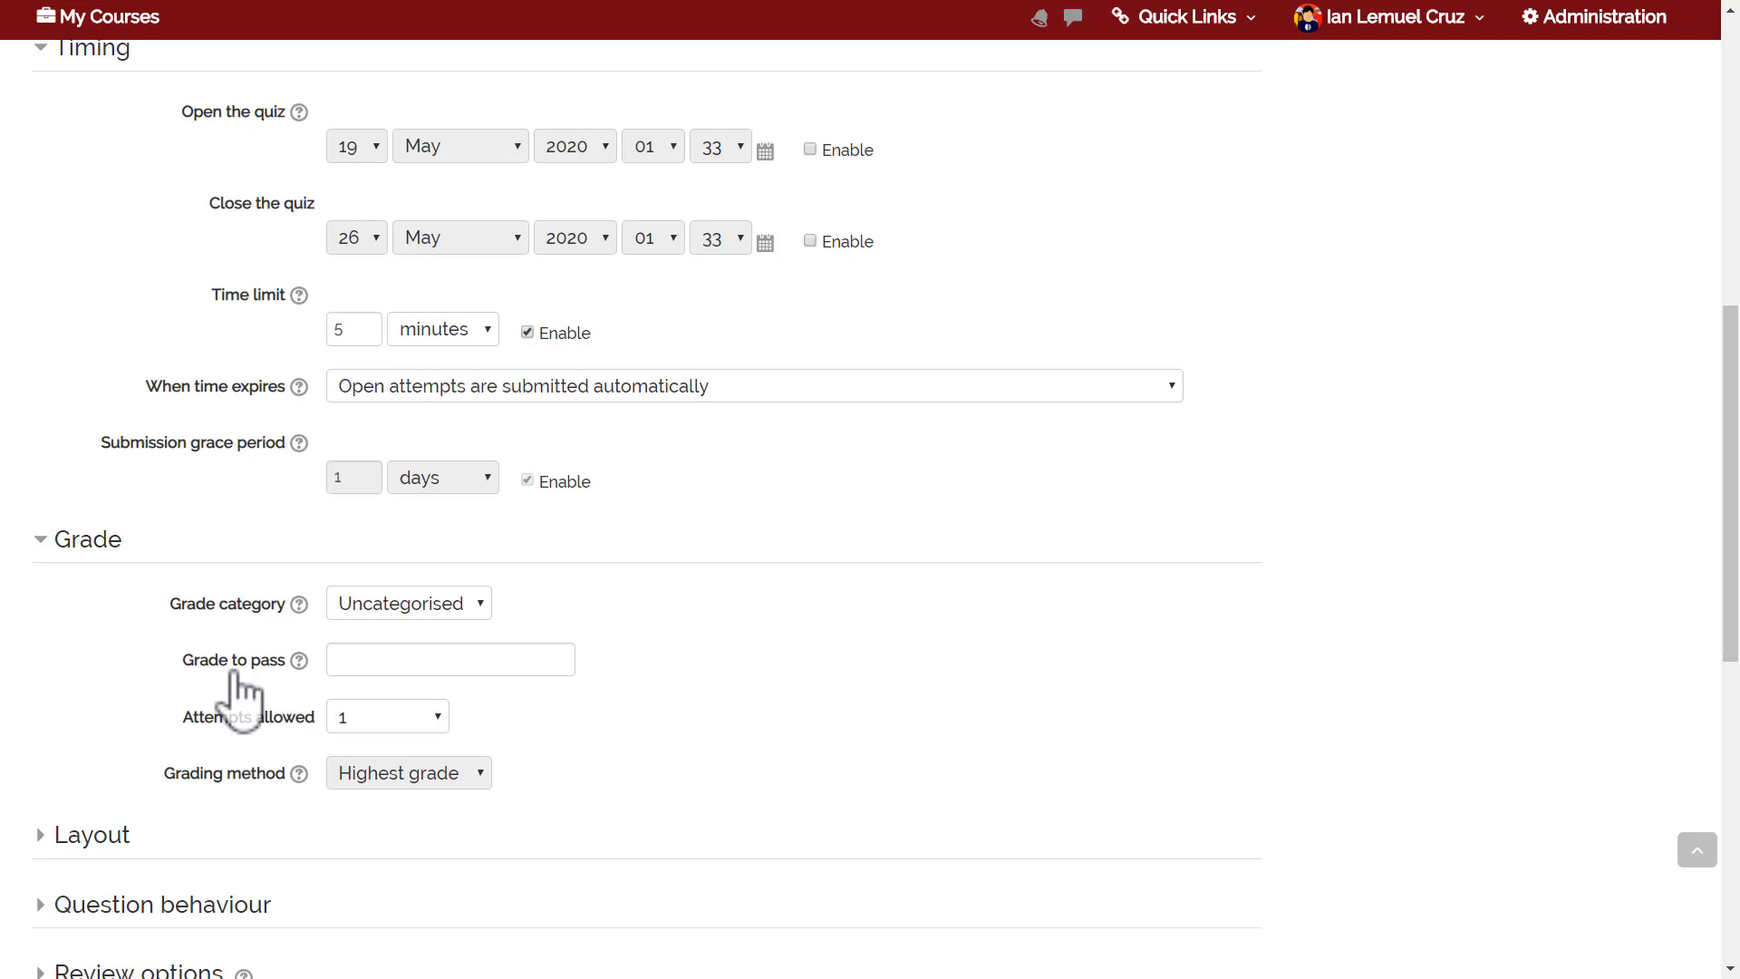
{"action": "left_click", "coordinate": [367, 730]}
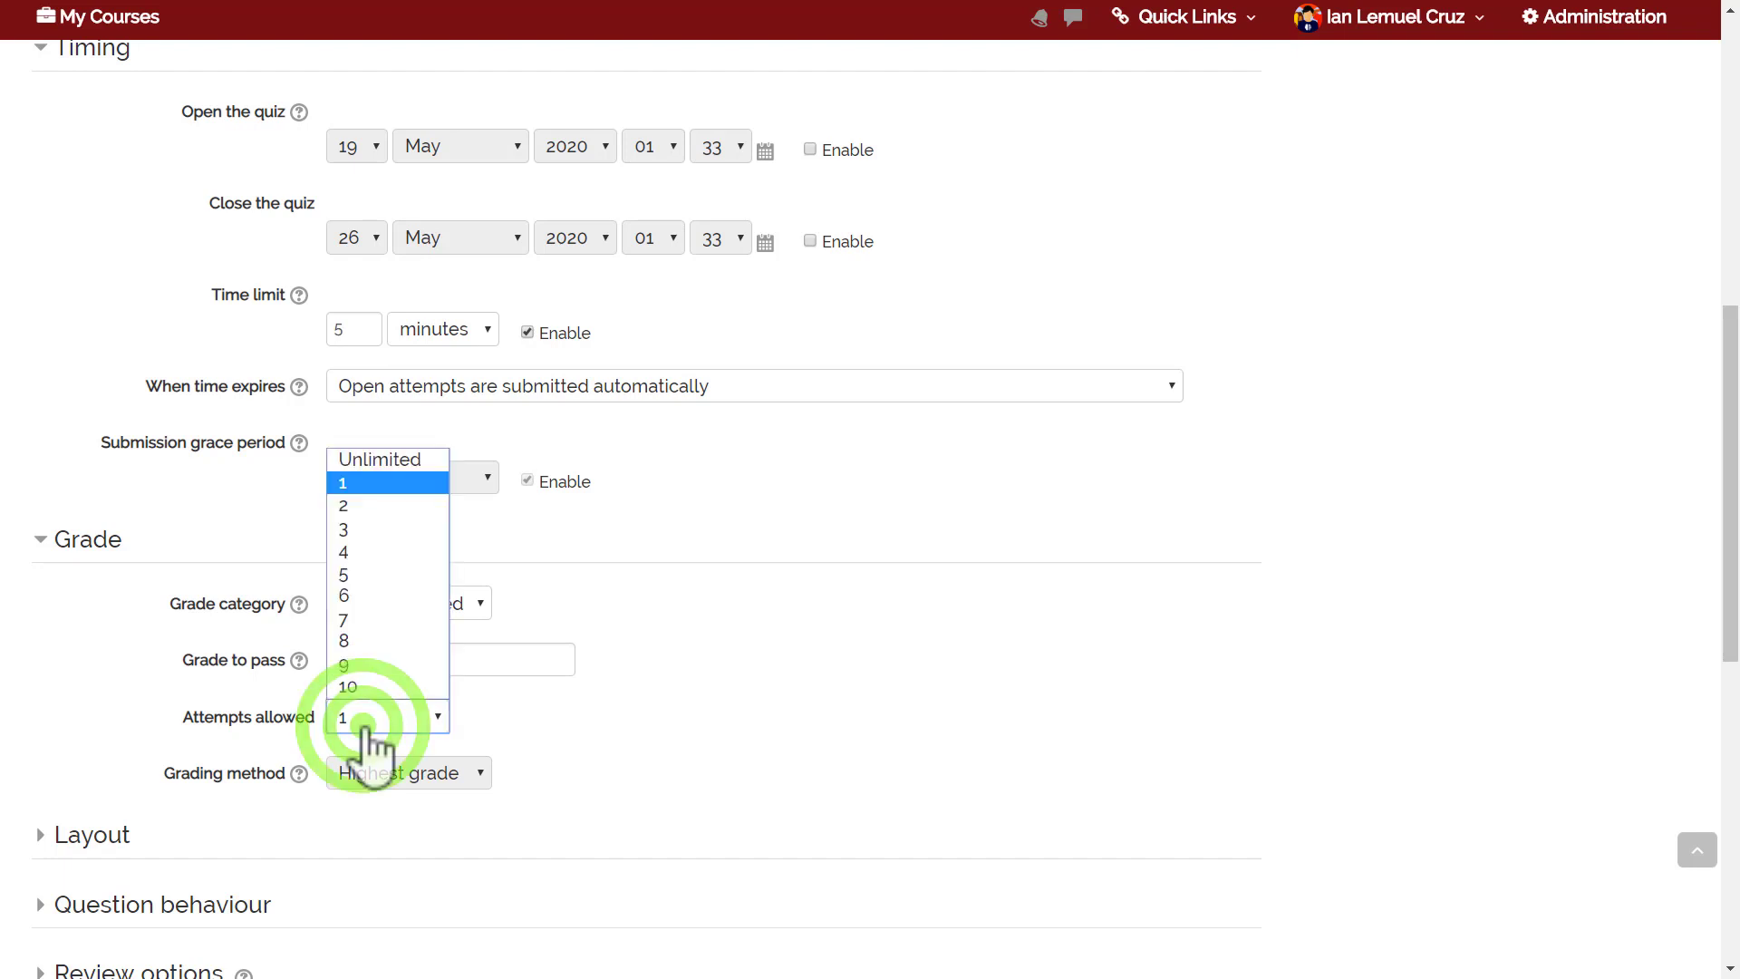
{"action": "left_click", "coordinate": [348, 531]}
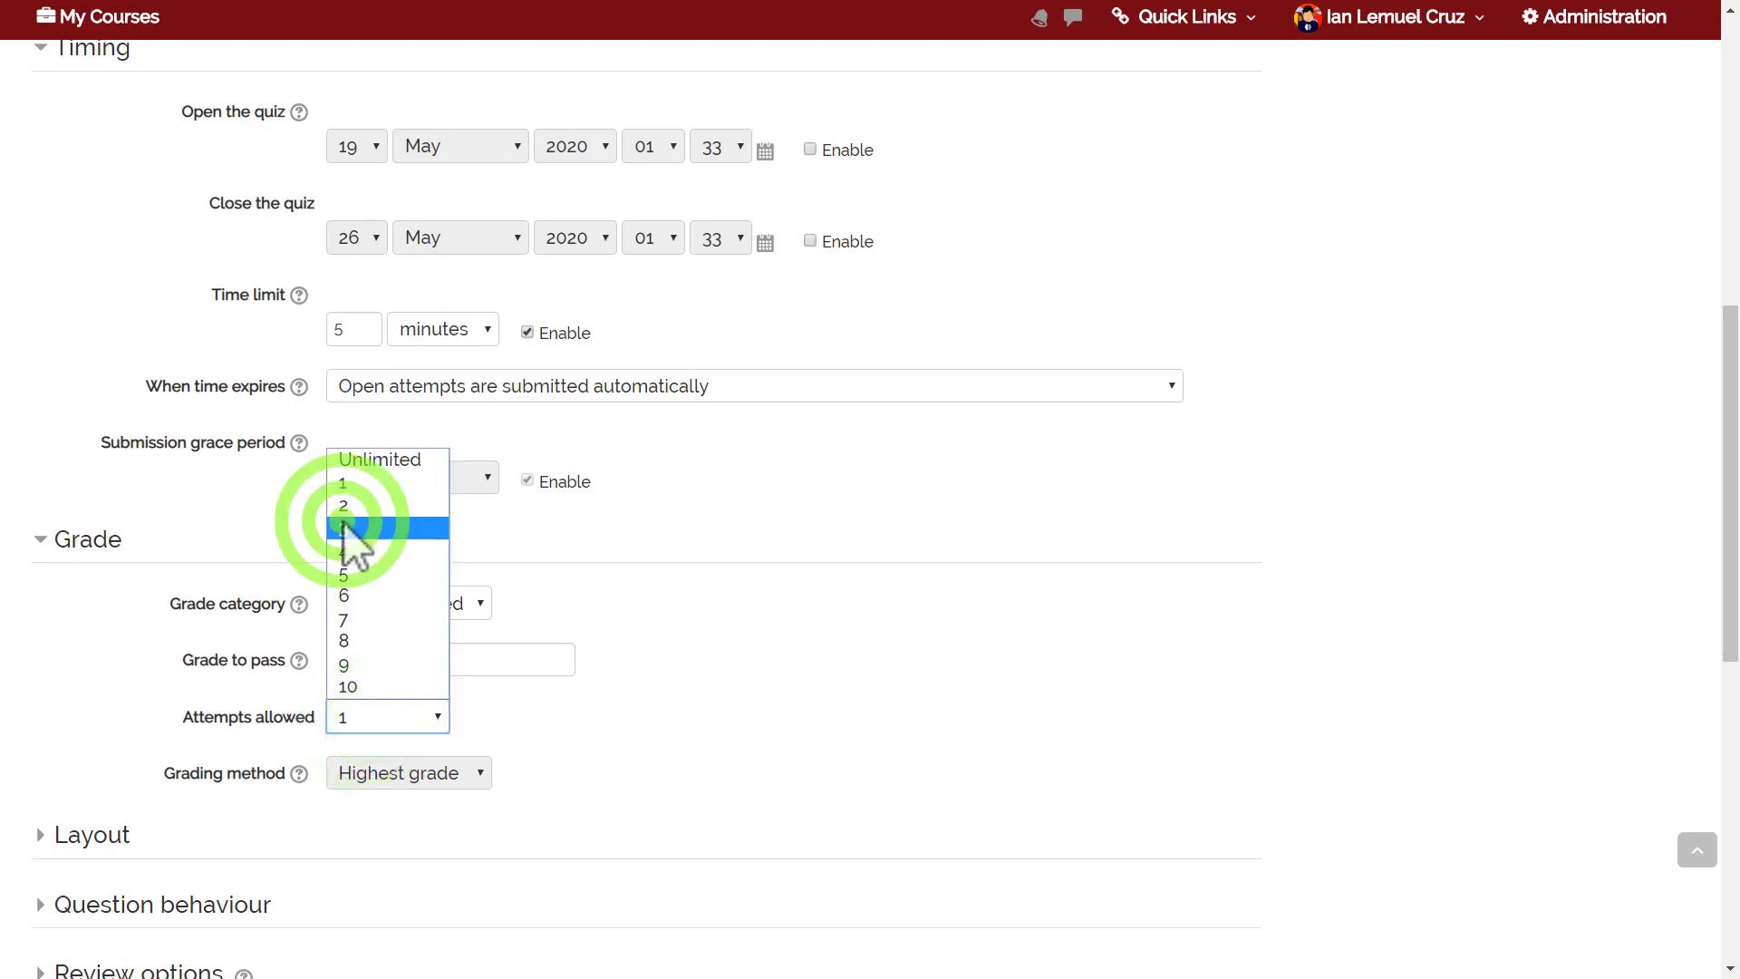
{"action": "left_click", "coordinate": [428, 785]}
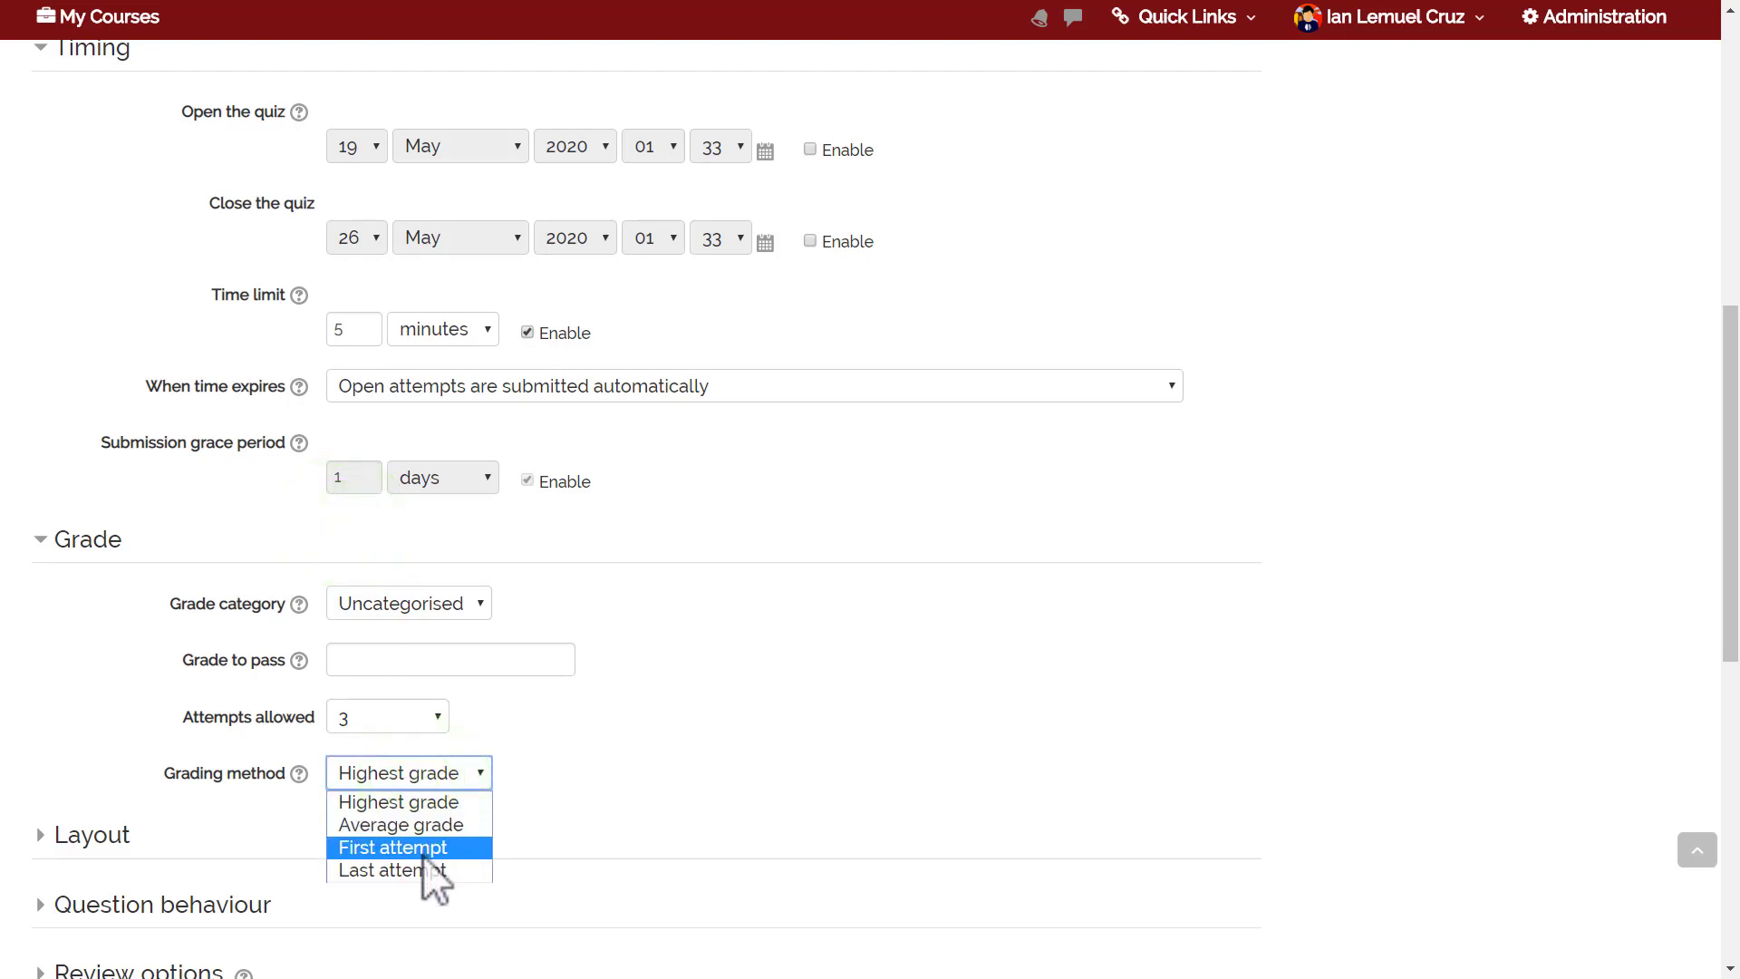
{"action": "left_click", "coordinate": [616, 769]}
{"action": "left_click", "coordinate": [390, 718]}
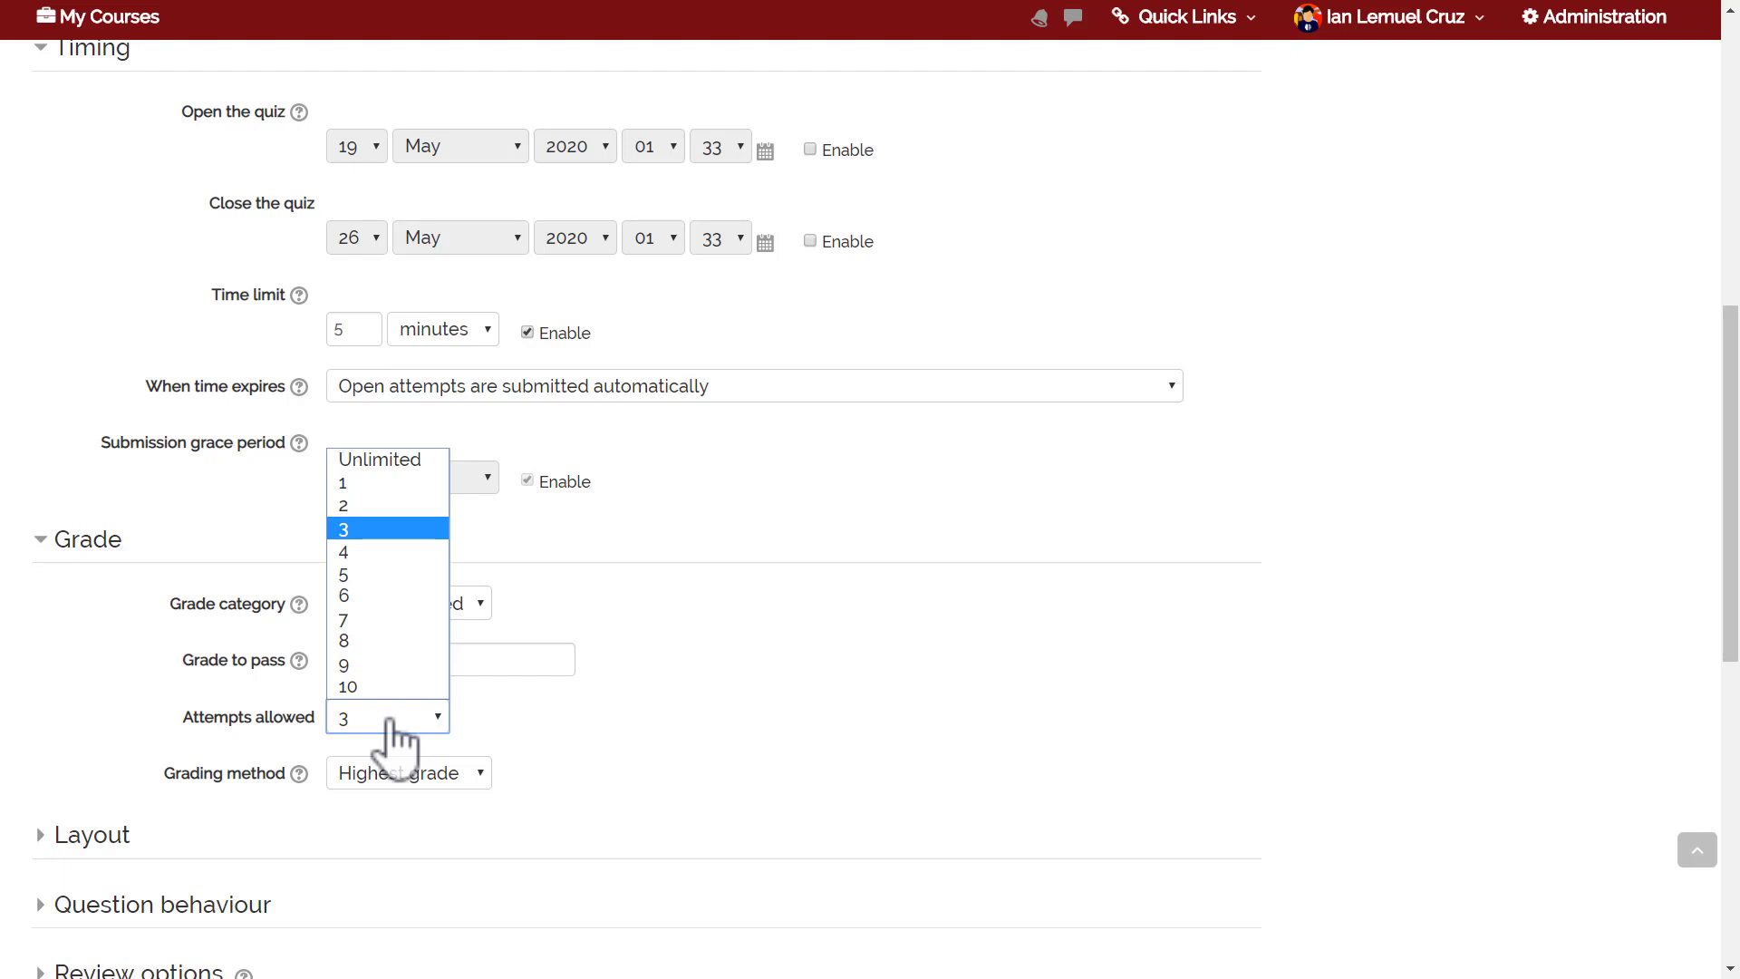
{"action": "left_click", "coordinate": [357, 462]}
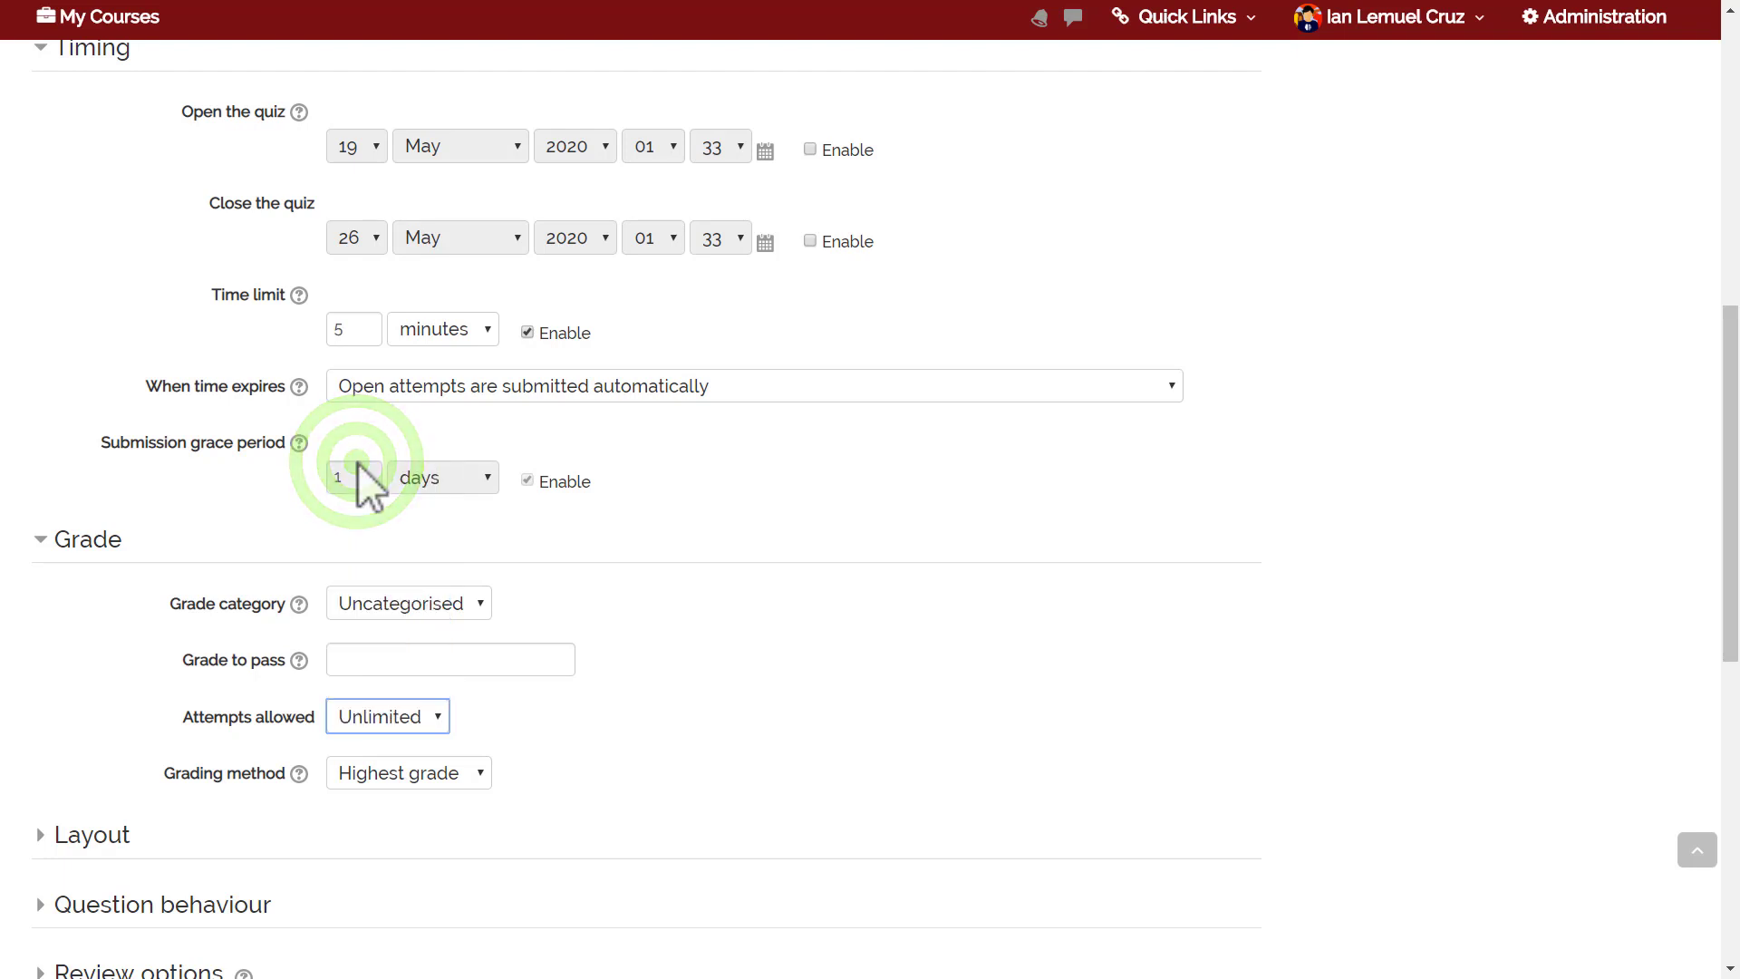
{"action": "left_click", "coordinate": [434, 770]}
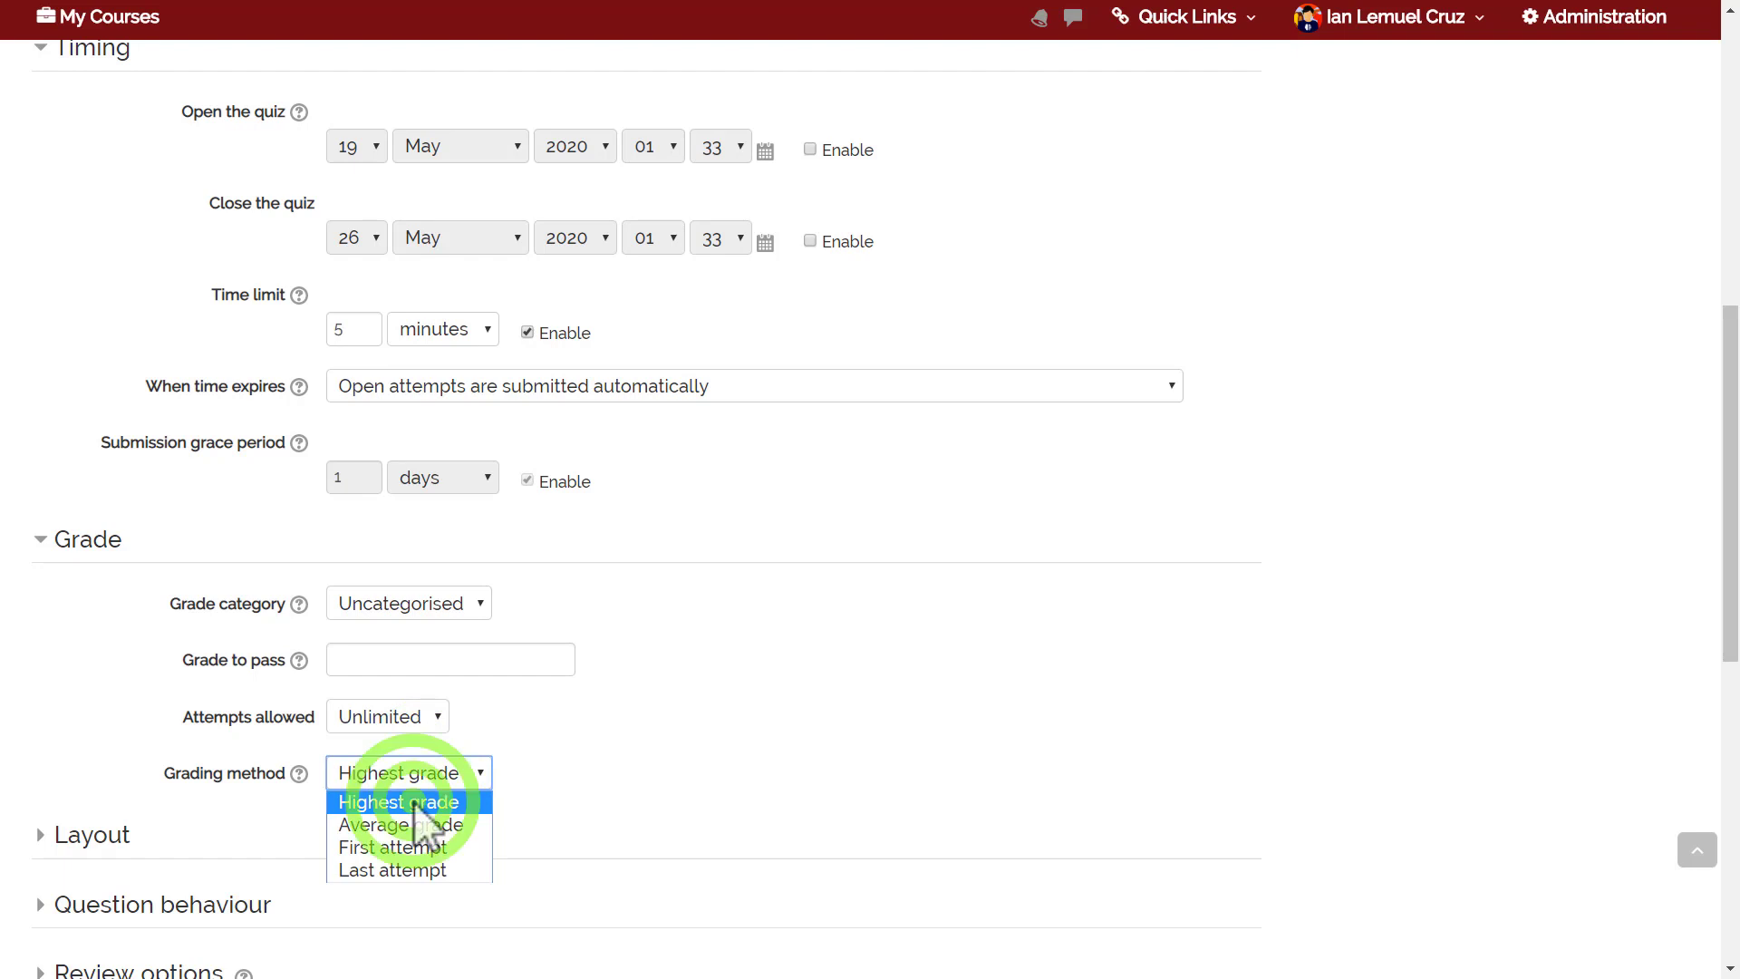
{"action": "left_click", "coordinate": [415, 805]}
{"action": "left_click", "coordinate": [746, 732]}
{"action": "left_click_drag", "start_coordinate": [1726, 486], "coordinate": [1726, 624]}
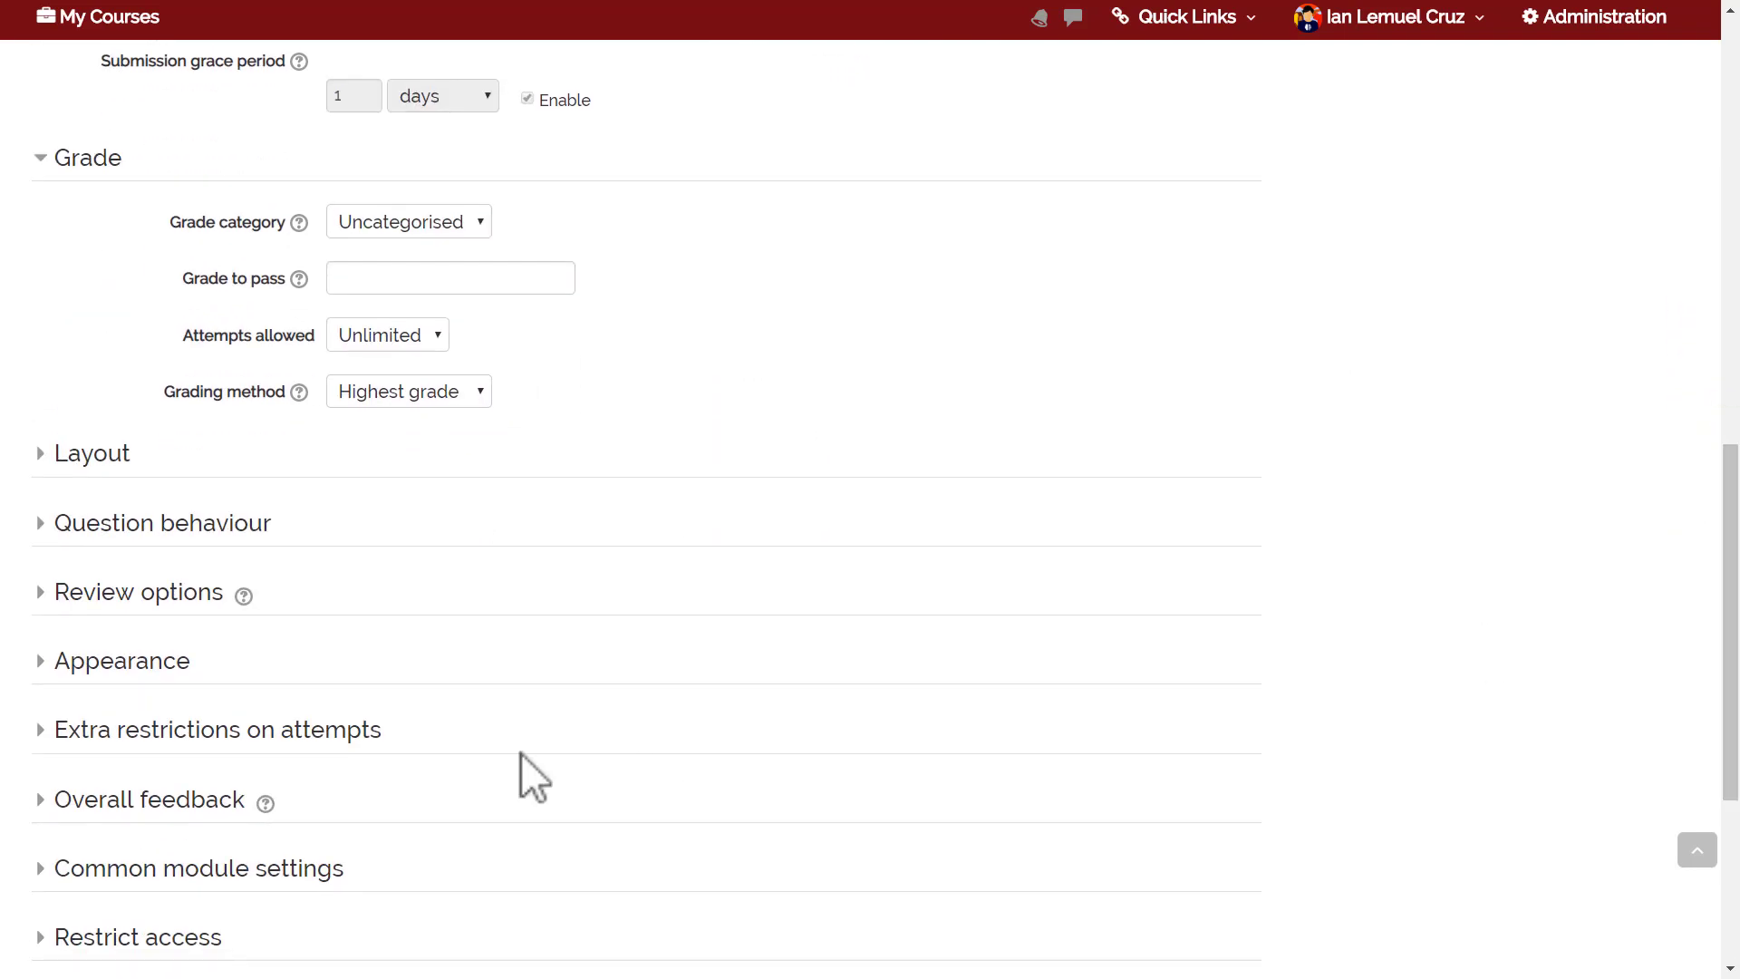
Set the Layout to start a new page every 3 questions.
{"action": "left_click", "coordinate": [96, 456]}
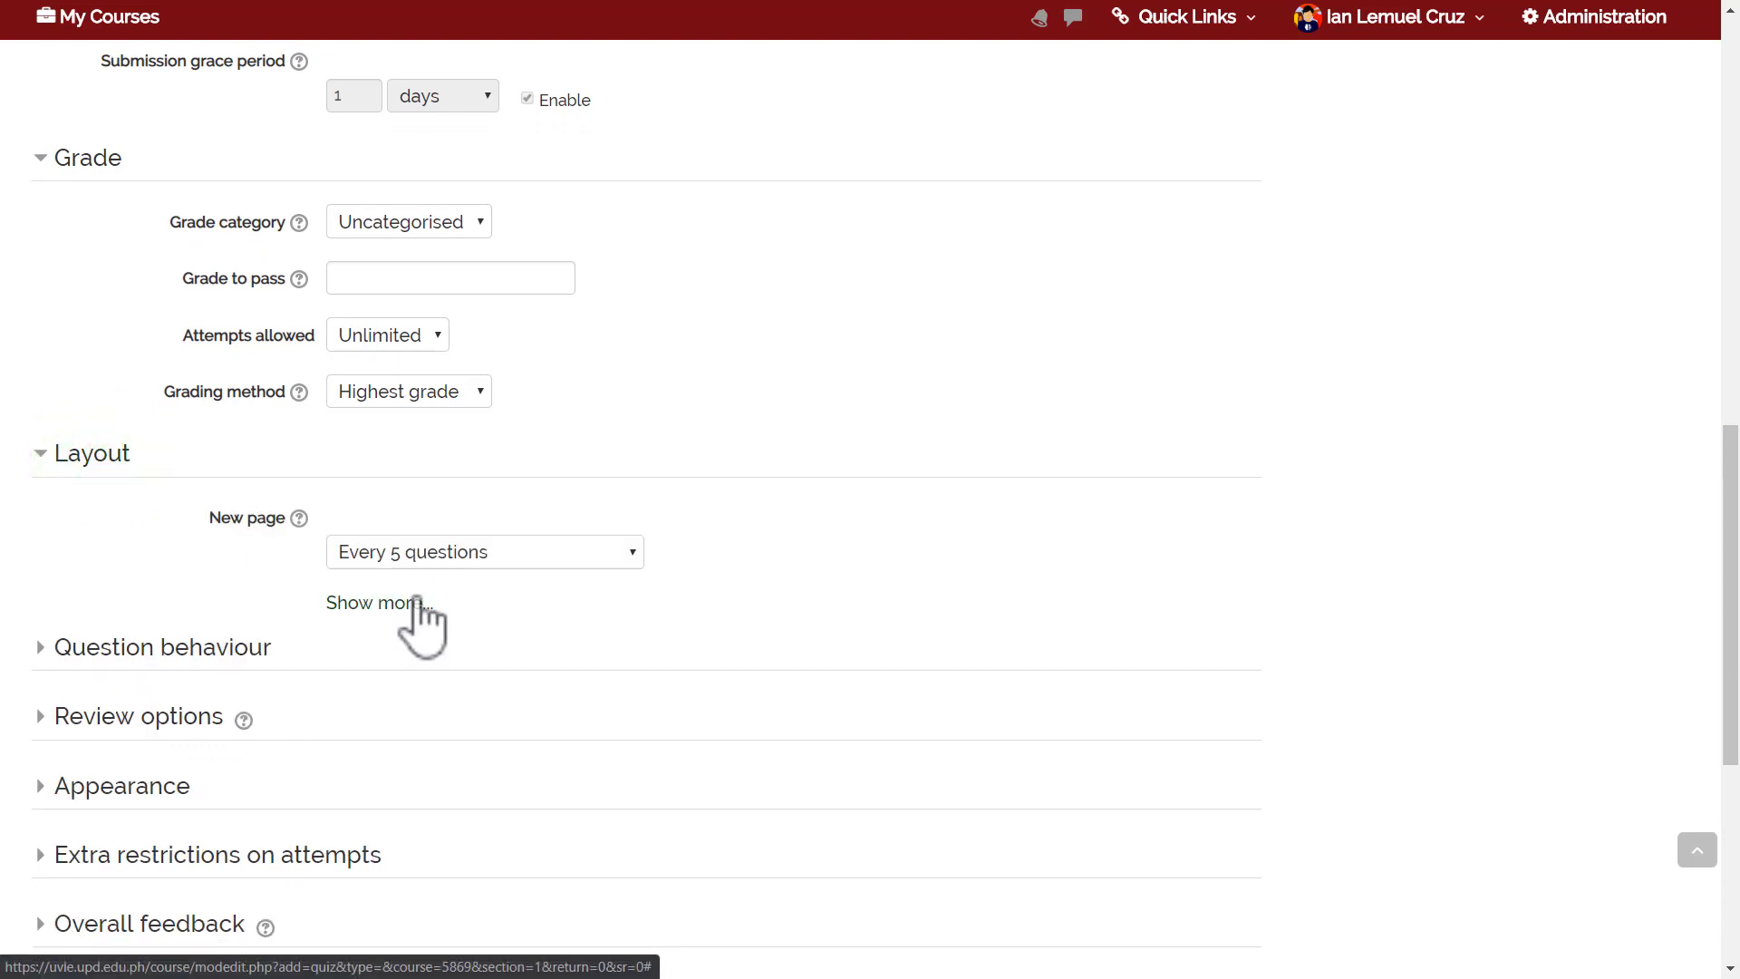
{"action": "left_click", "coordinate": [408, 555]}
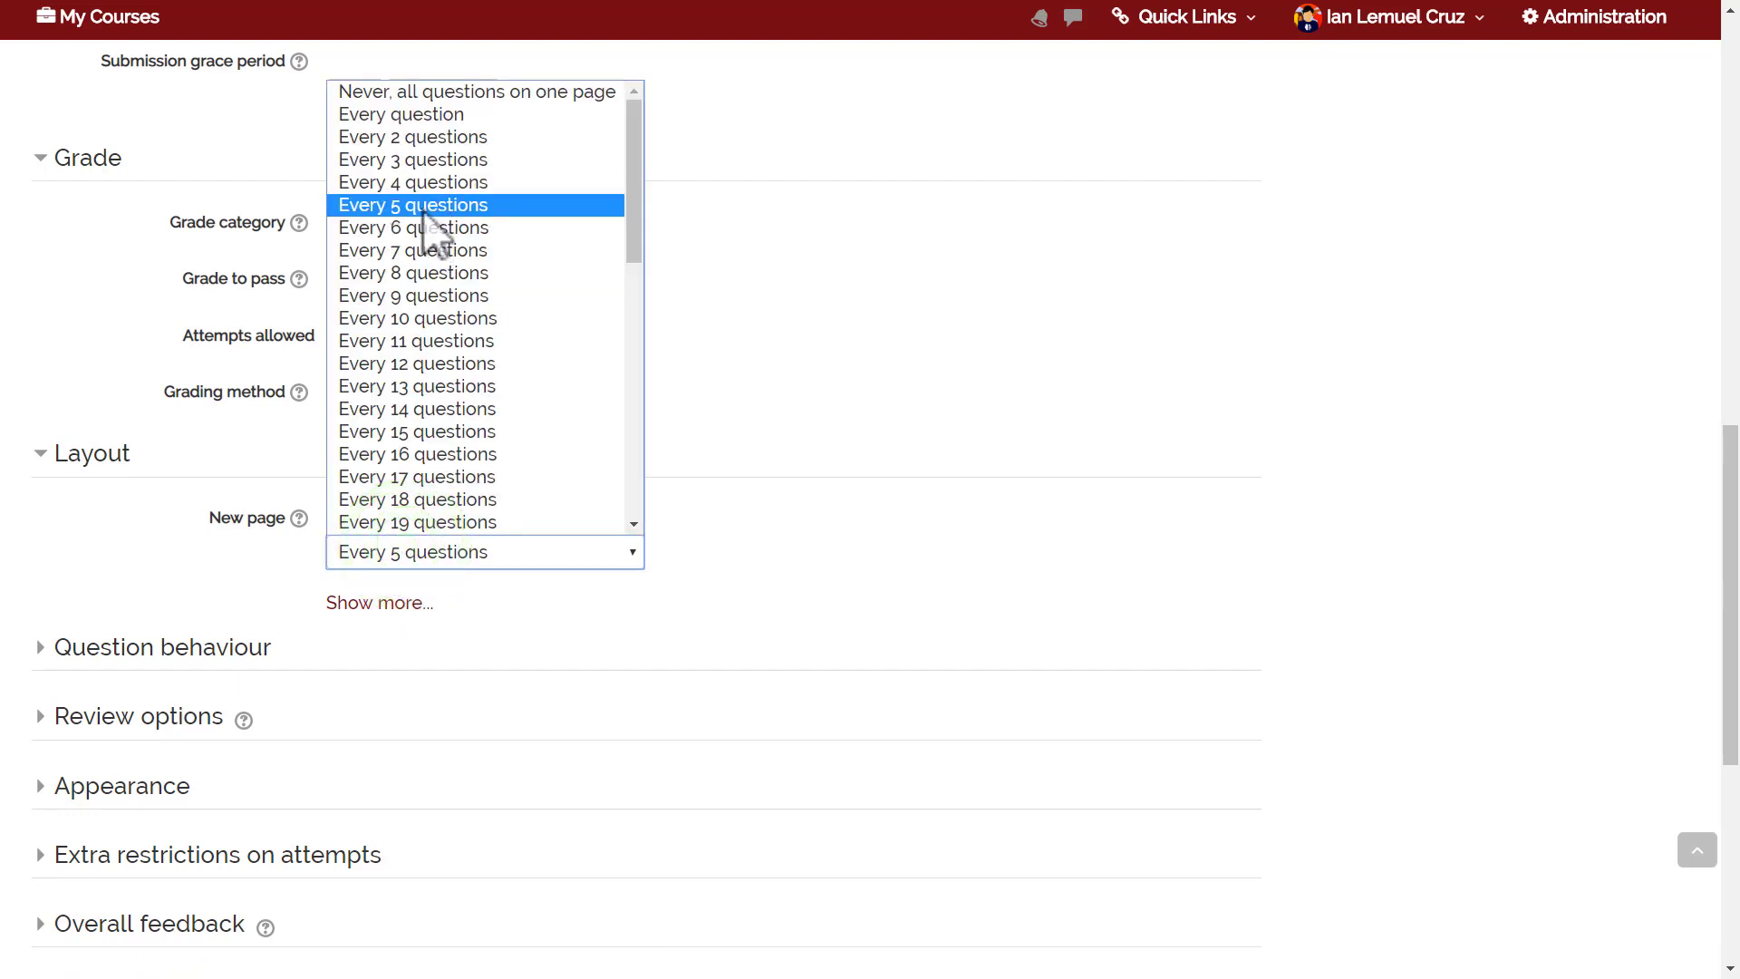
{"action": "left_click", "coordinate": [416, 166]}
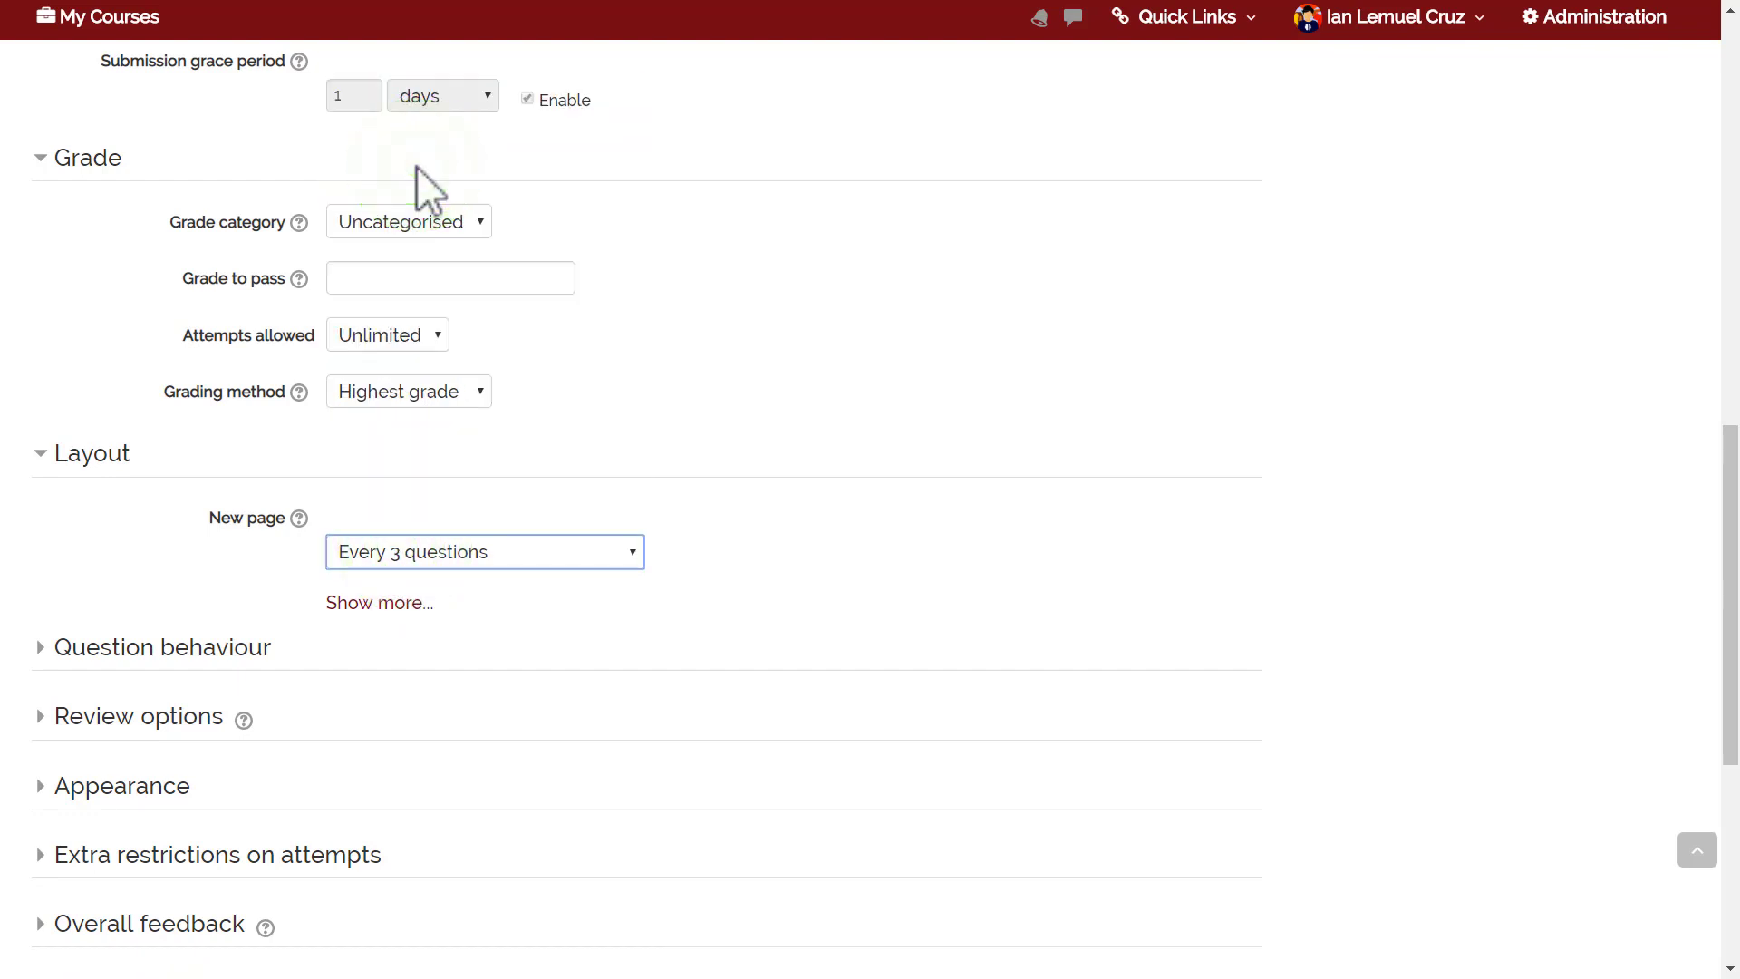
In Question behaviour, keep Shuffle within questions on Yes and behaviour as Deferred feedback.
{"action": "left_click", "coordinate": [197, 647]}
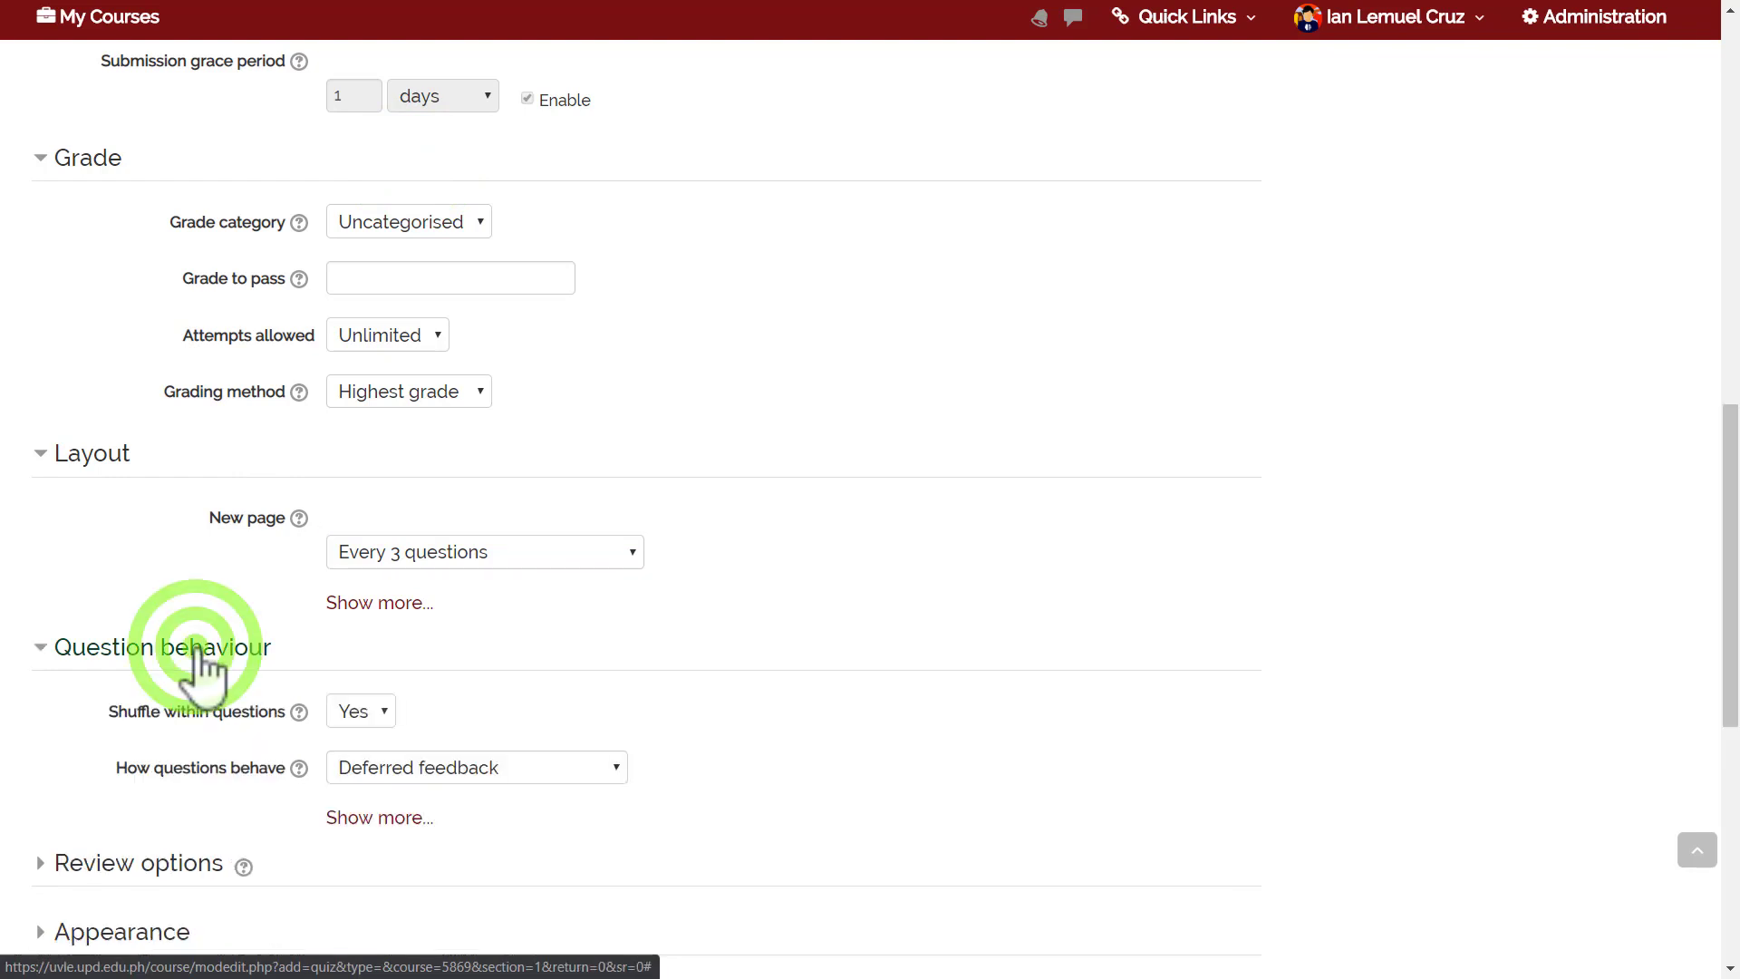
{"action": "left_click_drag", "start_coordinate": [1730, 543], "coordinate": [1730, 594]}
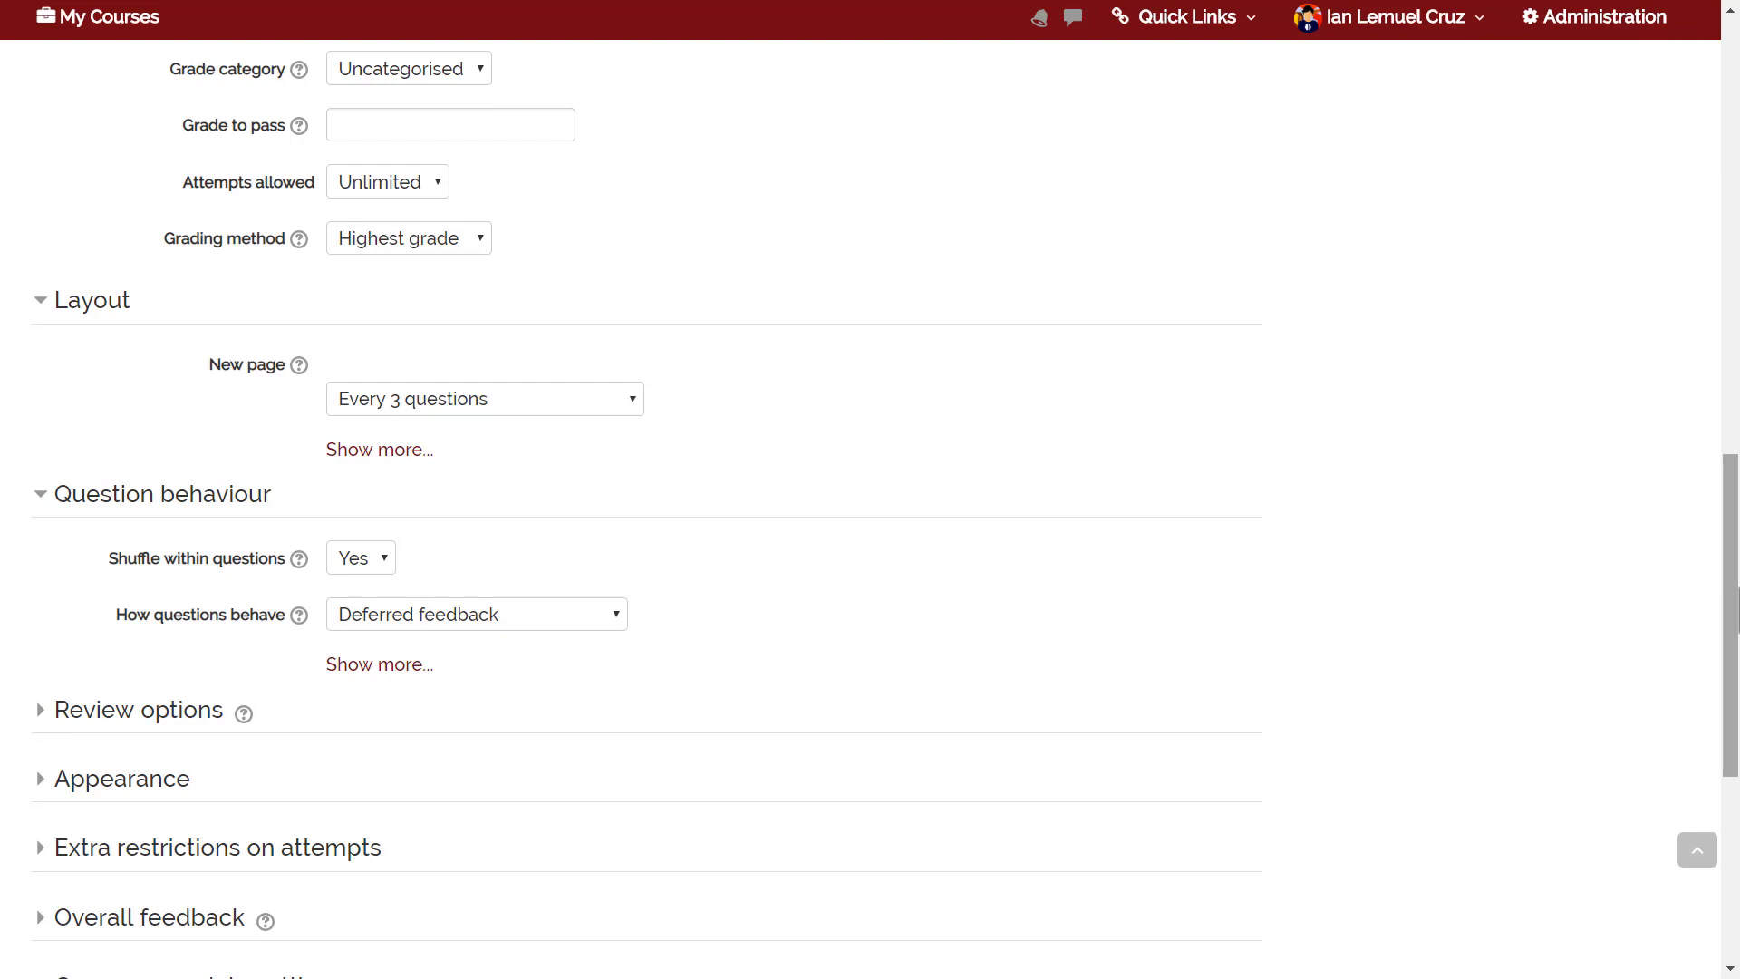
{"action": "left_click", "coordinate": [380, 558]}
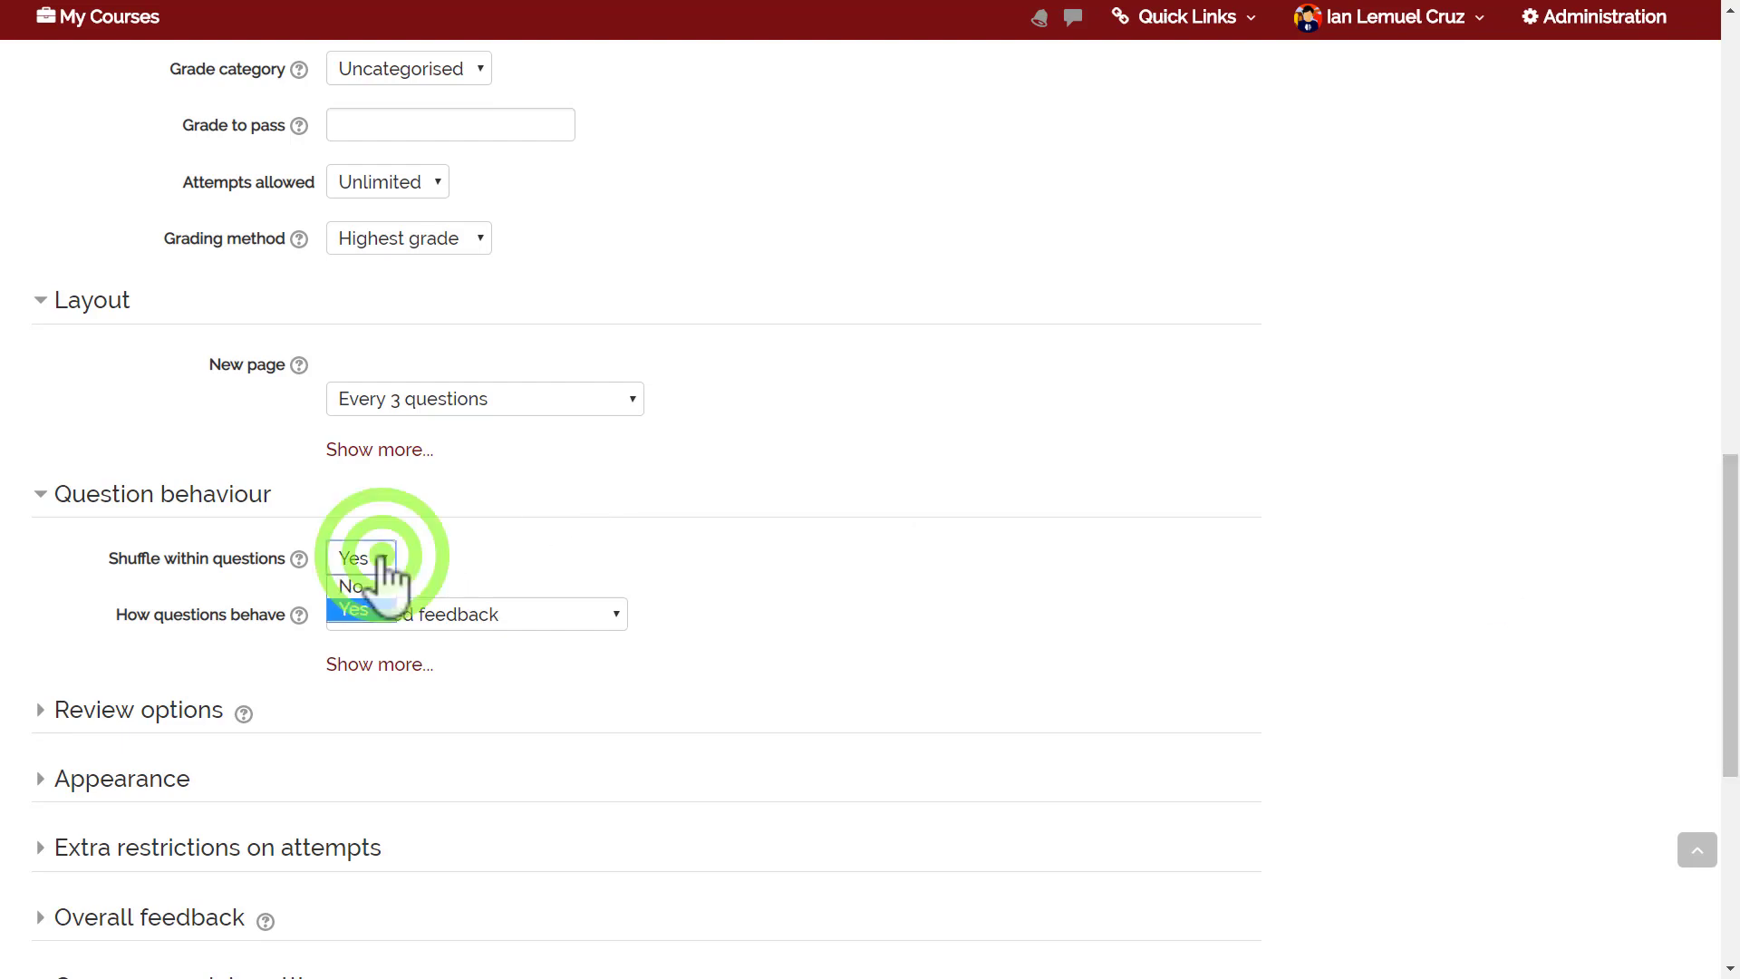
{"action": "left_click", "coordinate": [443, 551]}
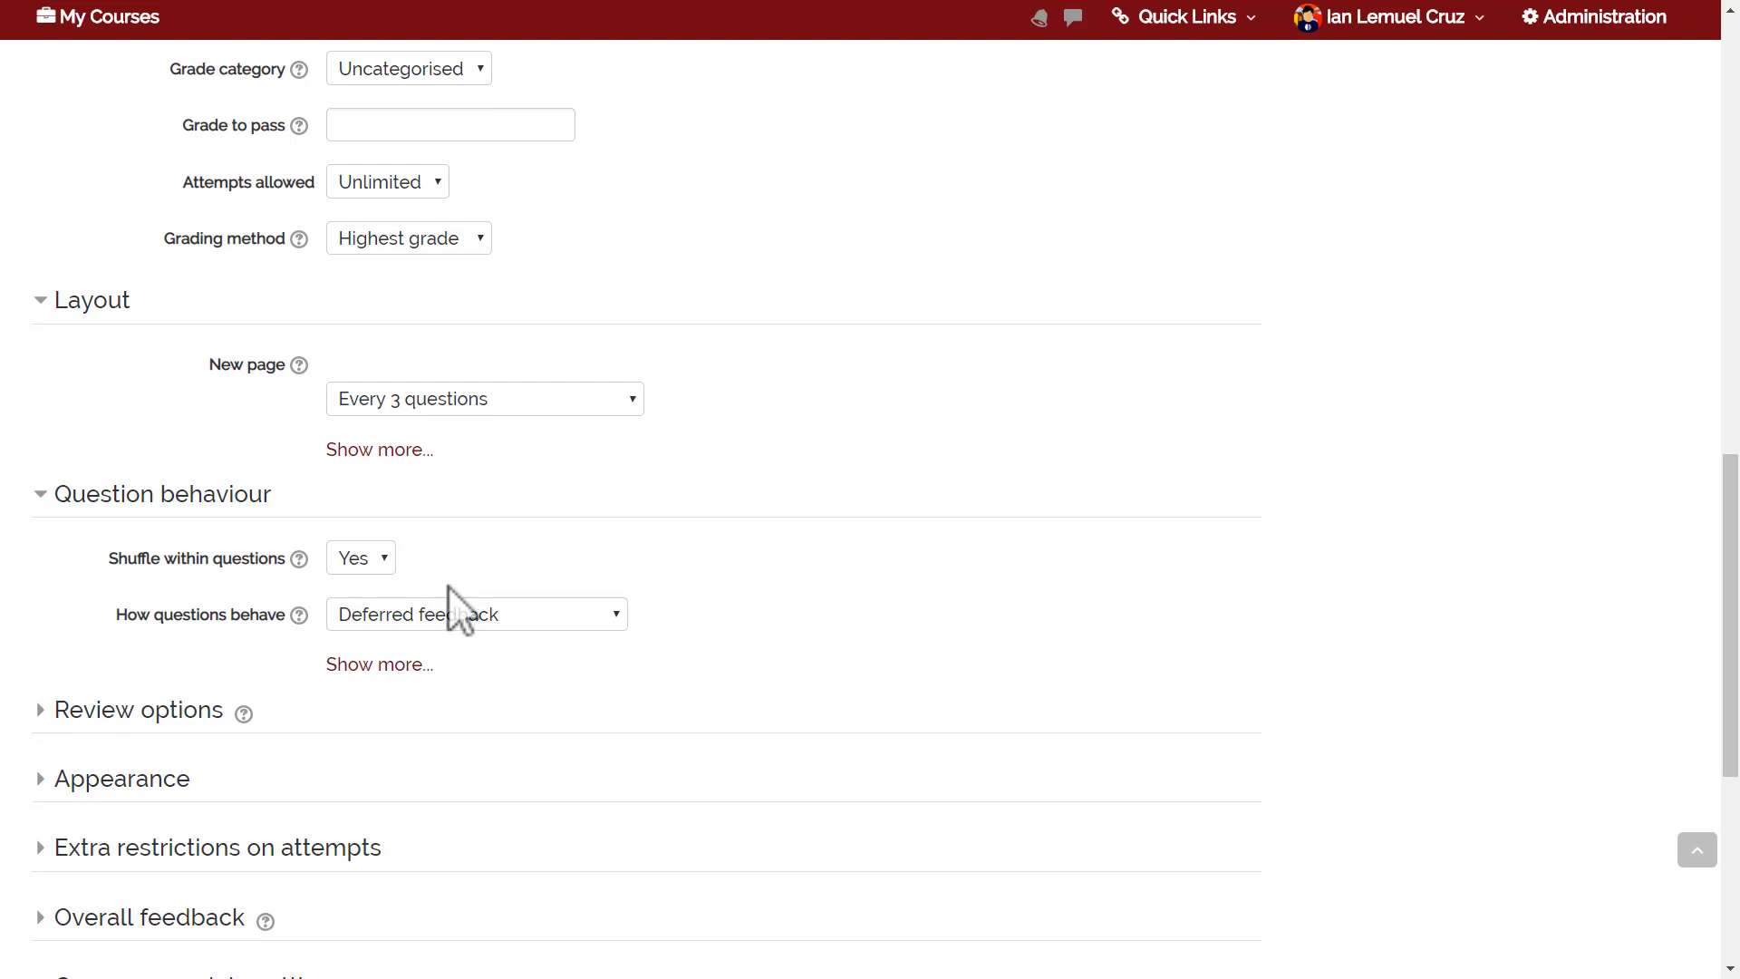
{"action": "left_click", "coordinate": [451, 613]}
{"action": "left_click", "coordinate": [444, 643]}
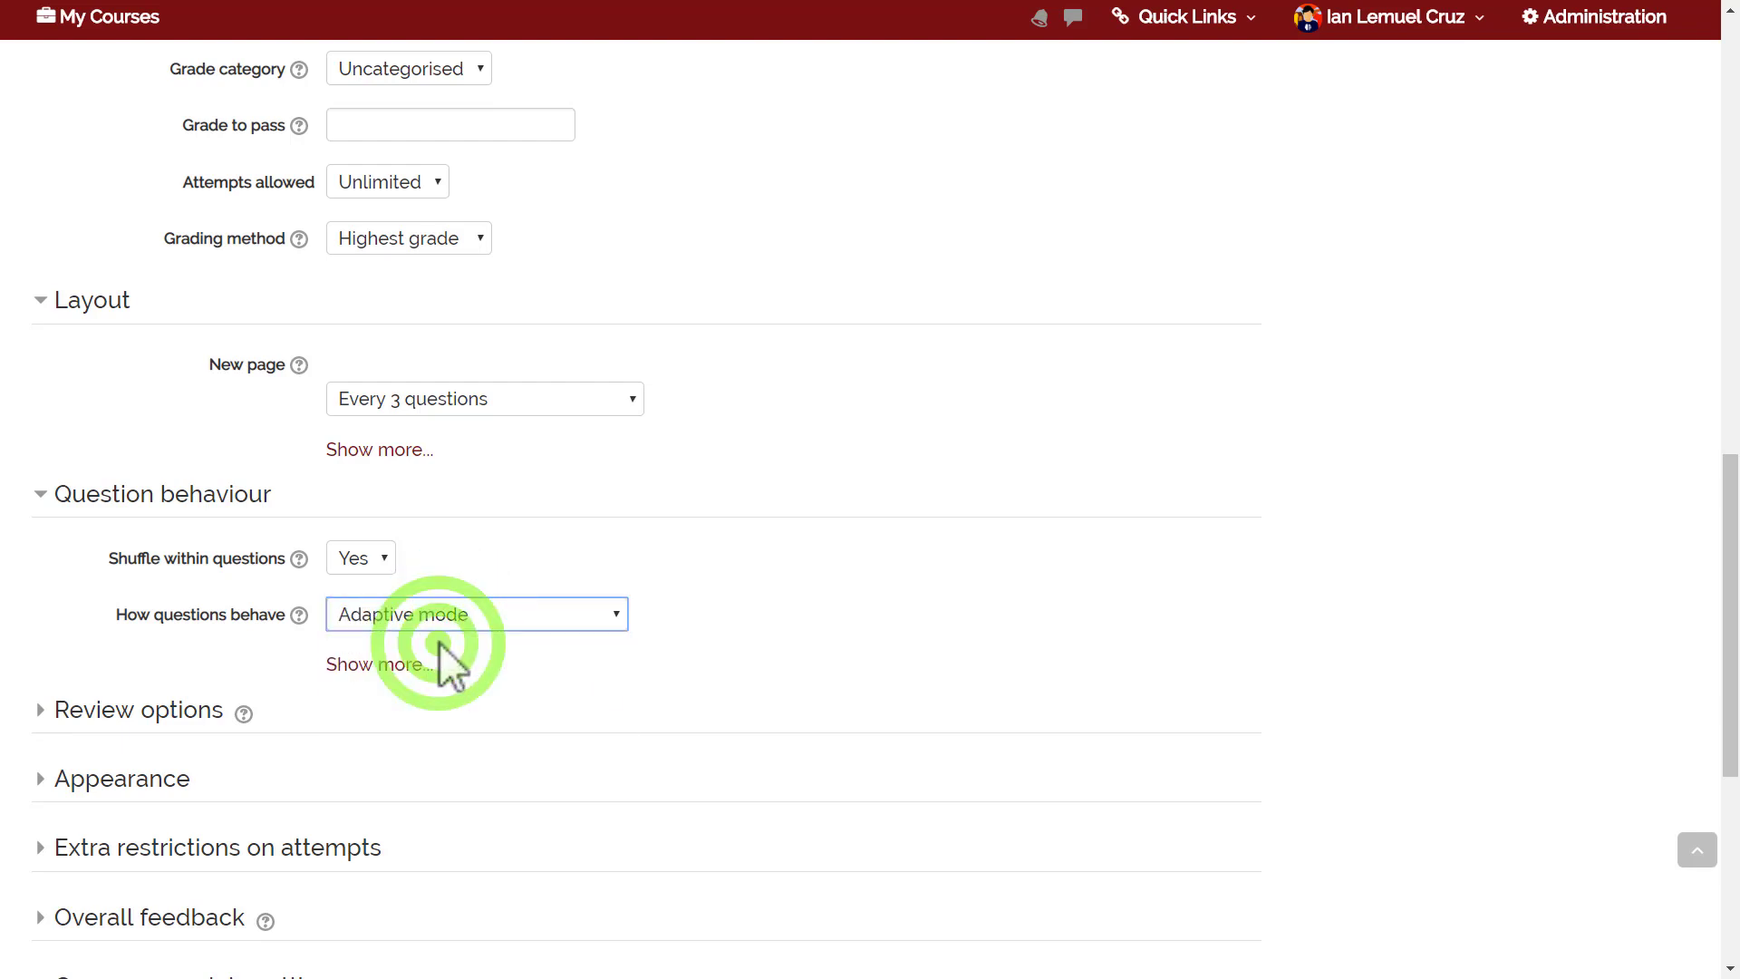
{"action": "left_click", "coordinate": [446, 613]}
{"action": "left_click", "coordinate": [436, 688]}
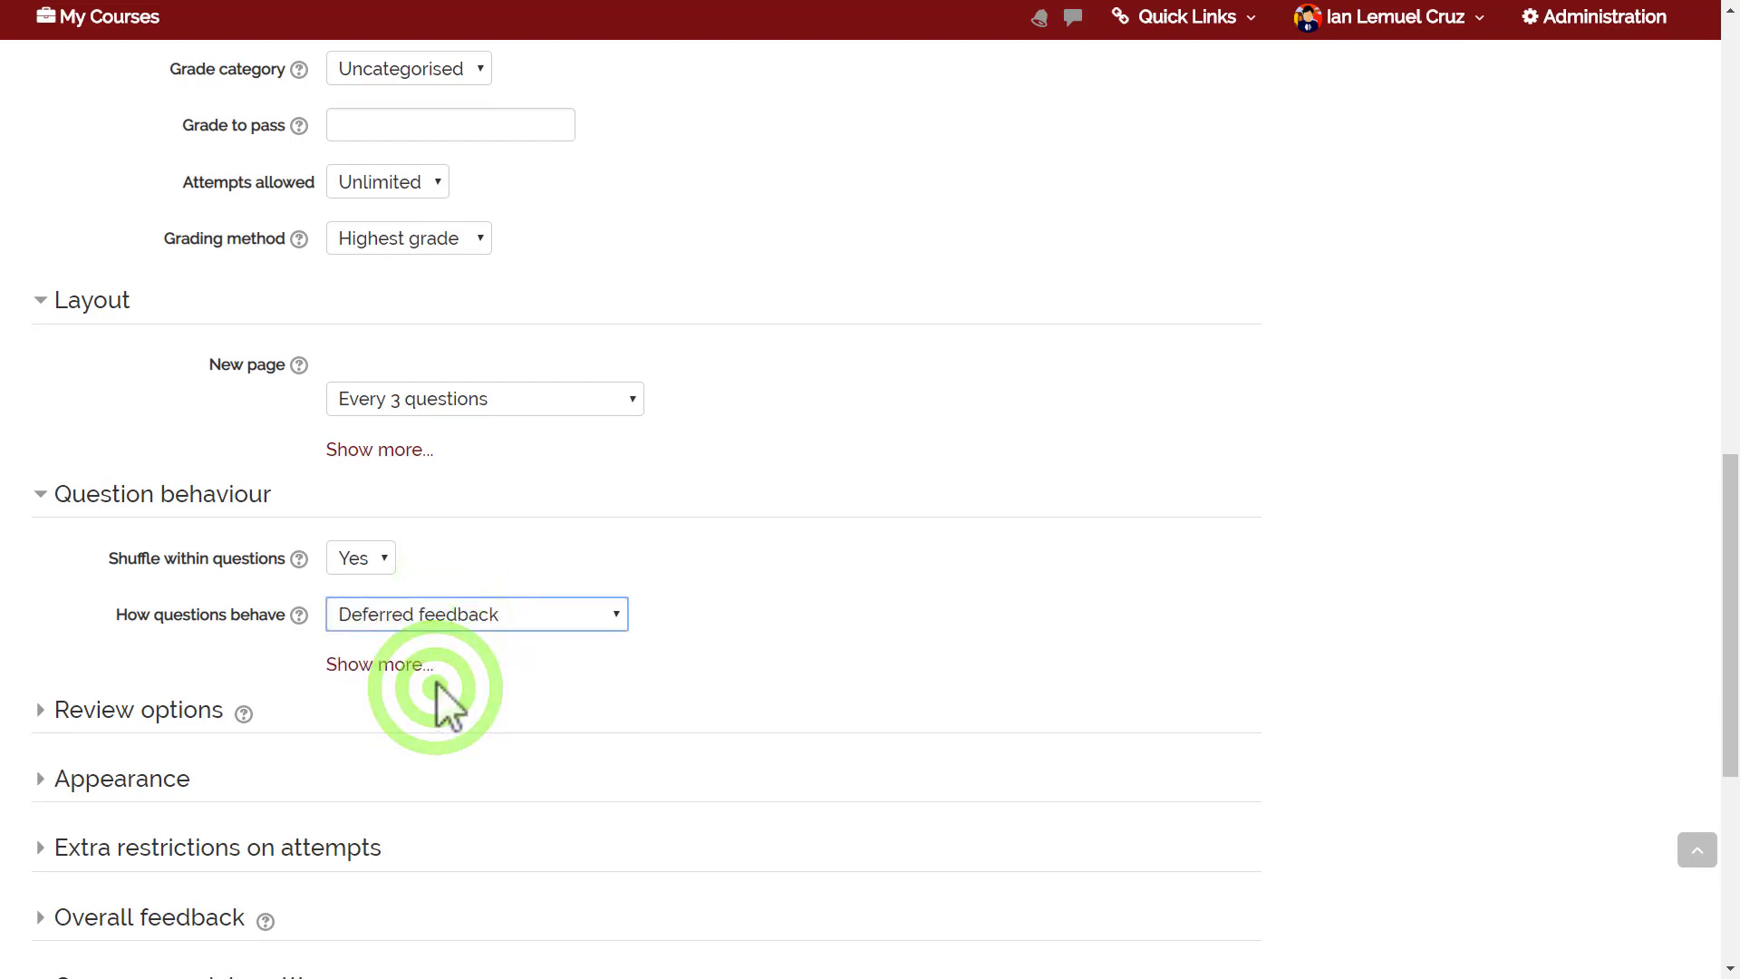
{"action": "left_click", "coordinate": [439, 616]}
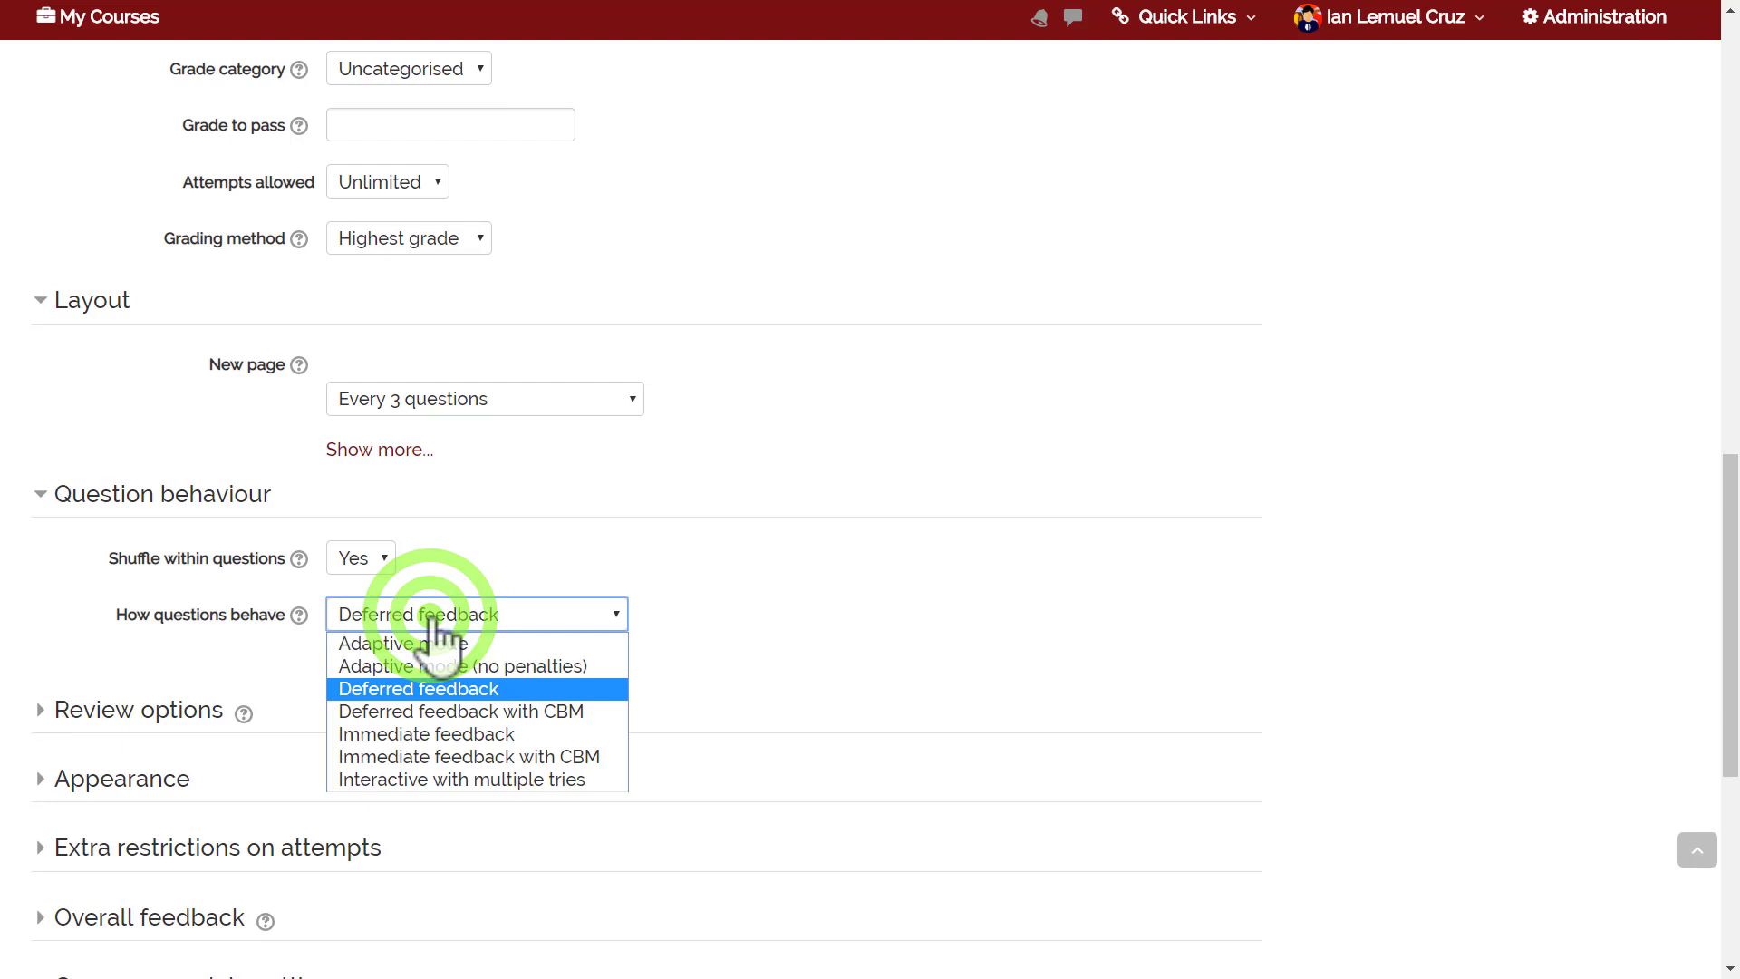
{"action": "left_click", "coordinate": [436, 689]}
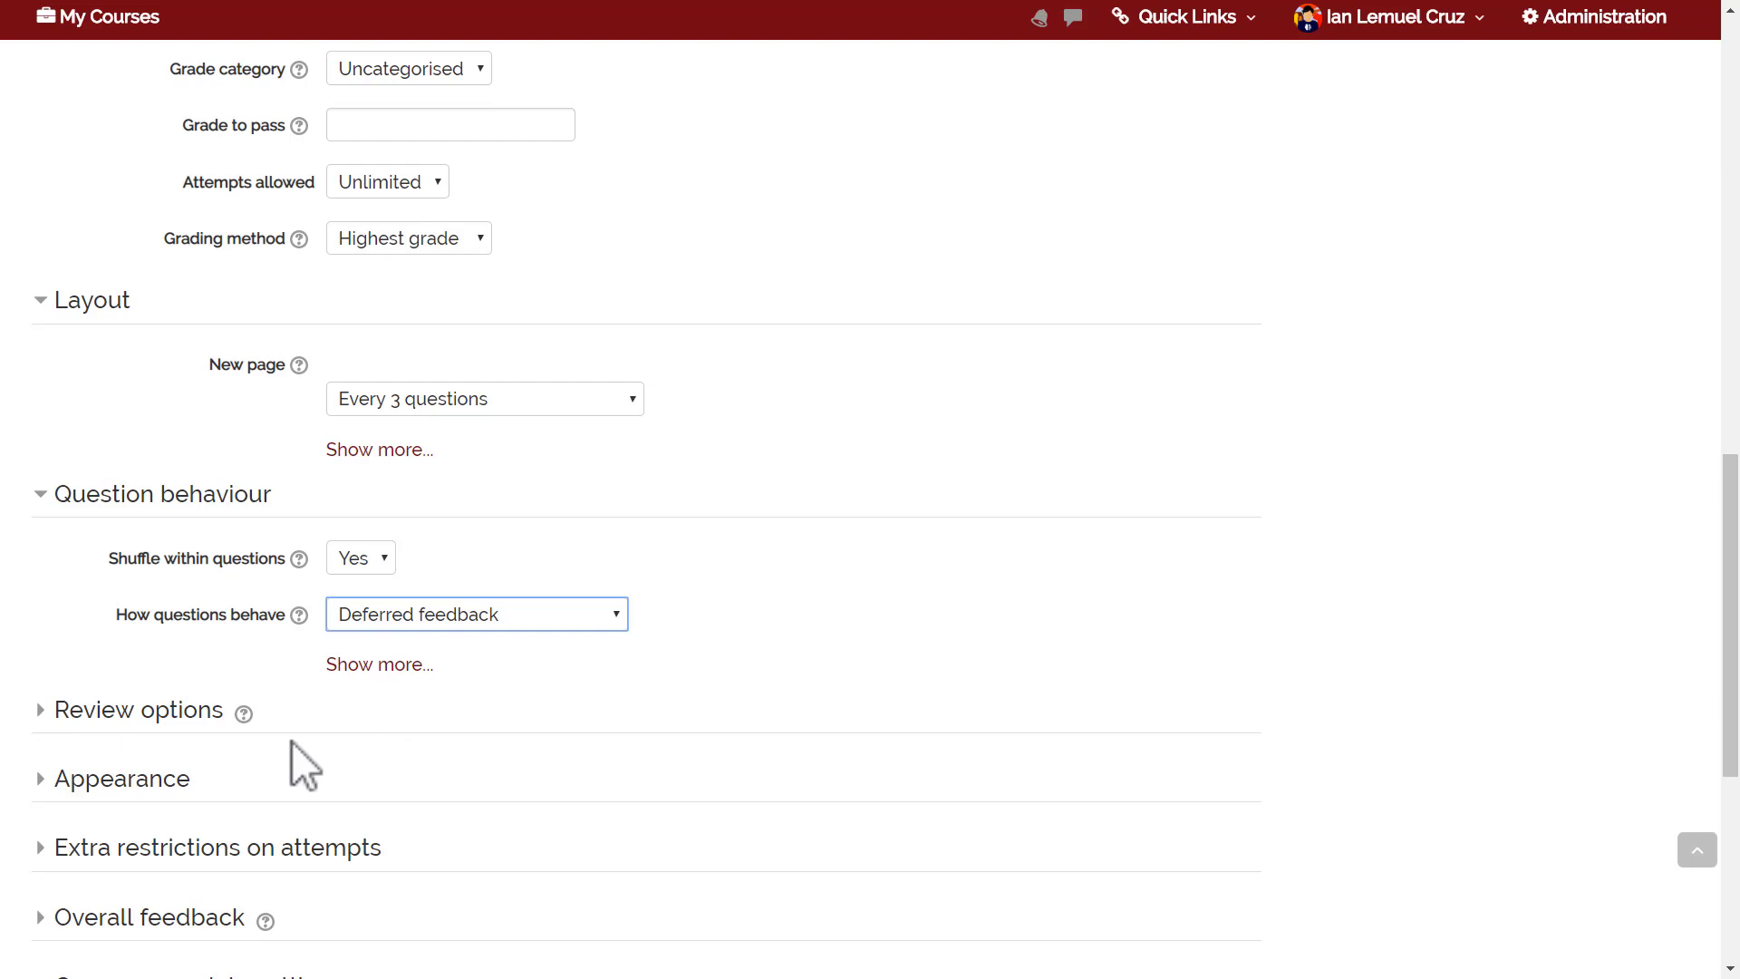
Reveal the Review options grid, with Marks and Overall feedback enabled immediately after the attempt.
{"action": "left_click", "coordinate": [186, 713]}
{"action": "left_click_drag", "start_coordinate": [1729, 625], "coordinate": [1736, 679]}
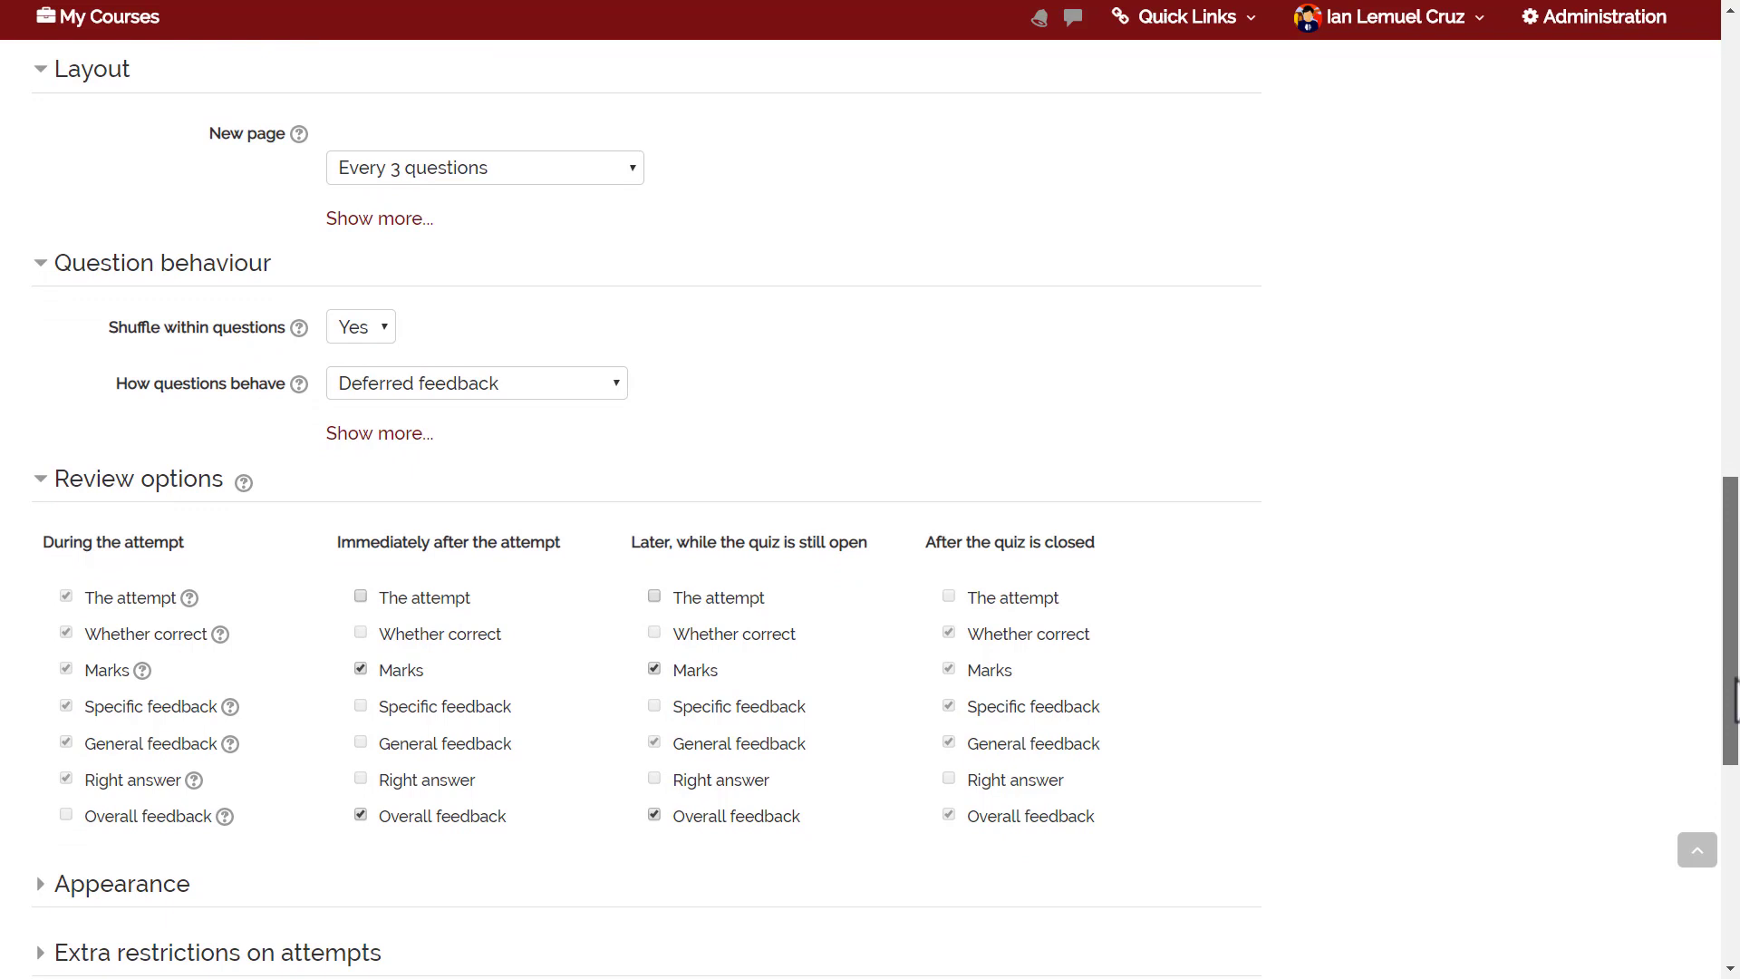
{"action": "left_click_drag", "start_coordinate": [1735, 698], "coordinate": [1735, 698]}
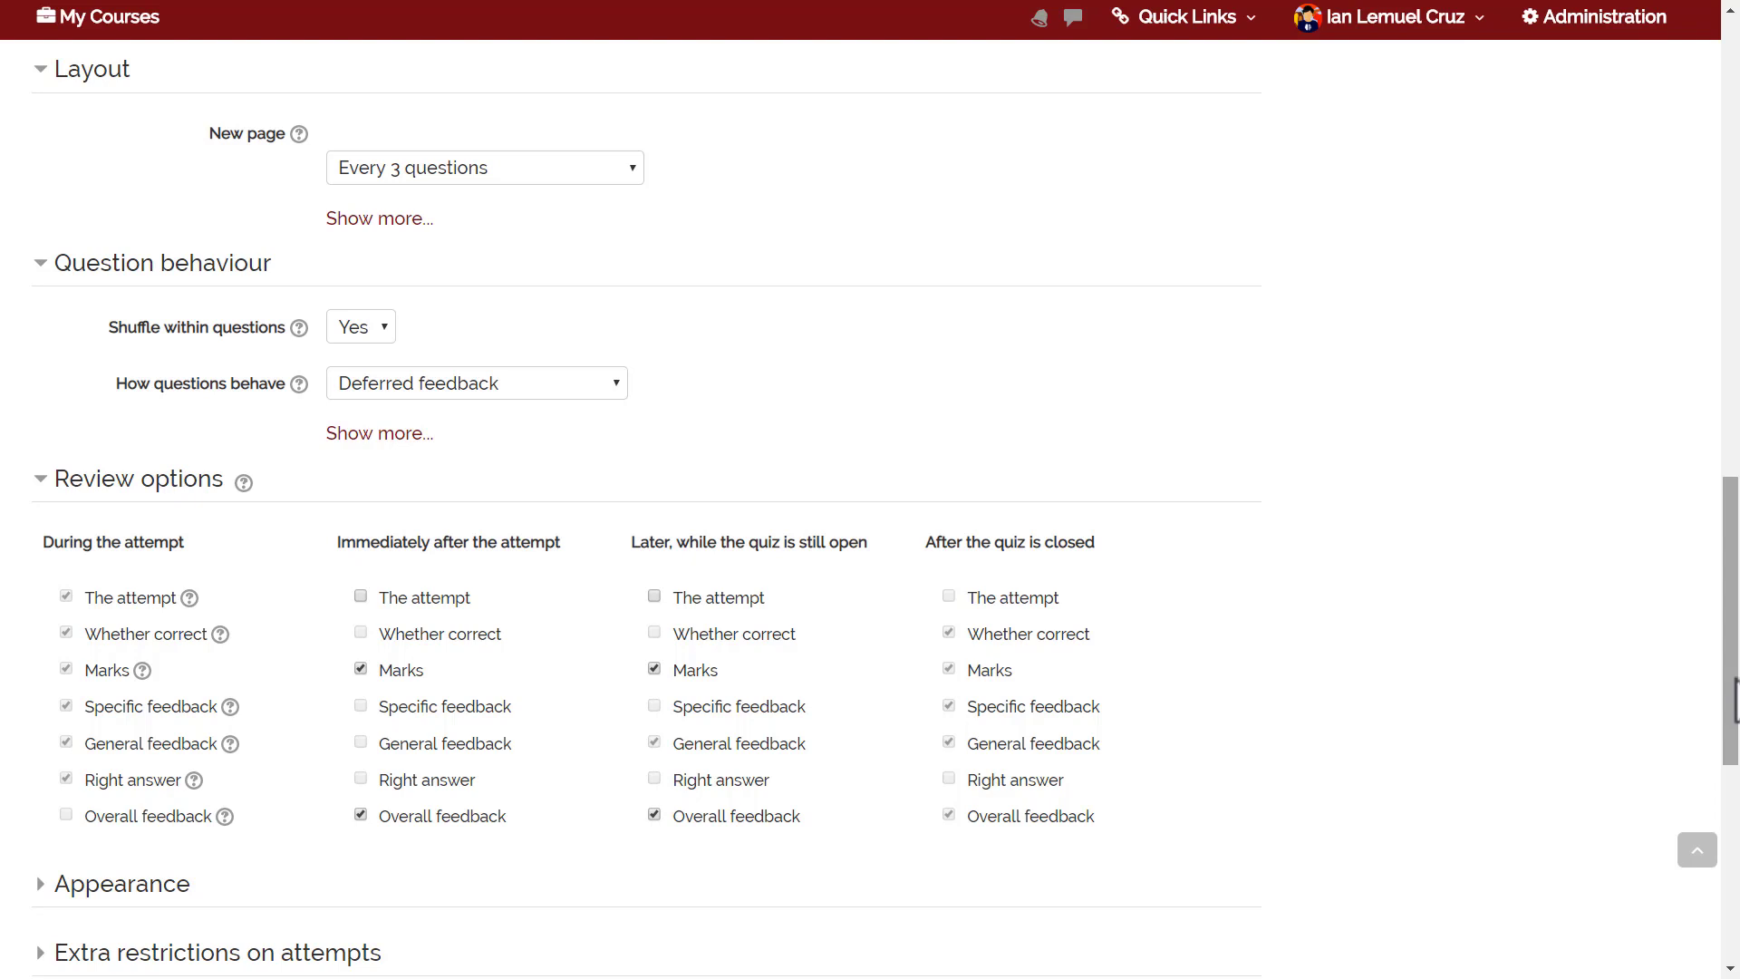
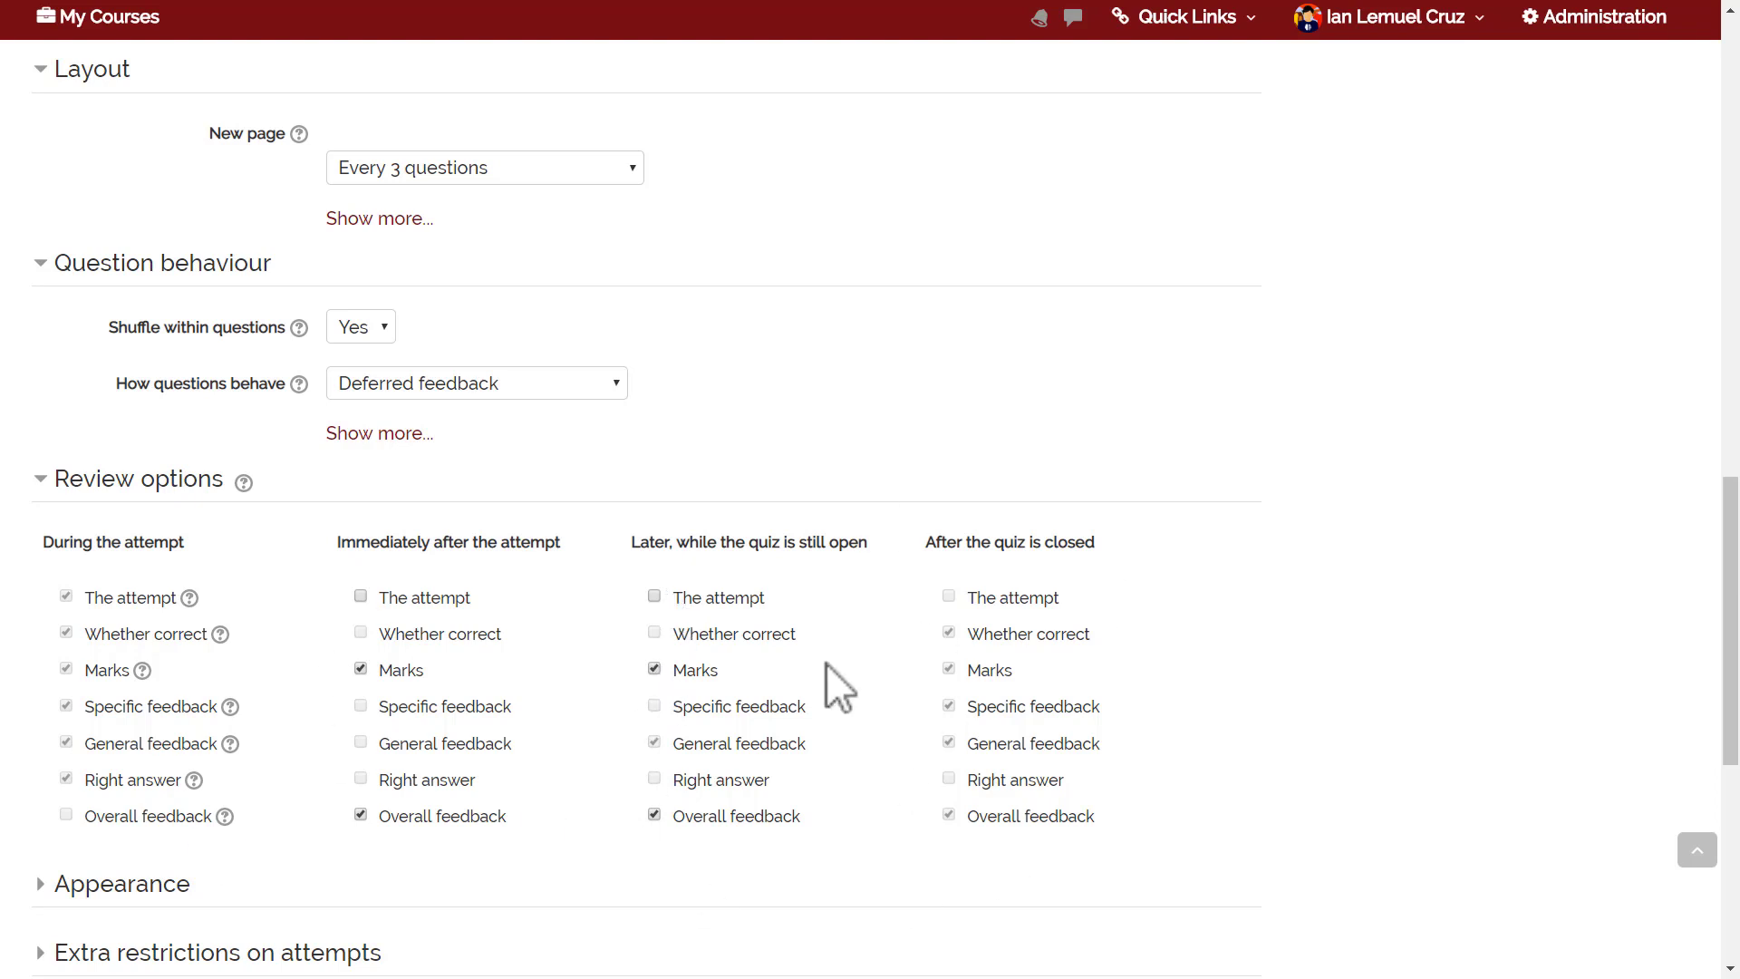
Enable Overall feedback immediately after the attempt, then expand the Appearance section.
{"action": "left_click", "coordinate": [359, 814]}
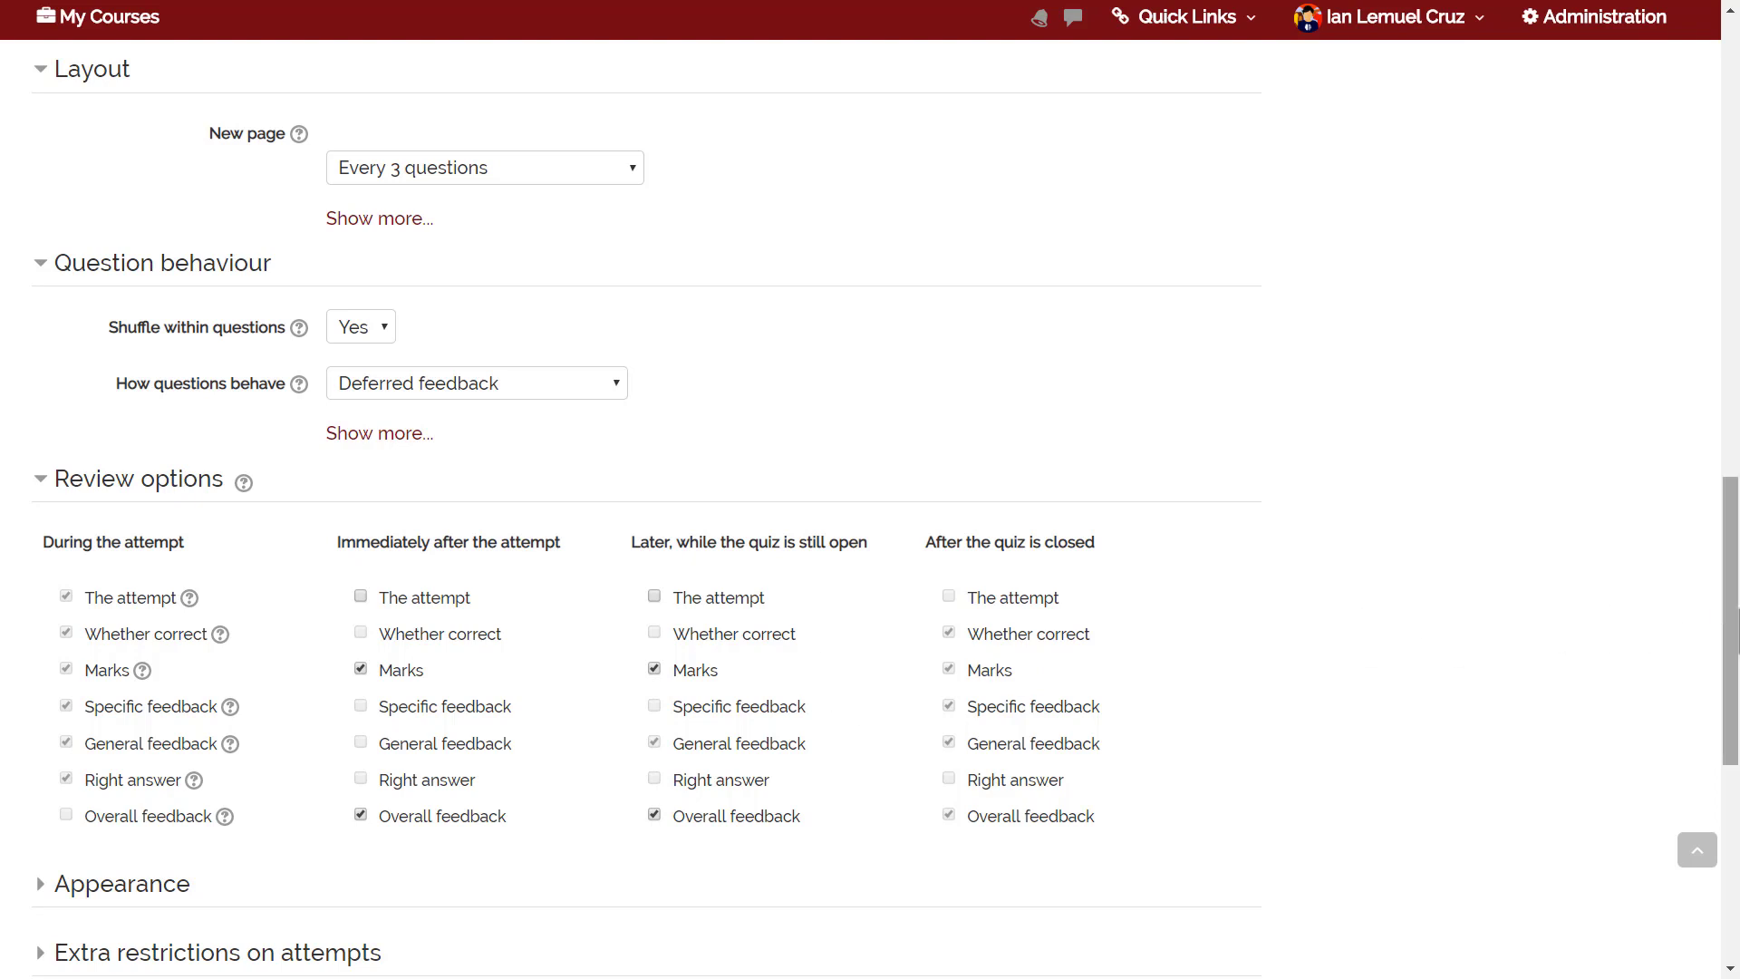
{"action": "left_click", "coordinate": [361, 600]}
{"action": "left_click", "coordinate": [361, 599]}
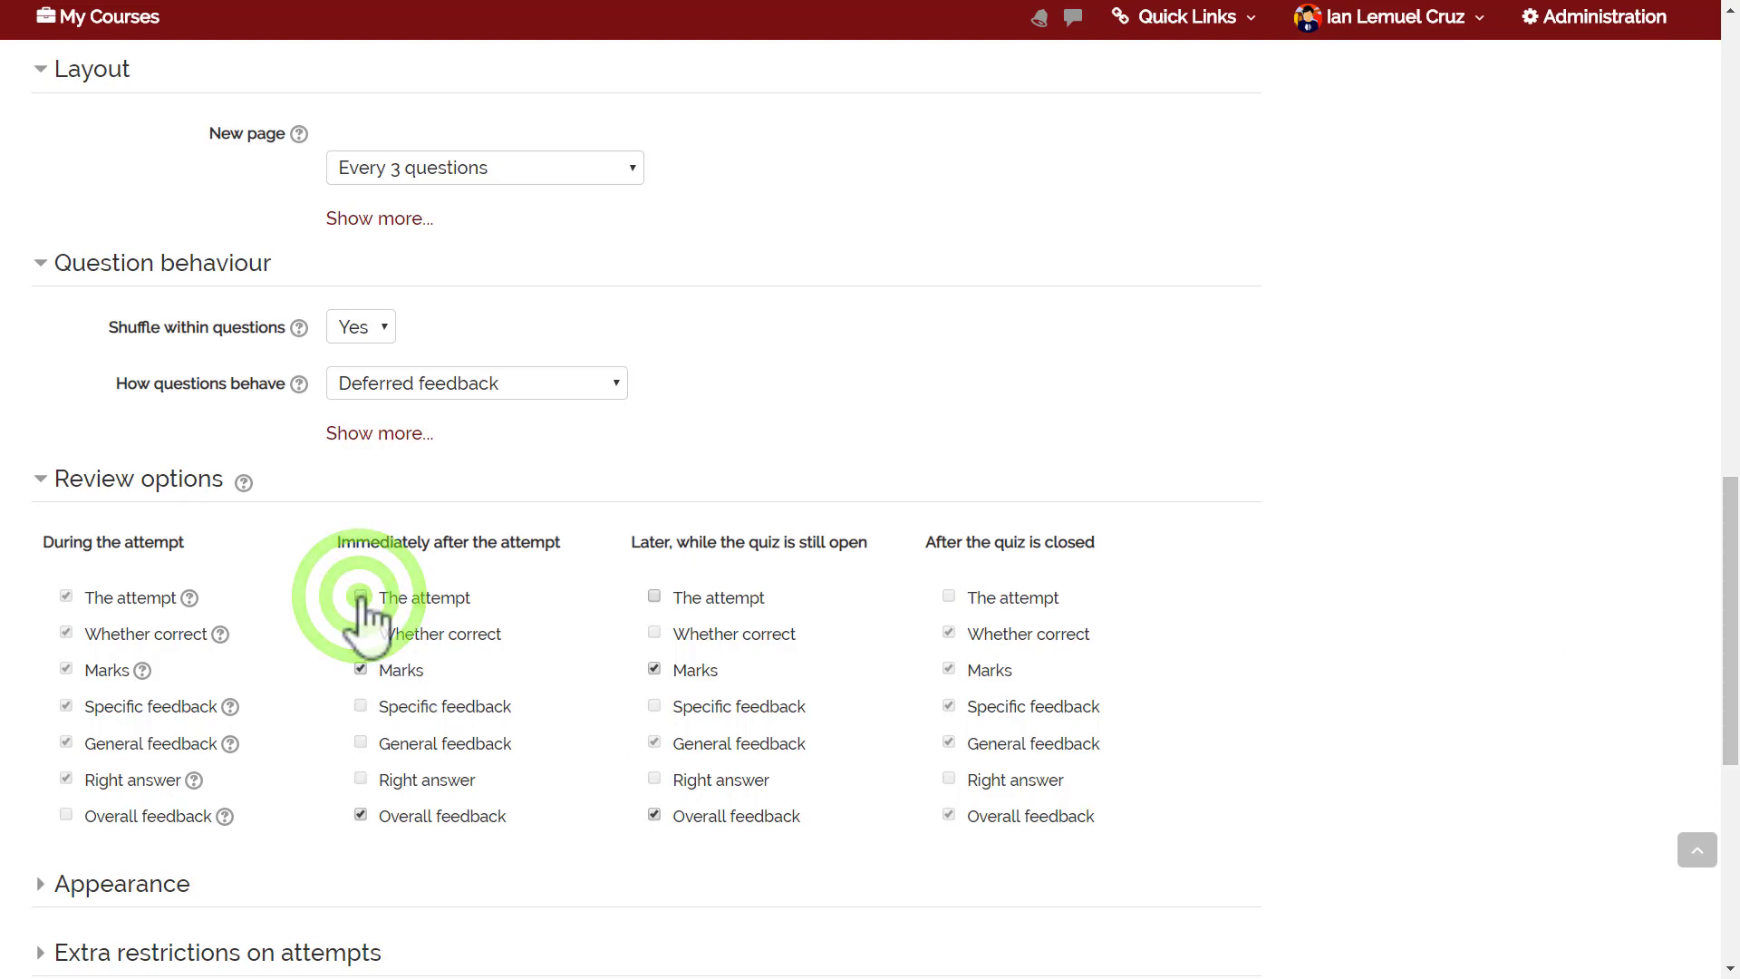
{"action": "left_click_drag", "start_coordinate": [1729, 621], "coordinate": [1731, 708]}
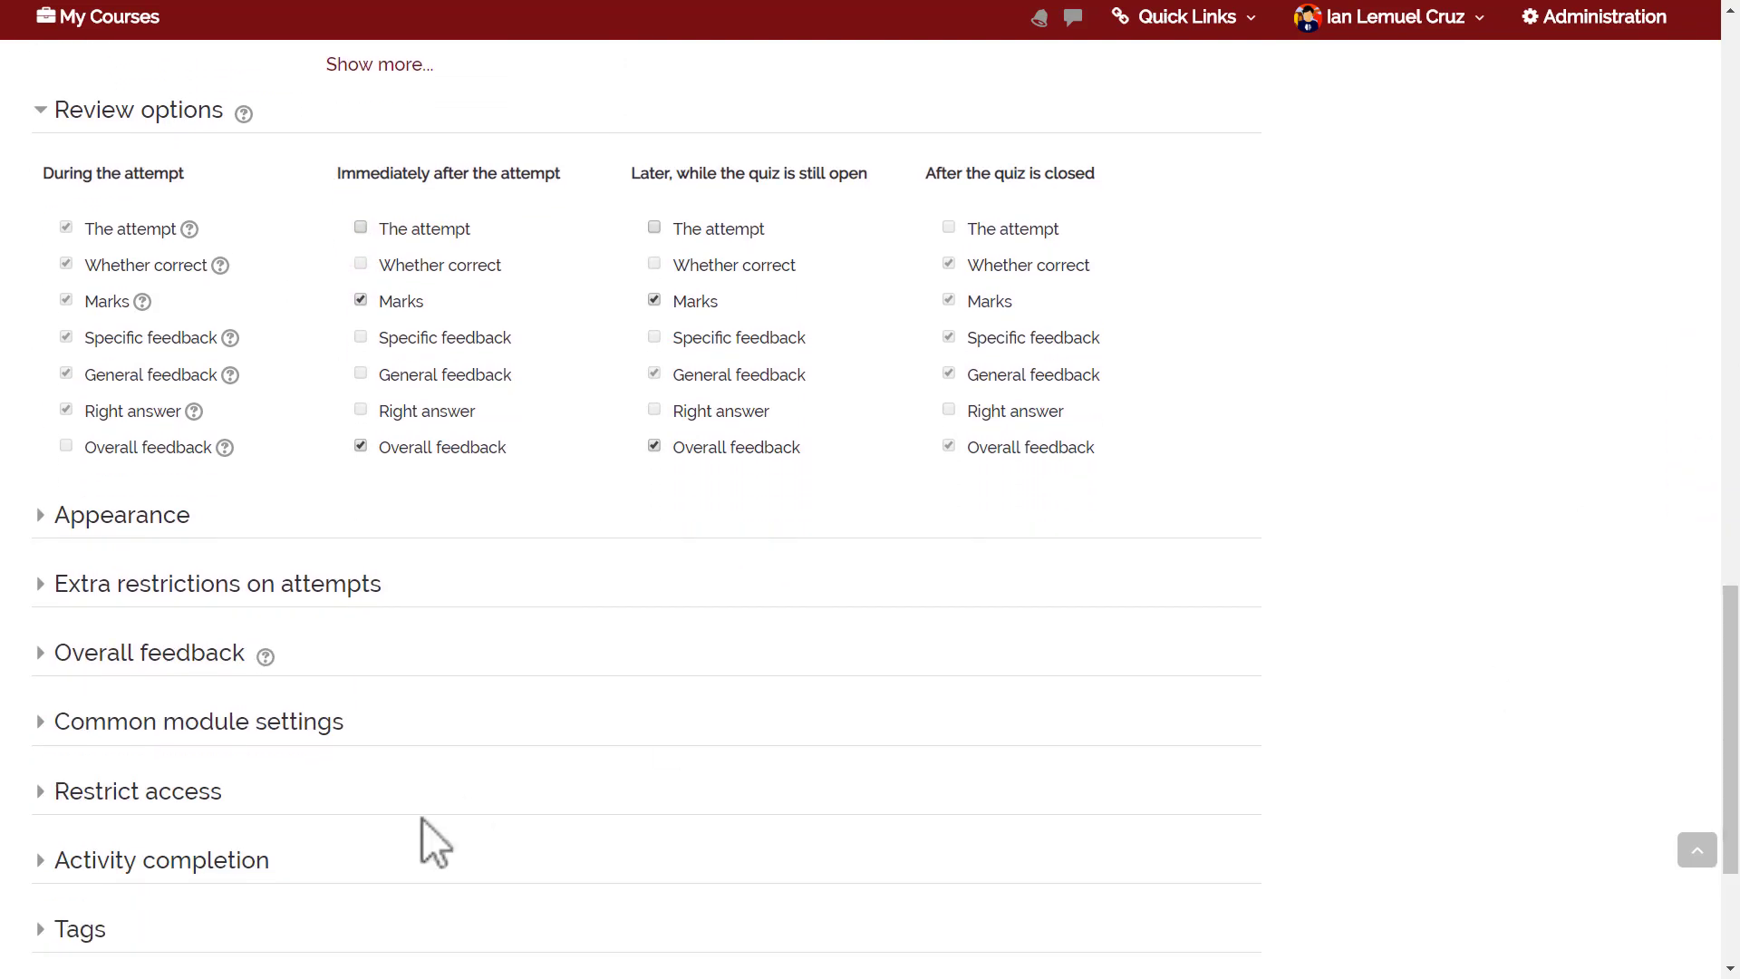
{"action": "left_click", "coordinate": [135, 526]}
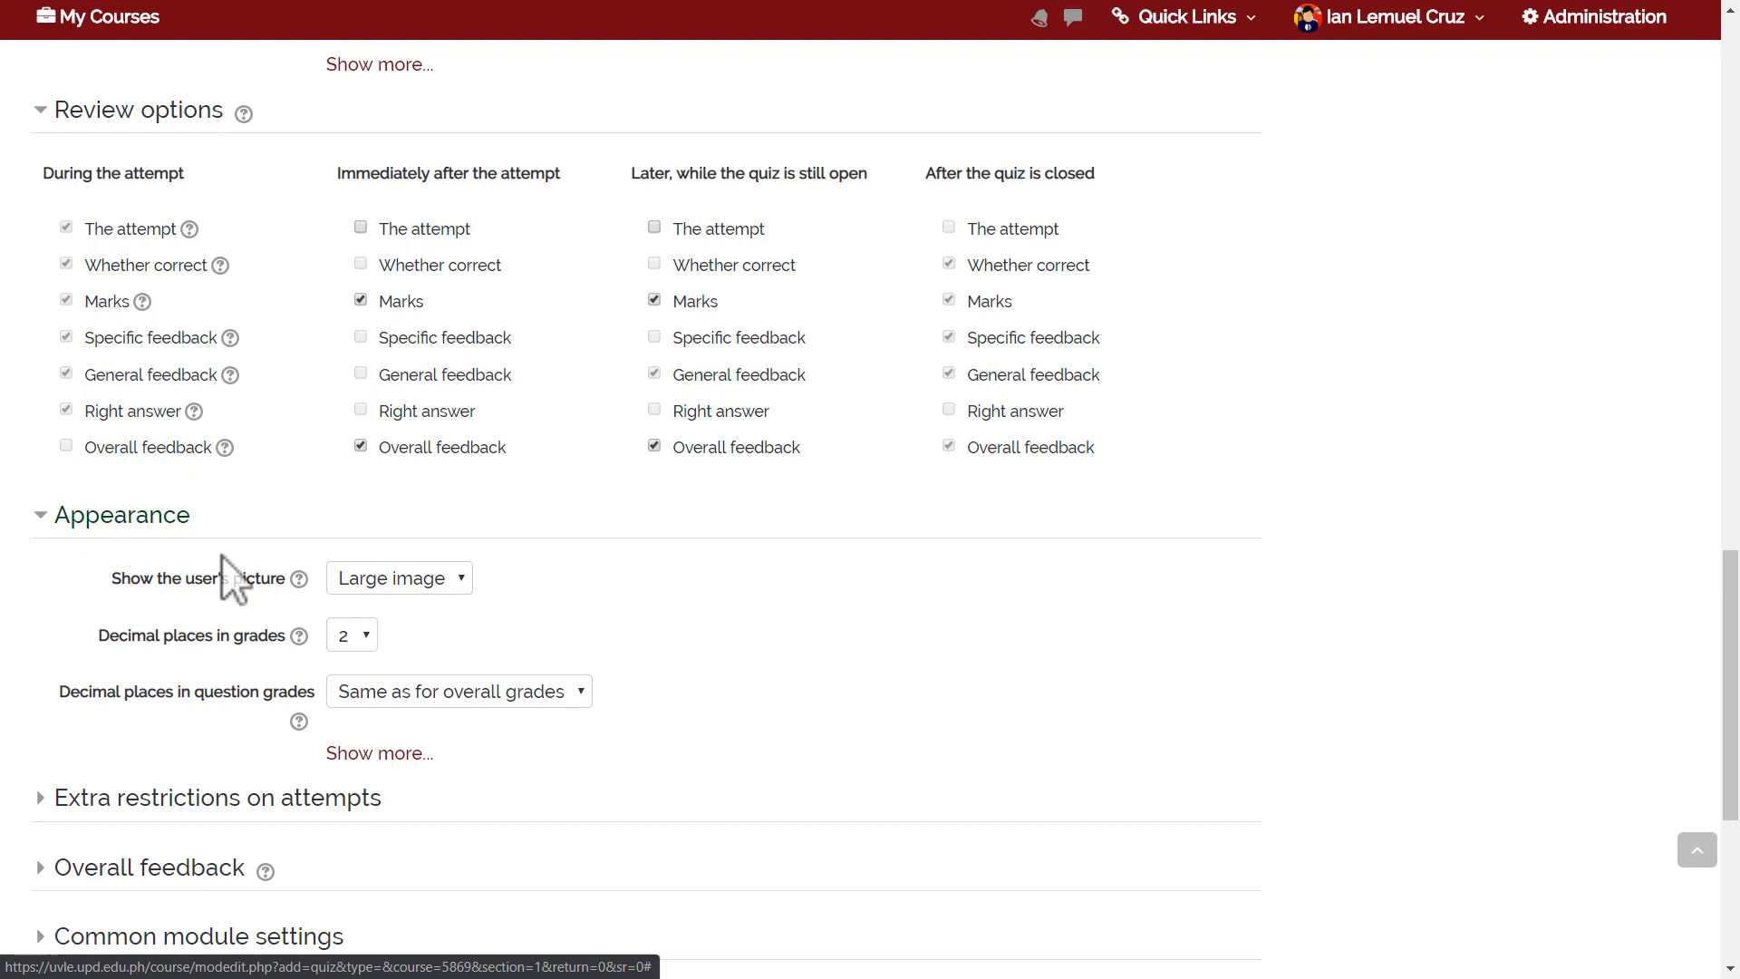
{"action": "left_click", "coordinate": [362, 580]}
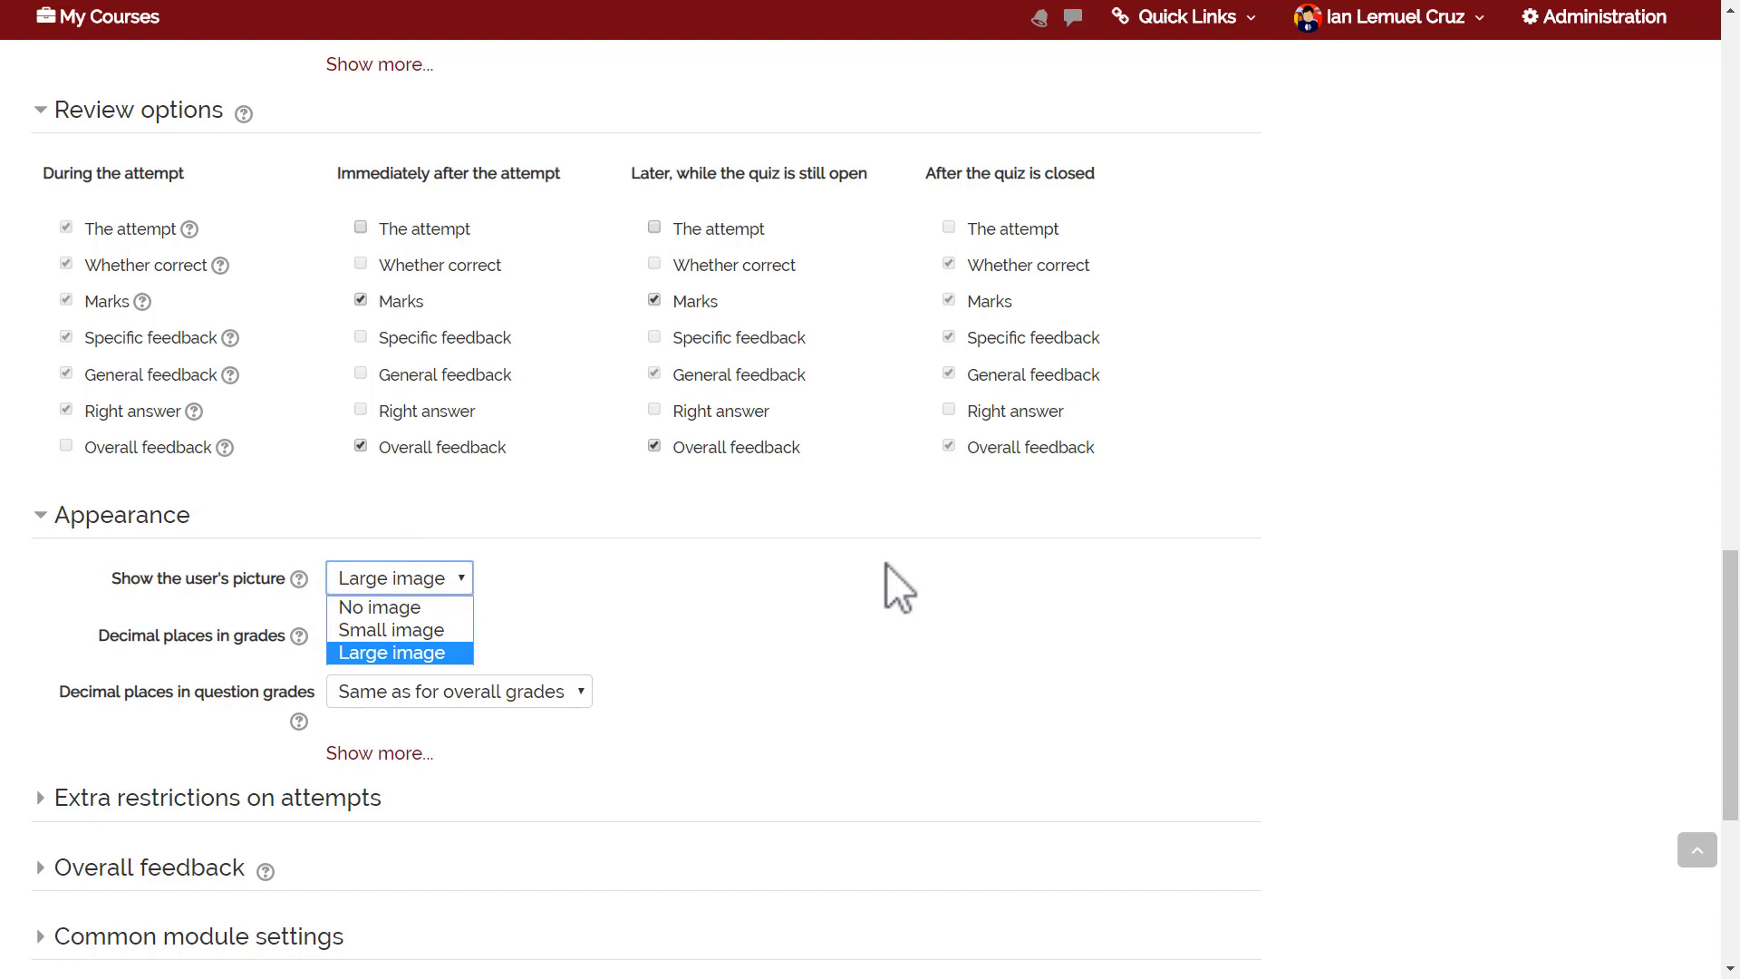
{"action": "left_click", "coordinate": [819, 612]}
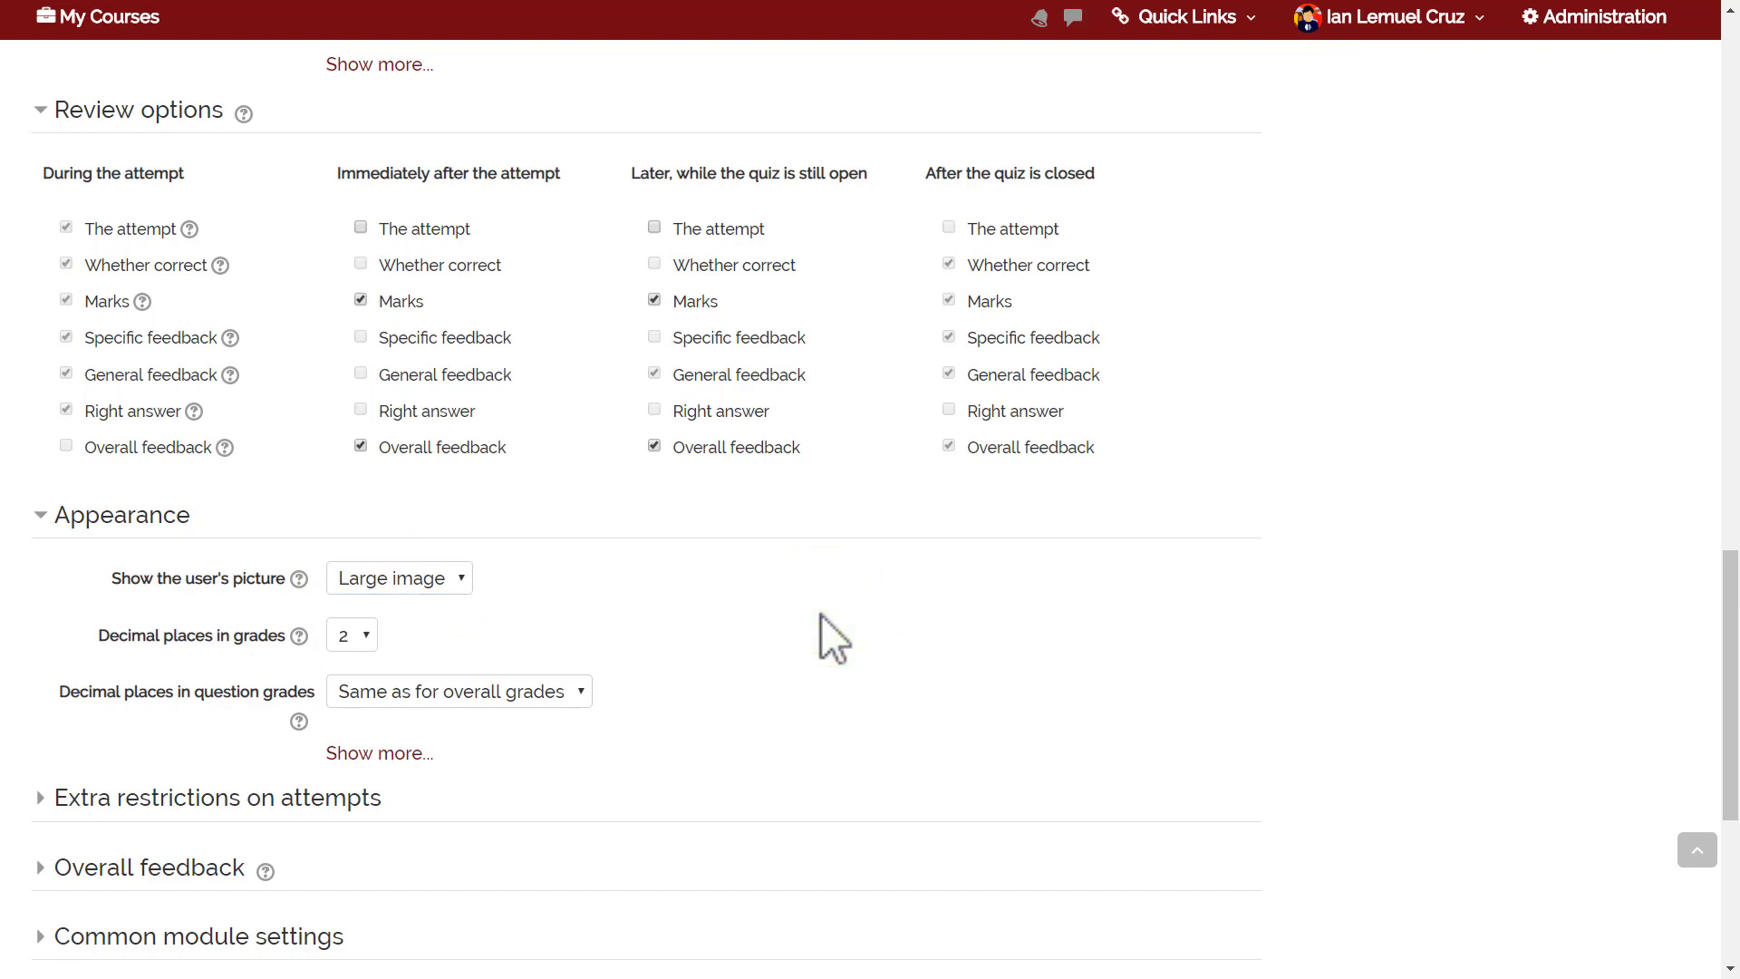
{"action": "left_click_drag", "start_coordinate": [1716, 600], "coordinate": [1726, 710]}
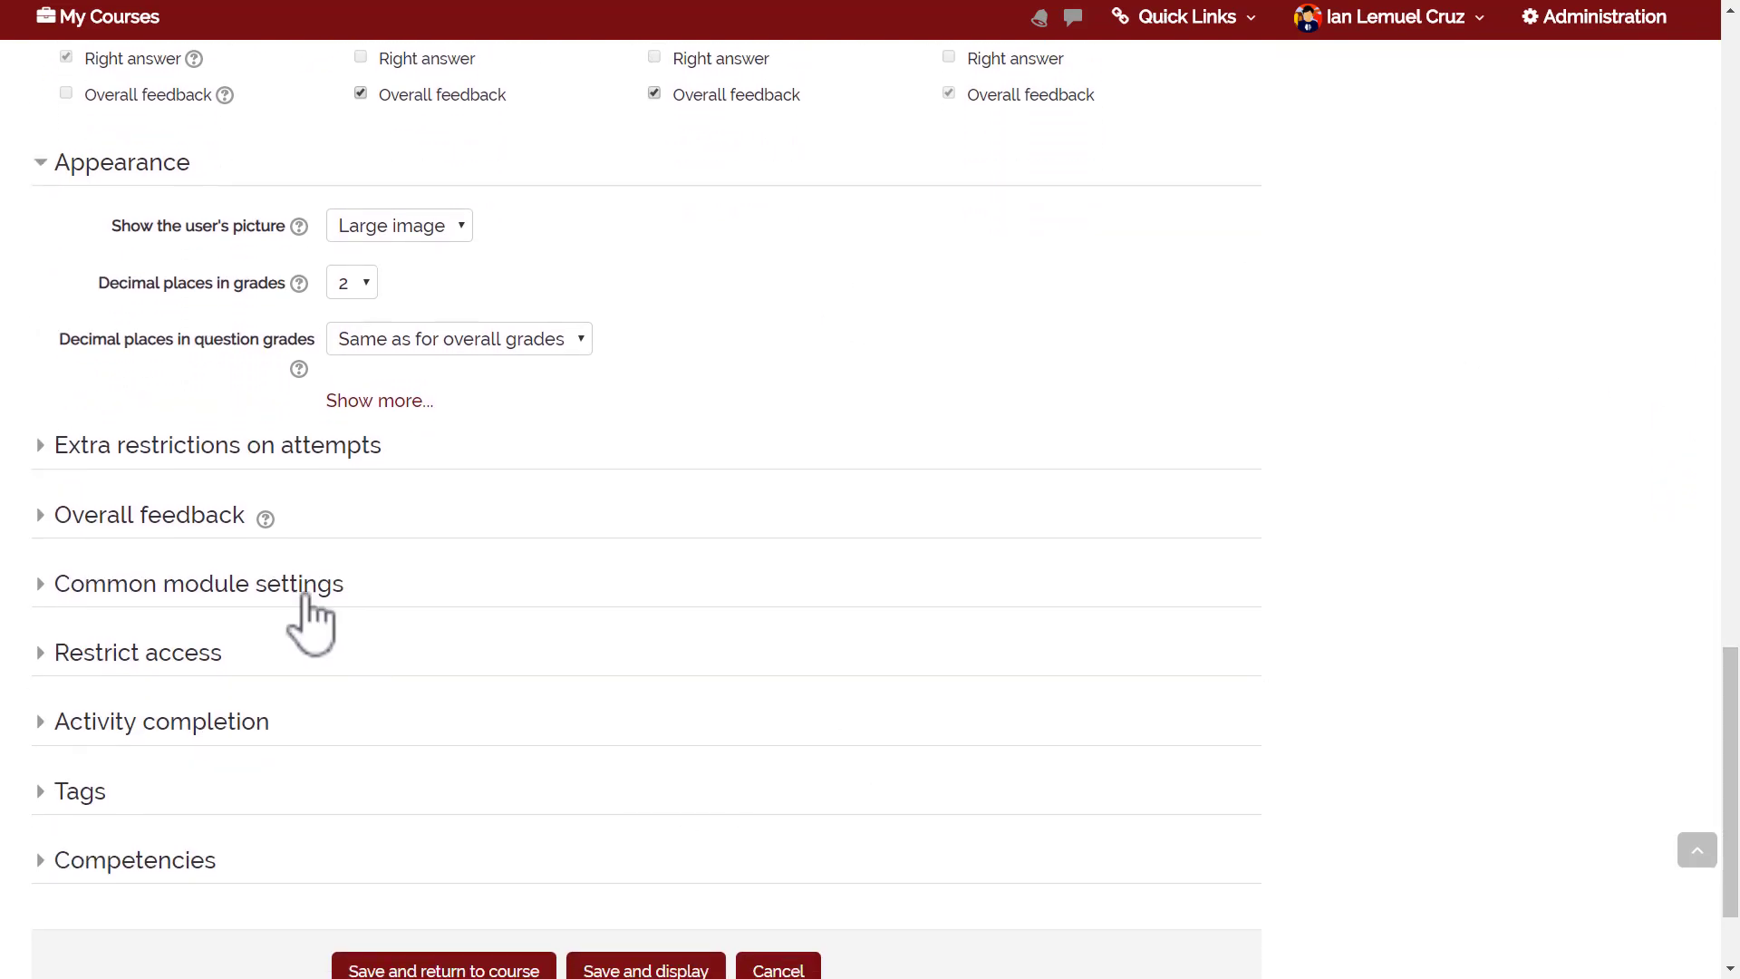
Expand Extra restrictions on attempts and read the network address help.
{"action": "left_click", "coordinate": [253, 451]}
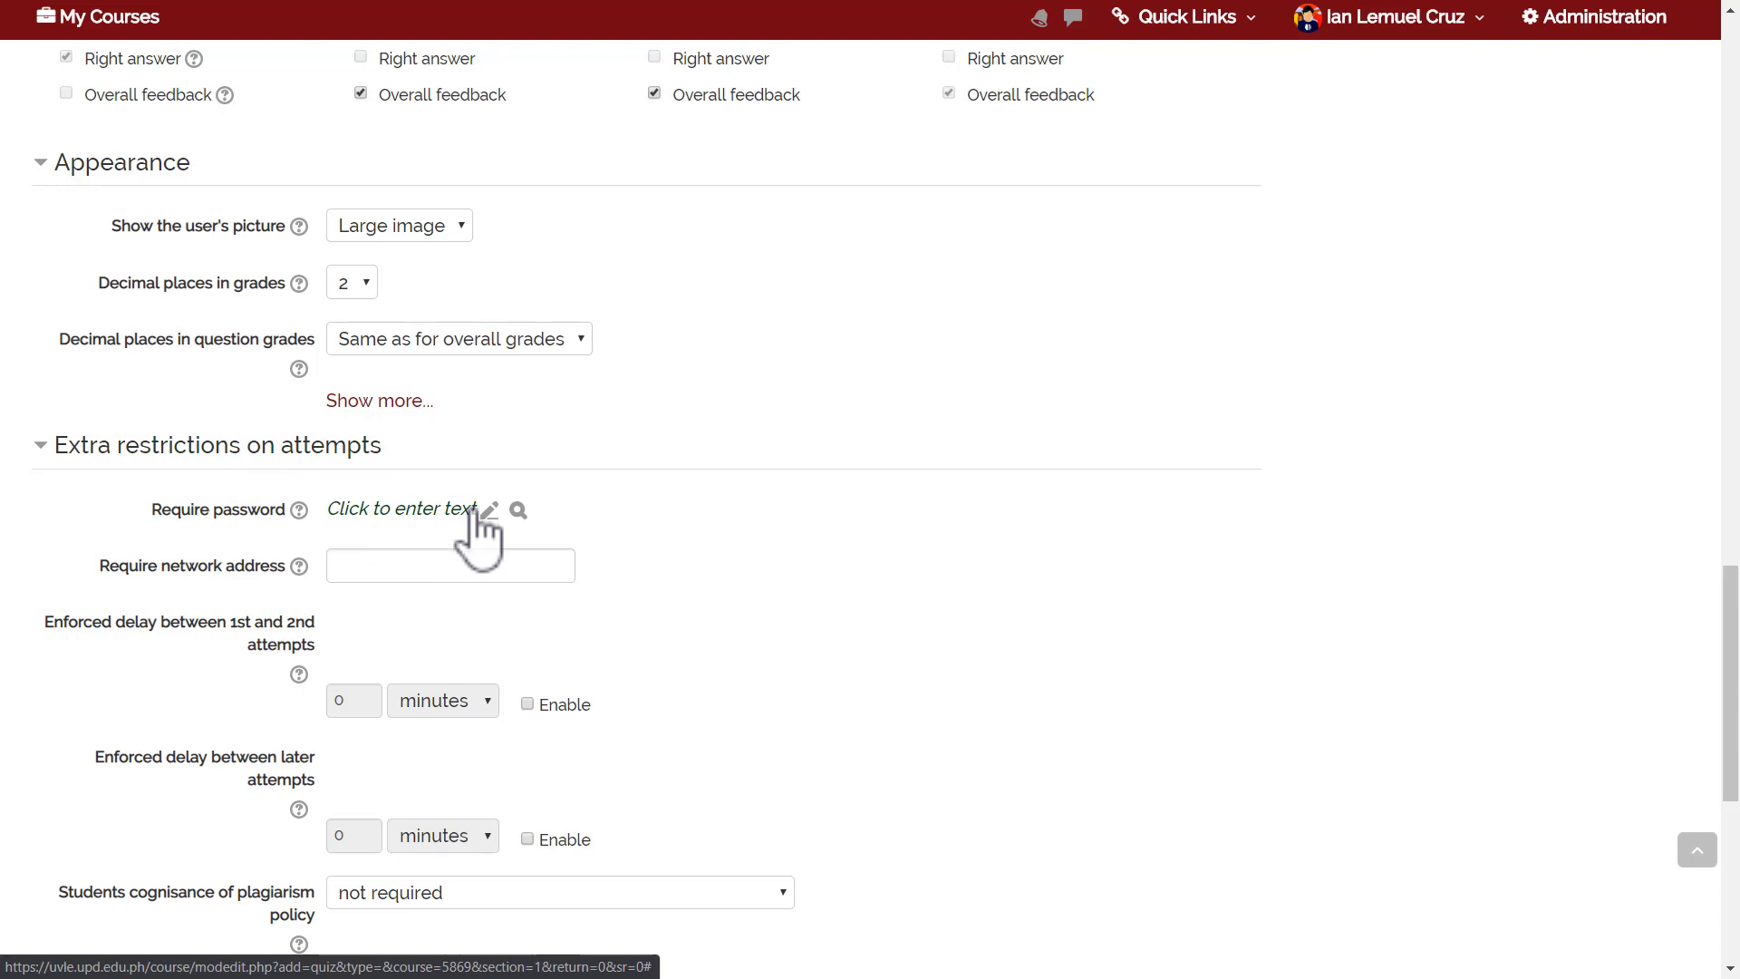
{"action": "left_click", "coordinate": [298, 566]}
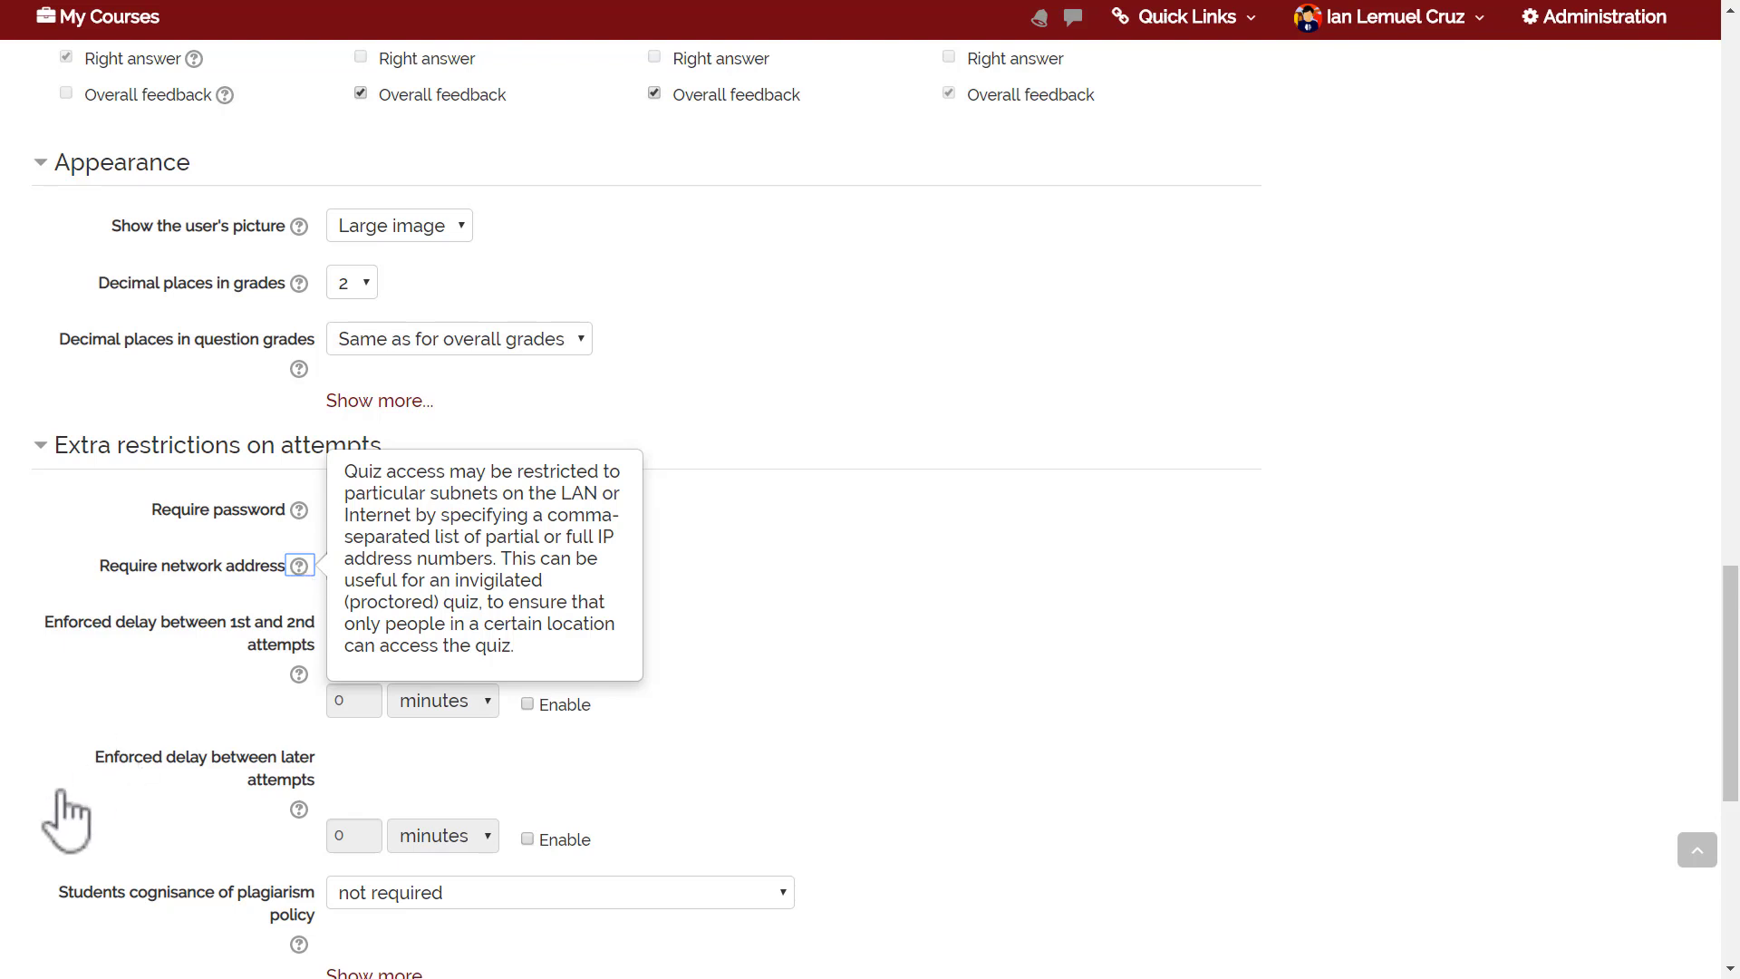
{"action": "left_click", "coordinate": [68, 696]}
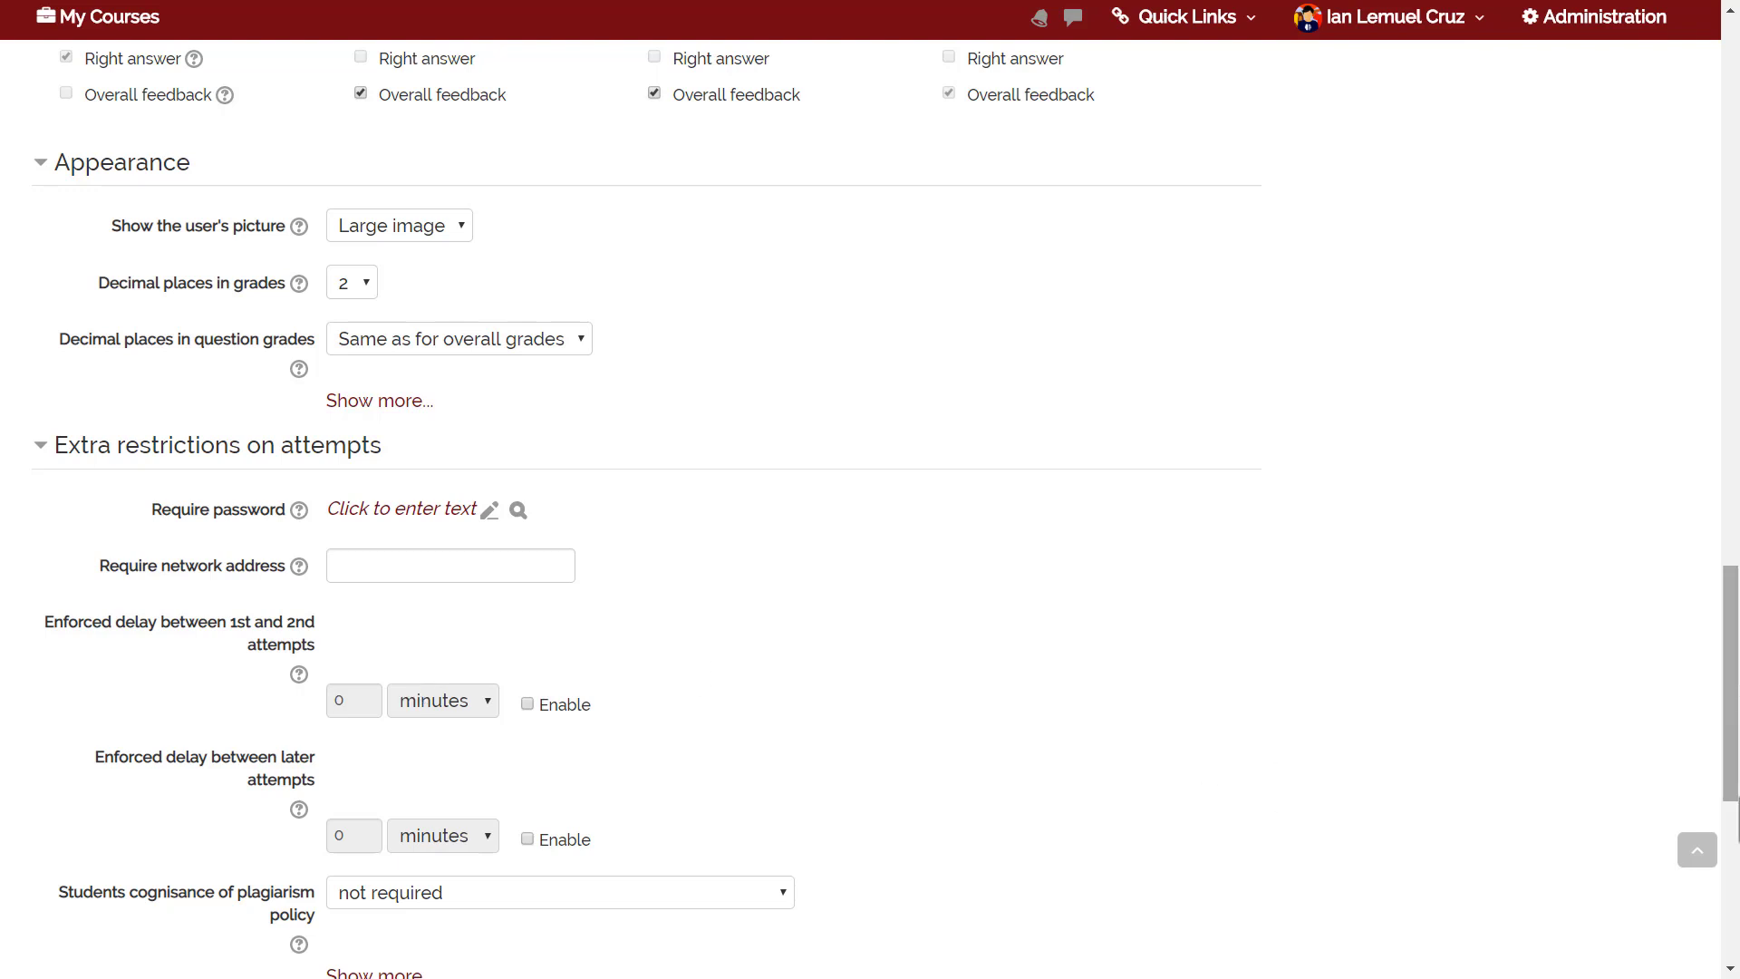
Require students to acknowledge the plagiarism policy before starting an attempt.
{"action": "left_click_drag", "start_coordinate": [1730, 688], "coordinate": [1730, 739]}
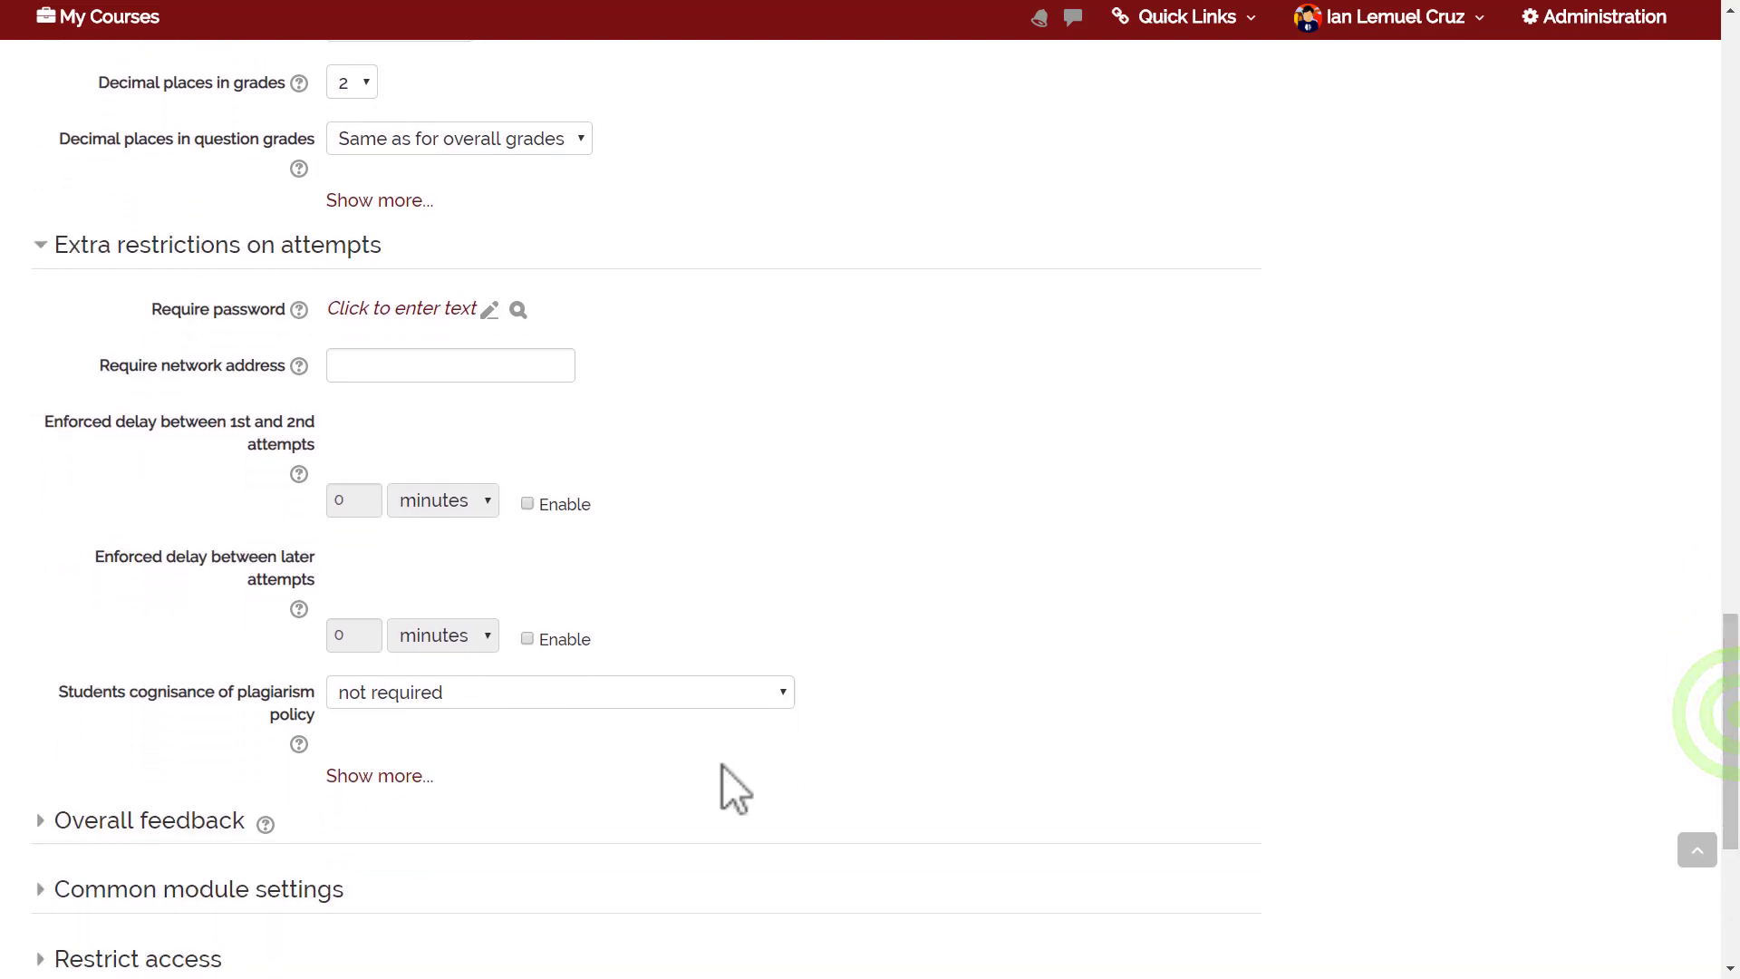
{"action": "left_click", "coordinate": [653, 702]}
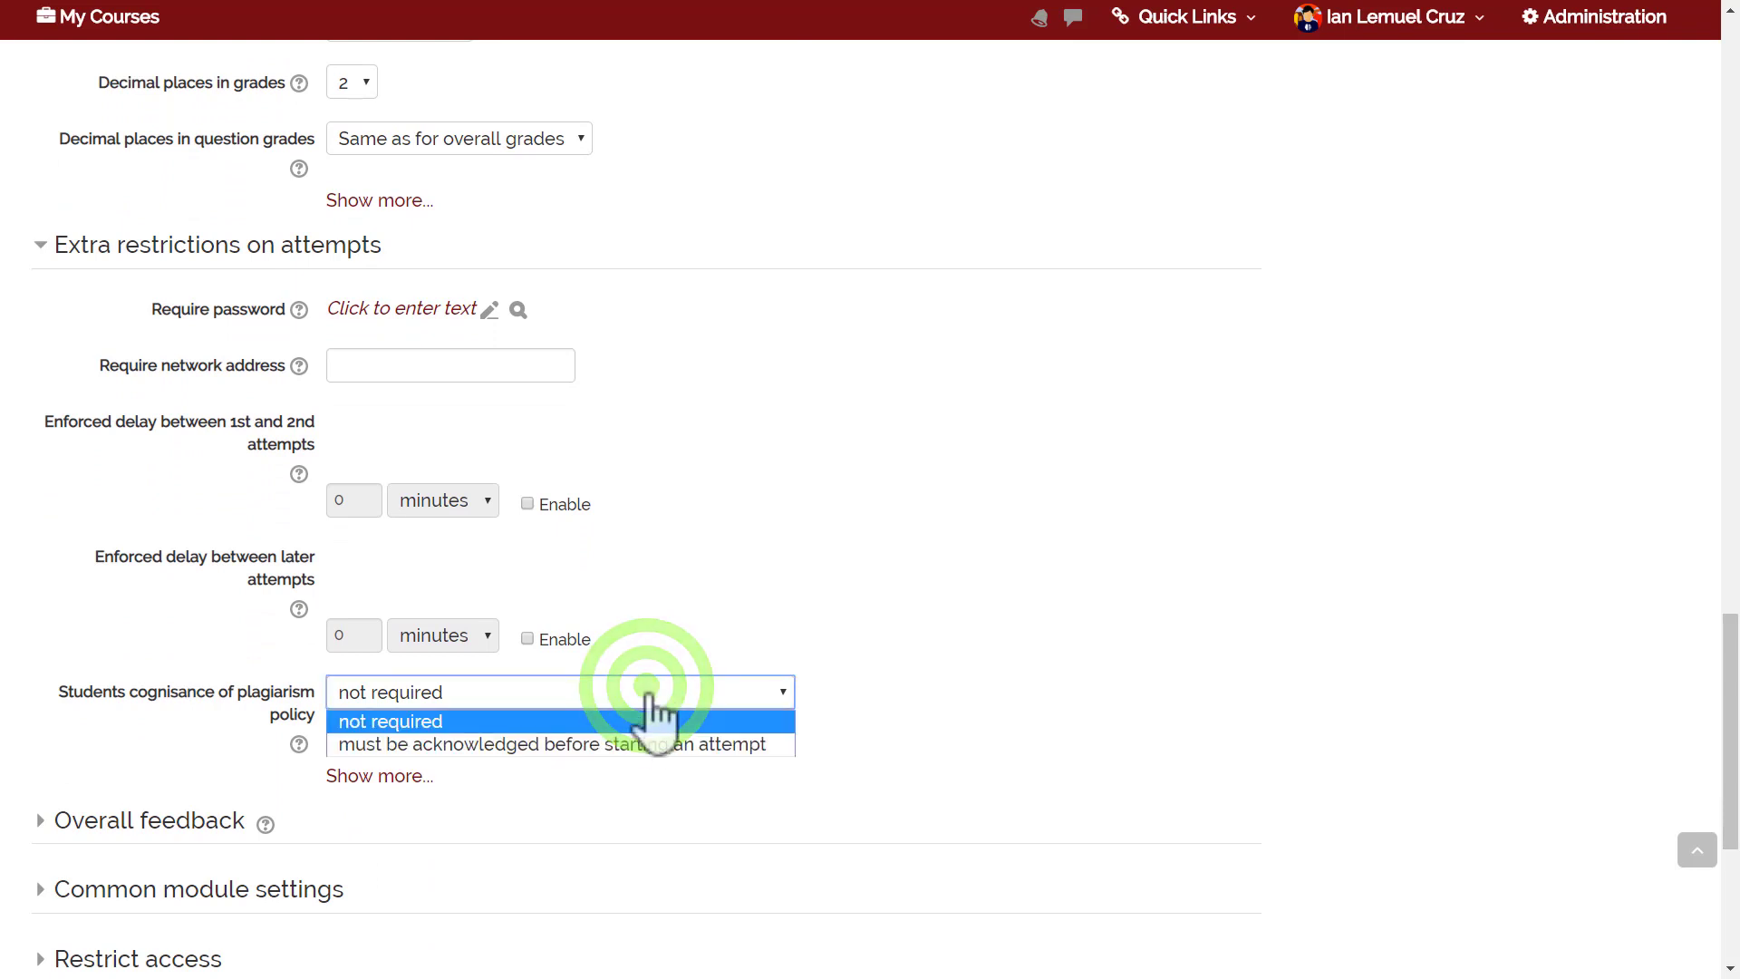
{"action": "left_click", "coordinate": [643, 743]}
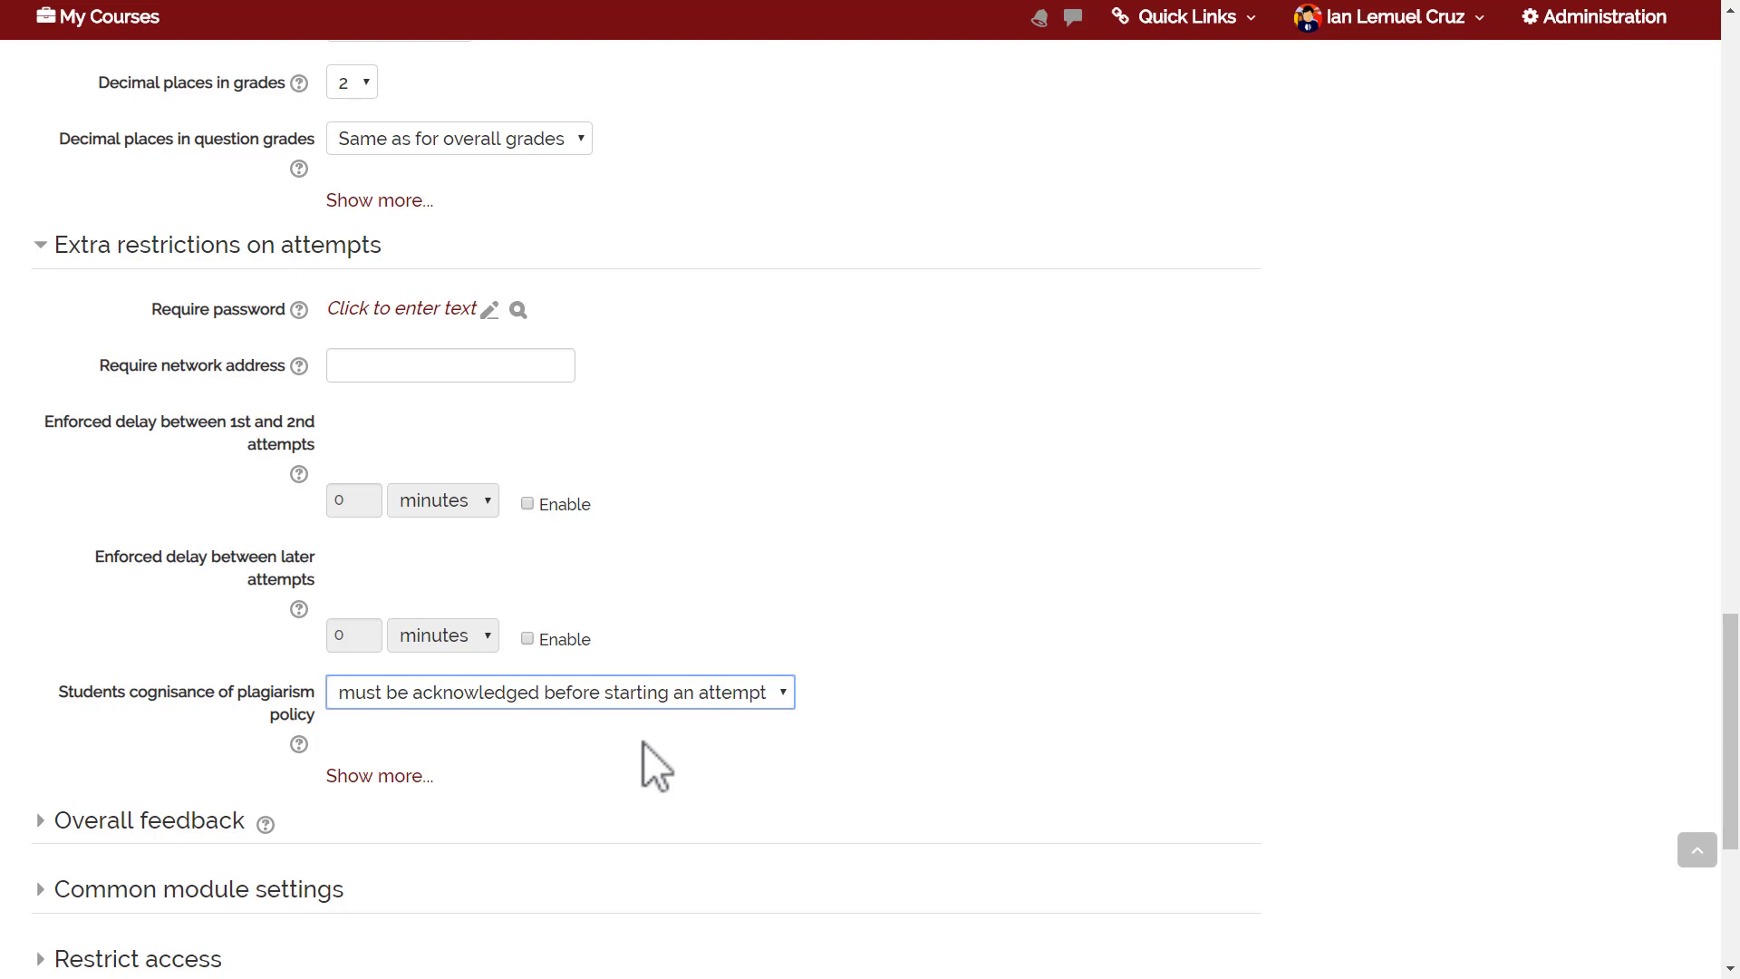
{"action": "left_click_drag", "start_coordinate": [1728, 698], "coordinate": [1731, 760]}
Scroll back through the quiz settings, then save and return to the course.
{"action": "scroll", "coordinate": [870, 507], "scroll_direction": "up", "scroll_amount": 3}
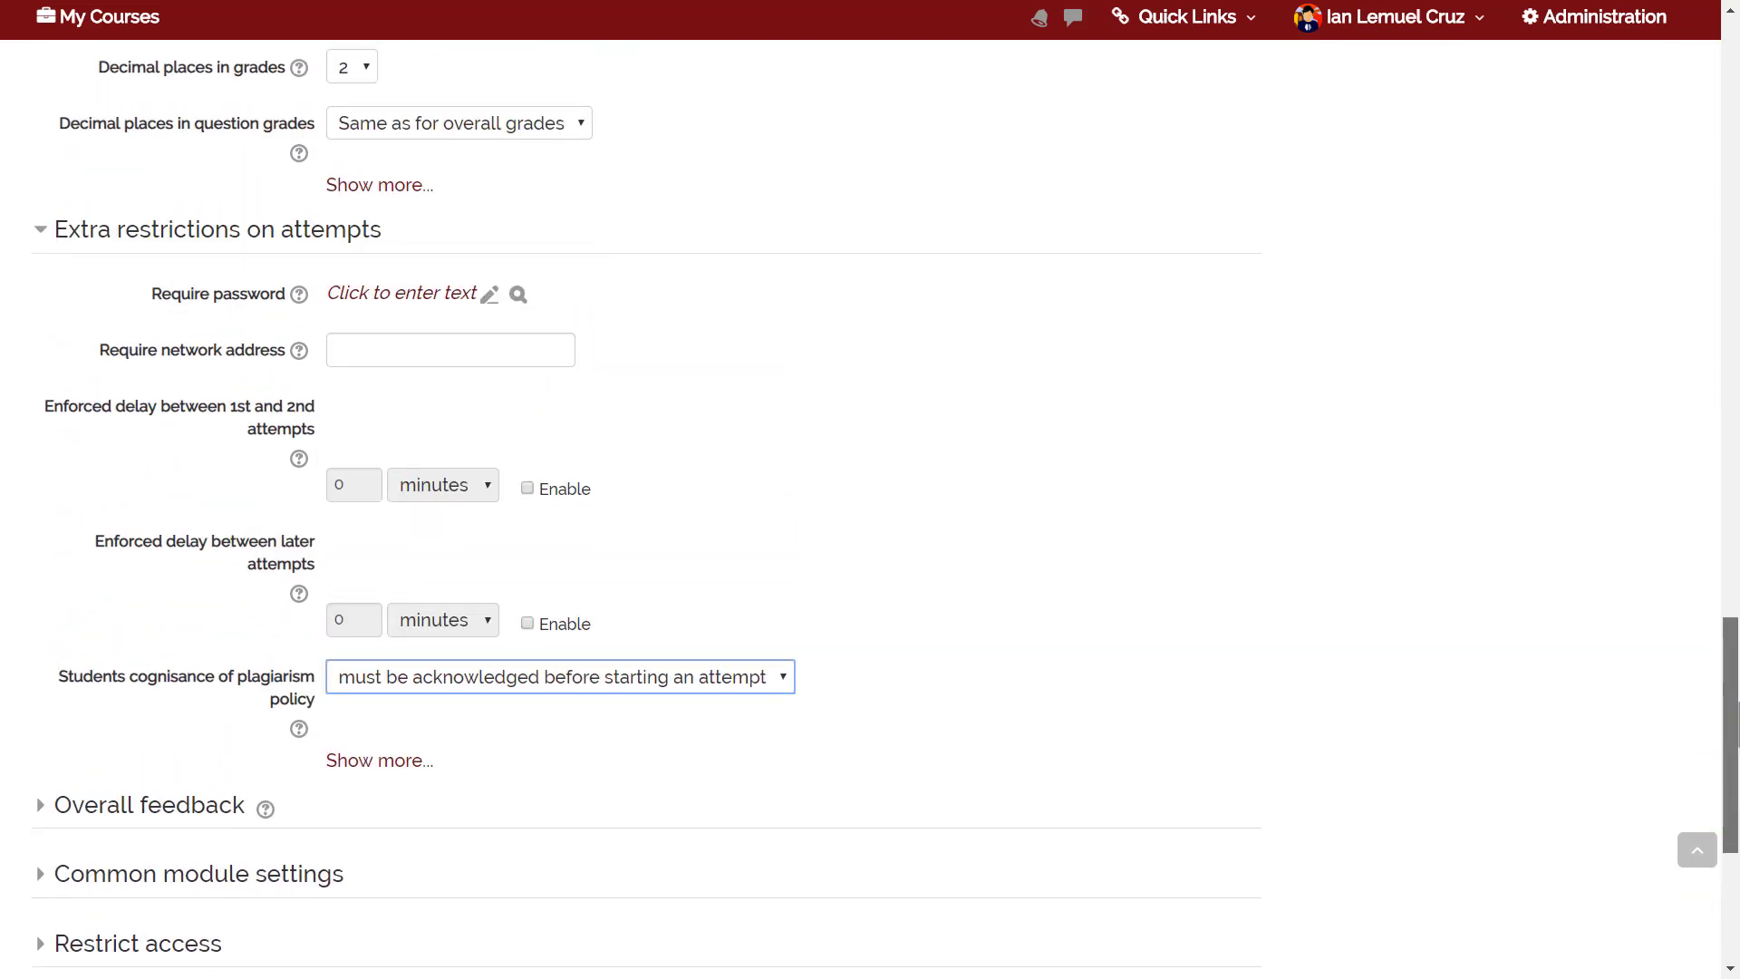
{"action": "scroll", "coordinate": [870, 507], "scroll_direction": "up", "scroll_amount": 7}
{"action": "left_click_drag", "start_coordinate": [1737, 570], "coordinate": [1737, 264]}
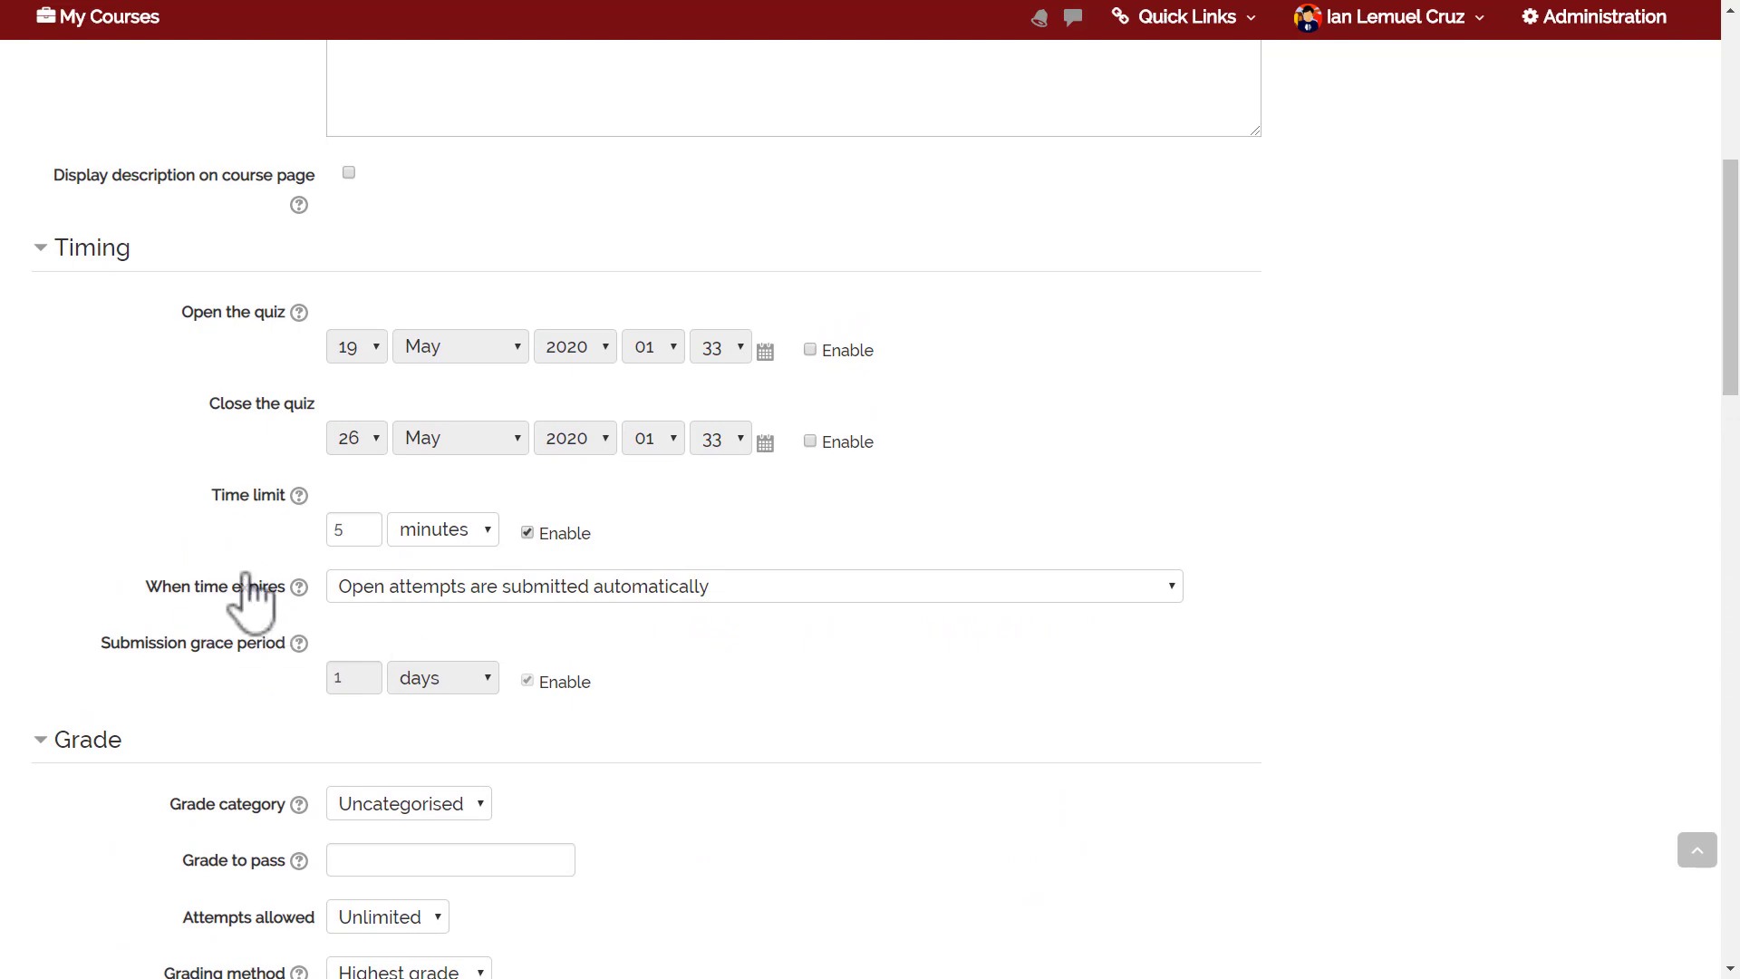
{"action": "left_click_drag", "start_coordinate": [1729, 290], "coordinate": [1730, 509]}
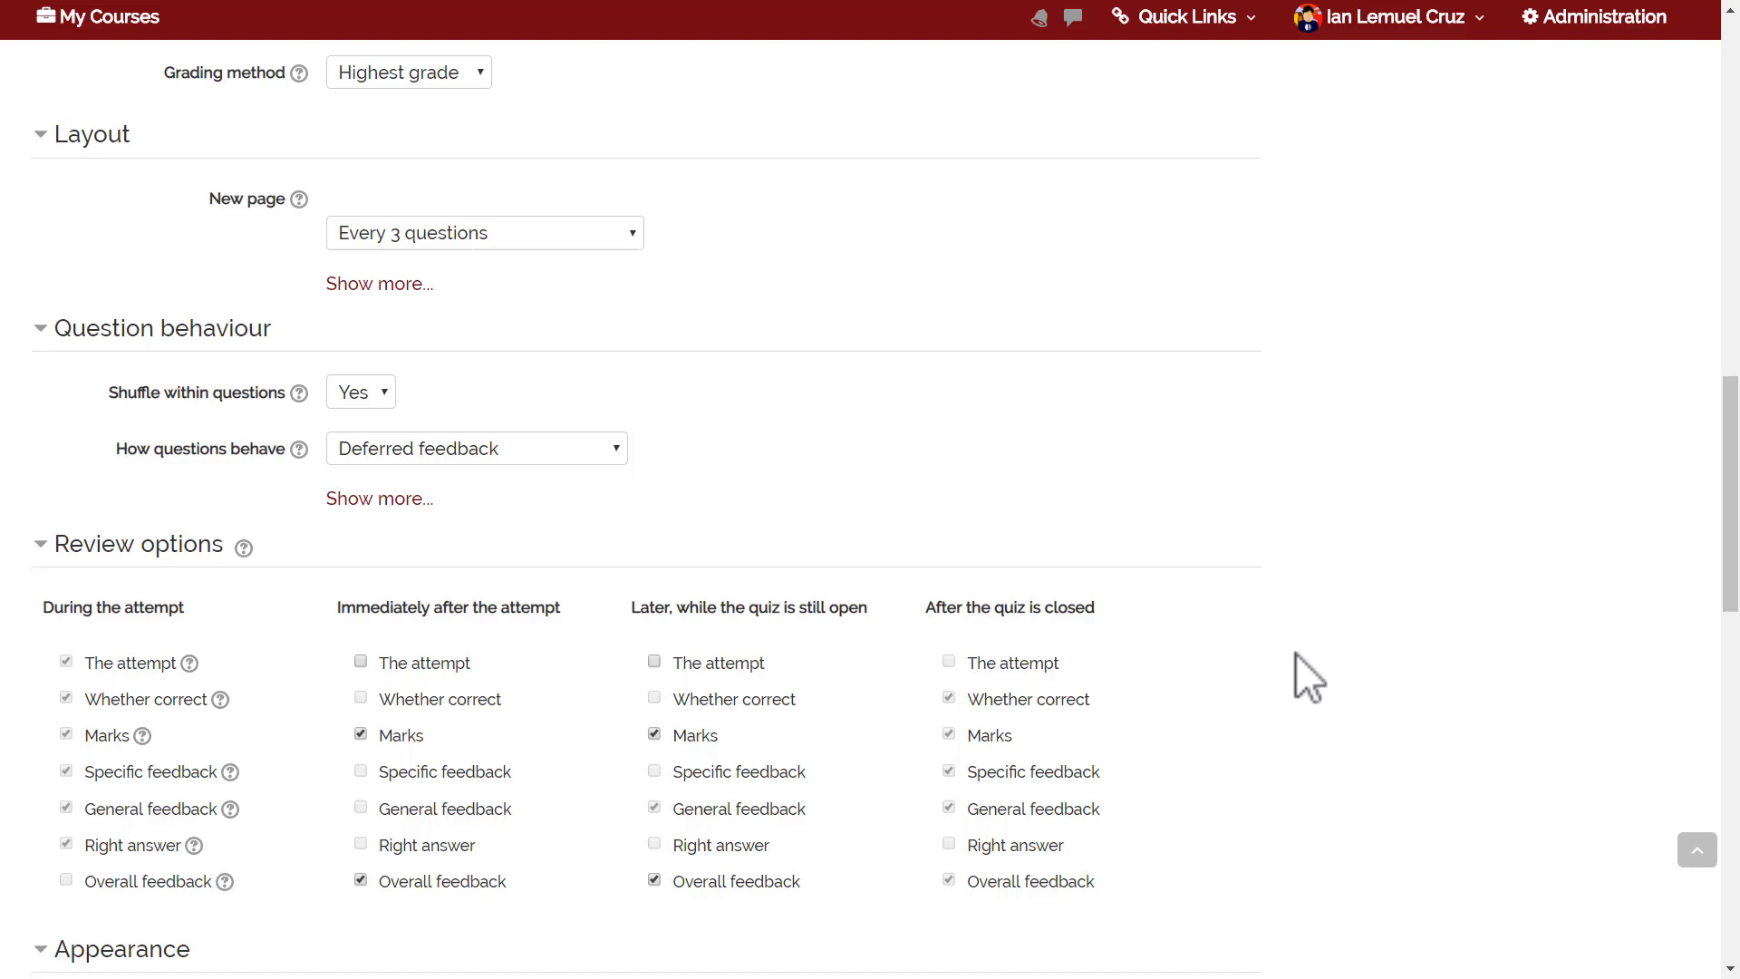
{"action": "left_click_drag", "start_coordinate": [1731, 412], "coordinate": [1730, 553]}
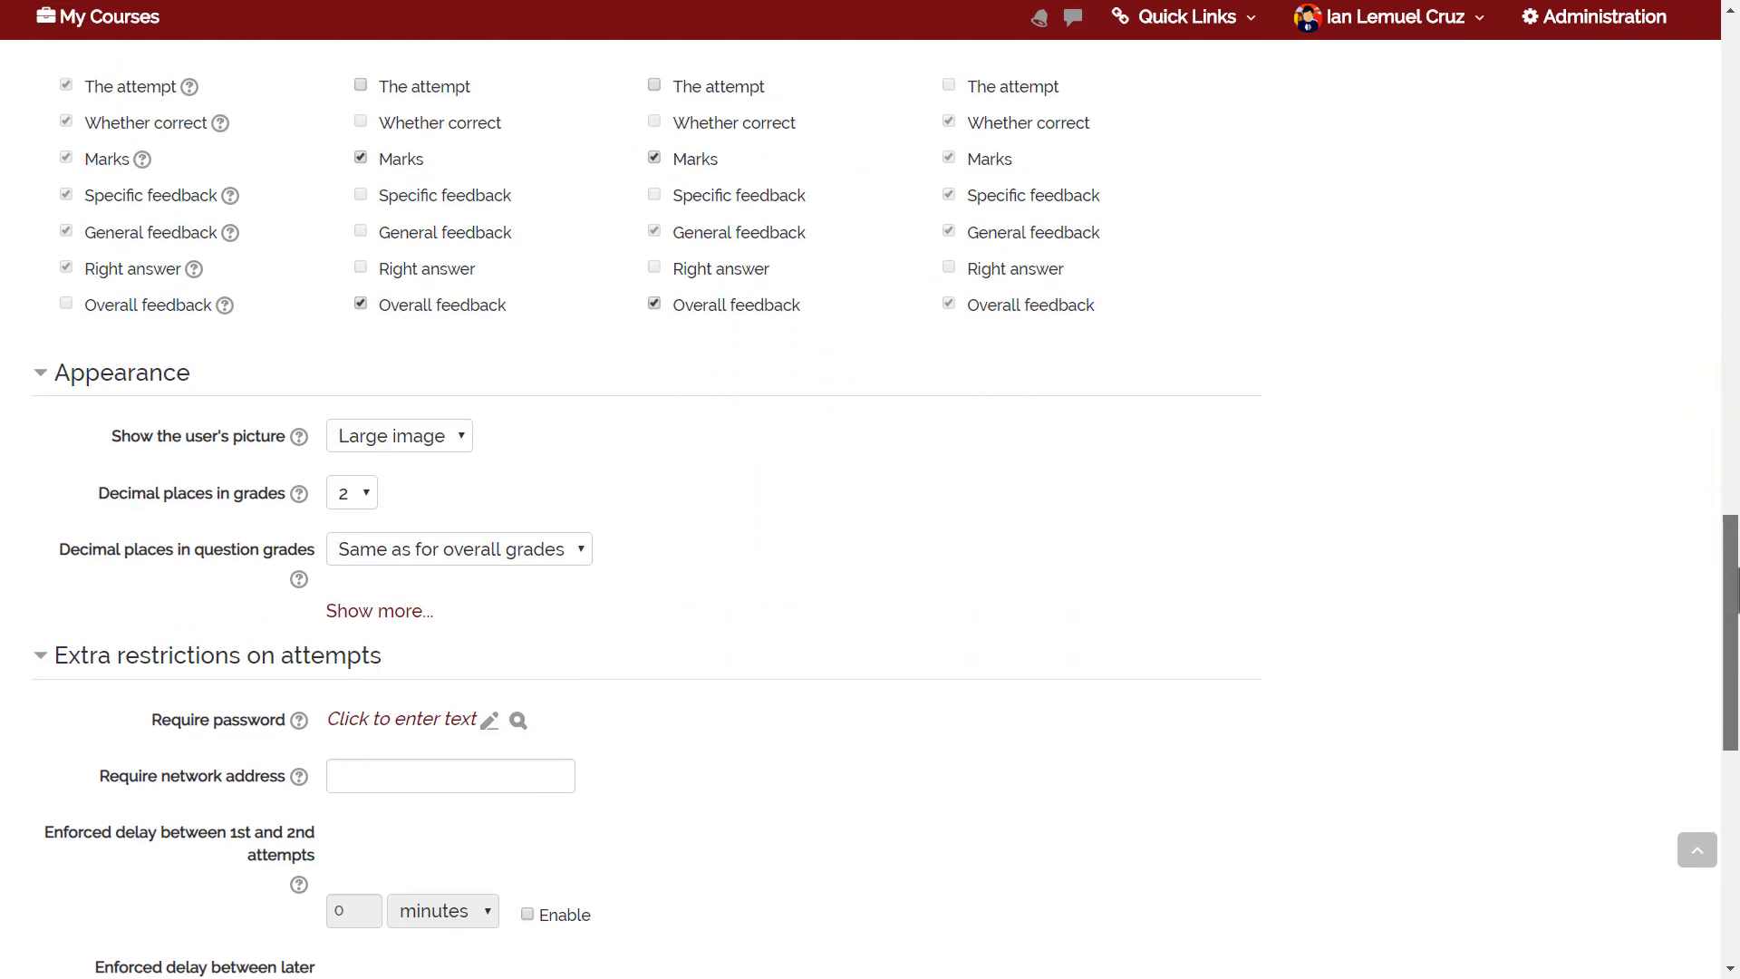
{"action": "scroll", "coordinate": [730, 924], "scroll_direction": "down", "scroll_amount": 9}
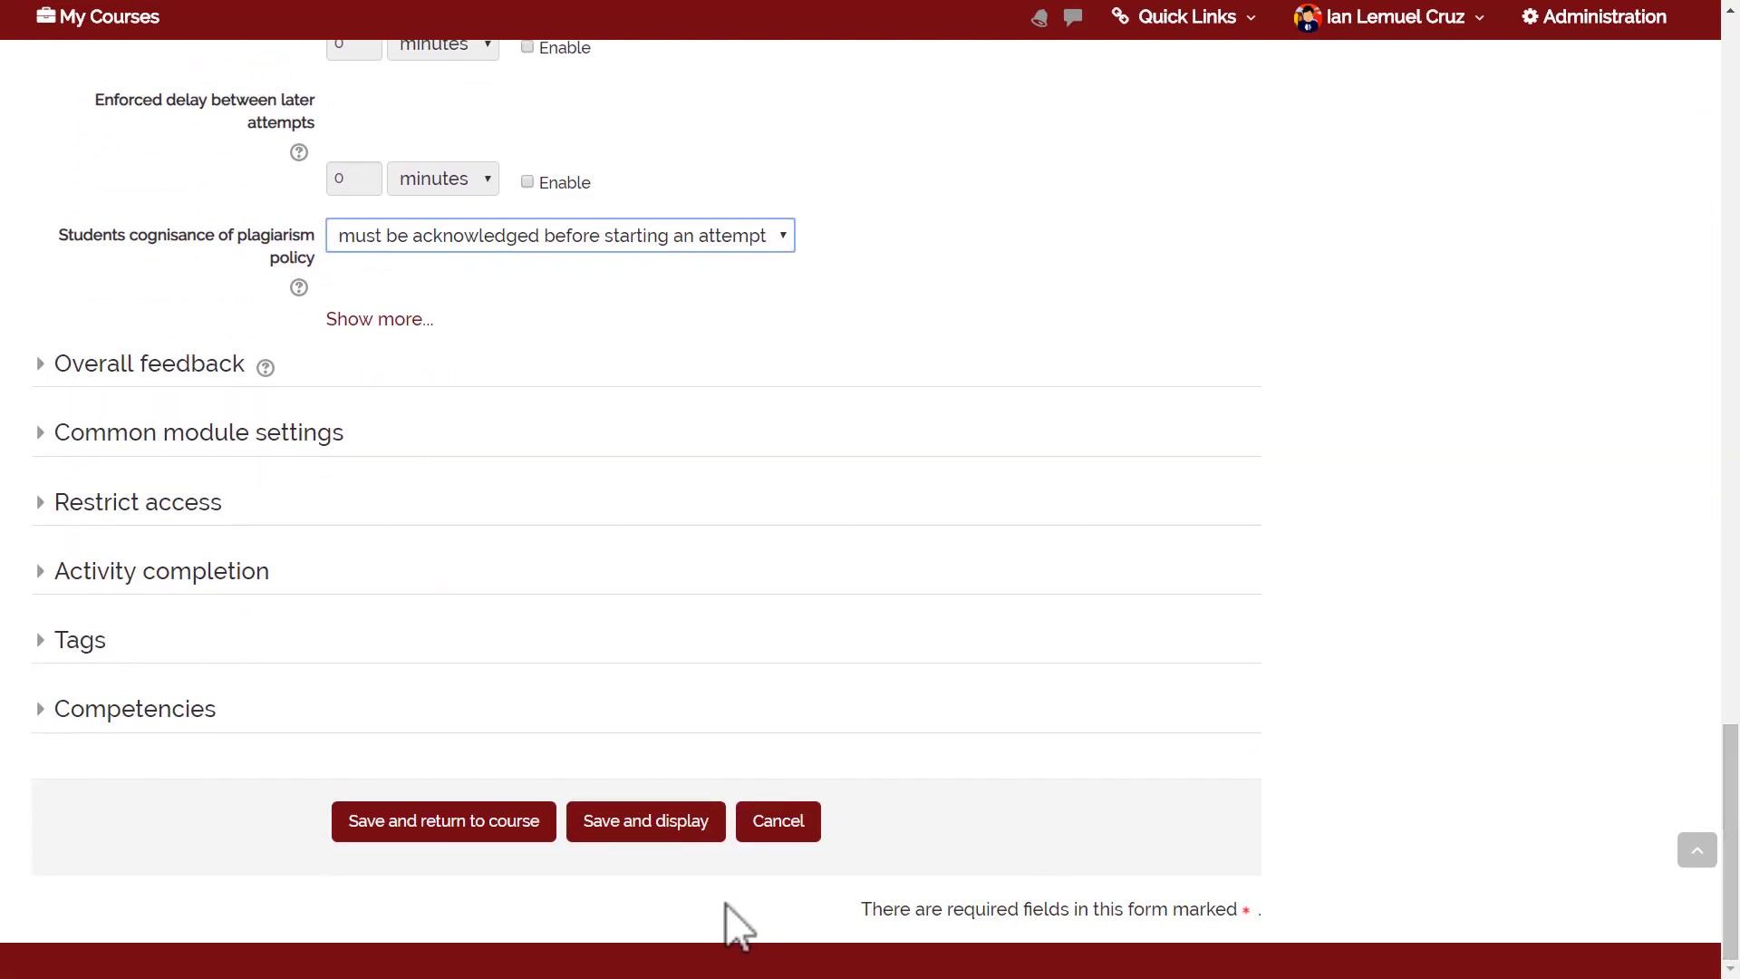
{"action": "left_click", "coordinate": [444, 822]}
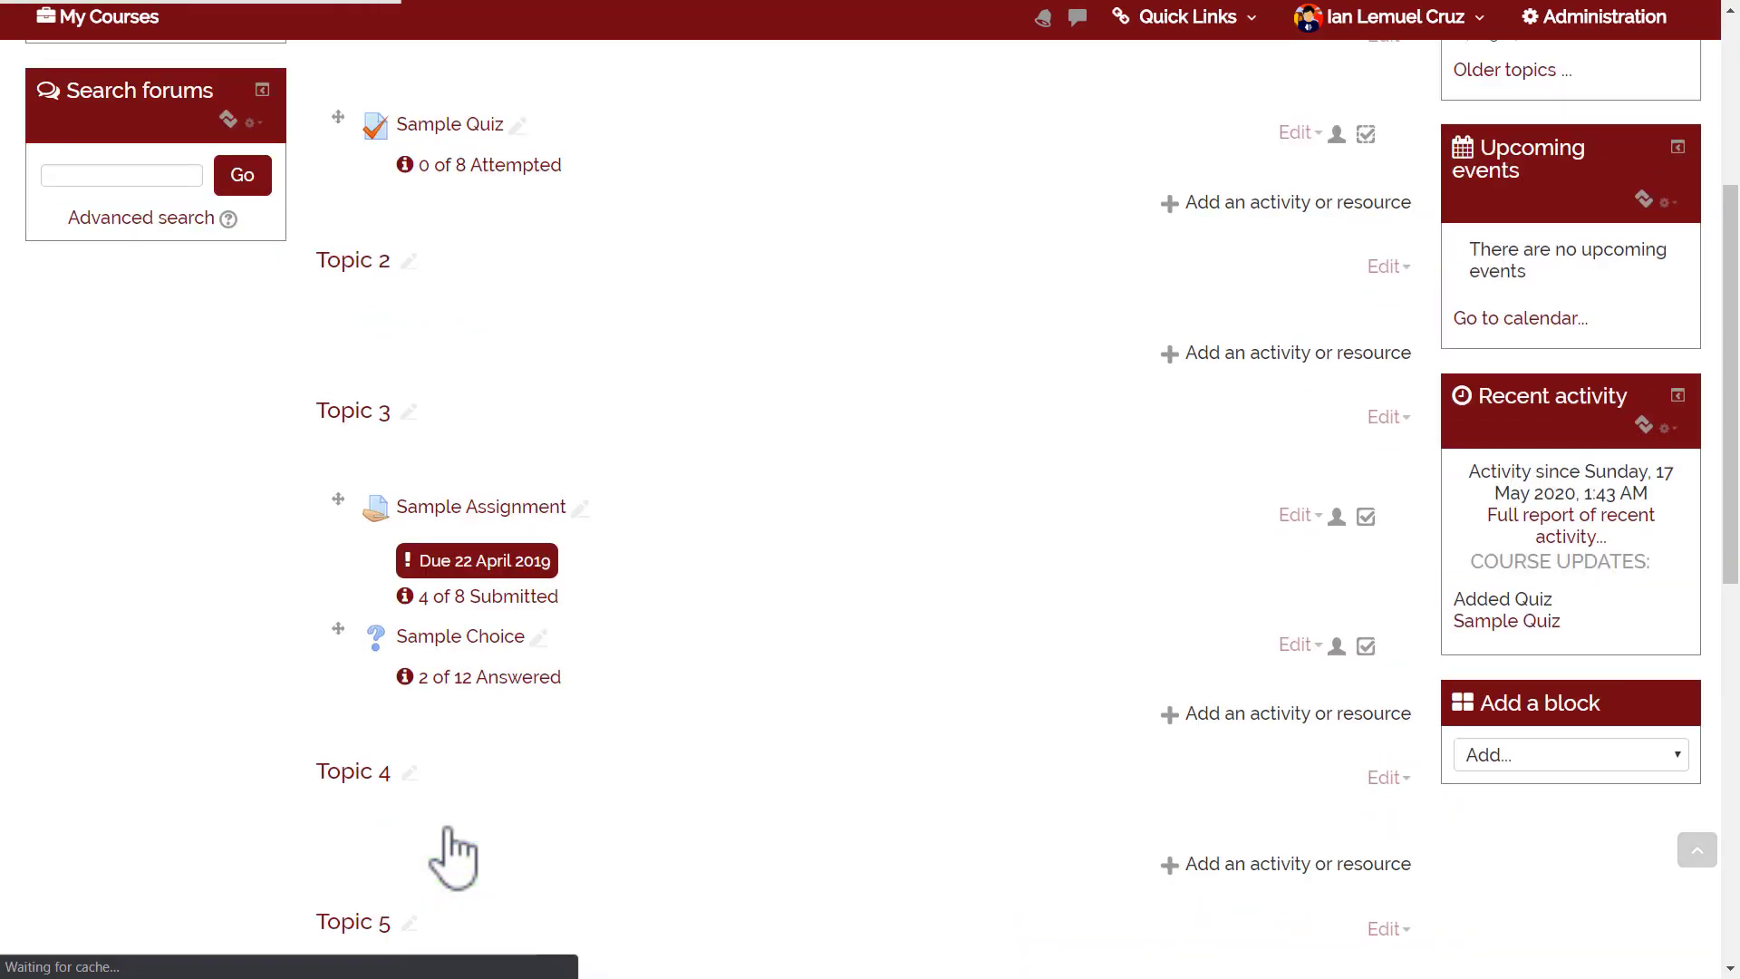
Turn off course editing and open Sample Quiz from Topic 1.
{"action": "left_click_drag", "start_coordinate": [1729, 419], "coordinate": [1729, 254]}
{"action": "left_click", "coordinate": [1667, 174]}
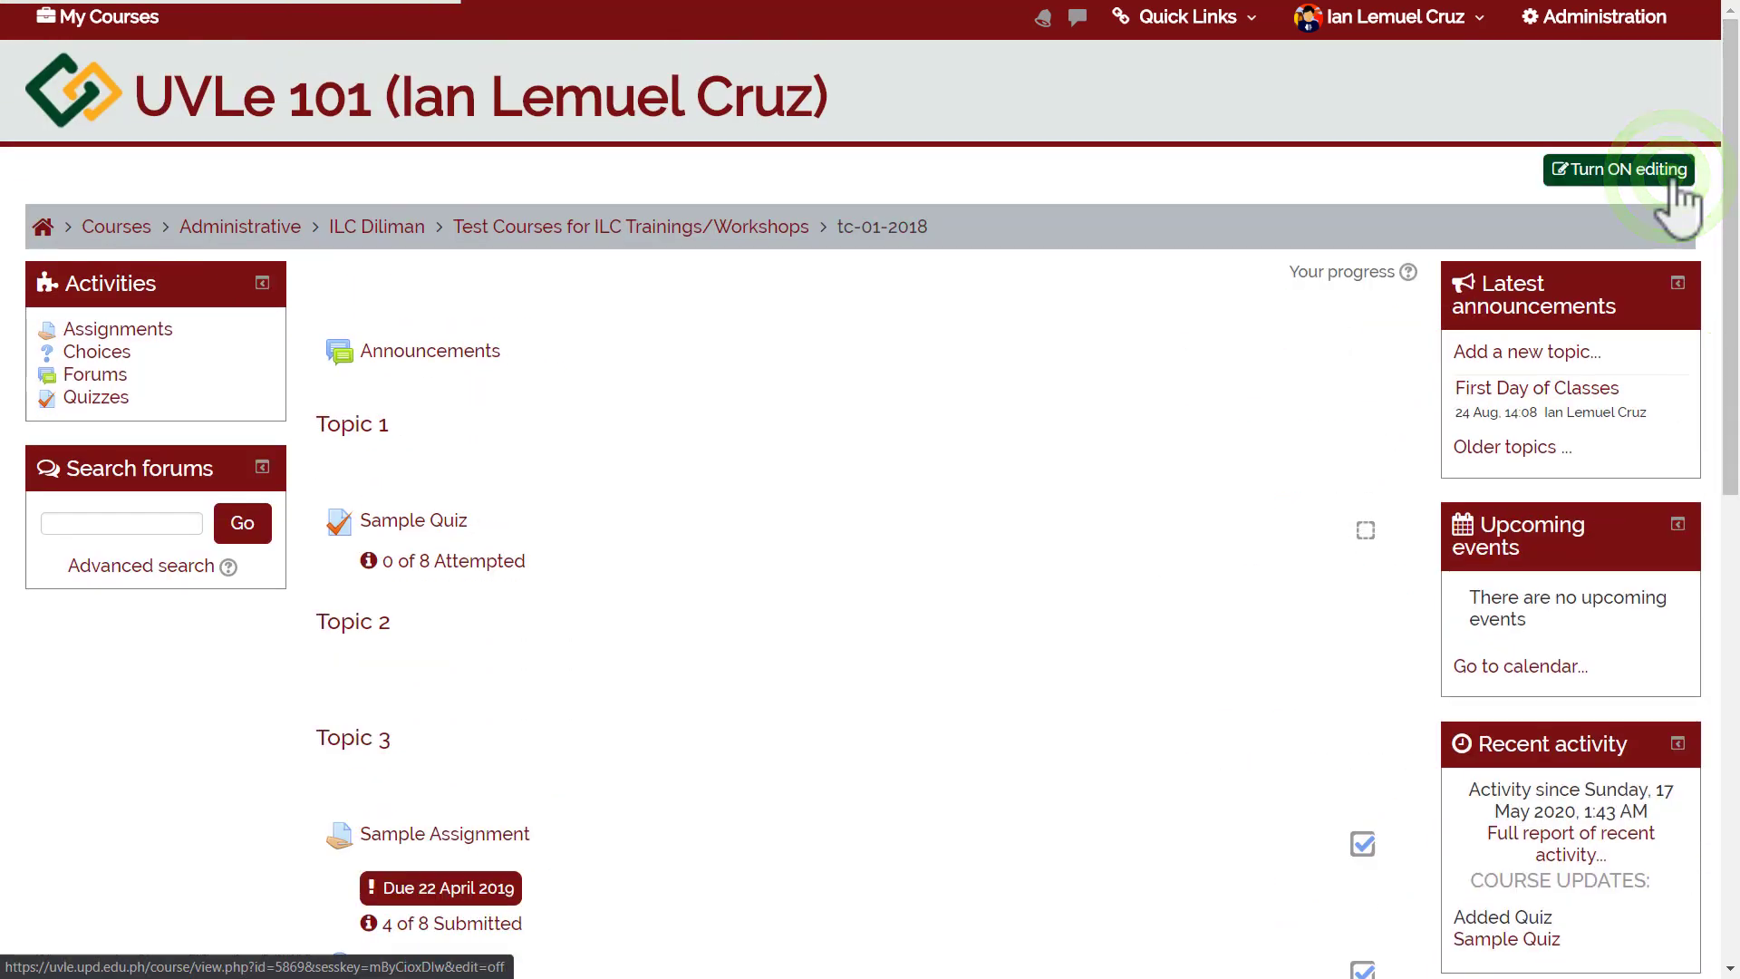
{"action": "left_click", "coordinate": [866, 737]}
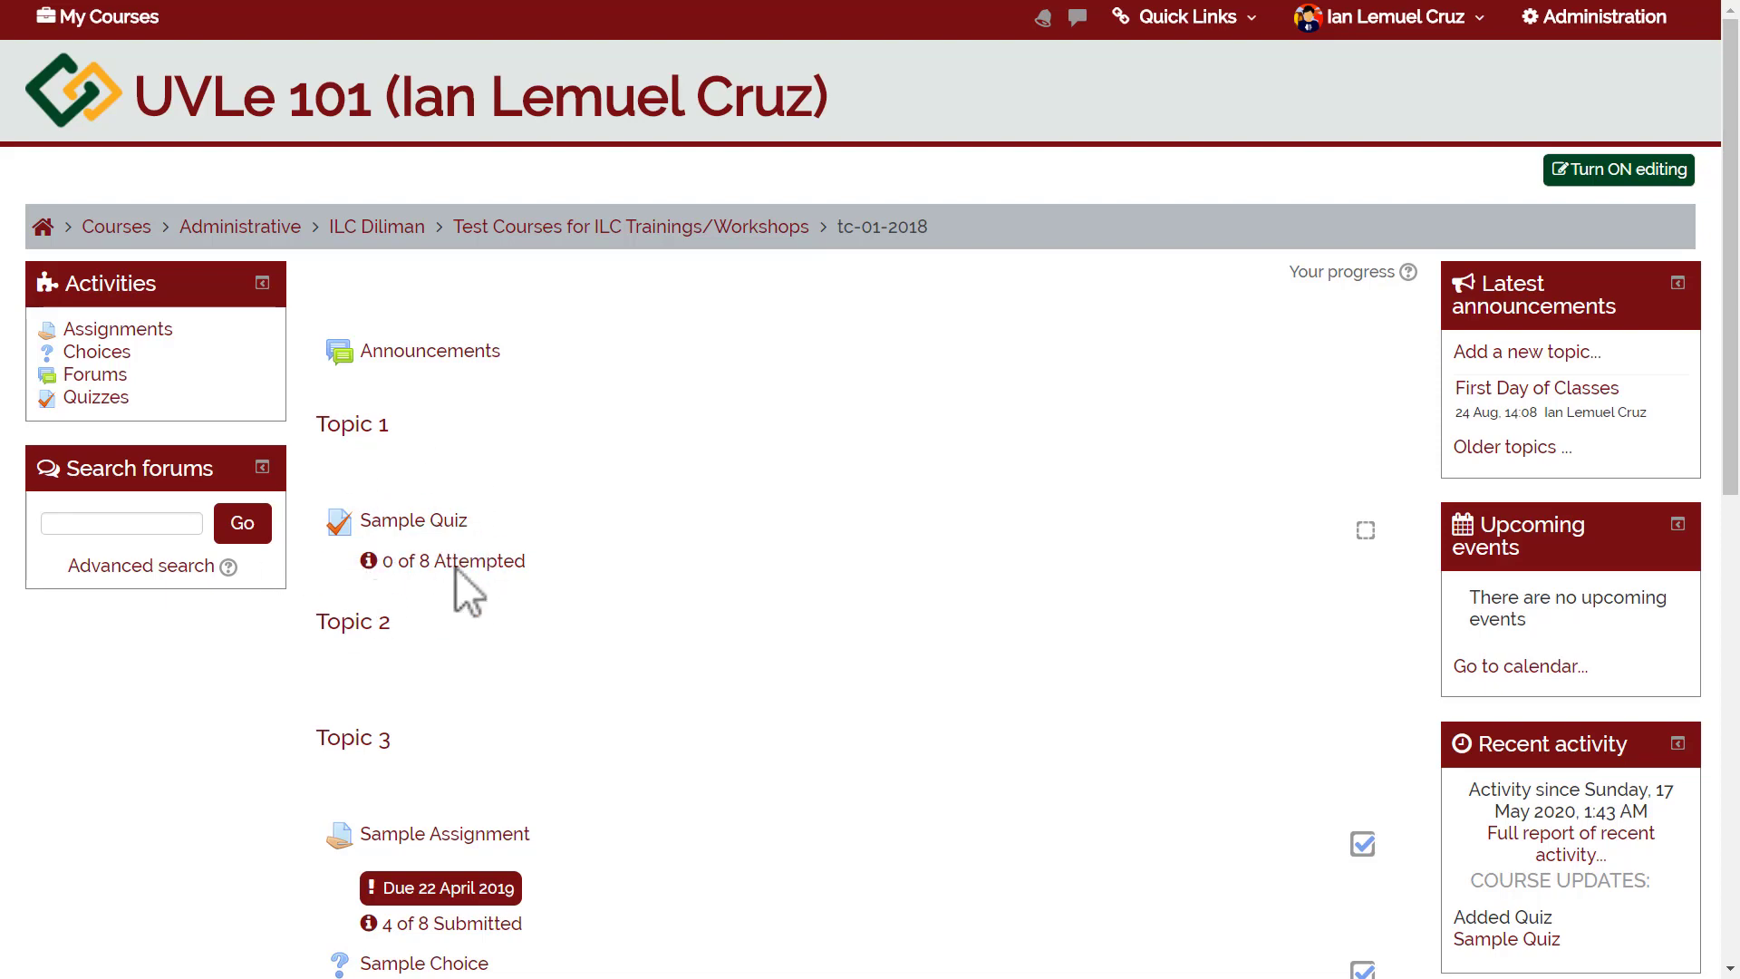
{"action": "left_click", "coordinate": [426, 523]}
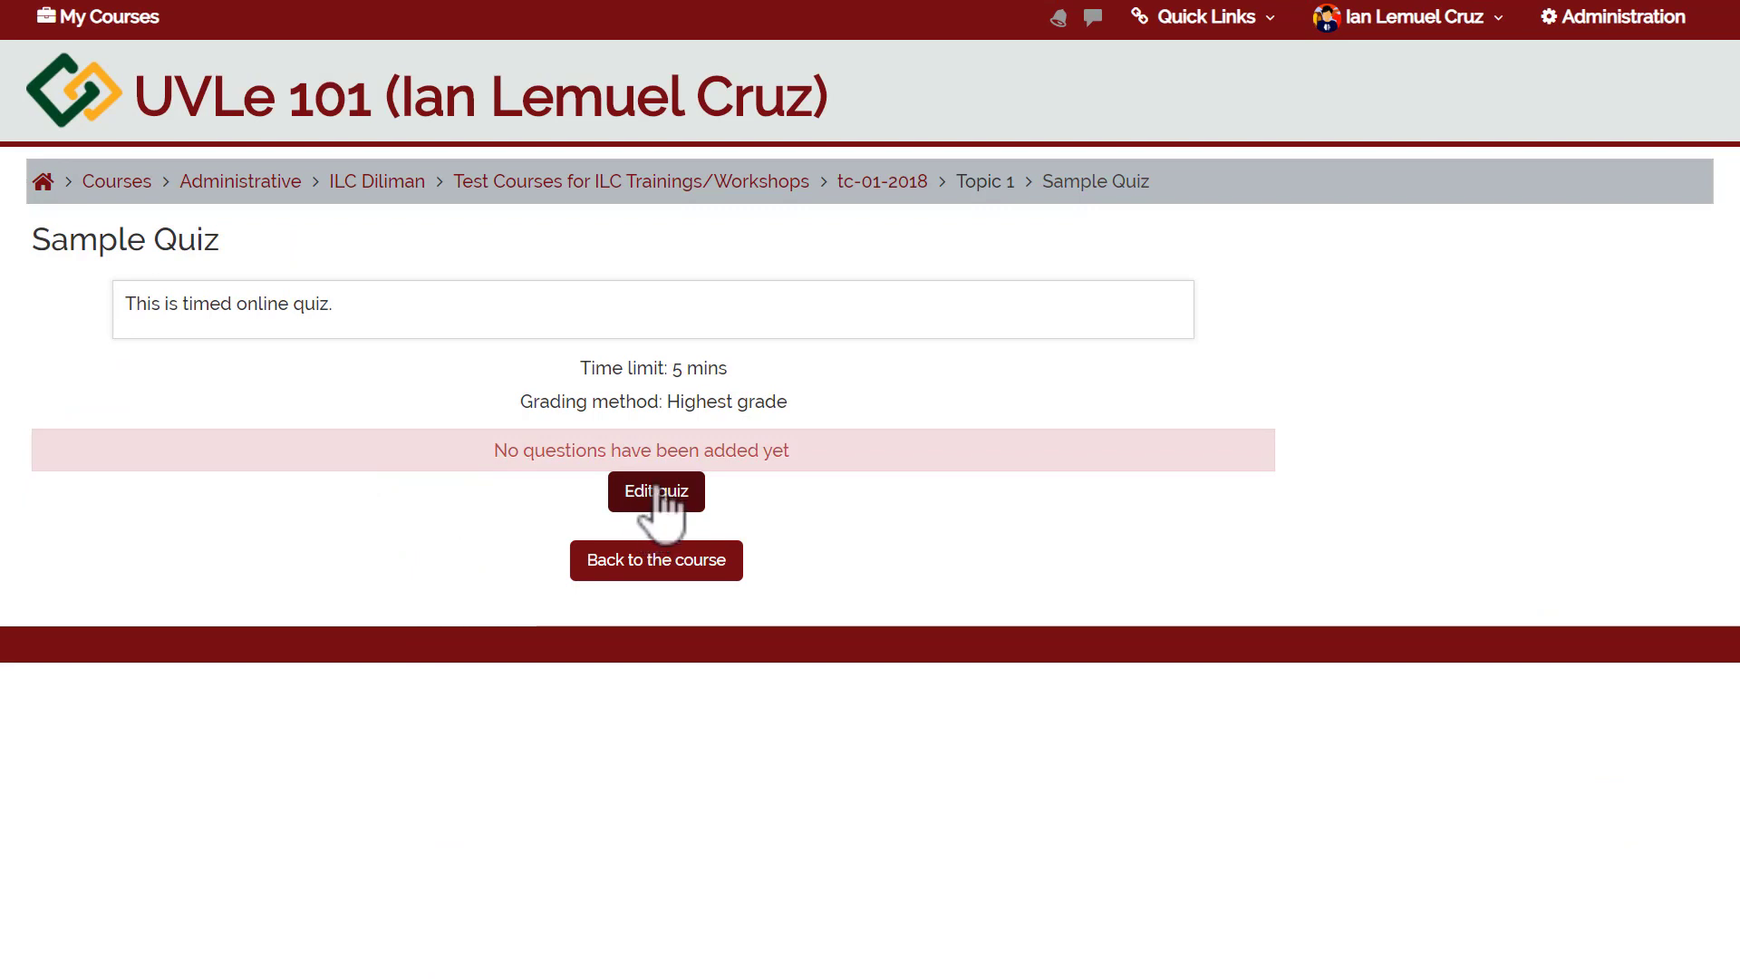
Go to Edit quiz under Quiz administration for Sample Quiz.
{"action": "left_click", "coordinate": [1573, 27]}
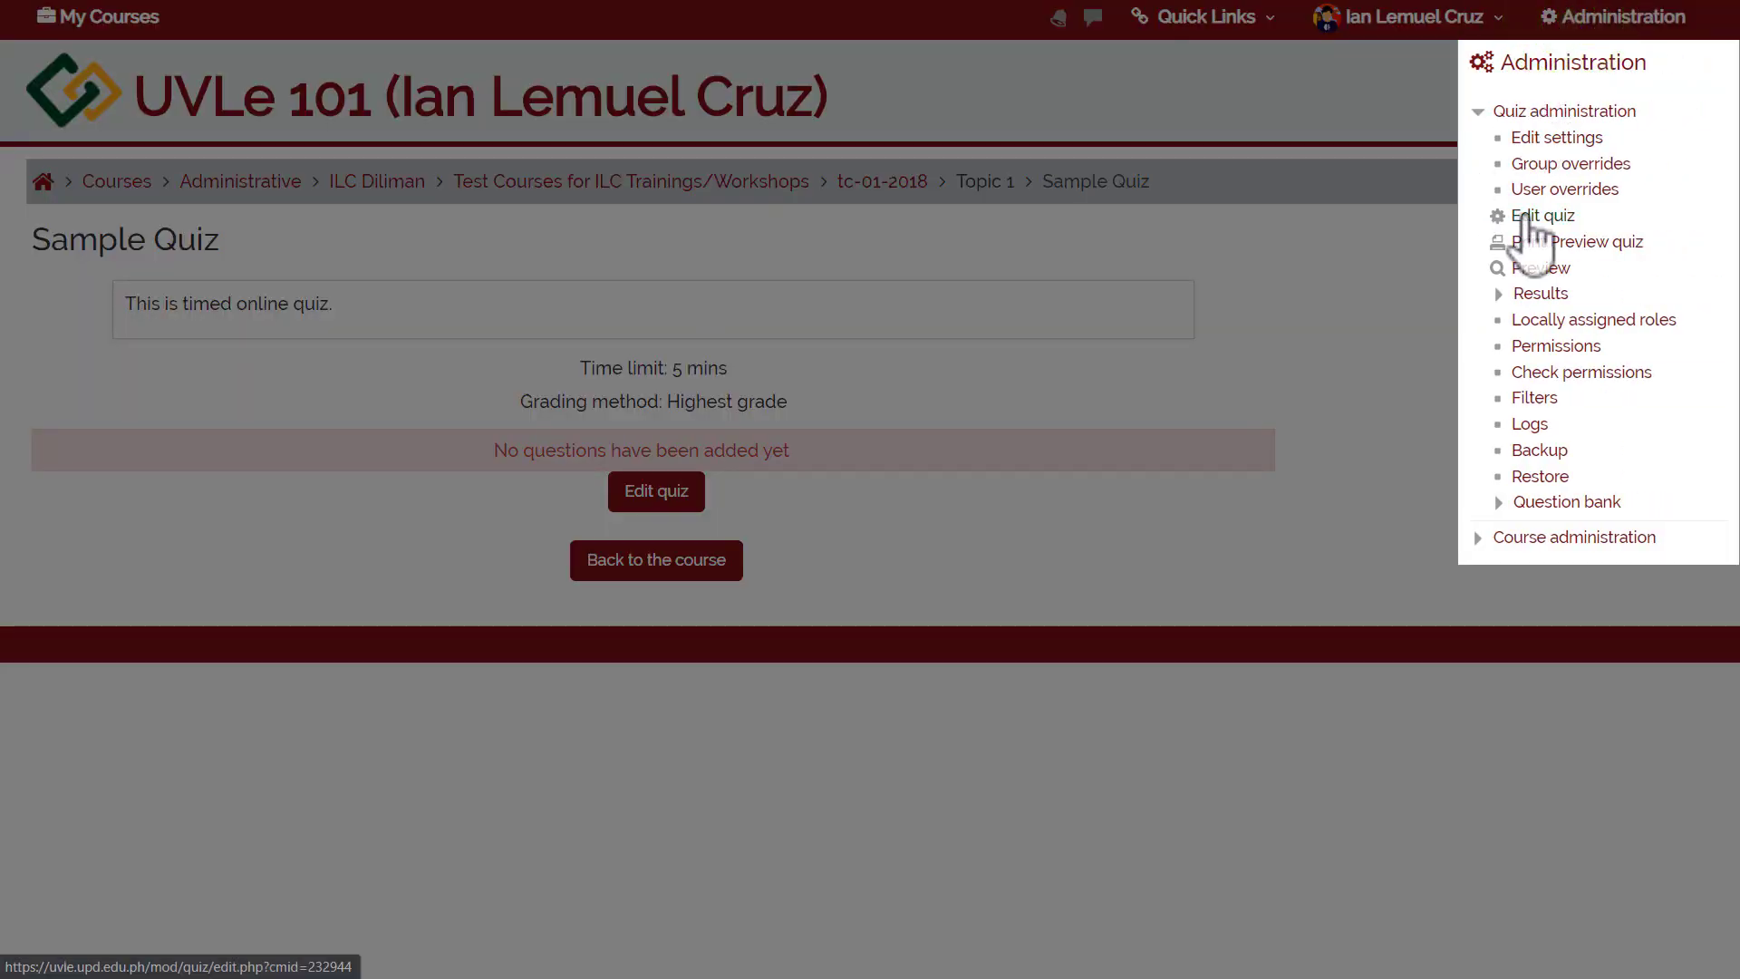
{"action": "left_click", "coordinate": [1188, 520]}
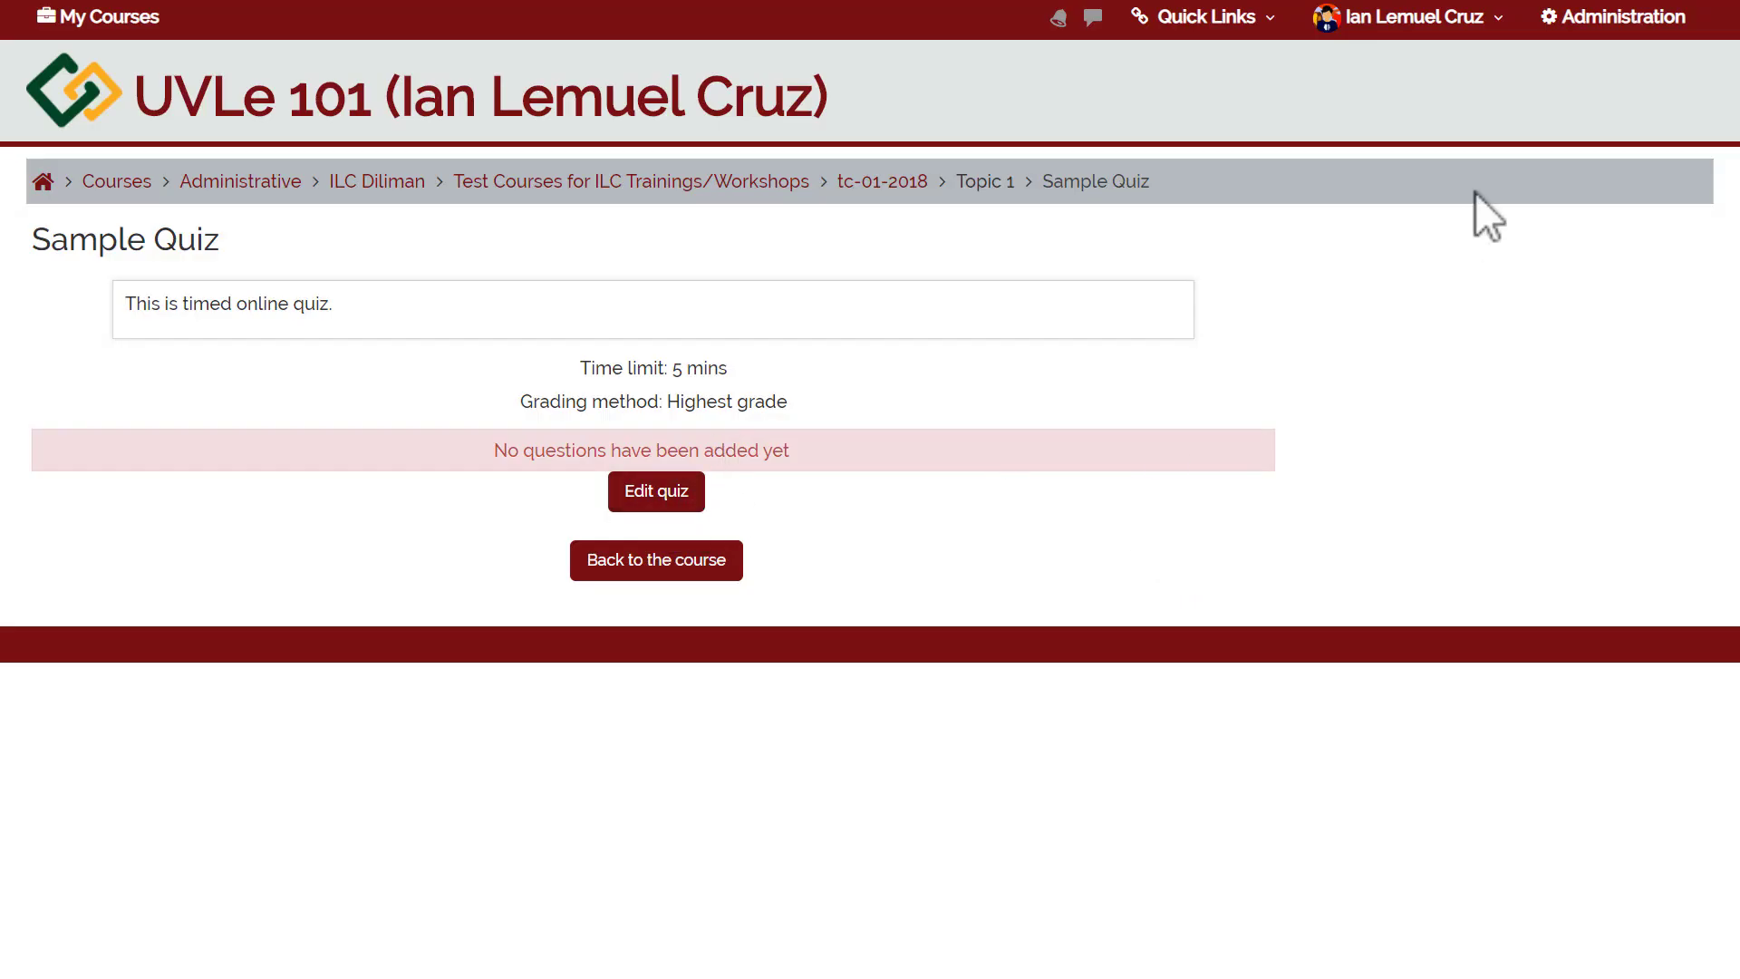
{"action": "left_click", "coordinate": [1575, 18]}
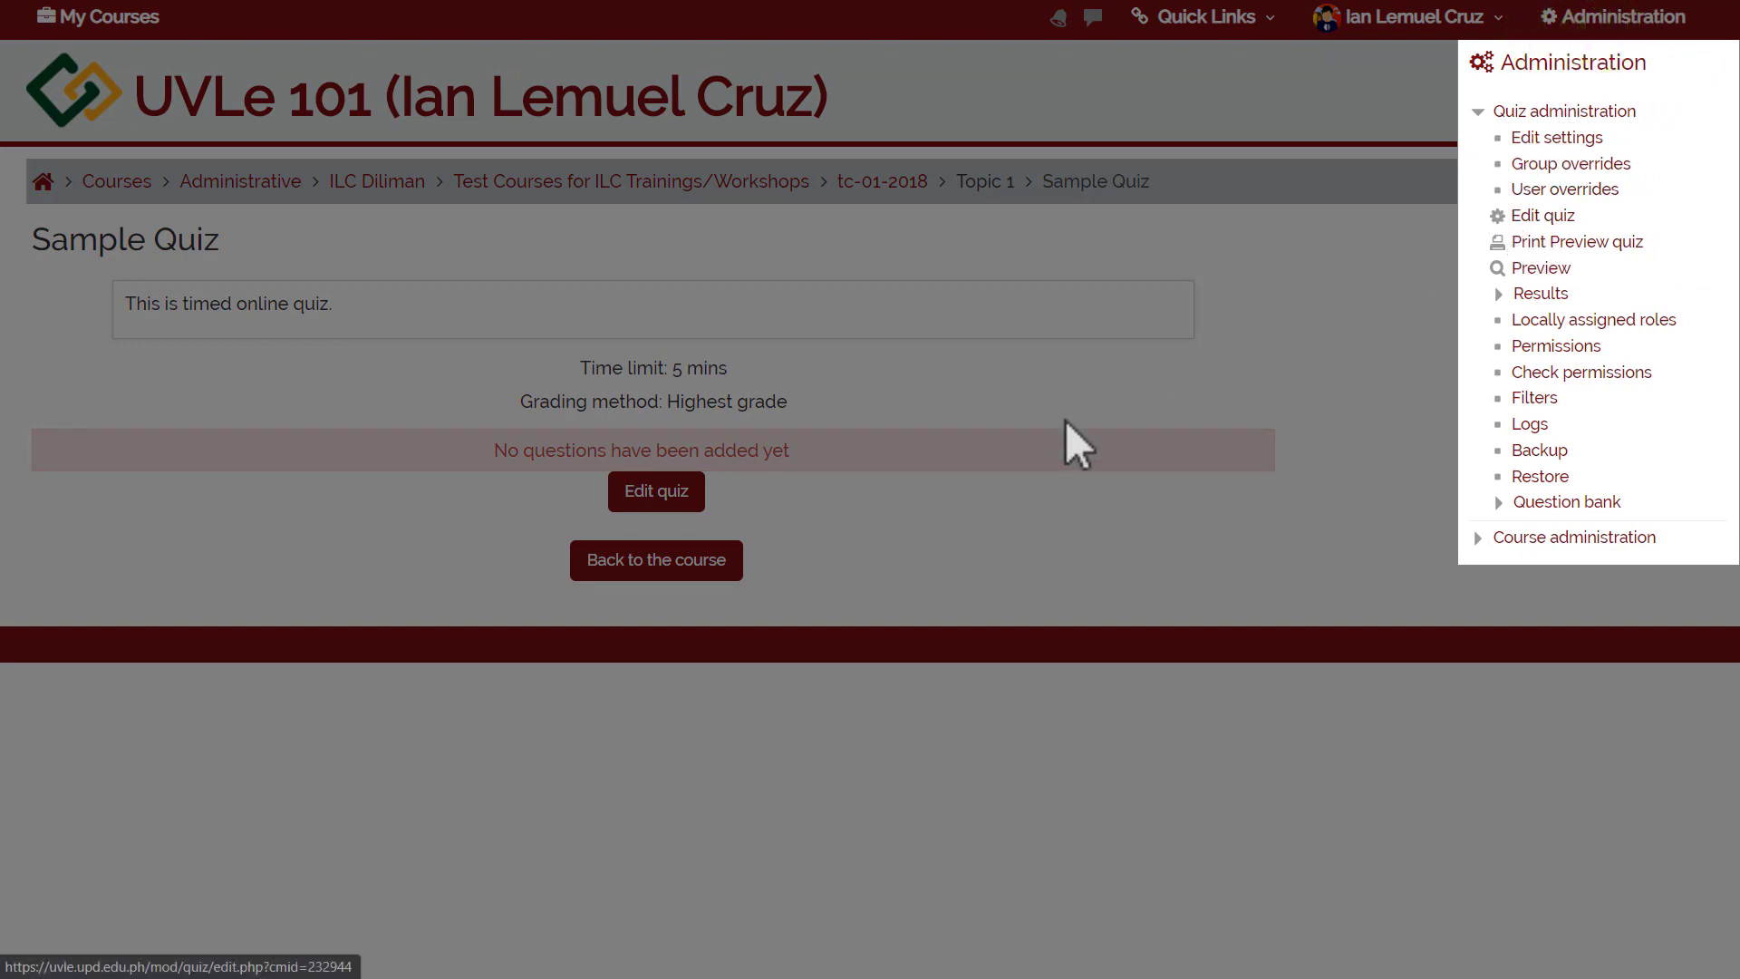
{"action": "left_click", "coordinate": [1526, 219]}
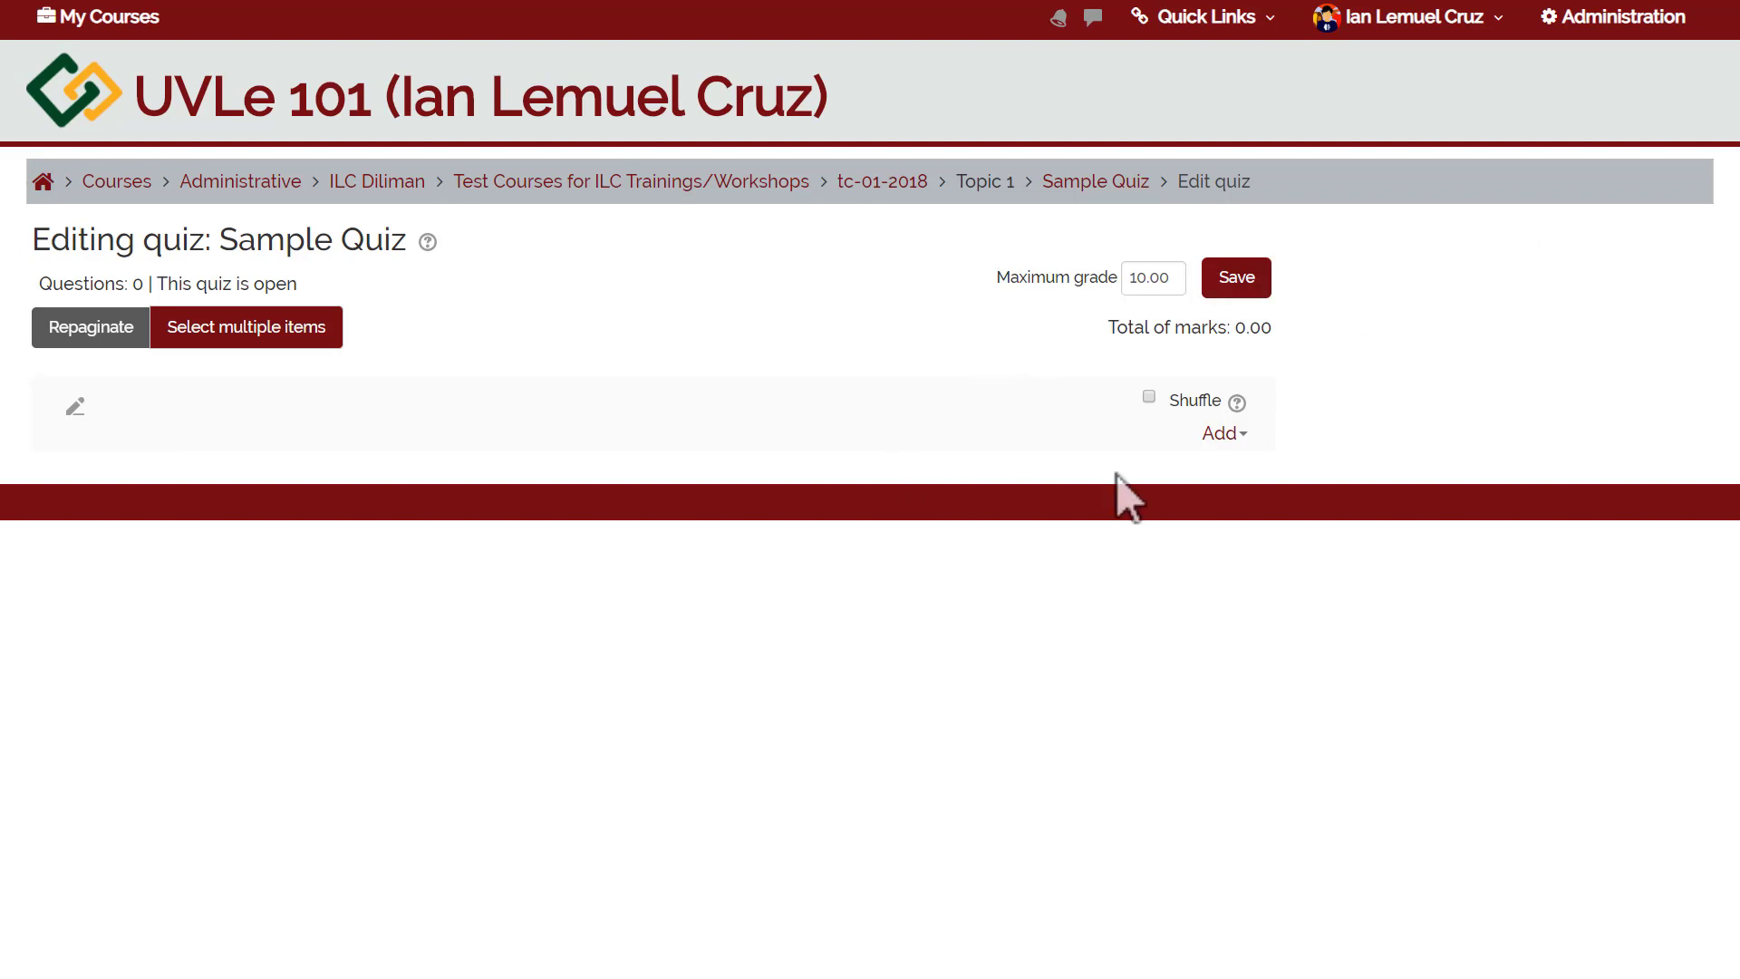
Choose Add > from question bank on the Sample Quiz editing page.
{"action": "left_click", "coordinate": [1215, 435]}
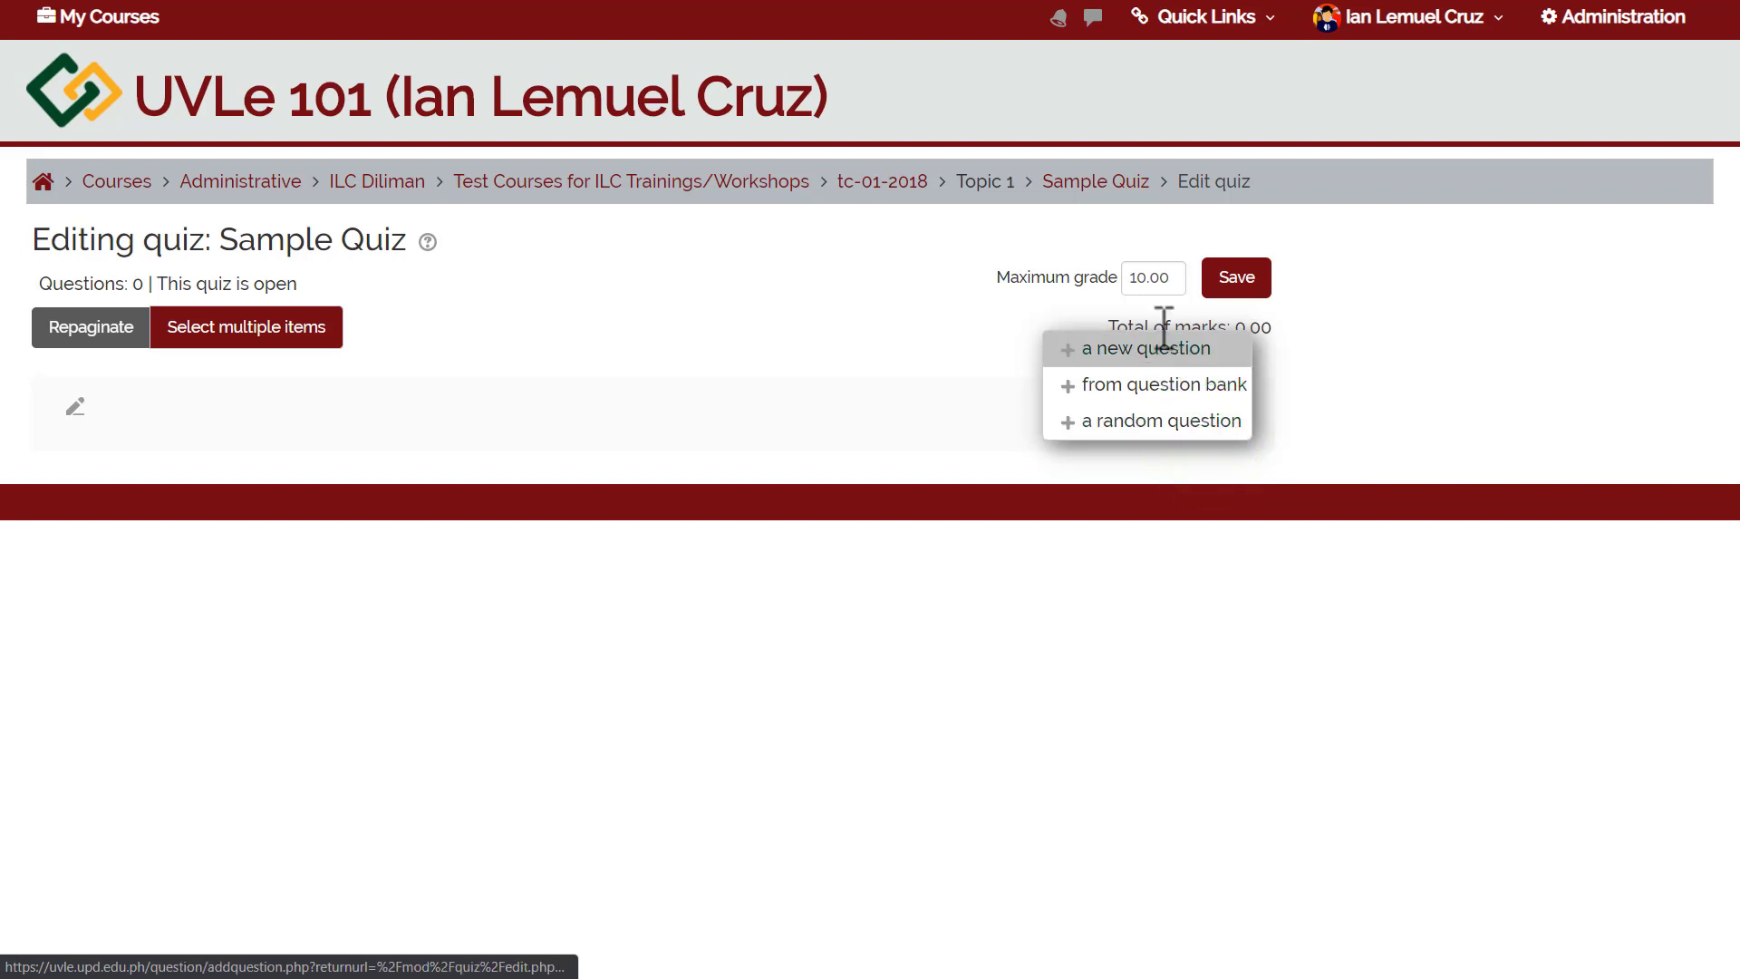
{"action": "left_click", "coordinate": [1110, 391]}
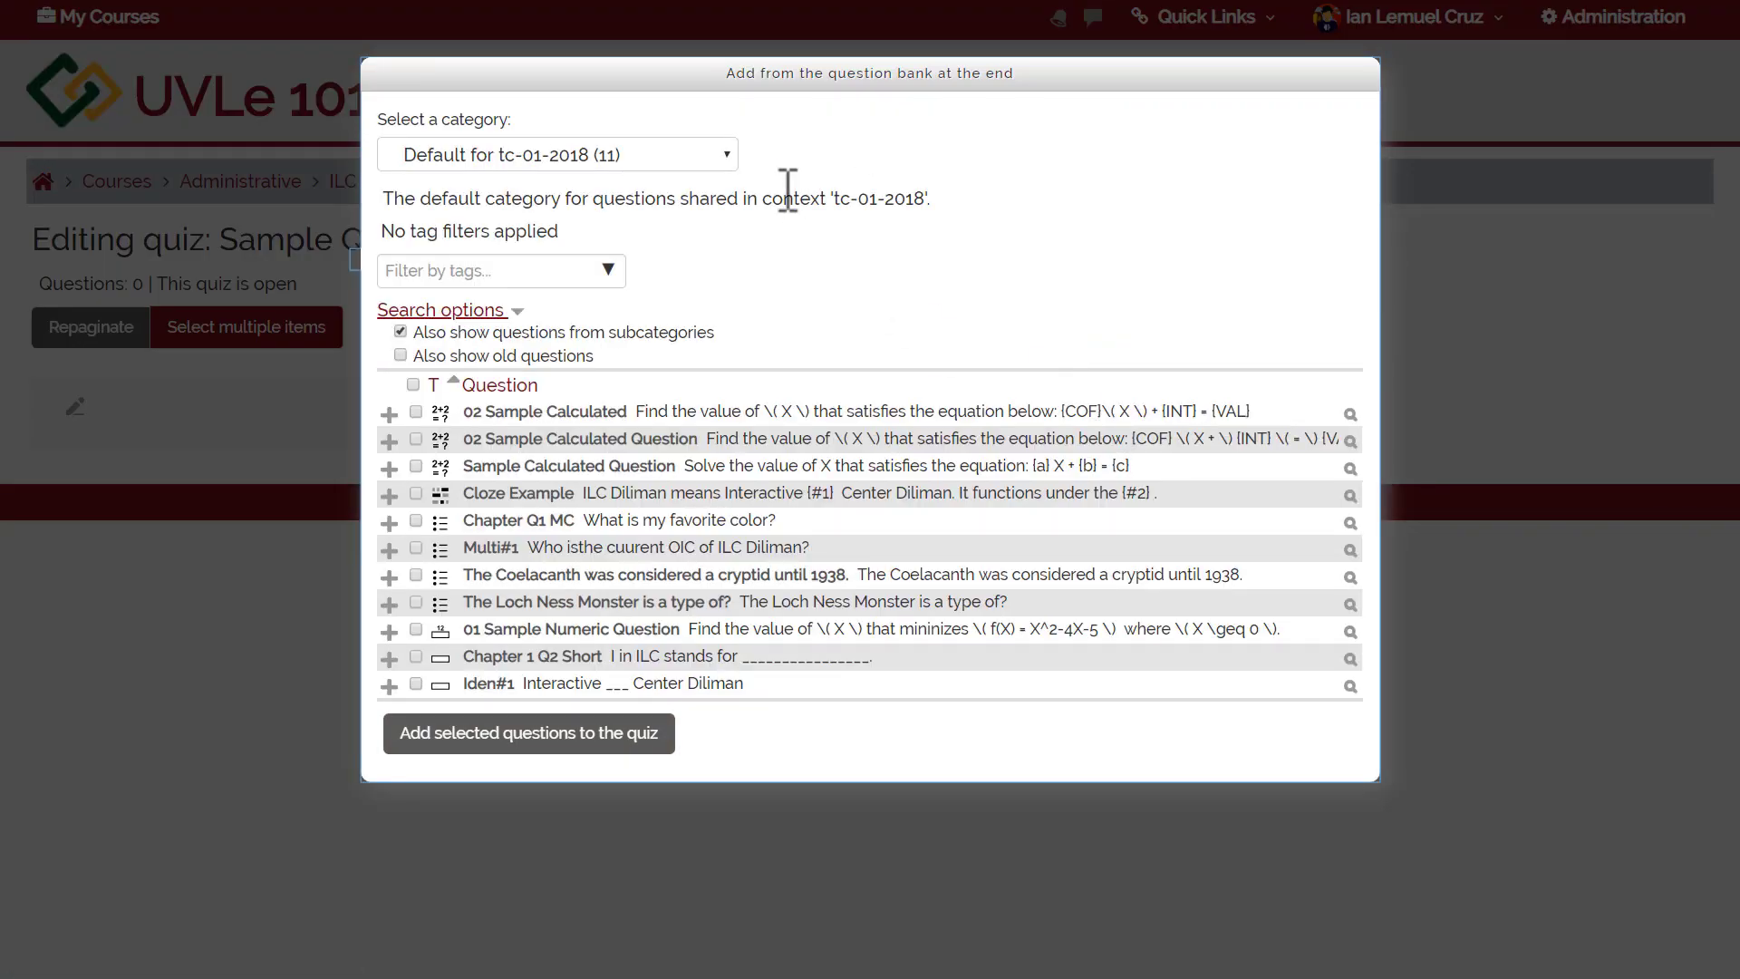
Add MC 01, MC 02 and MC 03 from Subtopic 01 - MC to the quiz.
{"action": "left_click", "coordinate": [653, 149]}
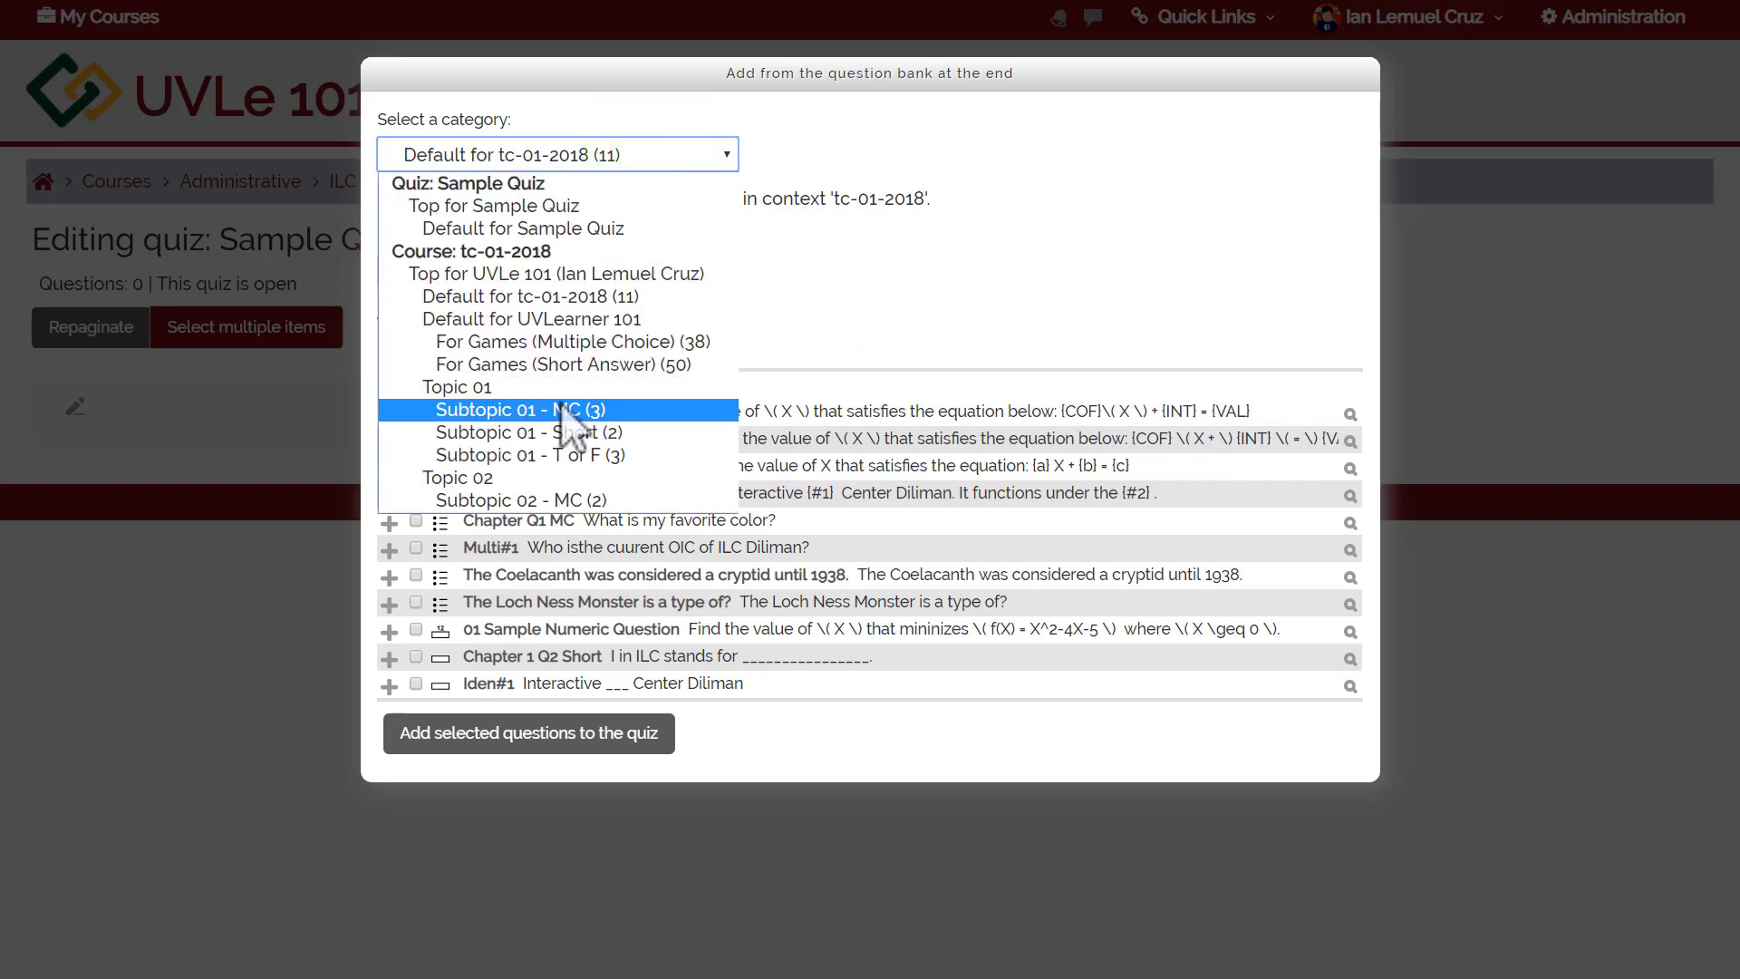
{"action": "left_click", "coordinate": [562, 407]}
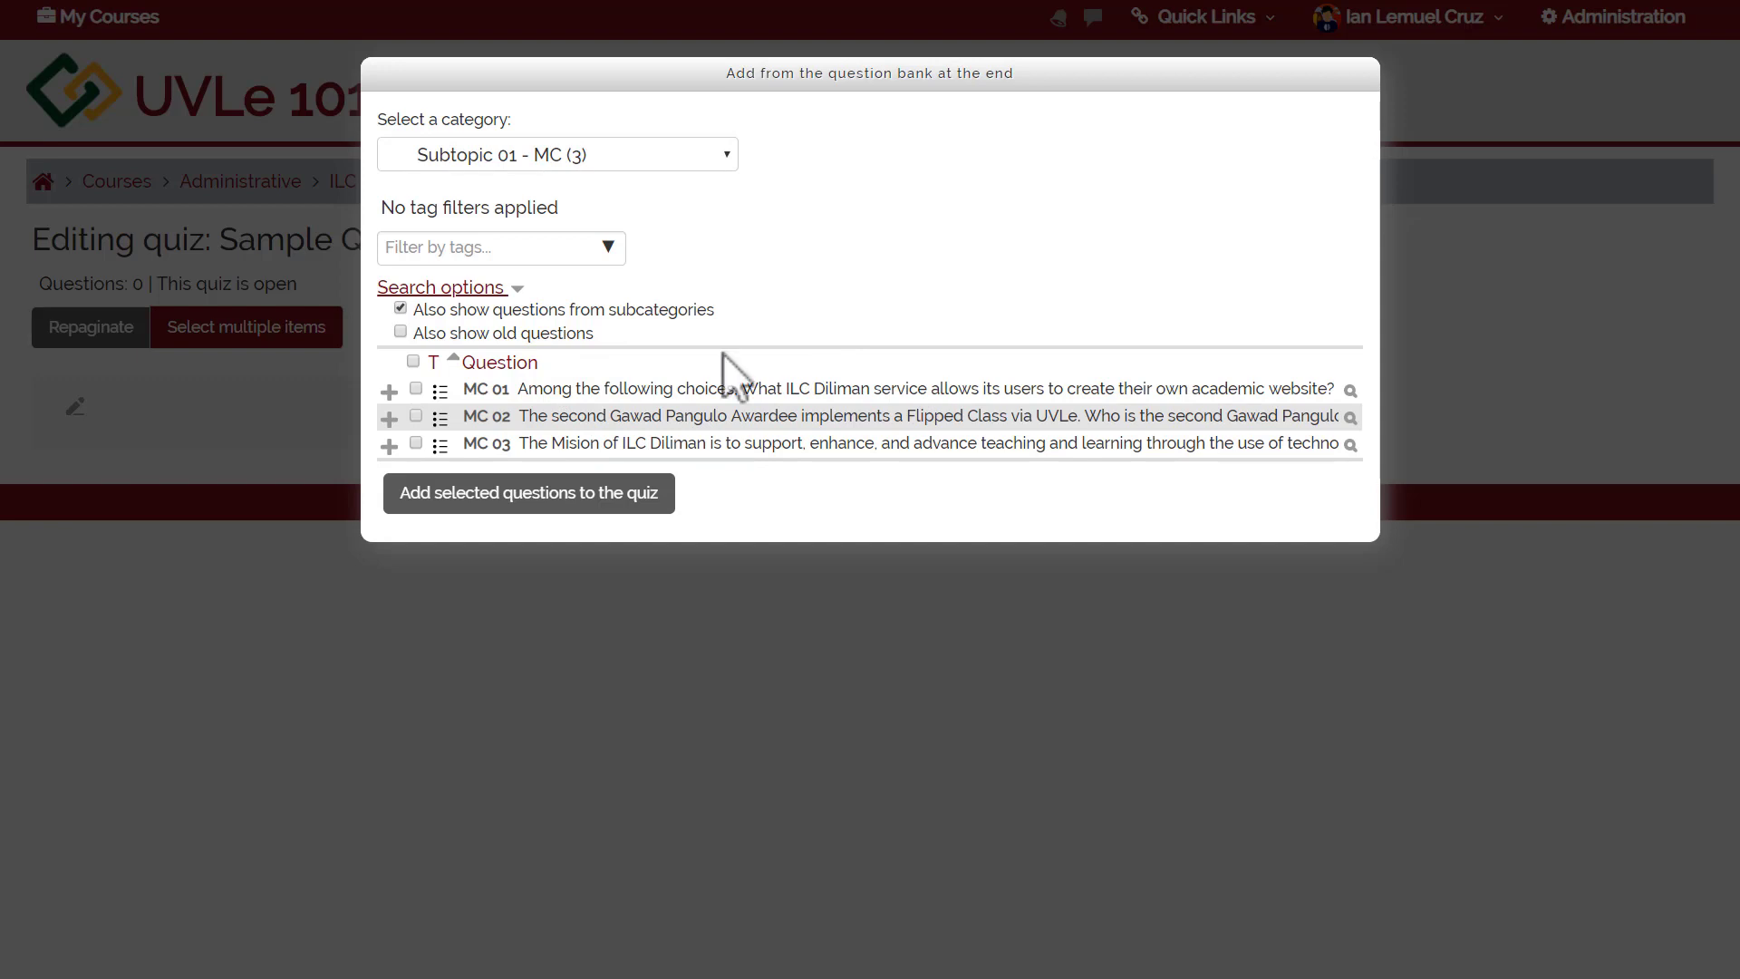
{"action": "left_click", "coordinate": [415, 387]}
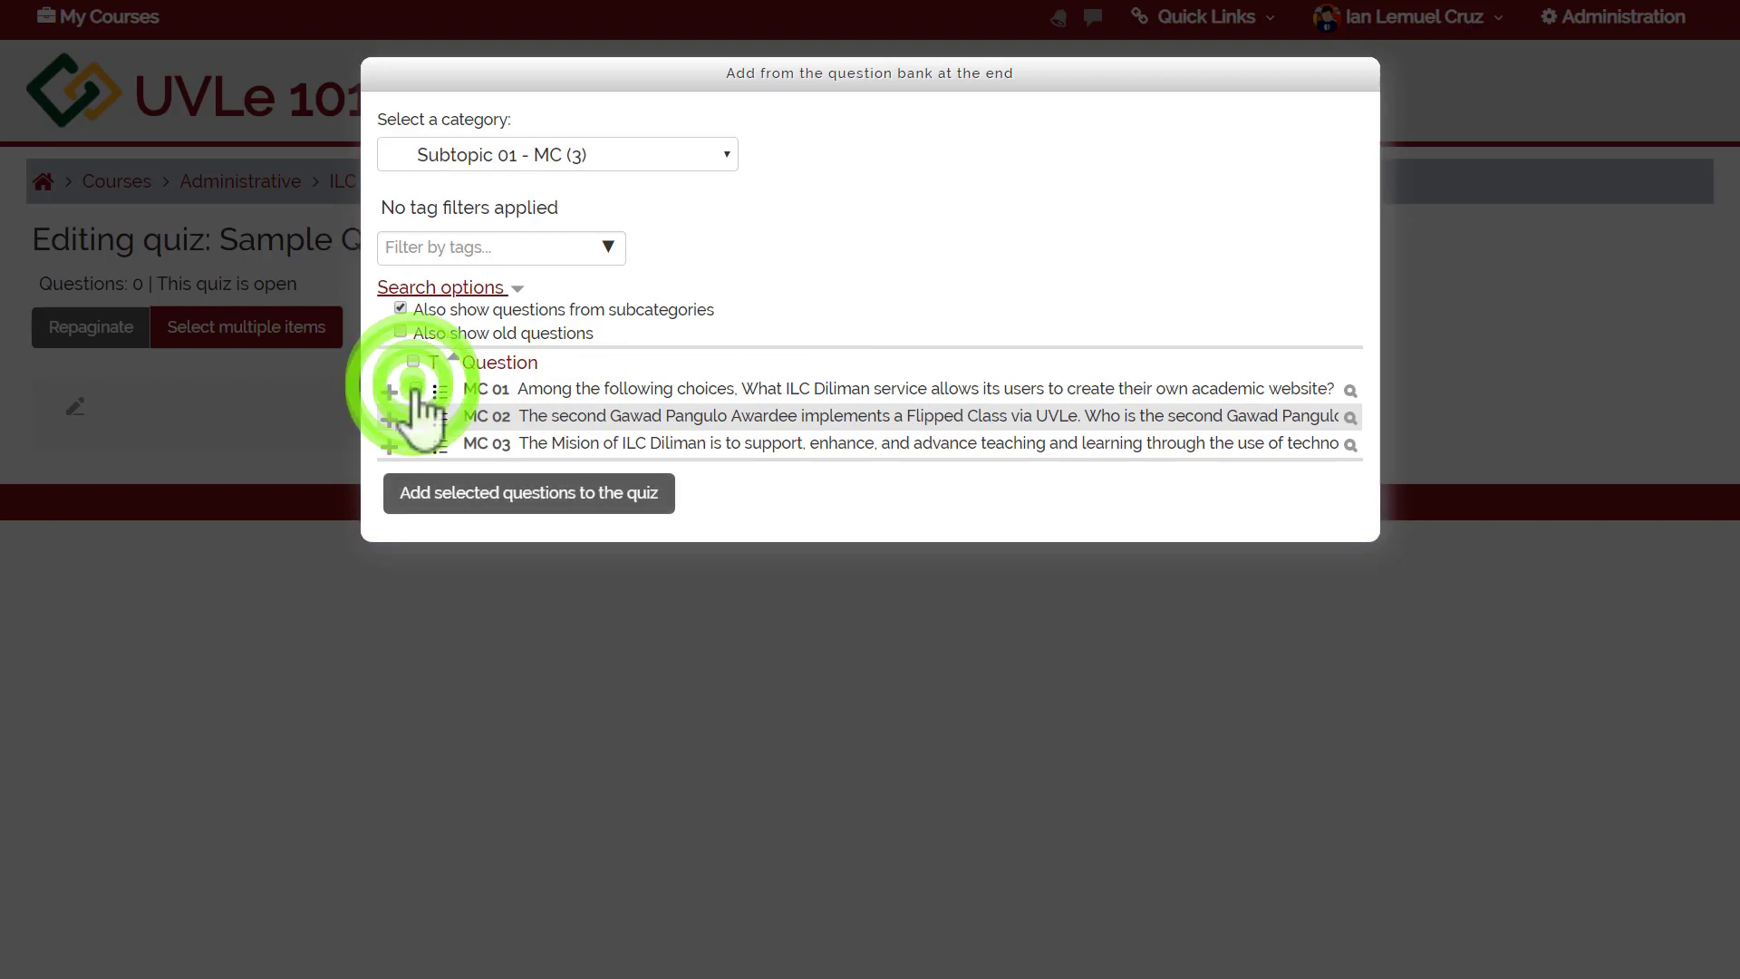
{"action": "left_click", "coordinate": [415, 414]}
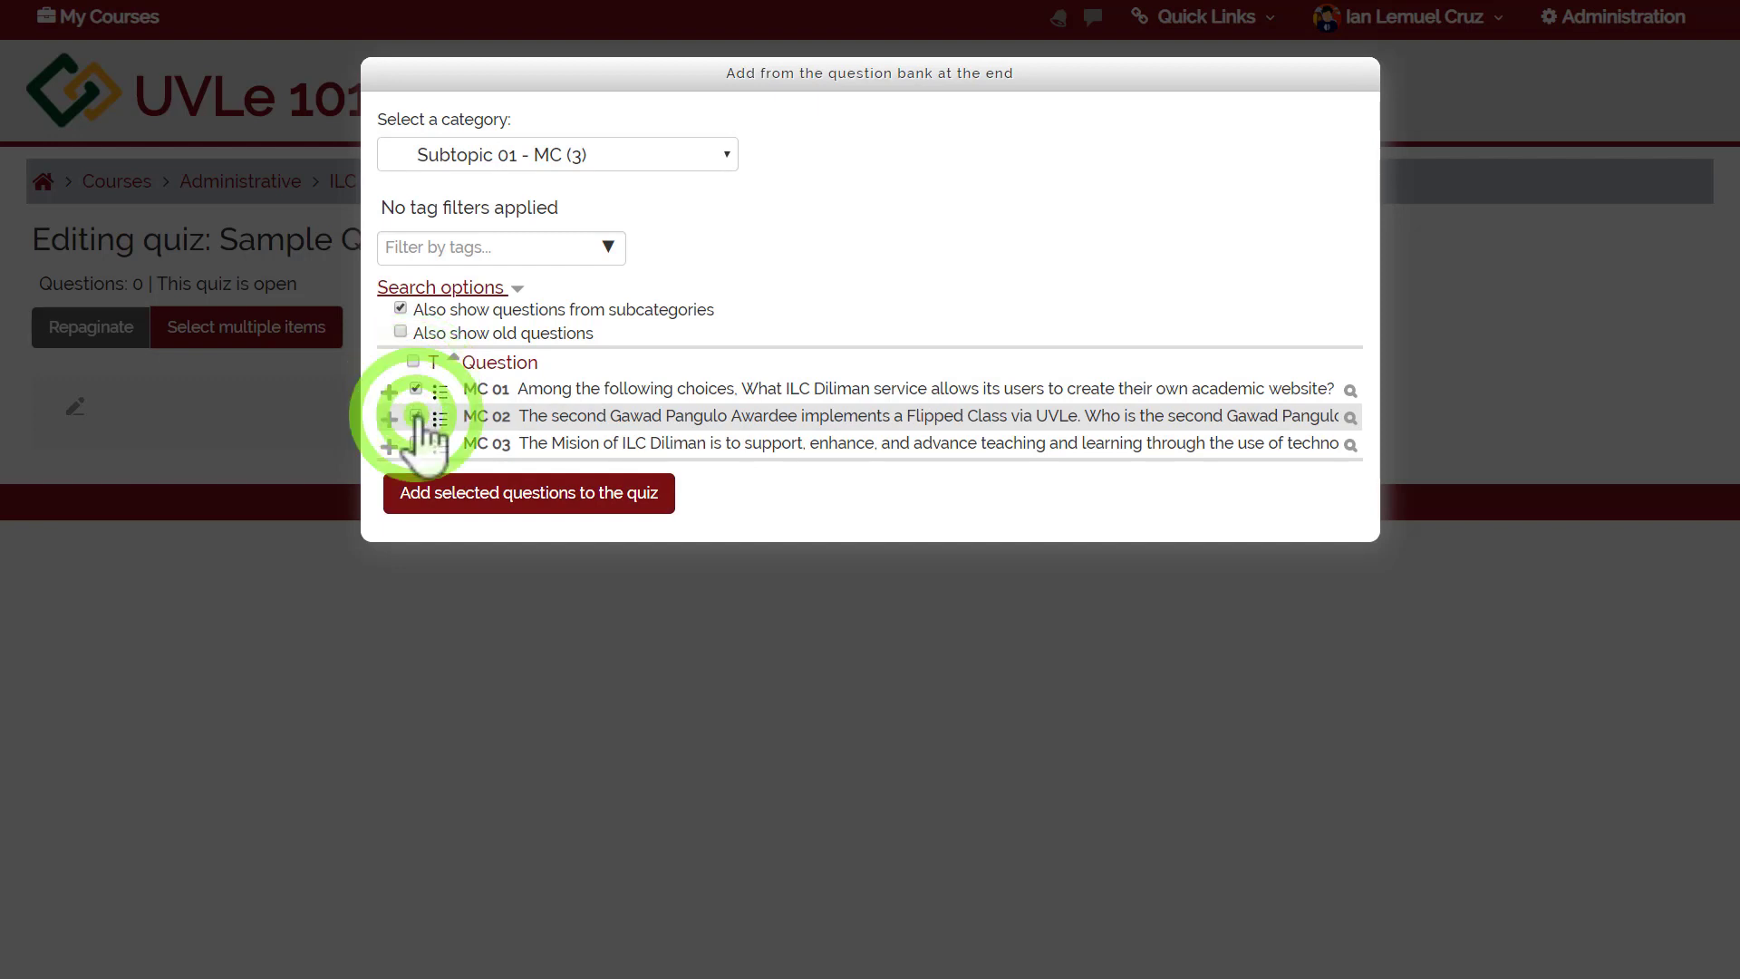
{"action": "left_click", "coordinate": [415, 442]}
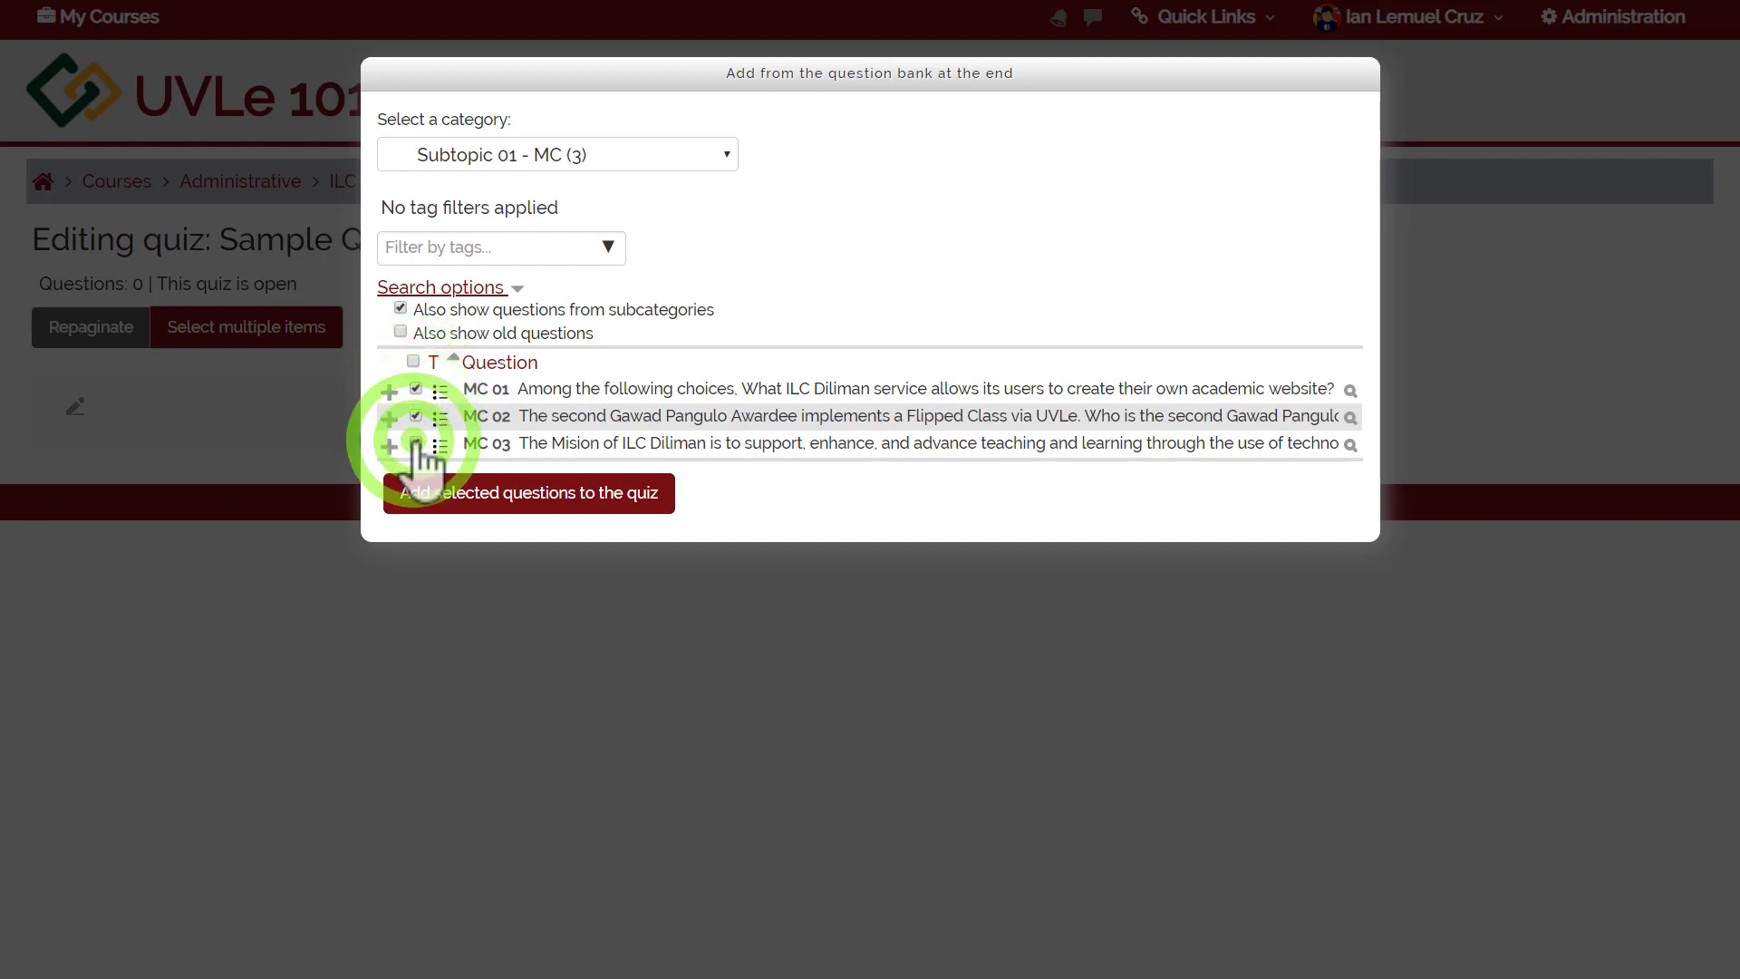
{"action": "left_click", "coordinate": [458, 508]}
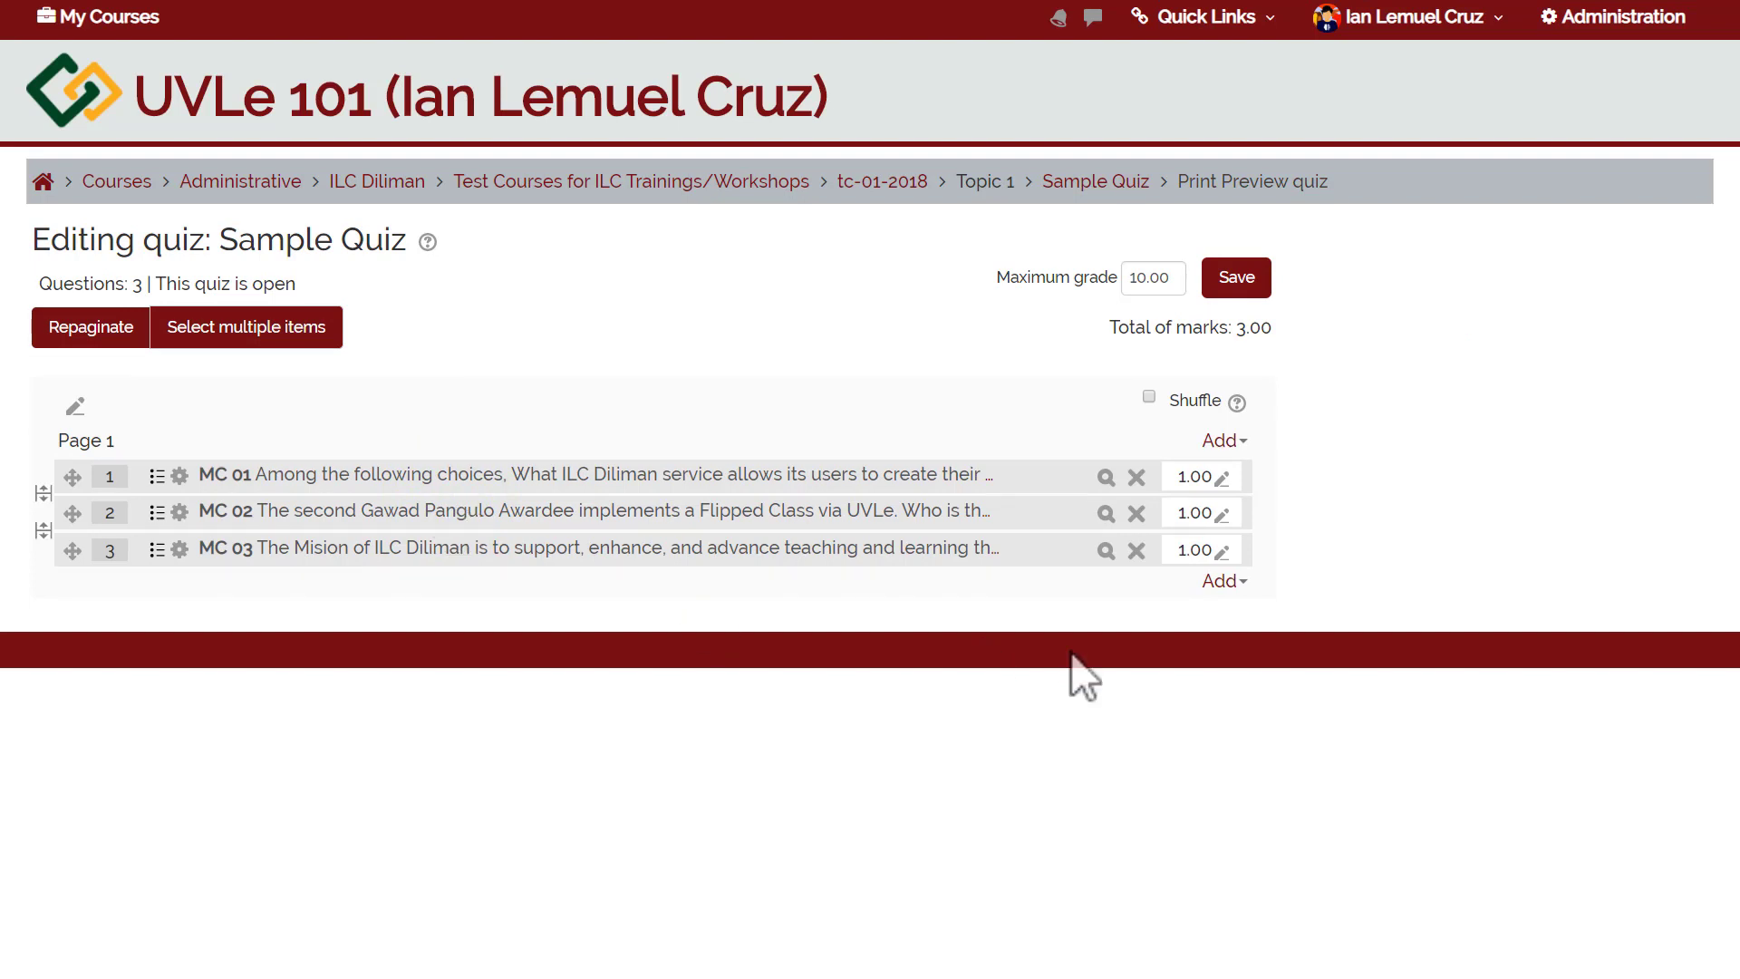
{"action": "left_click", "coordinate": [1223, 581]}
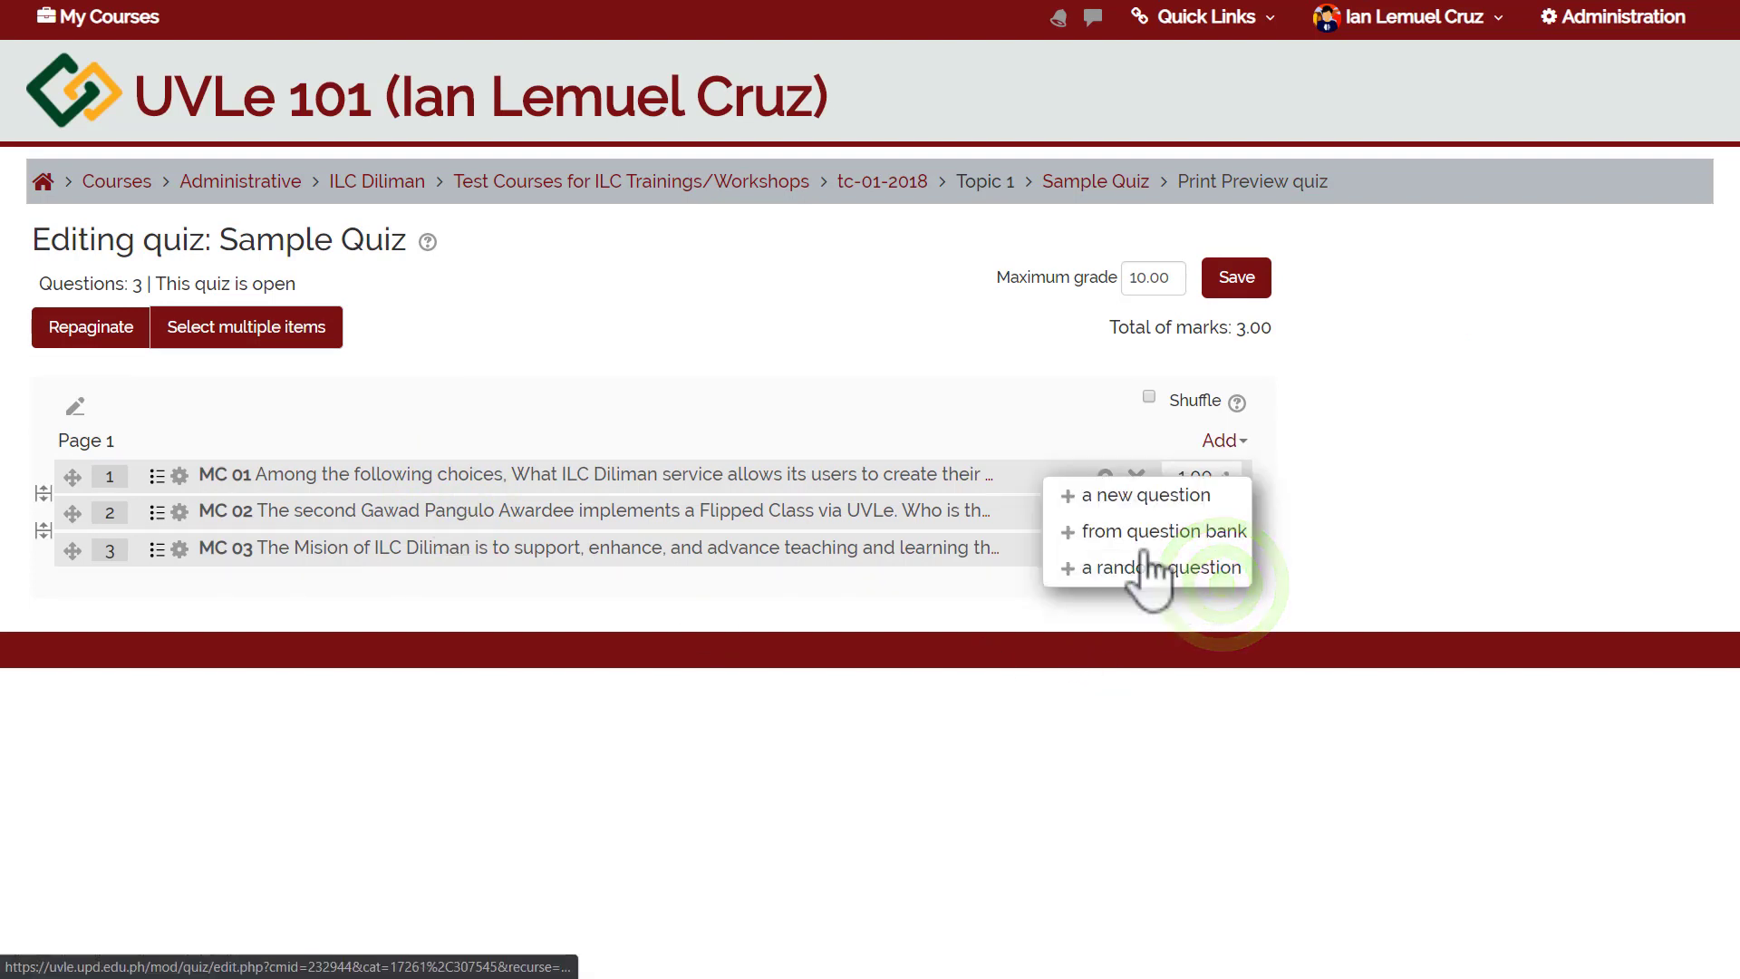
{"action": "left_click", "coordinate": [1140, 568]}
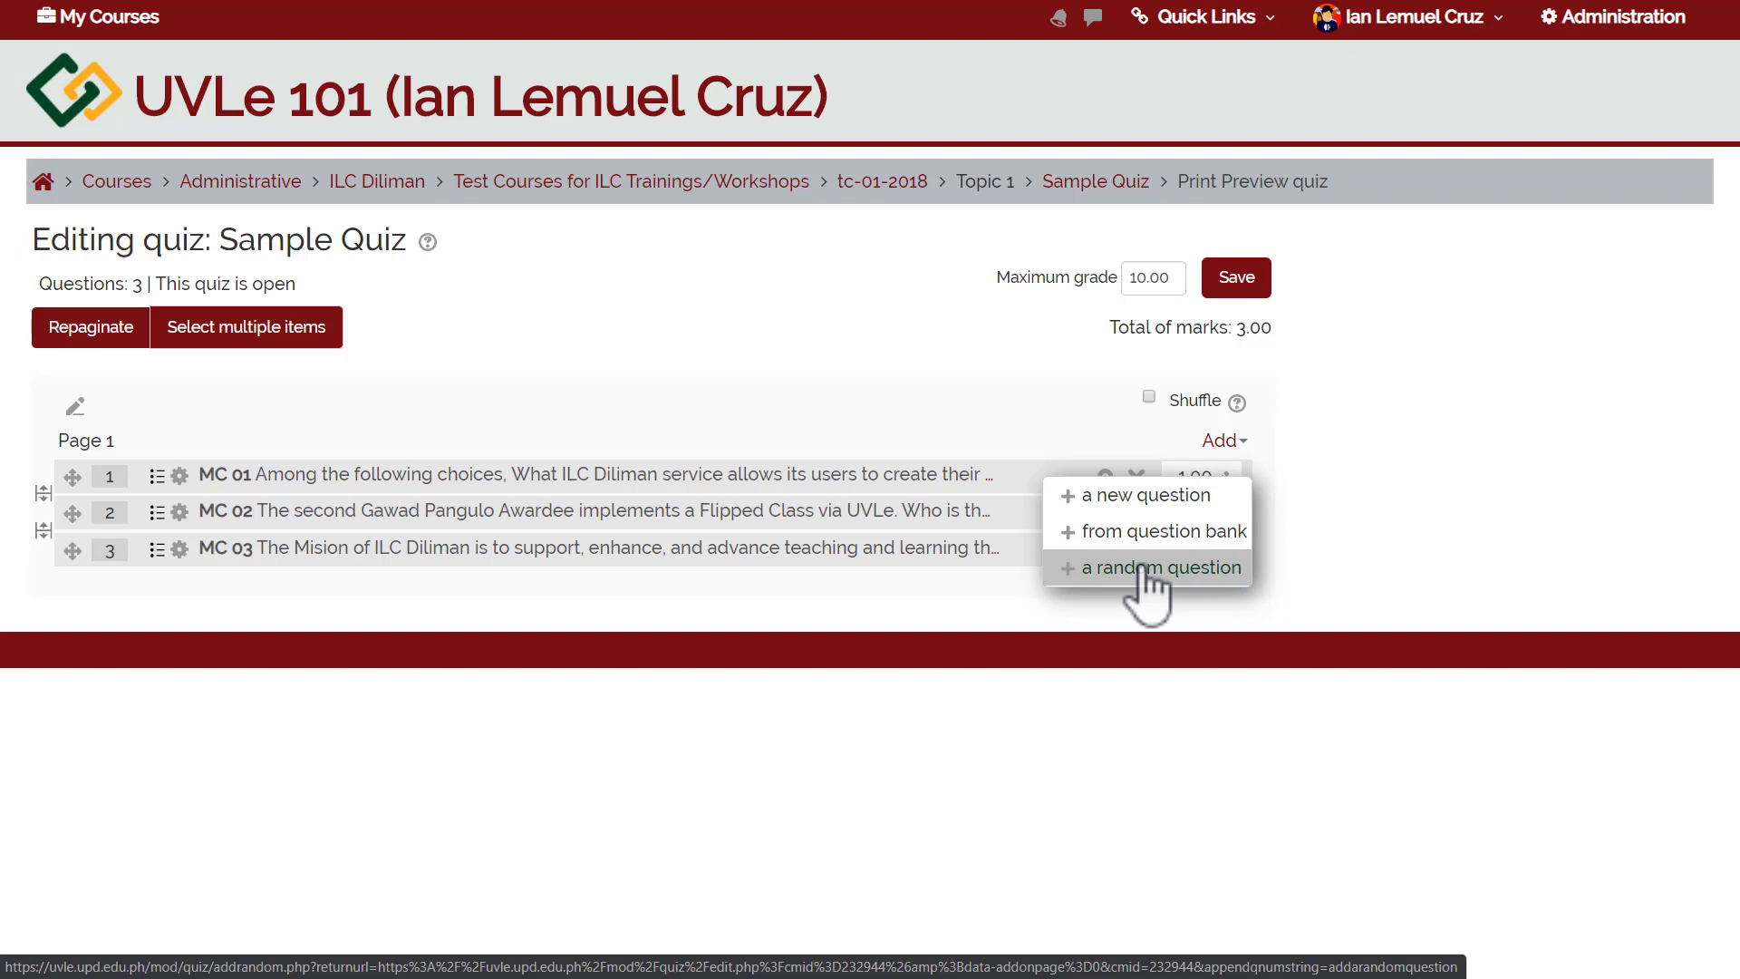
Add 2 random questions from the For Games (Short Answer) category.
{"action": "left_click", "coordinate": [1126, 568]}
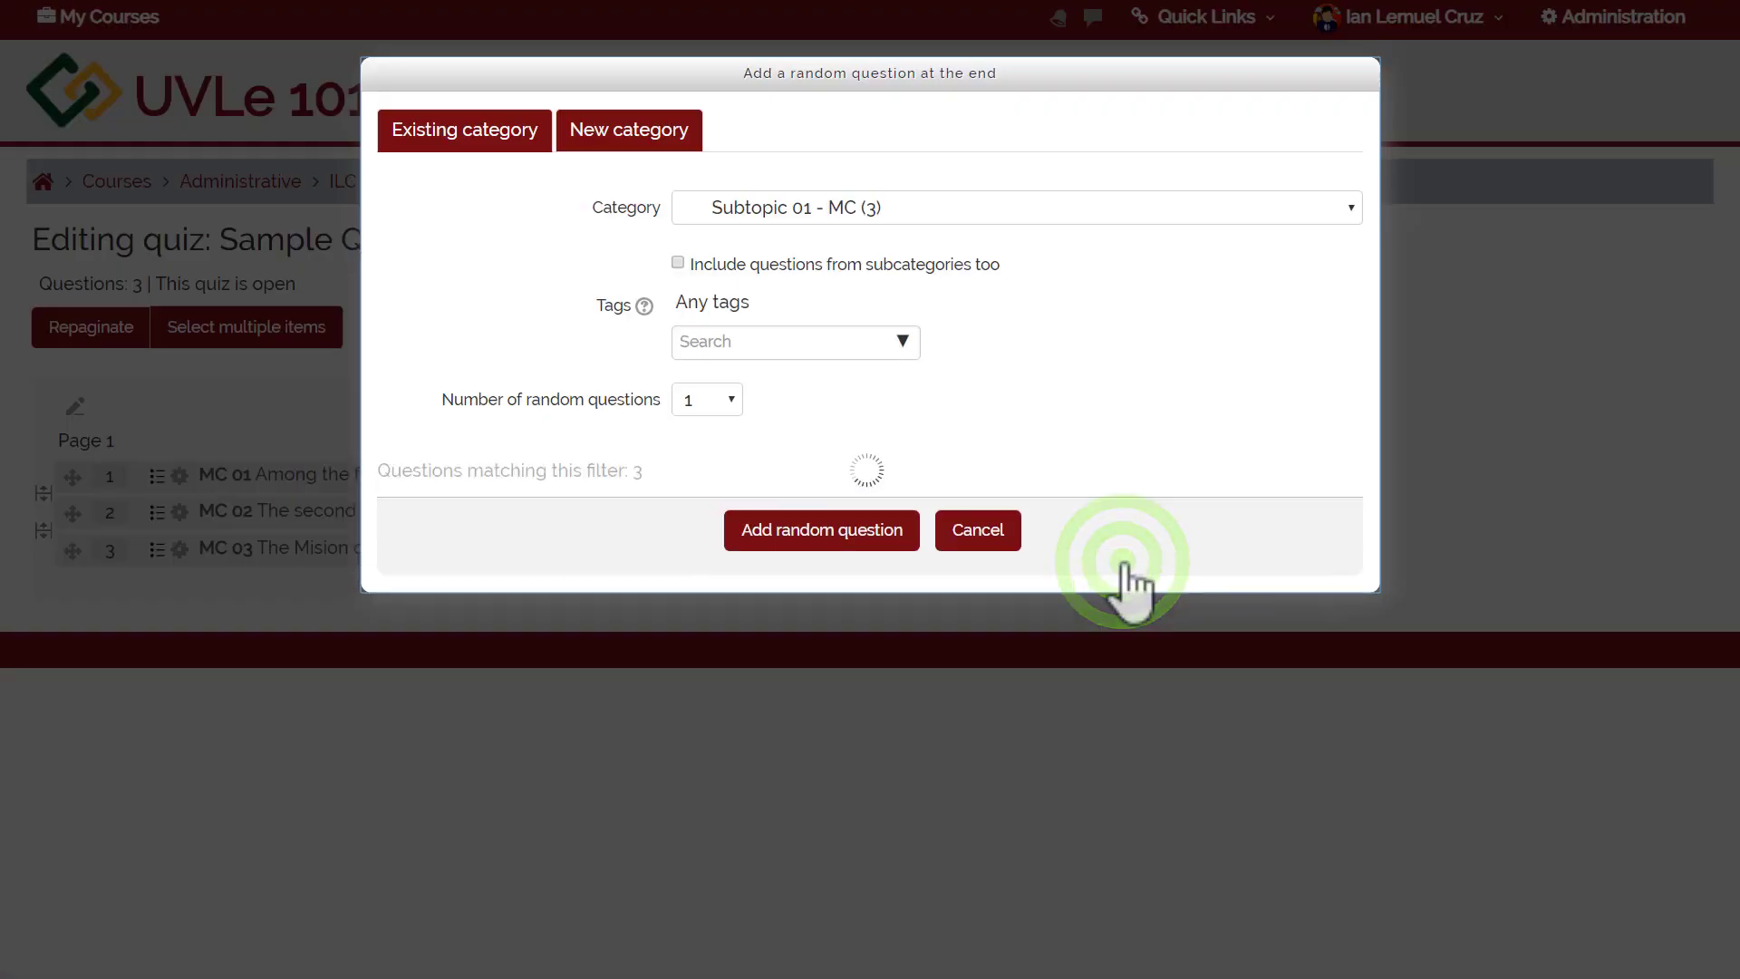
{"action": "left_click", "coordinate": [824, 218]}
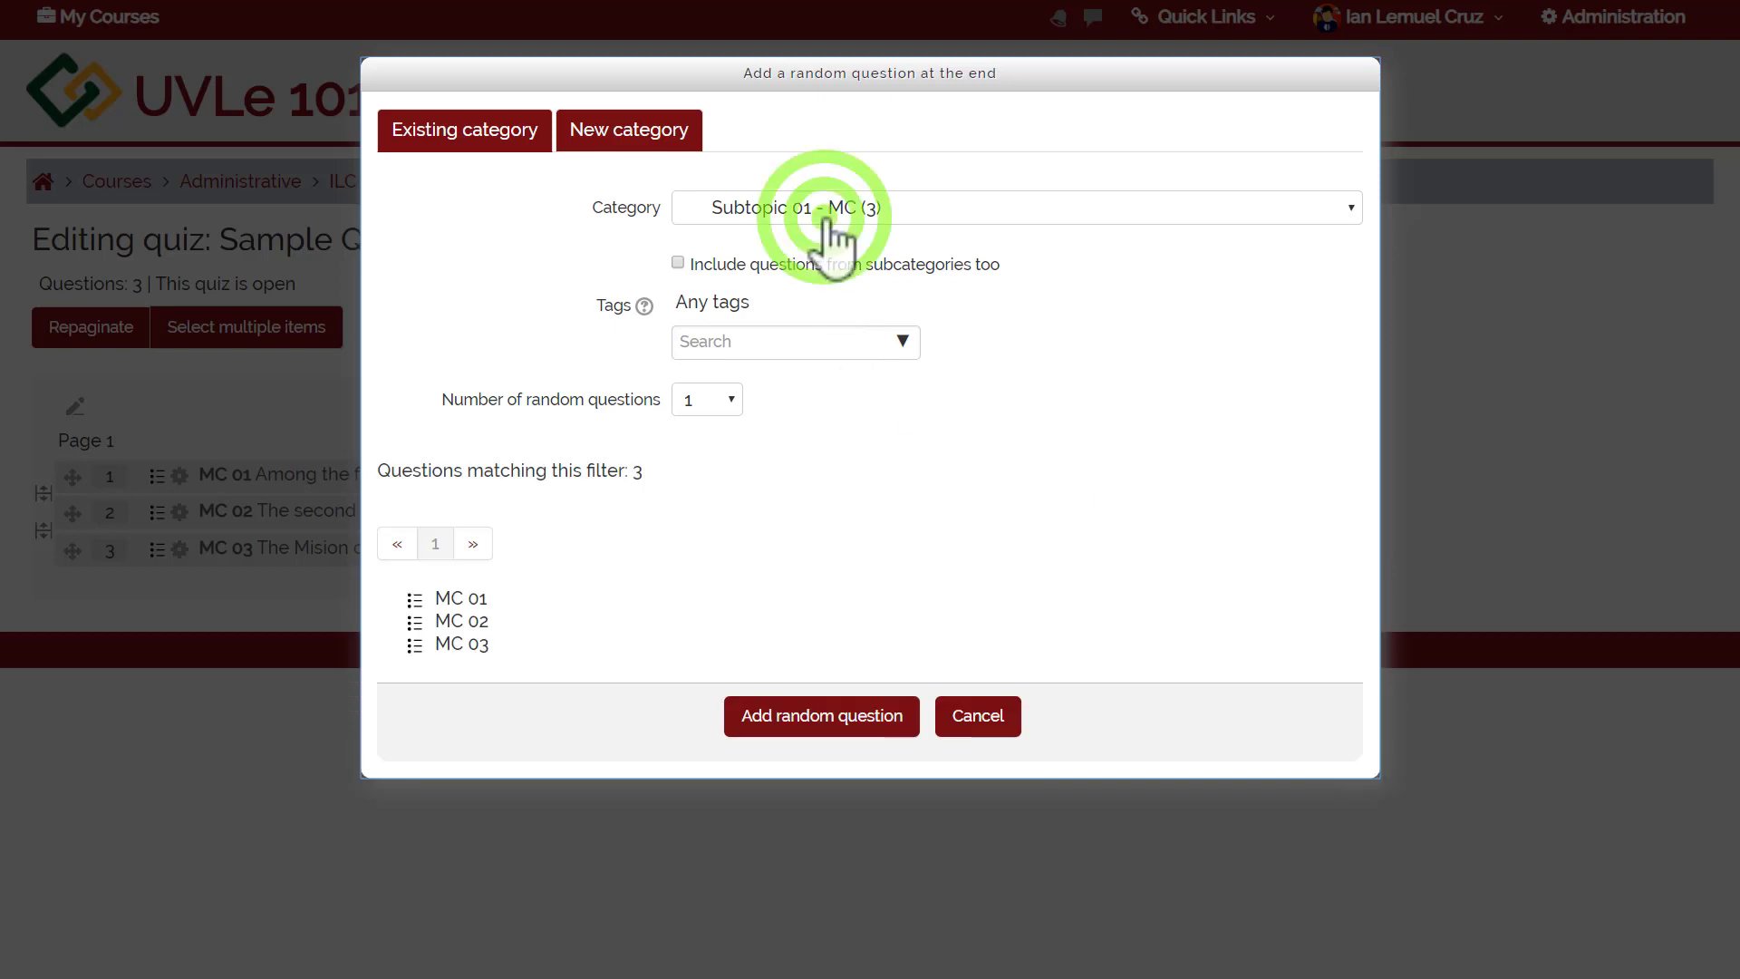
{"action": "left_click", "coordinate": [803, 420]}
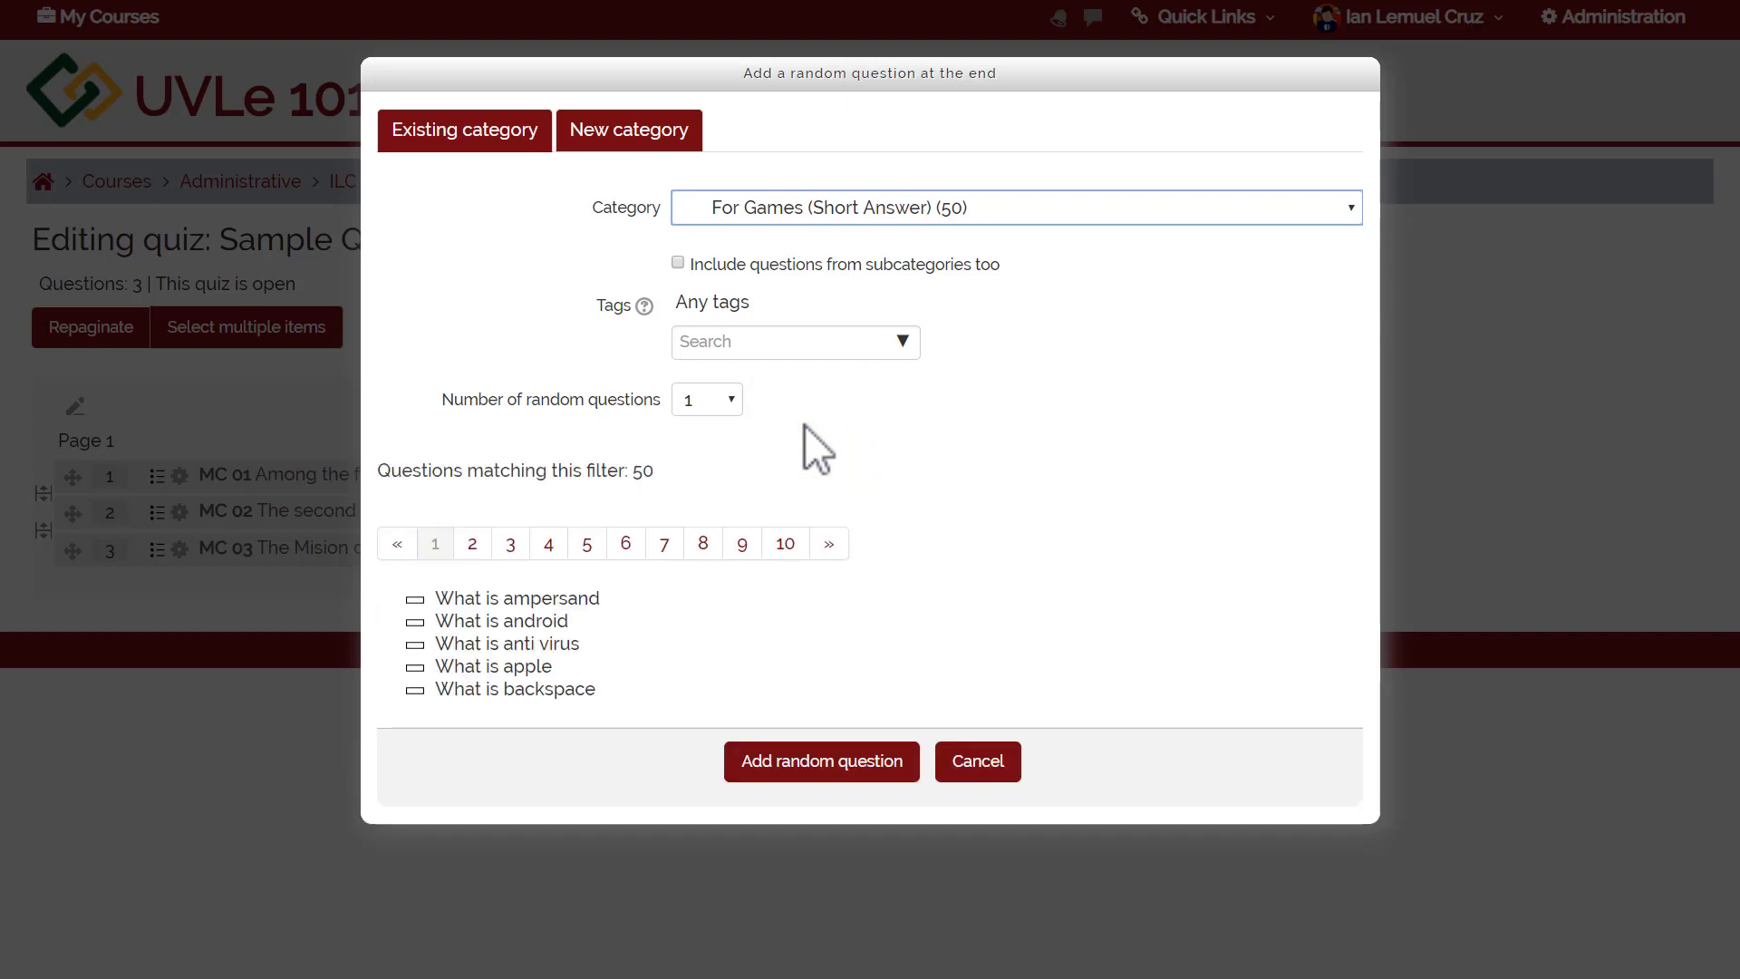
{"action": "left_click", "coordinate": [724, 400]}
{"action": "left_click", "coordinate": [712, 460]}
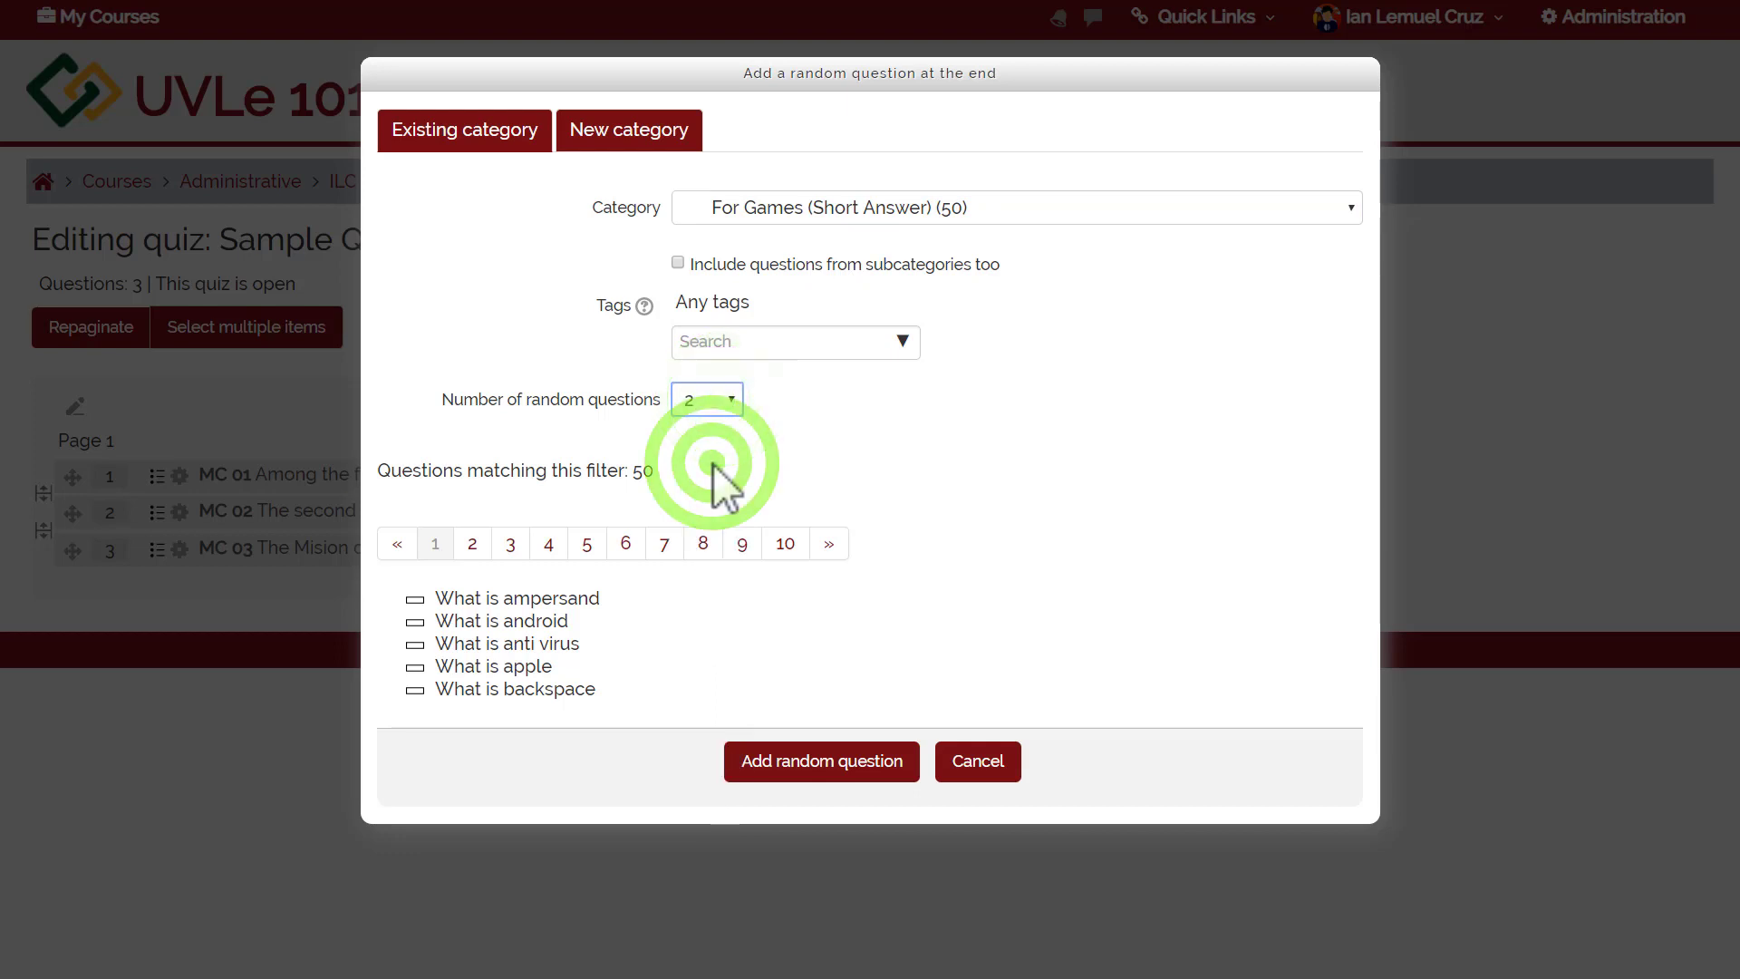
{"action": "left_click", "coordinate": [816, 781]}
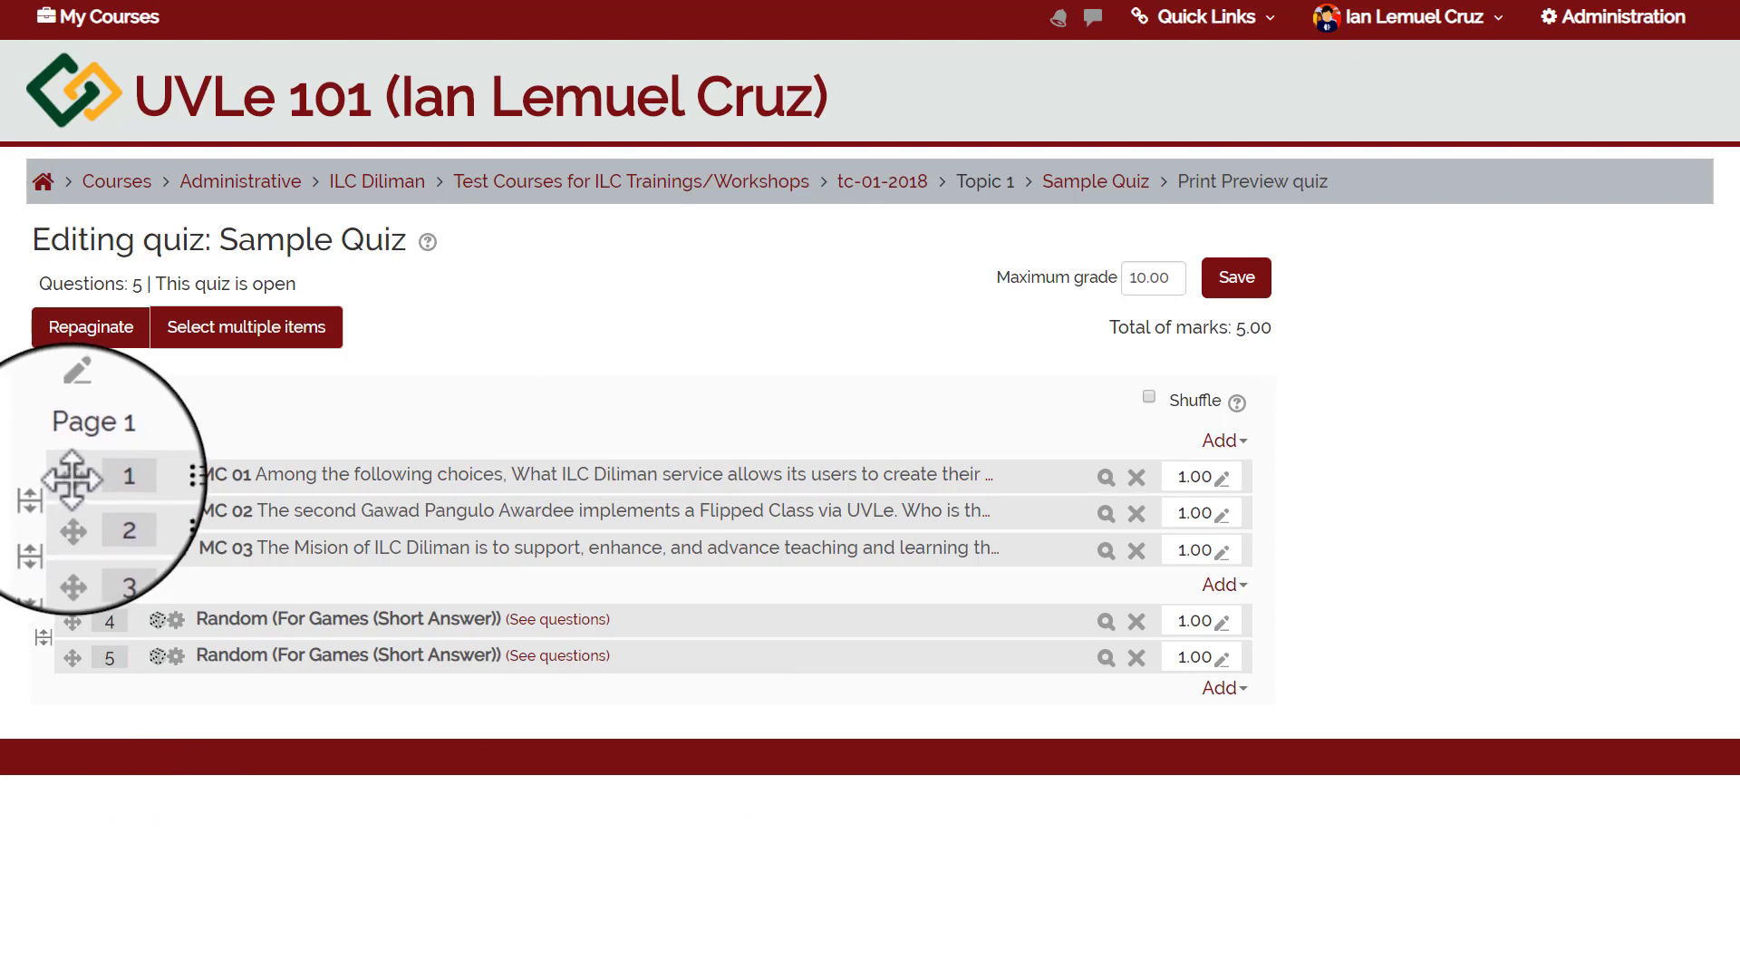
{"action": "mouse_move", "coordinate": [71, 475]}
{"action": "left_mouse_down"}
{"action": "mouse_move", "coordinate": [36, 521]}
{"action": "mouse_move", "coordinate": [58, 477]}
{"action": "left_mouse_up"}
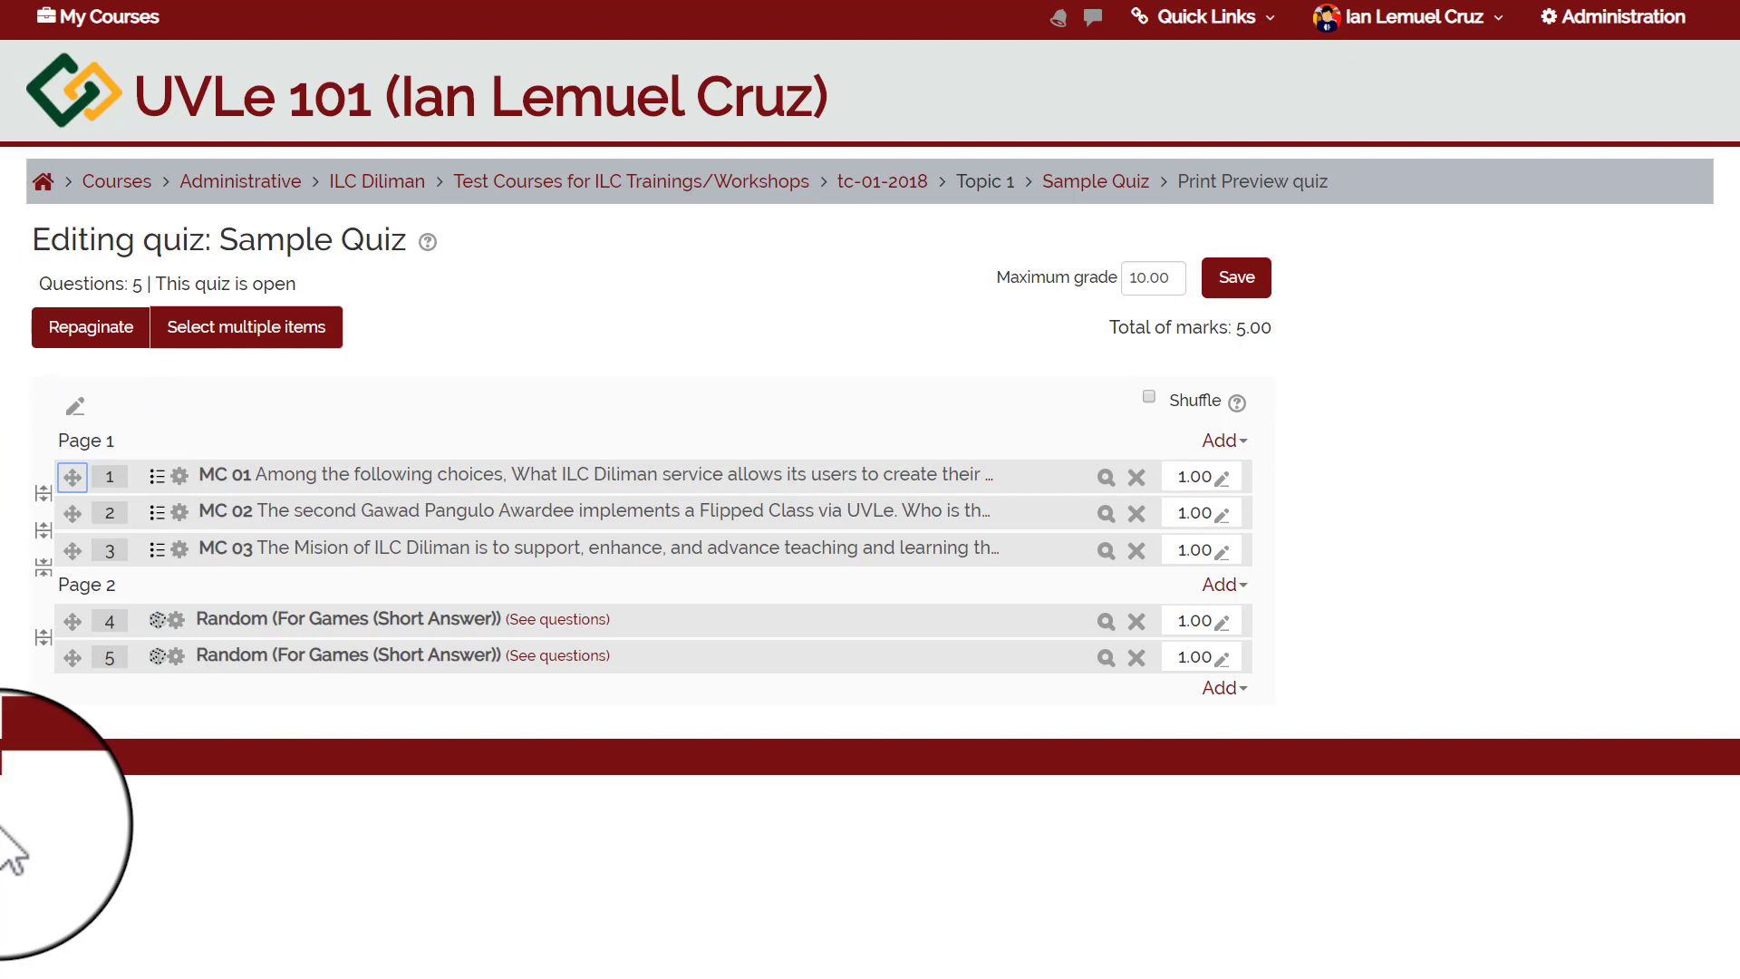
{"action": "left_click", "coordinate": [44, 496]}
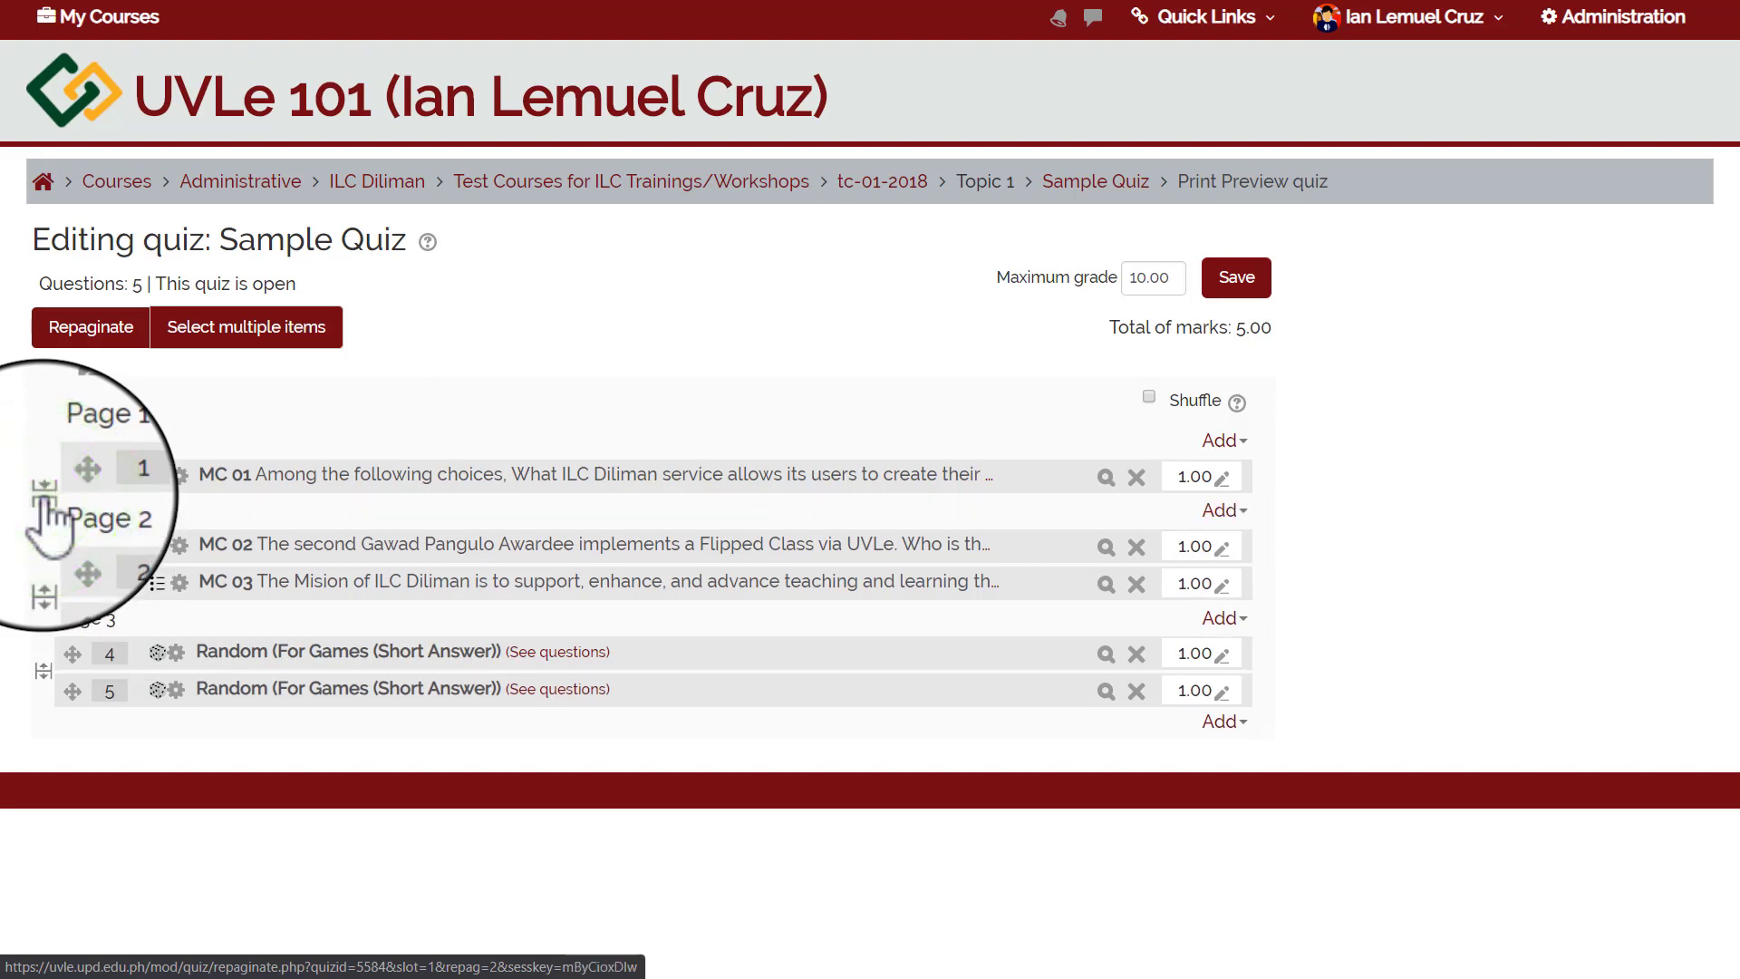
{"action": "left_click", "coordinate": [44, 495]}
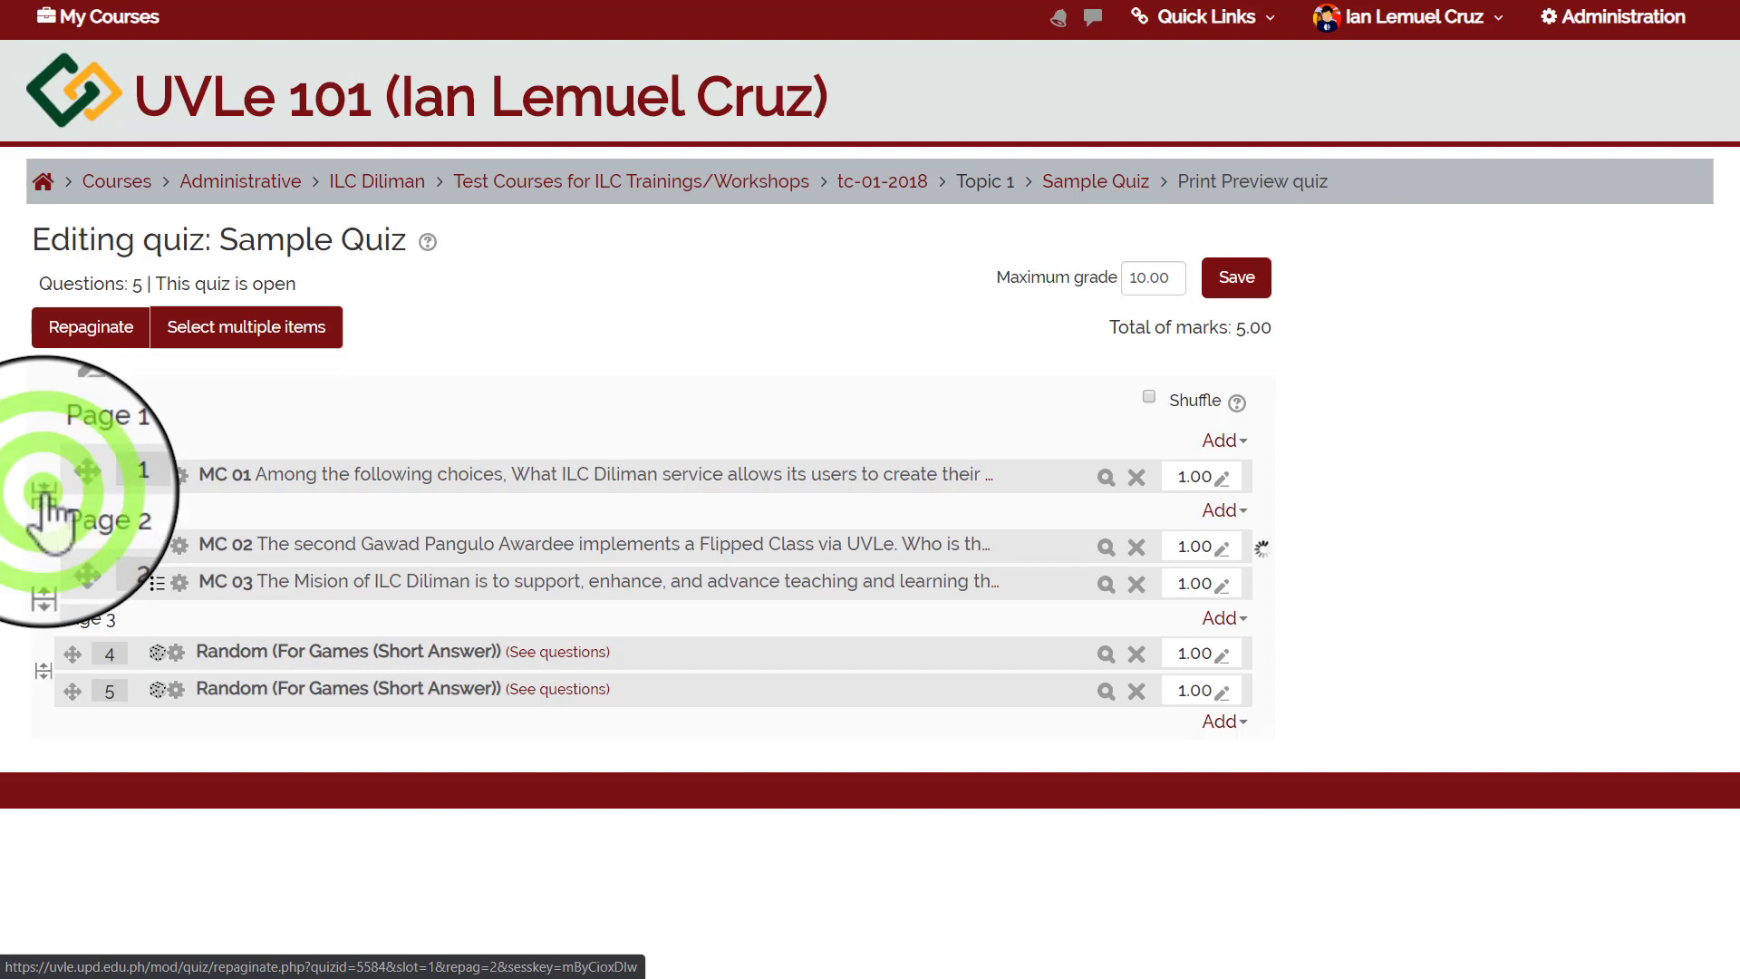
{"action": "left_click", "coordinate": [43, 495]}
{"action": "left_click", "coordinate": [44, 494]}
{"action": "left_click", "coordinate": [45, 495]}
{"action": "left_click", "coordinate": [46, 494]}
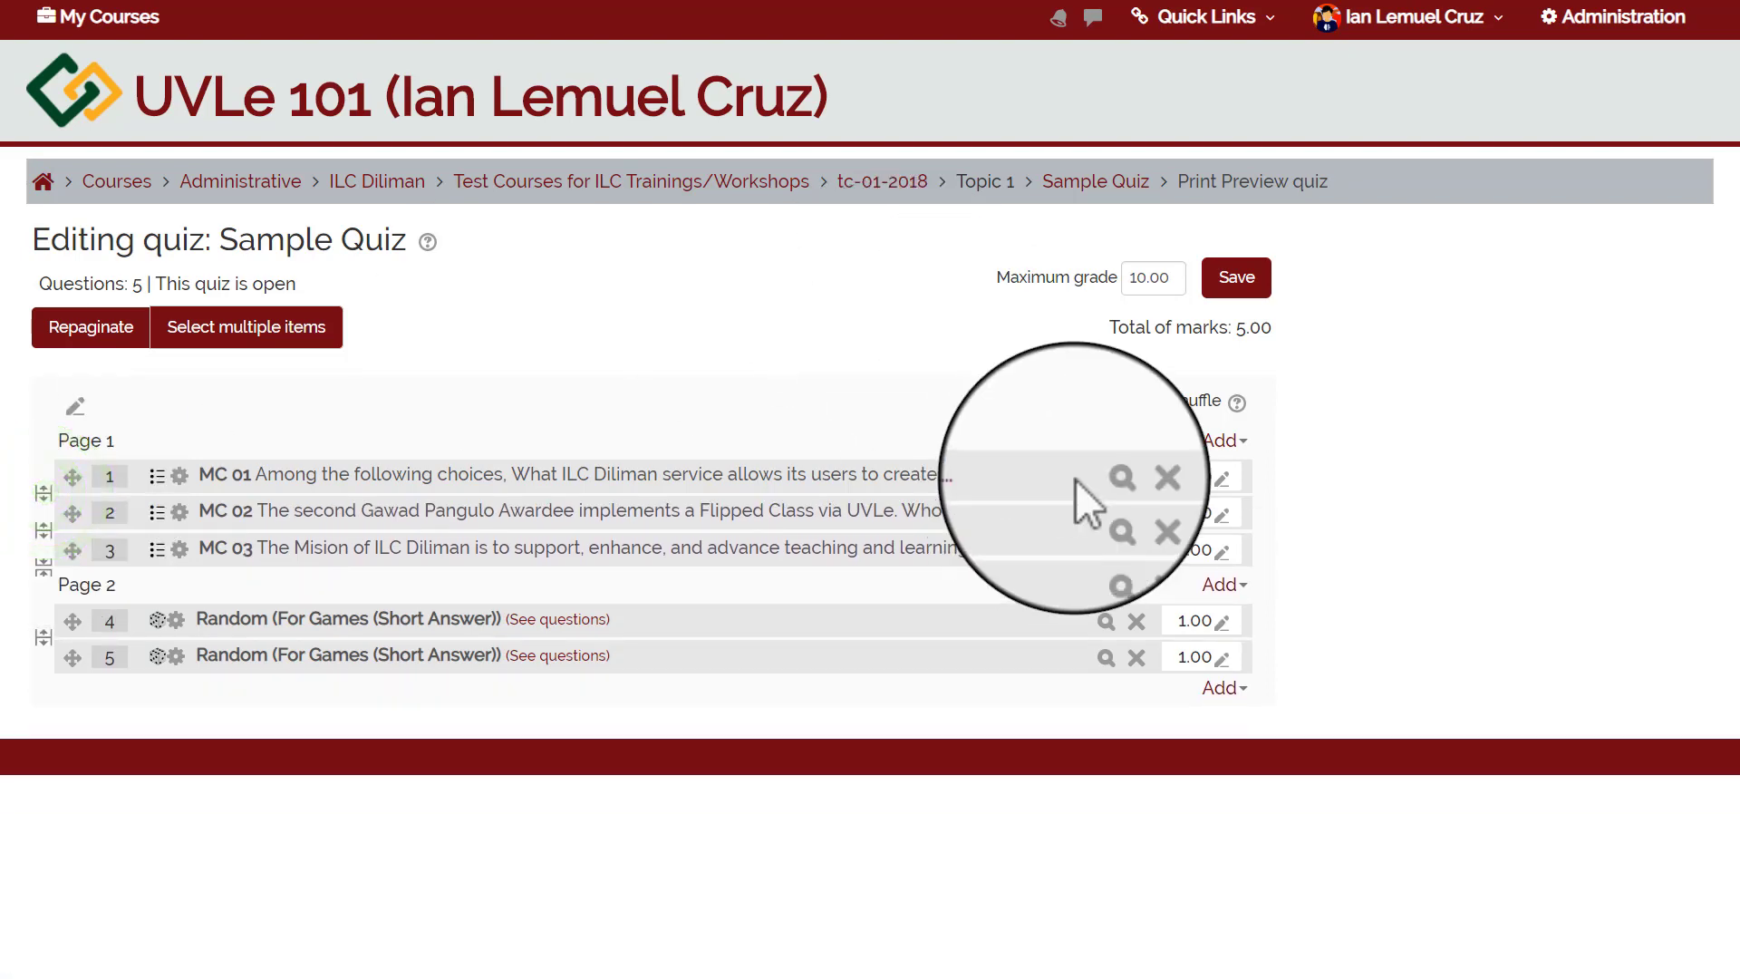
Enter marks of 0 for MC 01 and 2 for MC 02.
{"action": "left_click", "coordinate": [1223, 486]}
{"action": "type", "text": "0"}
{"action": "key", "text": "Return"}
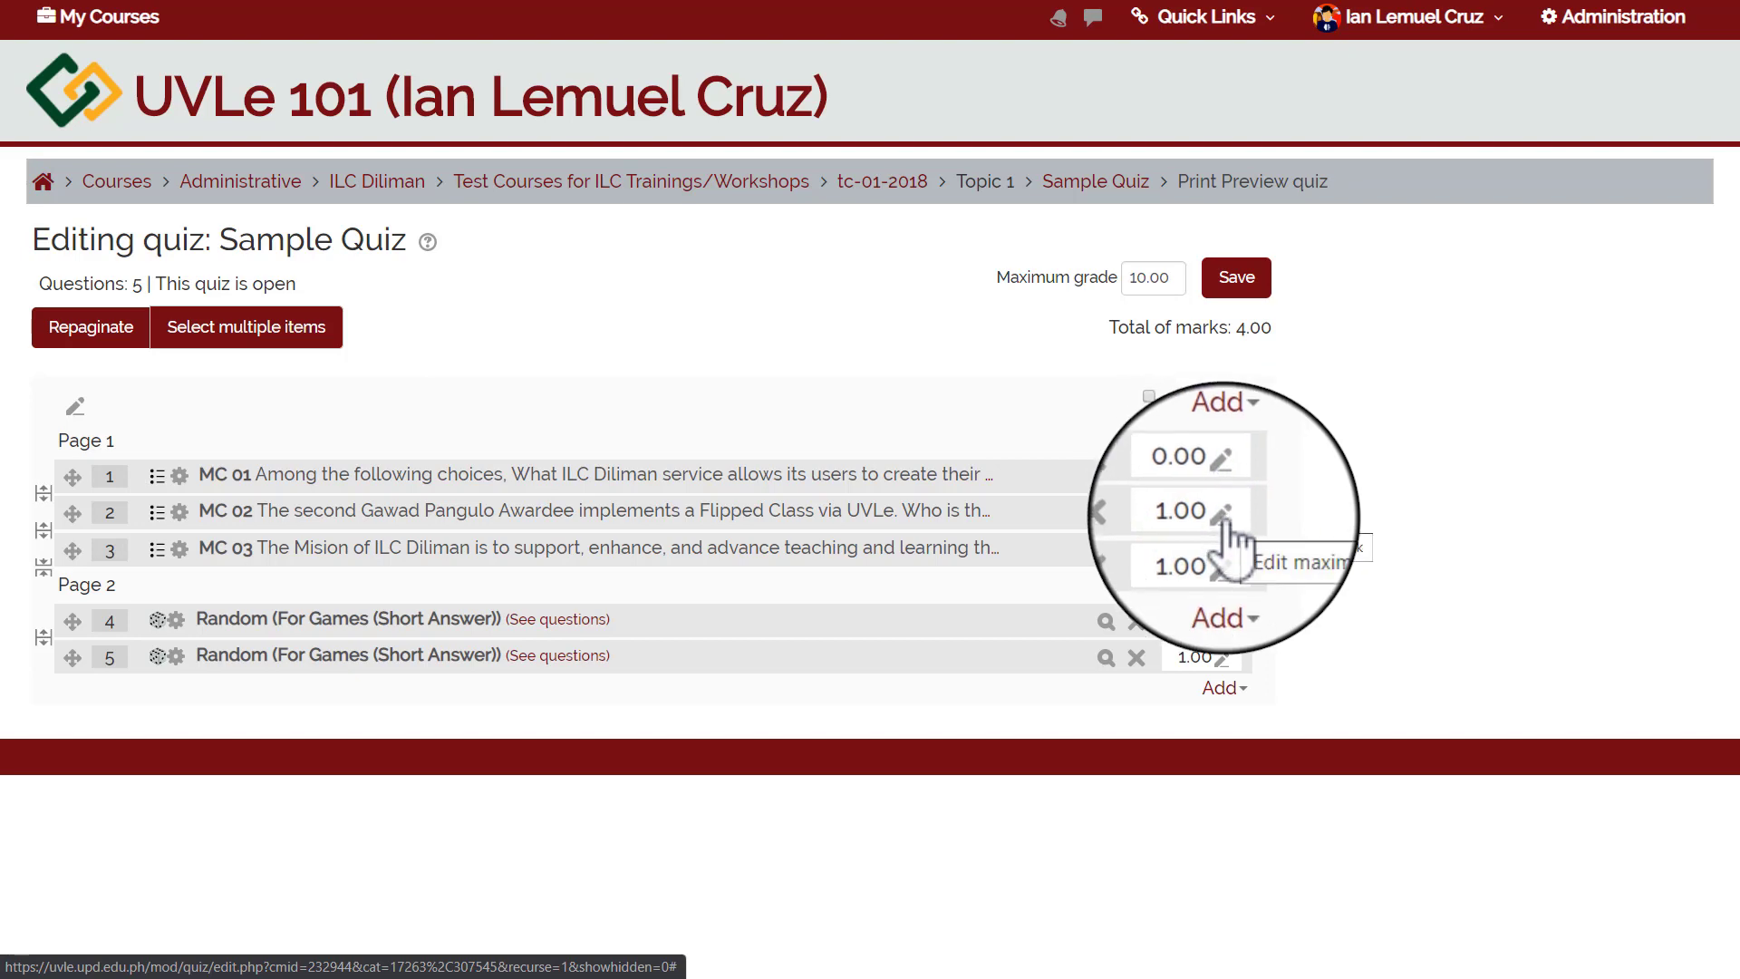
{"action": "left_click", "coordinate": [1222, 514]}
{"action": "type", "text": "2"}
{"action": "key", "text": "Return"}
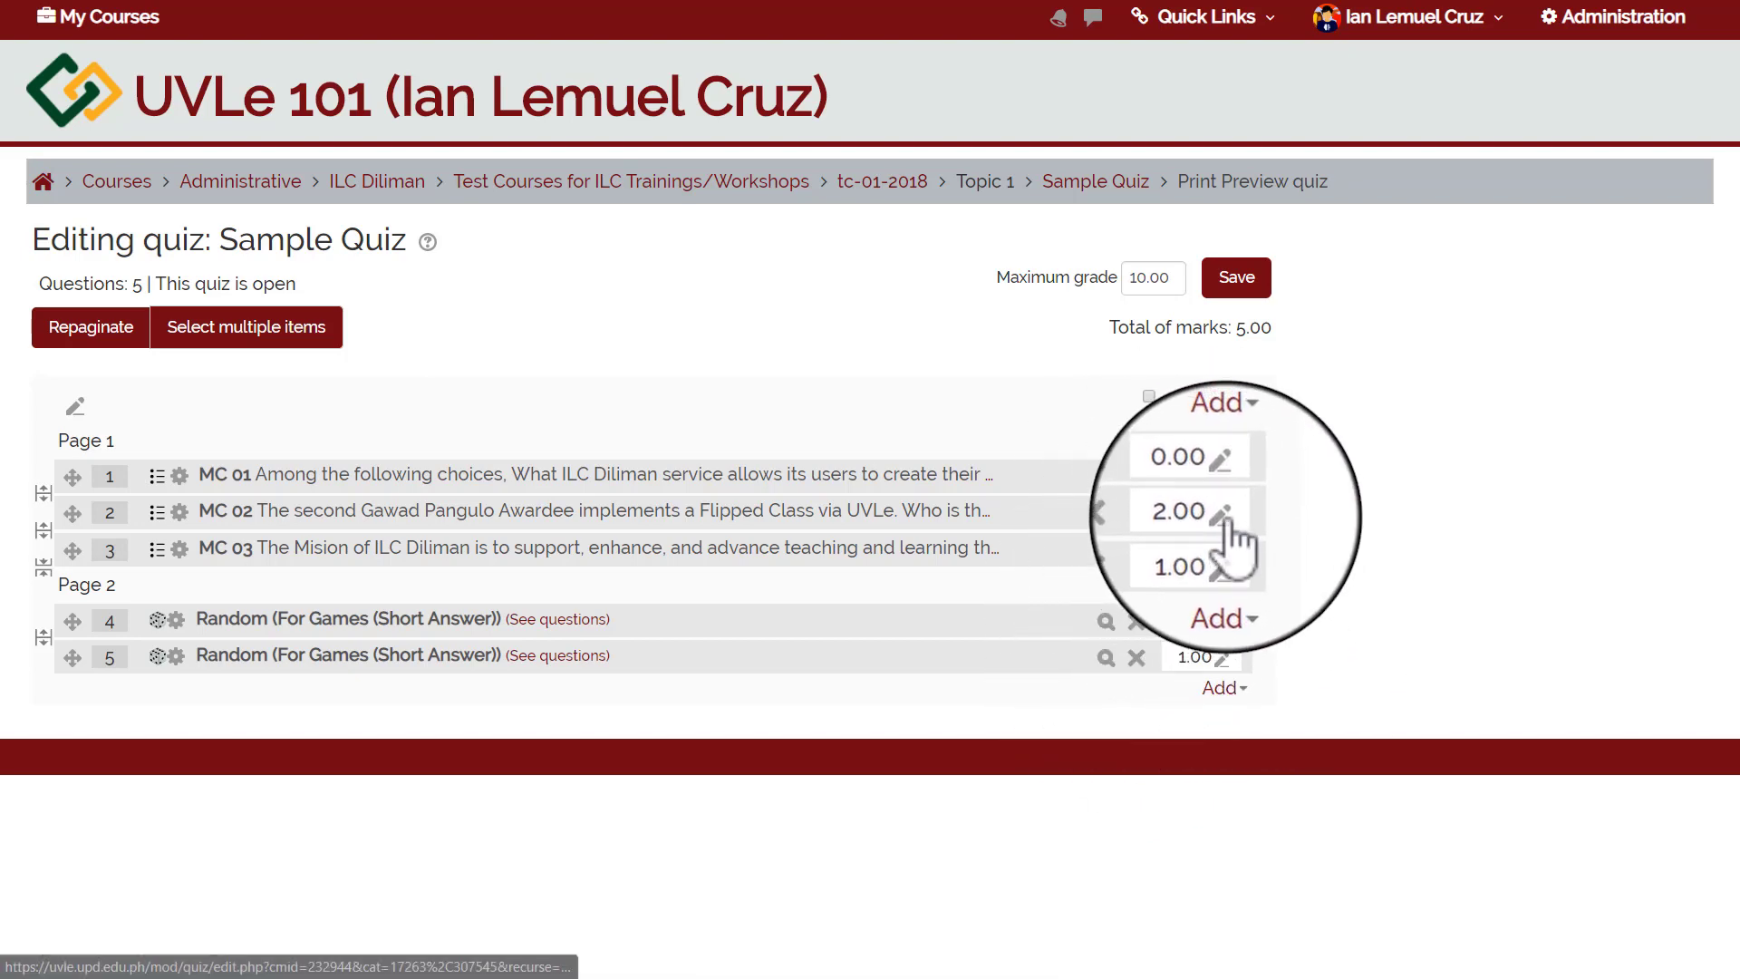
Change question 2's mark from 2.00 to 1.
{"action": "left_click", "coordinate": [1225, 523]}
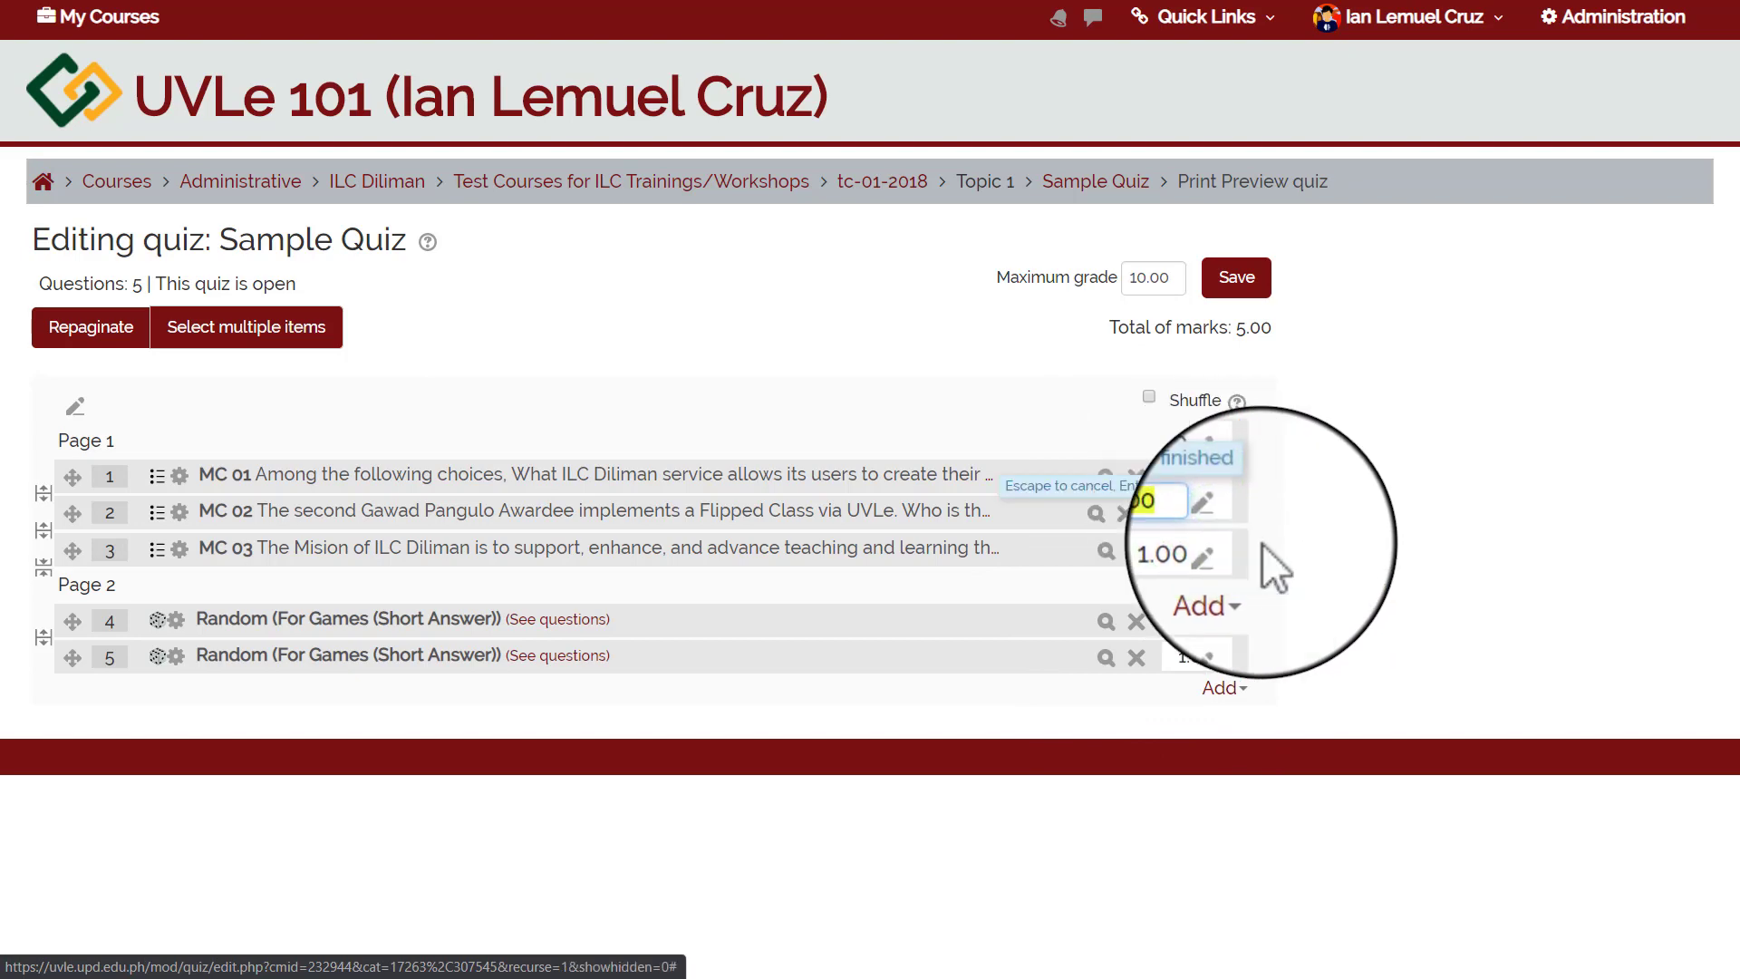
{"action": "key", "text": "Return"}
{"action": "left_click", "coordinate": [1225, 523]}
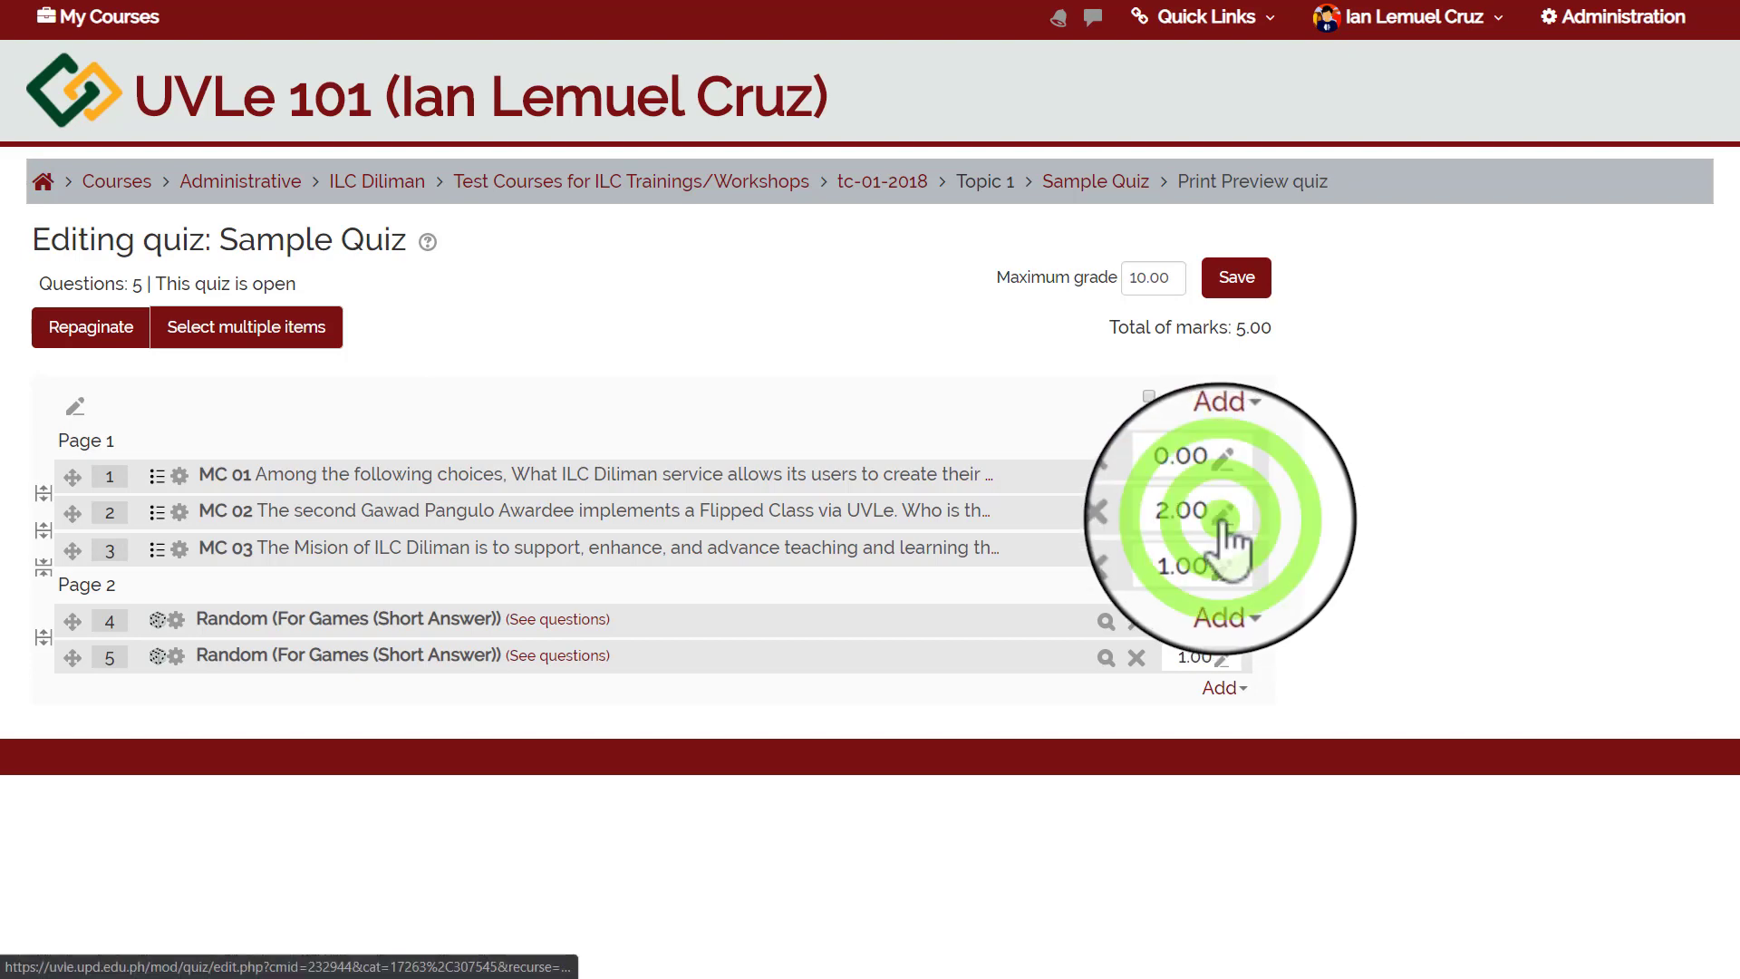
{"action": "key", "text": "BackSpace"}
{"action": "type", "text": "2"}
{"action": "key", "text": "BackSpace"}
{"action": "type", "text": "1"}
{"action": "key", "text": "Return"}
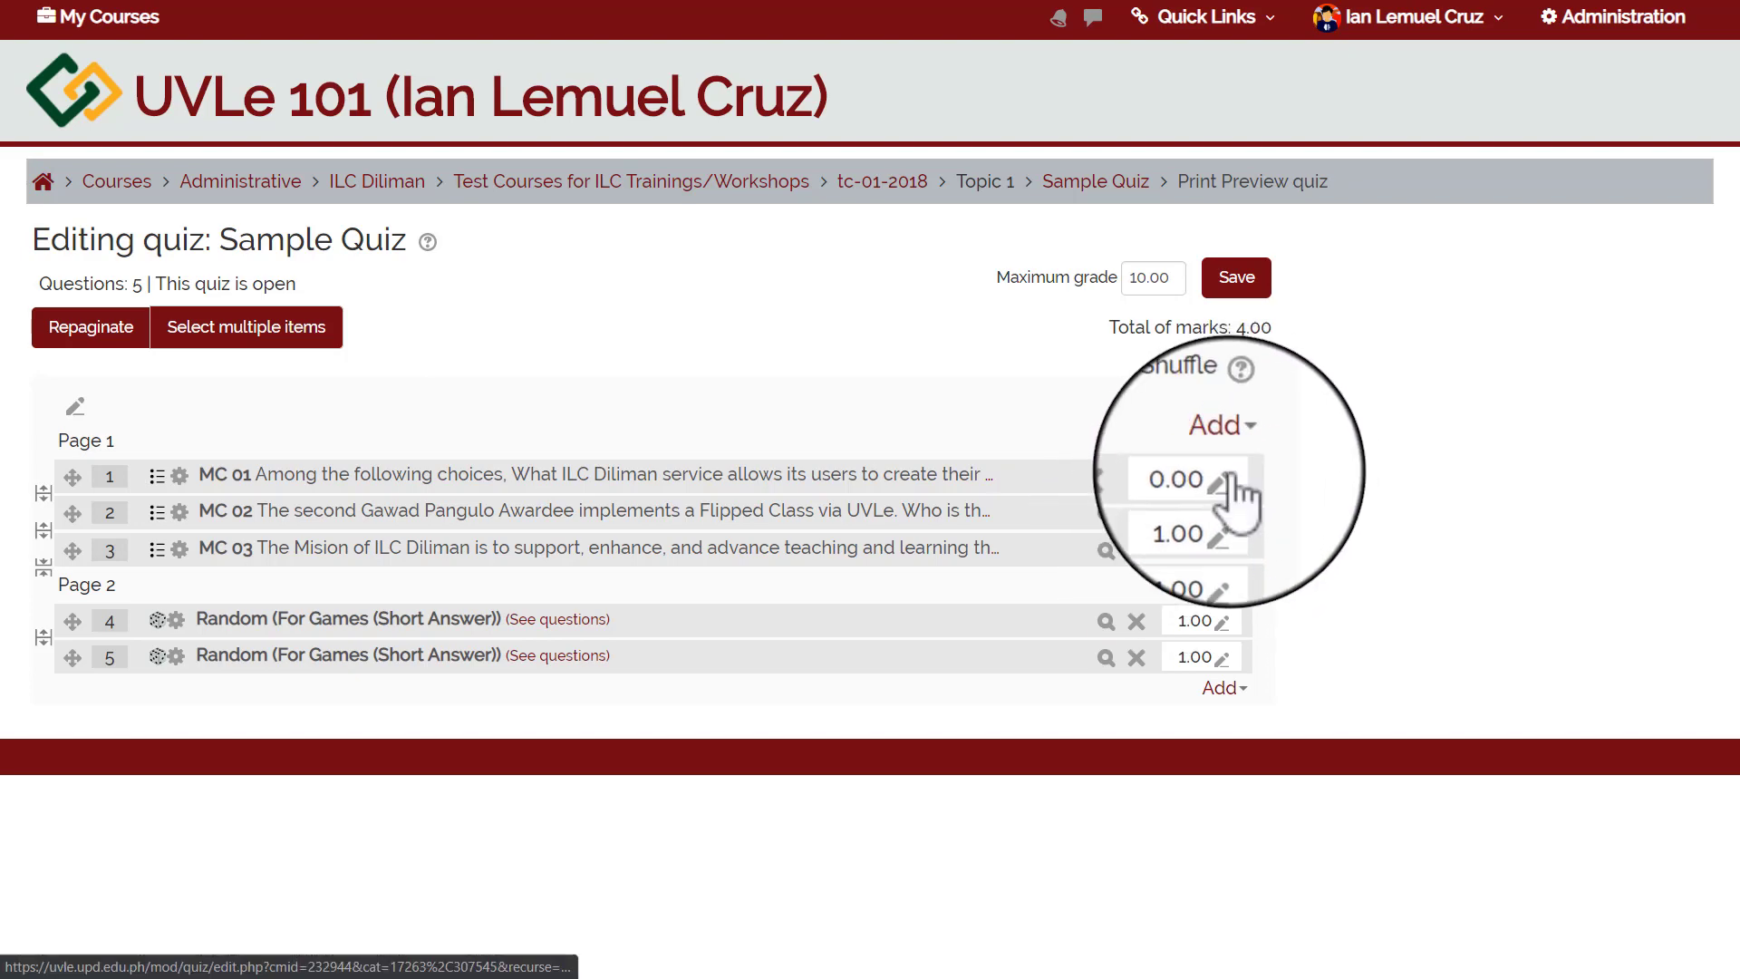
Change question 1's mark from 0.00 to 1.
{"action": "left_click", "coordinate": [1225, 477]}
{"action": "left_click", "coordinate": [1182, 480]}
{"action": "key", "text": "Left"}
{"action": "key", "text": "Left"}
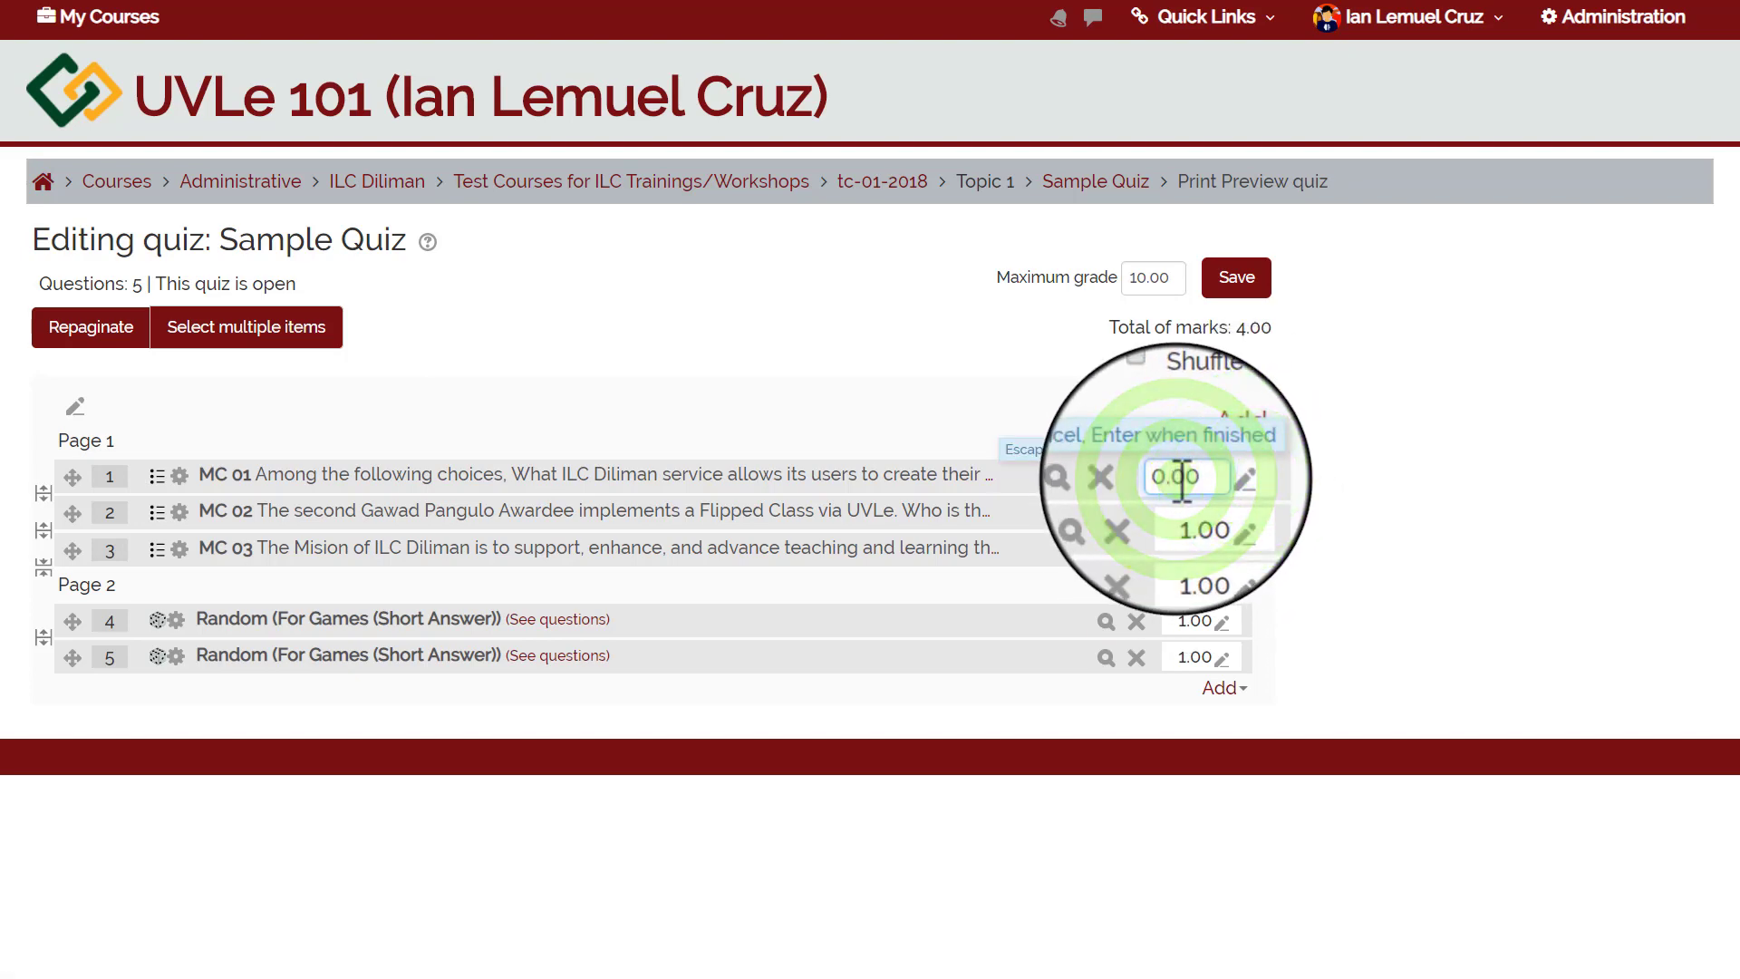
{"action": "key", "text": "BackSpace"}
{"action": "type", "text": "1"}
{"action": "key", "text": "Return"}
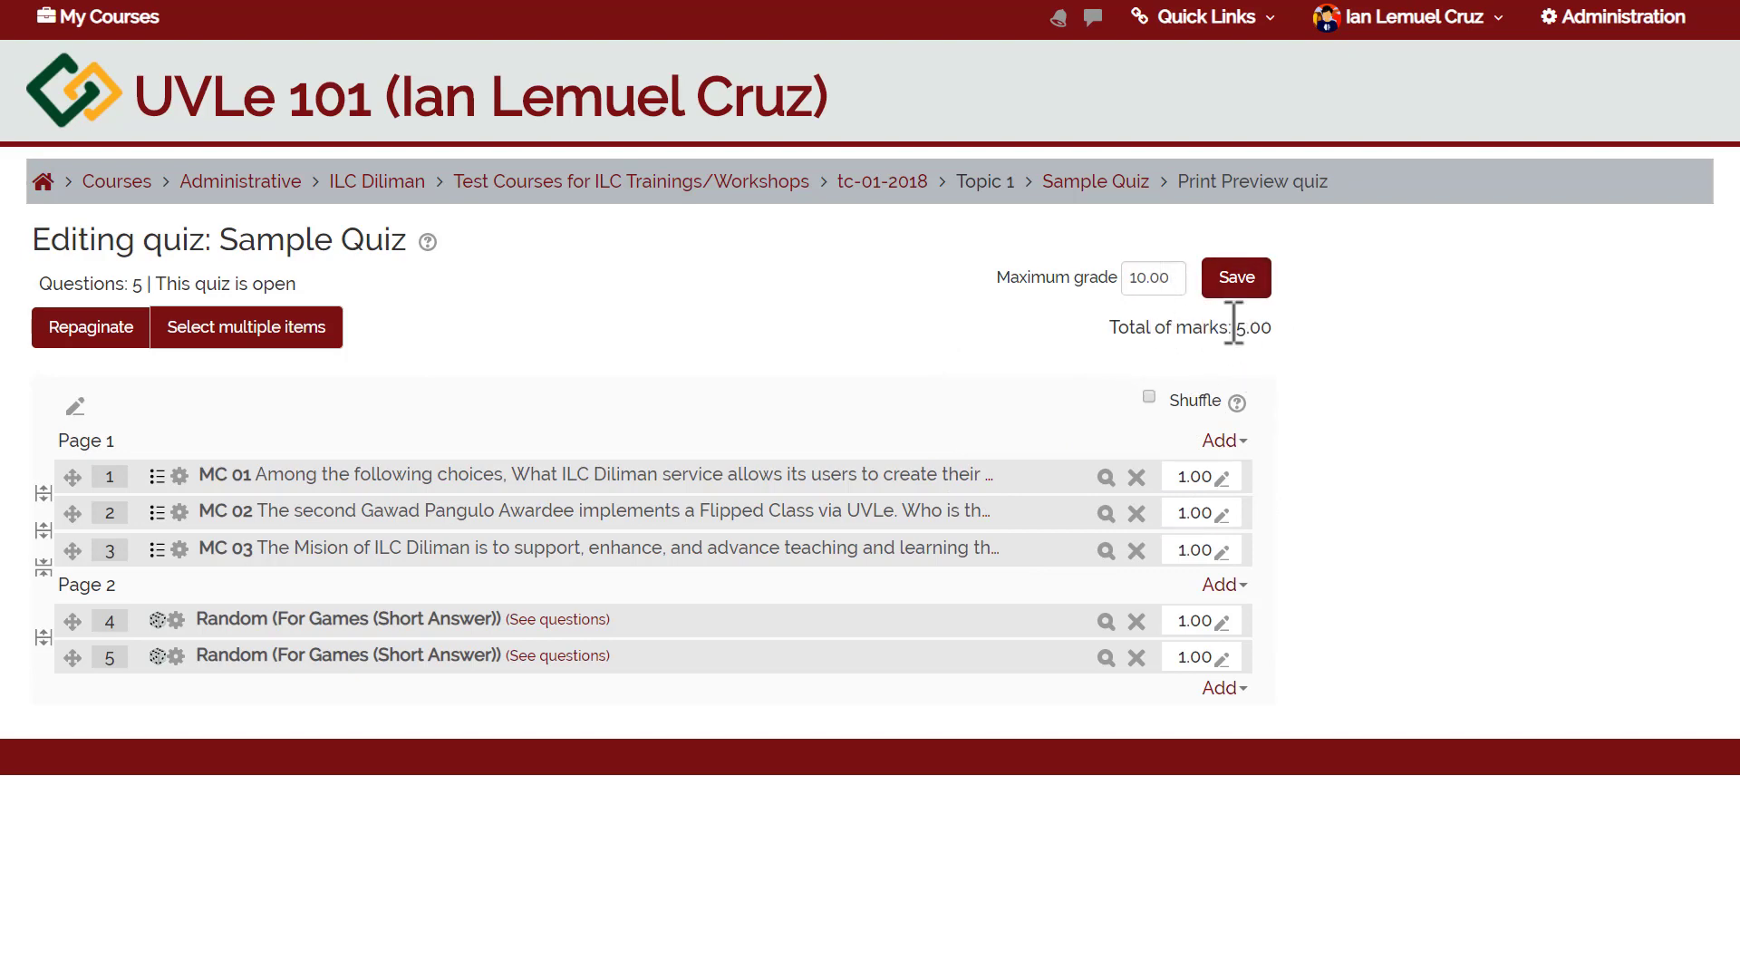
Save the maximum grade as 5 and turn on shuffling for Page 1.
{"action": "left_click_drag", "start_coordinate": [1274, 328], "coordinate": [1232, 328]}
{"action": "double_click", "coordinate": [1178, 277]}
{"action": "left_click_drag", "start_coordinate": [1178, 277], "coordinate": [1139, 278]}
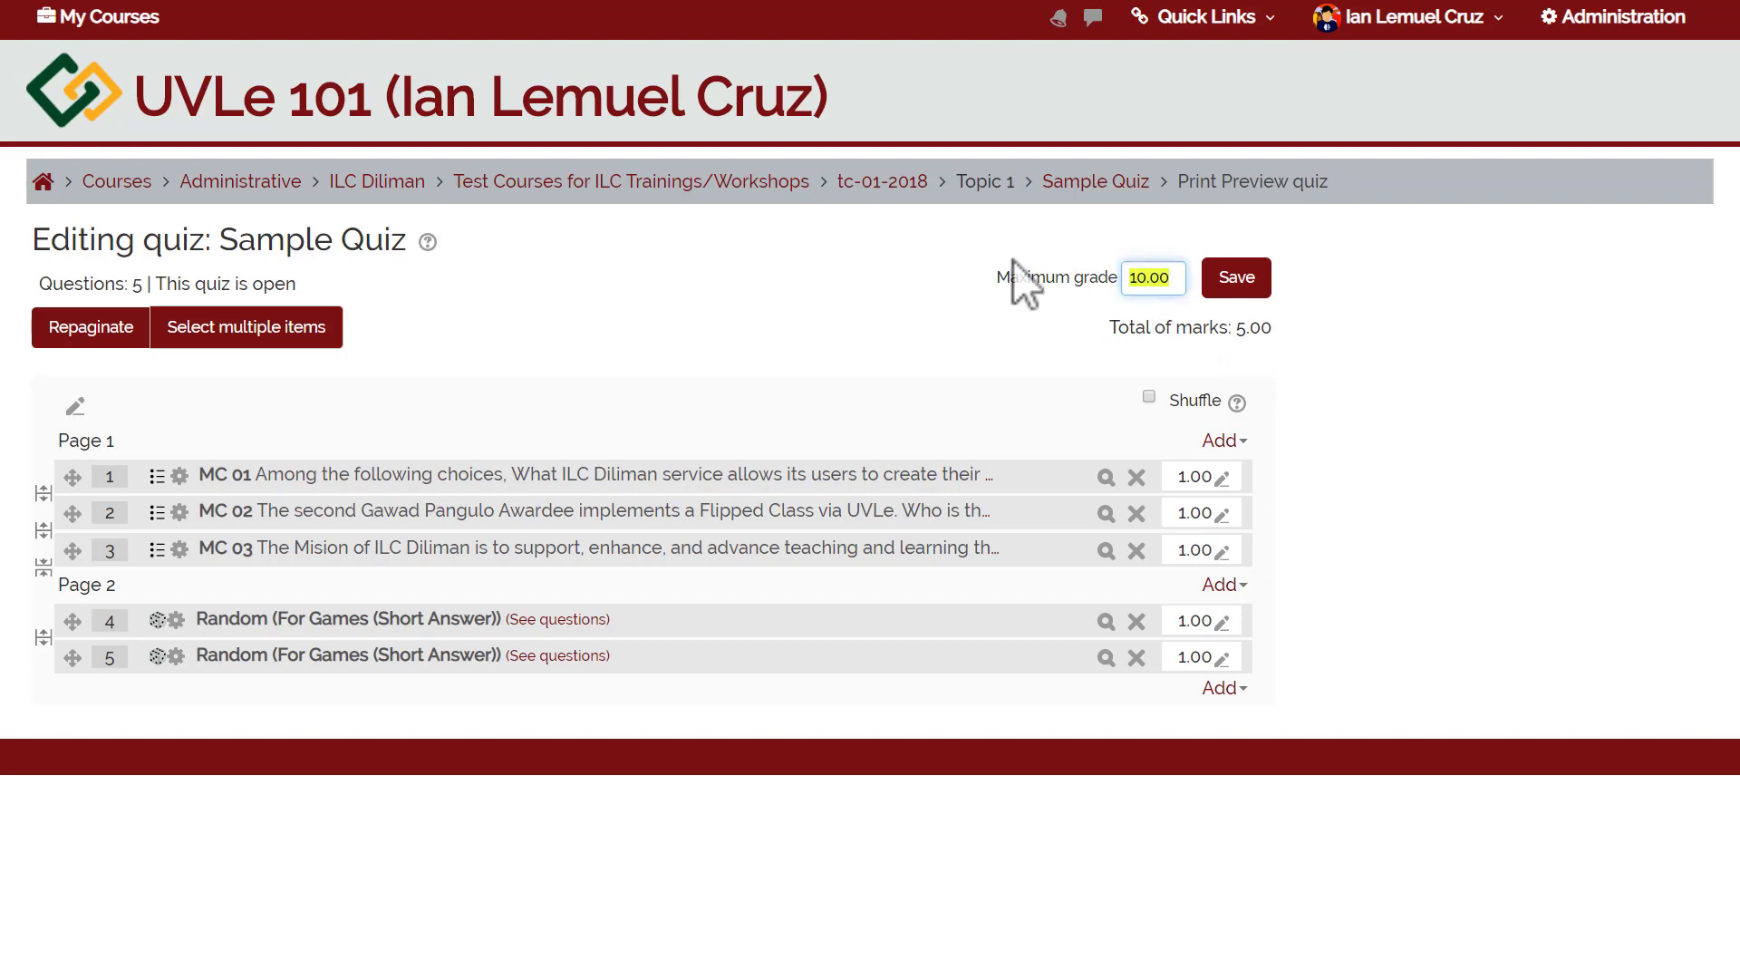
{"action": "type", "text": "5"}
{"action": "left_click", "coordinate": [1226, 283]}
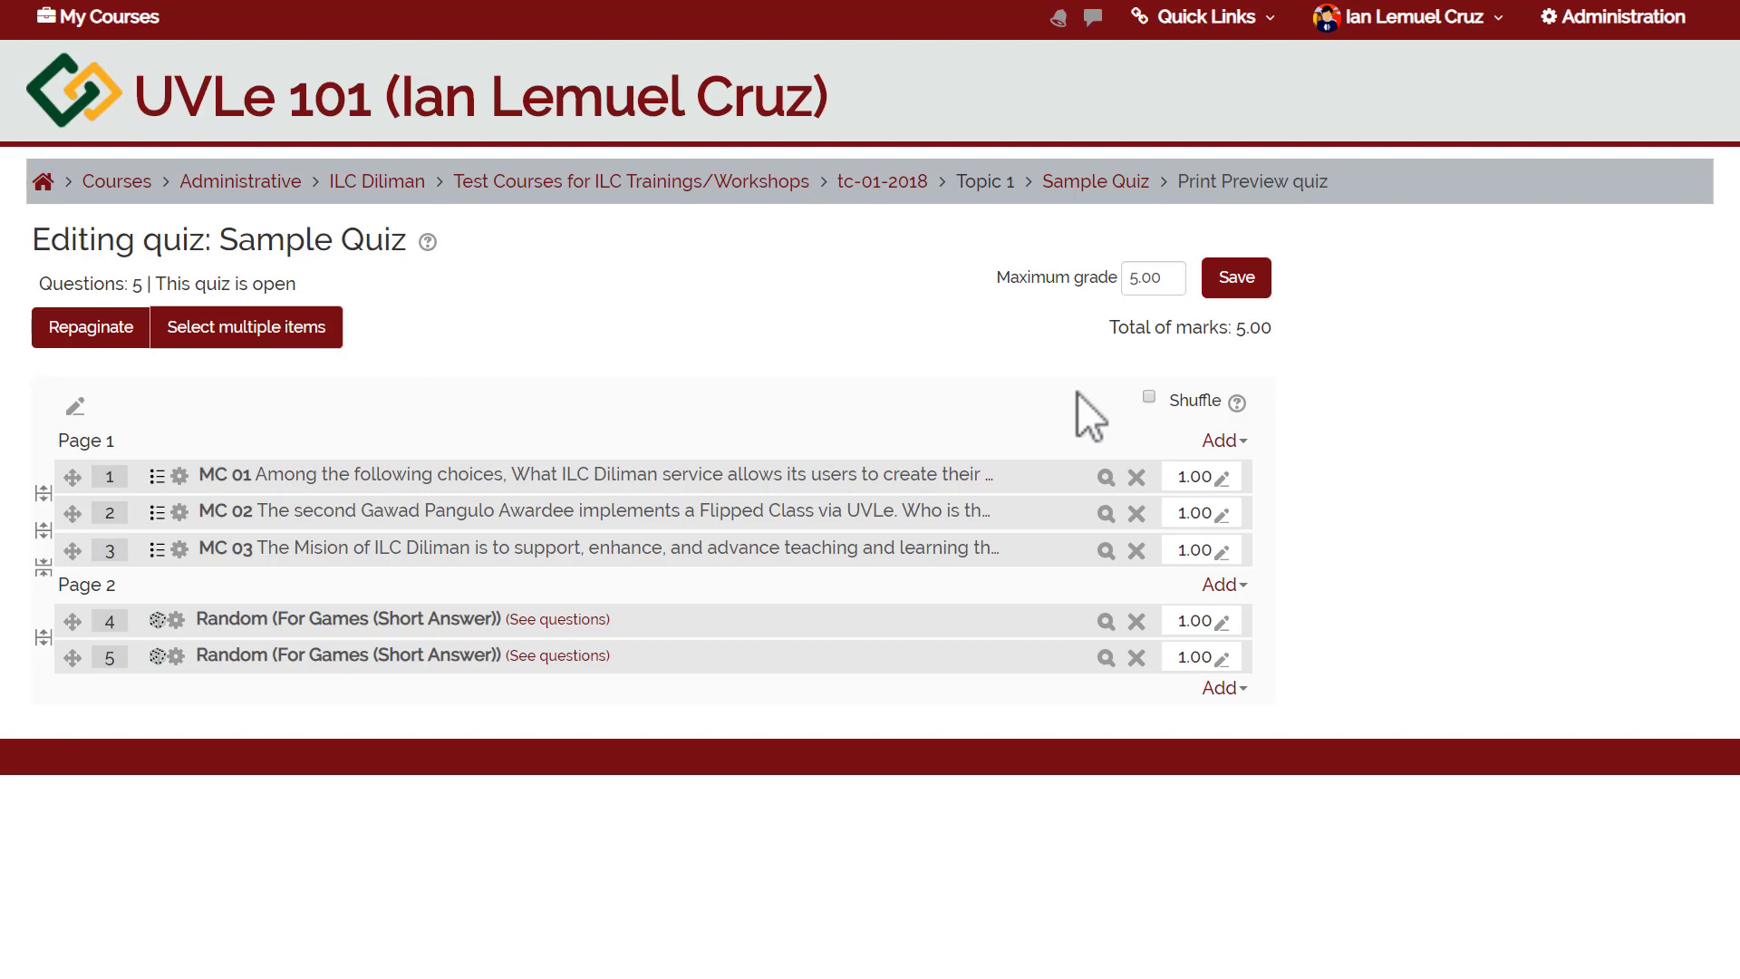
{"action": "left_click", "coordinate": [1149, 402]}
Insert a 'New heading' section before Page 2's two random questions, leaving its shuffle off.
{"action": "left_click", "coordinate": [1223, 586]}
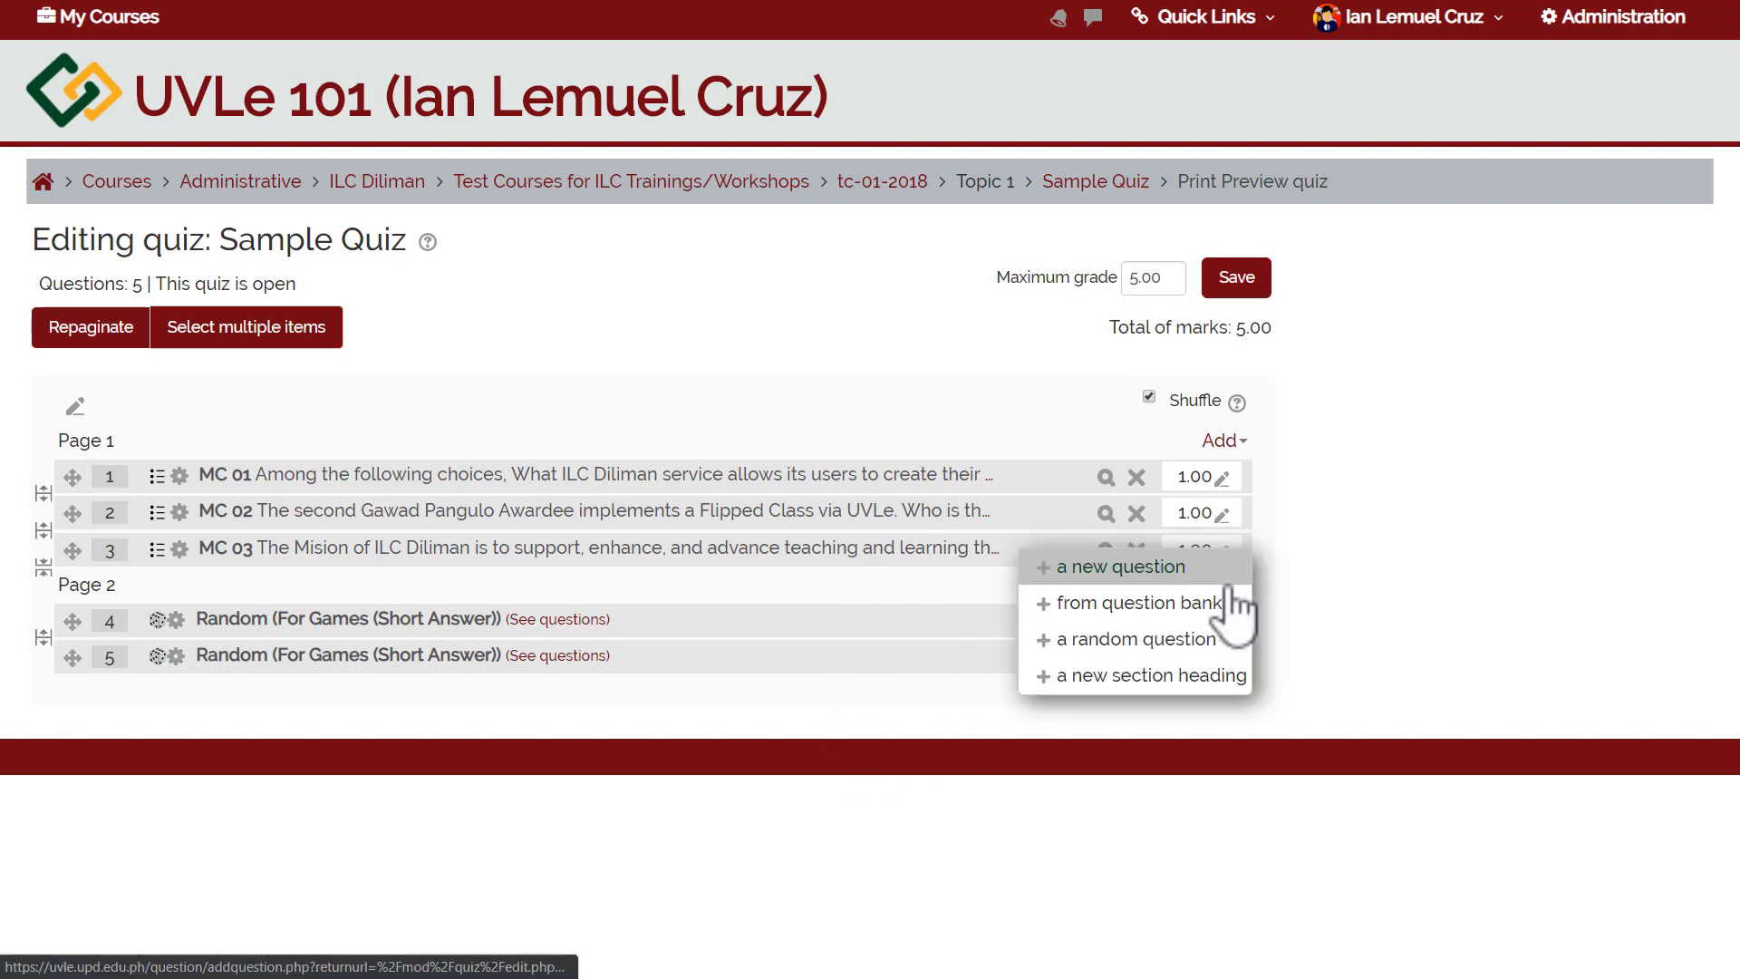
{"action": "left_click", "coordinate": [1085, 672]}
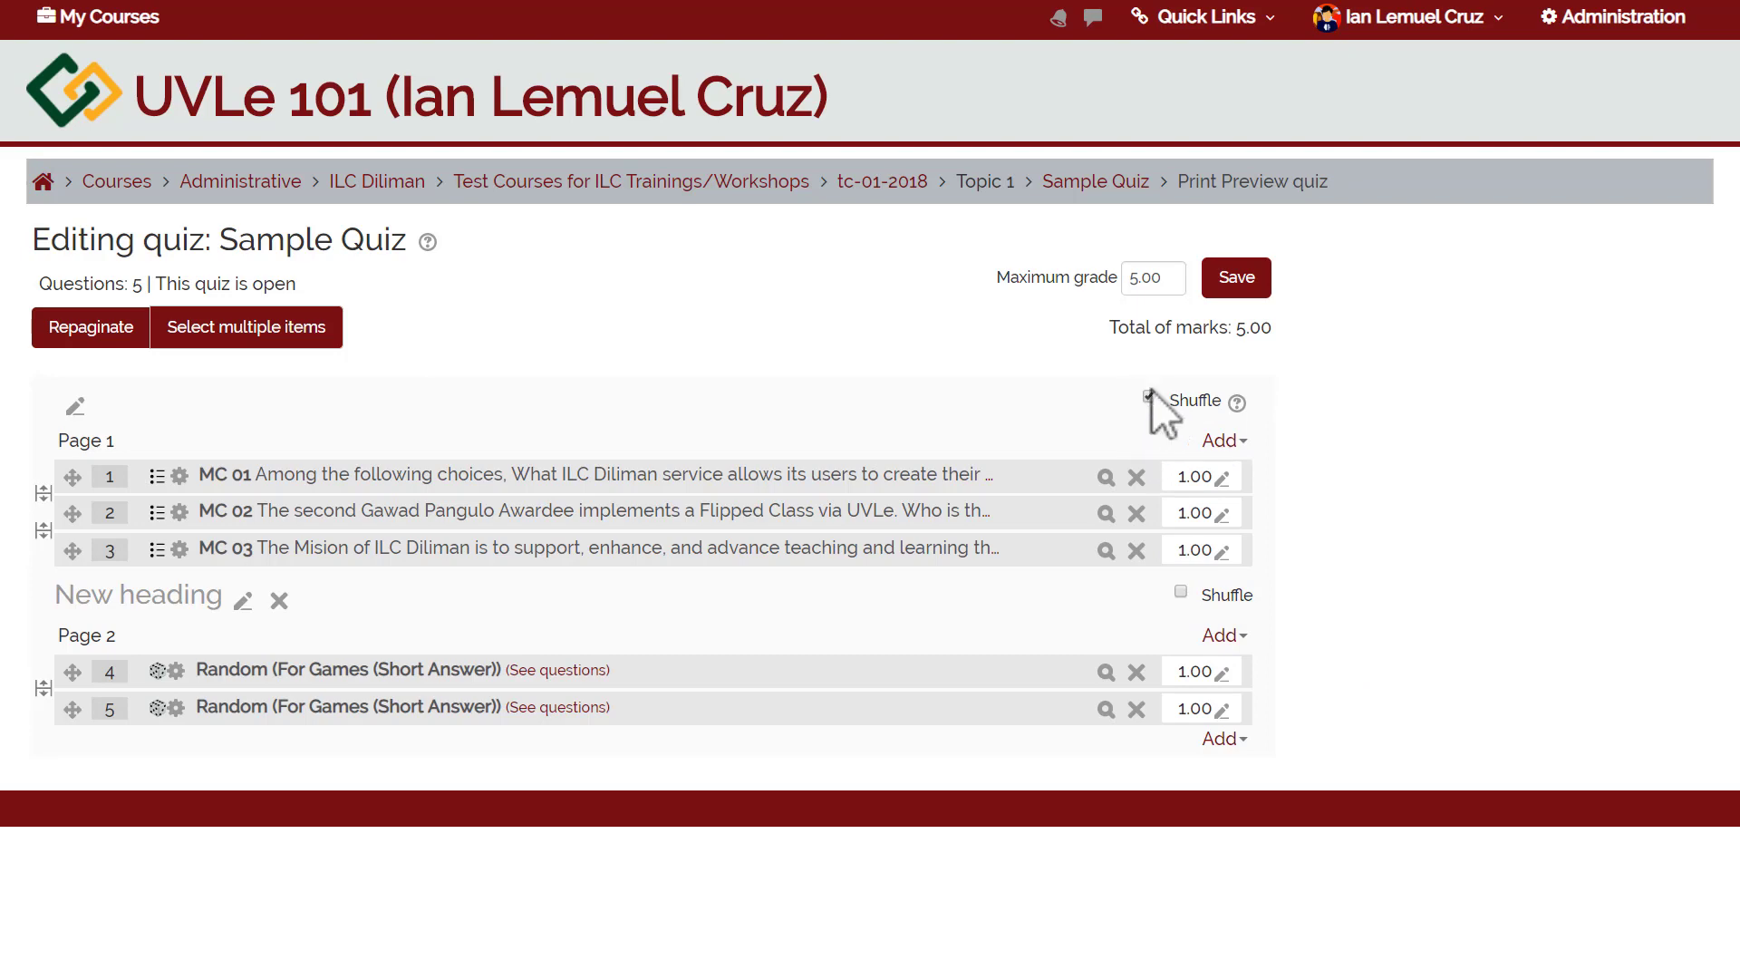
{"action": "left_click_drag", "start_coordinate": [1291, 453], "coordinate": [1251, 562]}
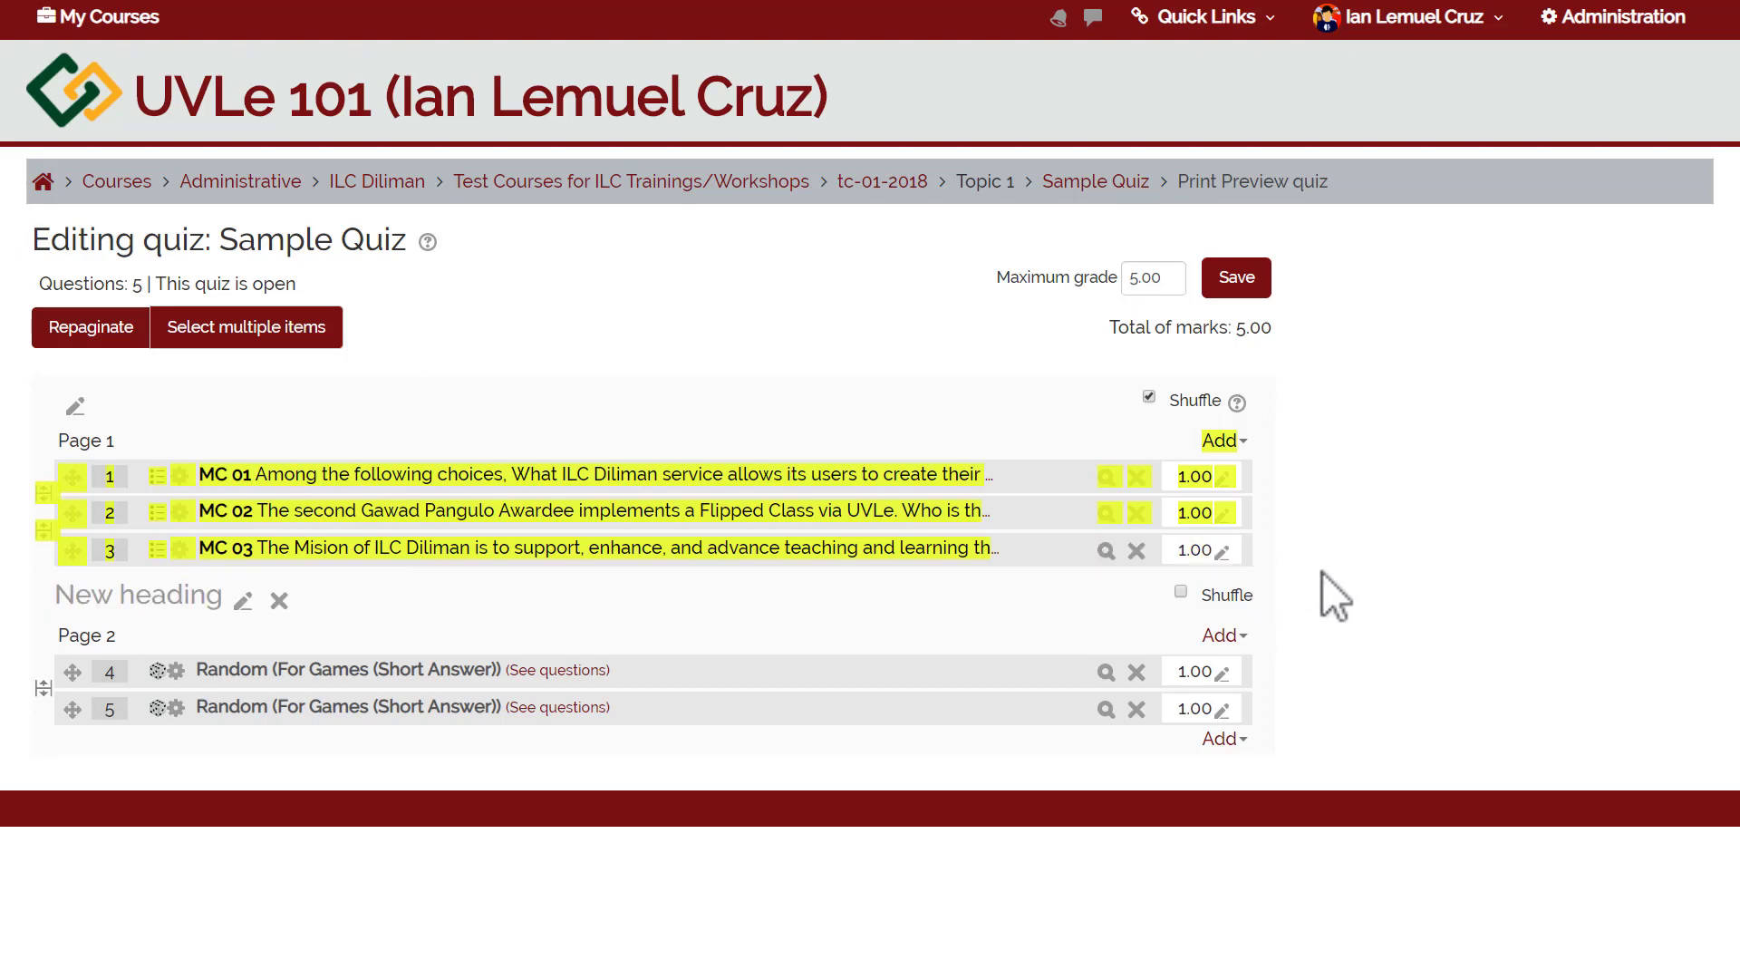
{"action": "left_click", "coordinate": [1201, 624]}
{"action": "left_click", "coordinate": [1181, 592]}
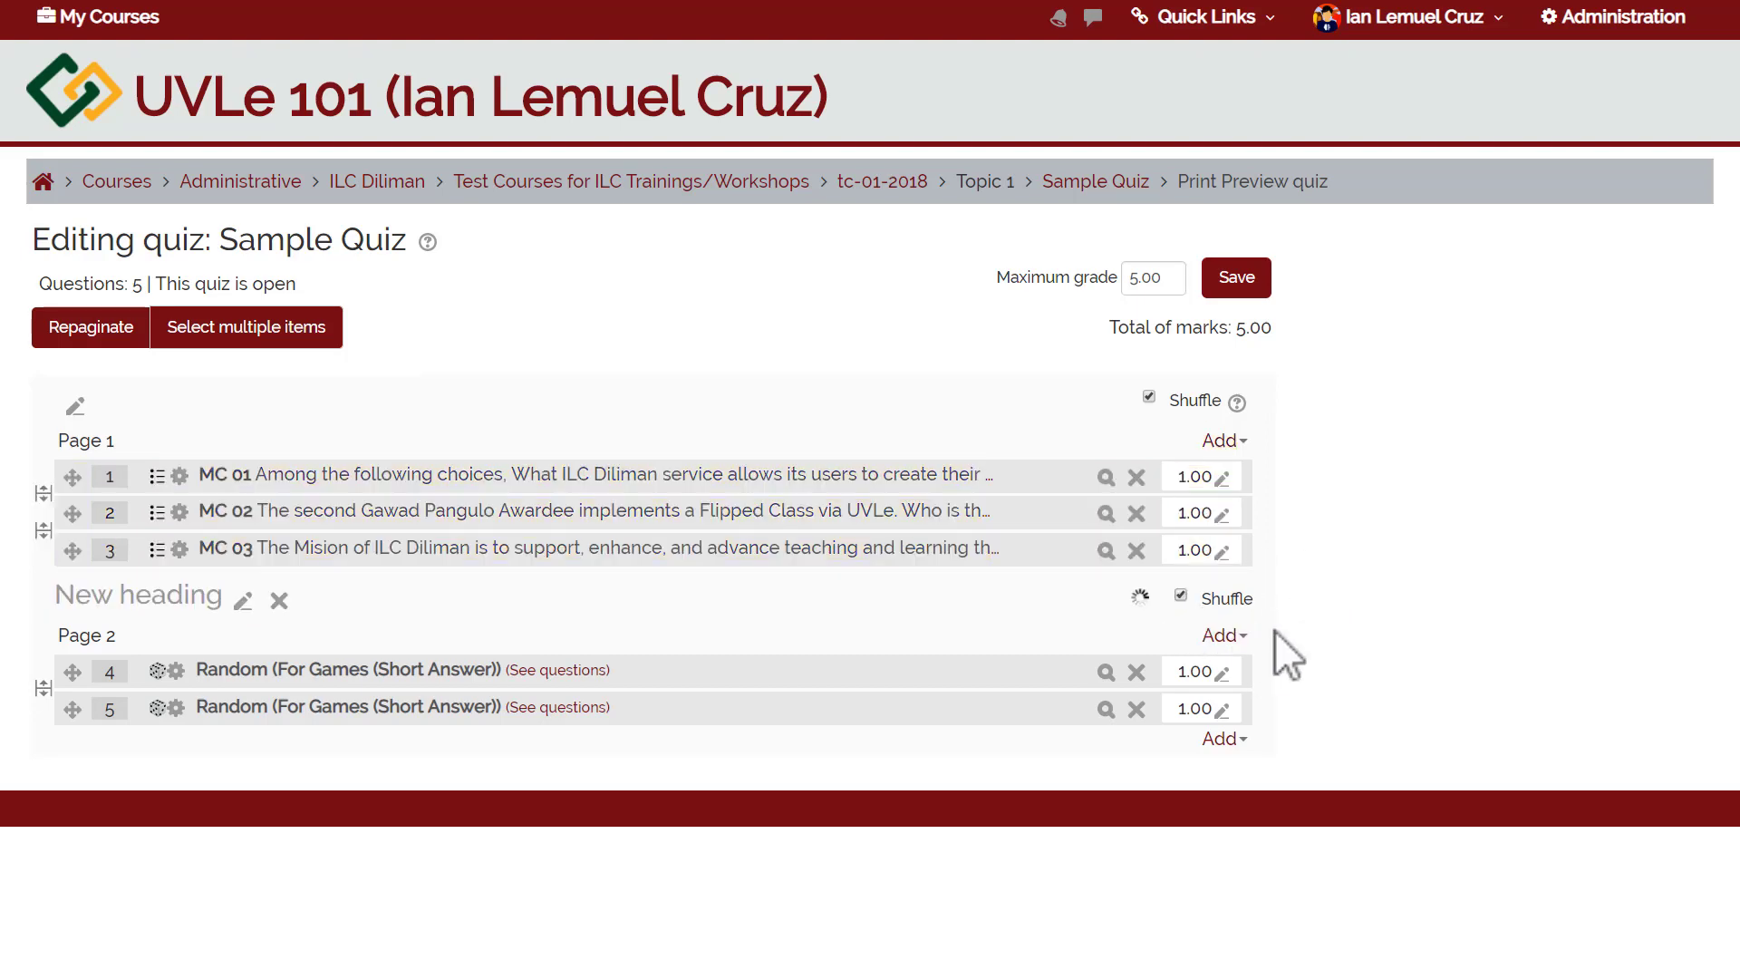
{"action": "left_click_drag", "start_coordinate": [1274, 629], "coordinate": [1263, 725]}
{"action": "left_click", "coordinate": [1263, 725]}
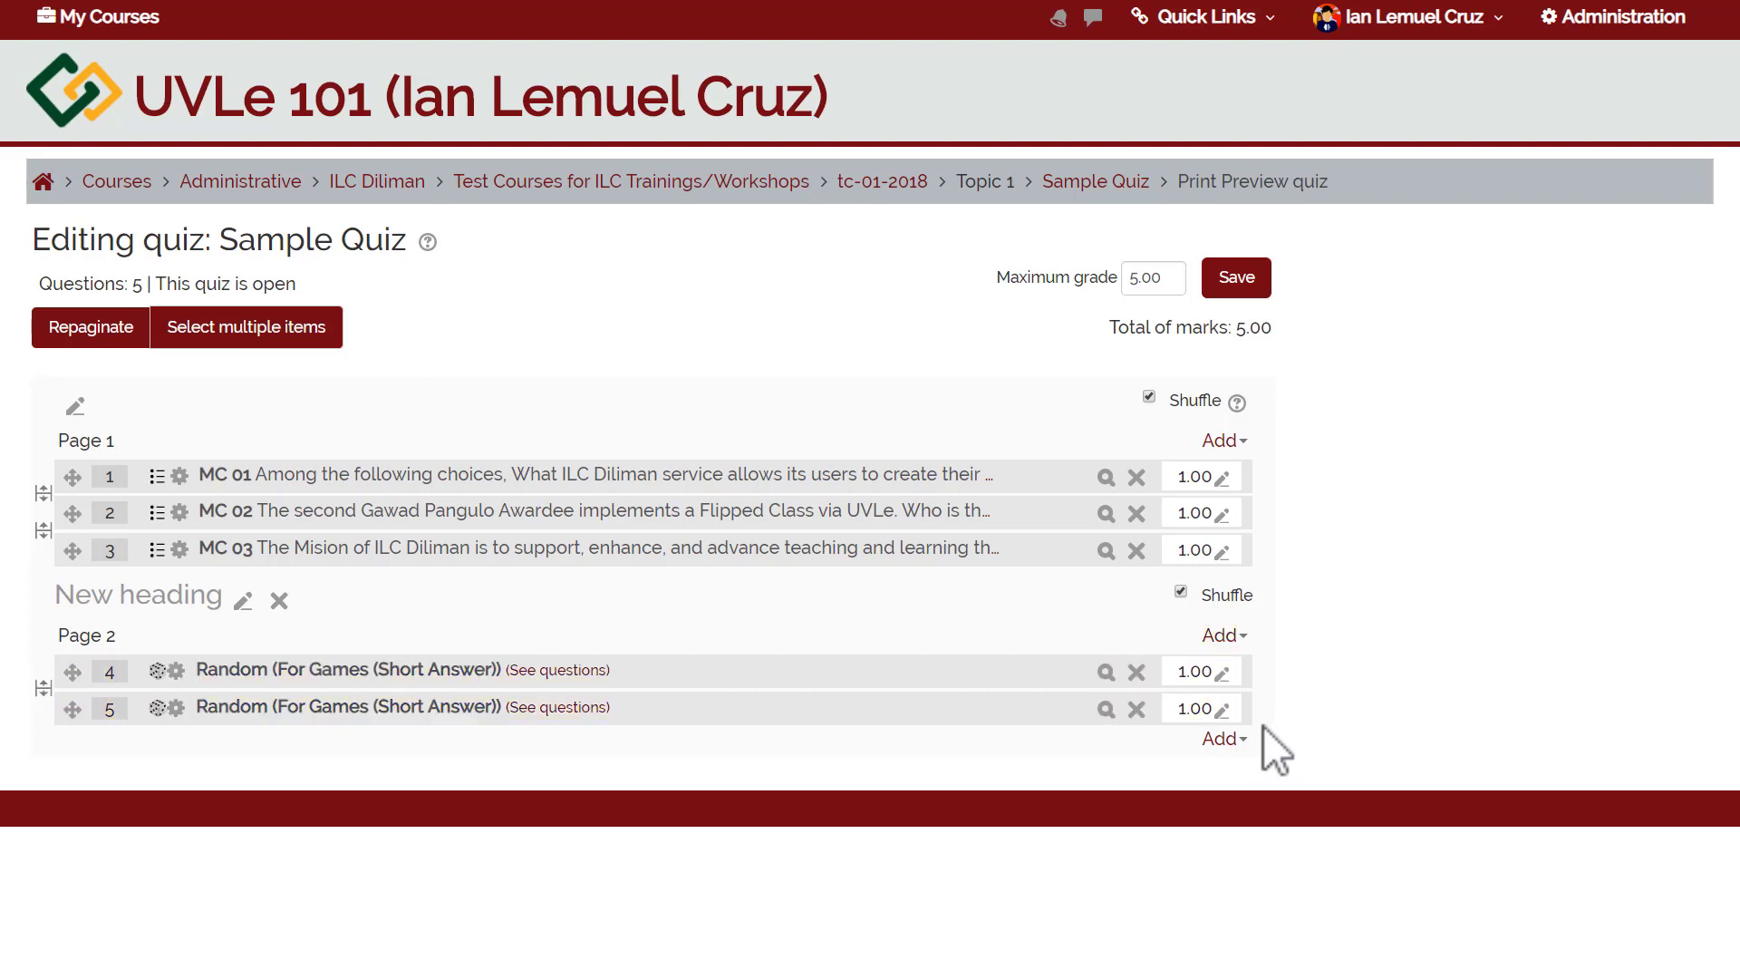
{"action": "left_click", "coordinate": [1182, 593]}
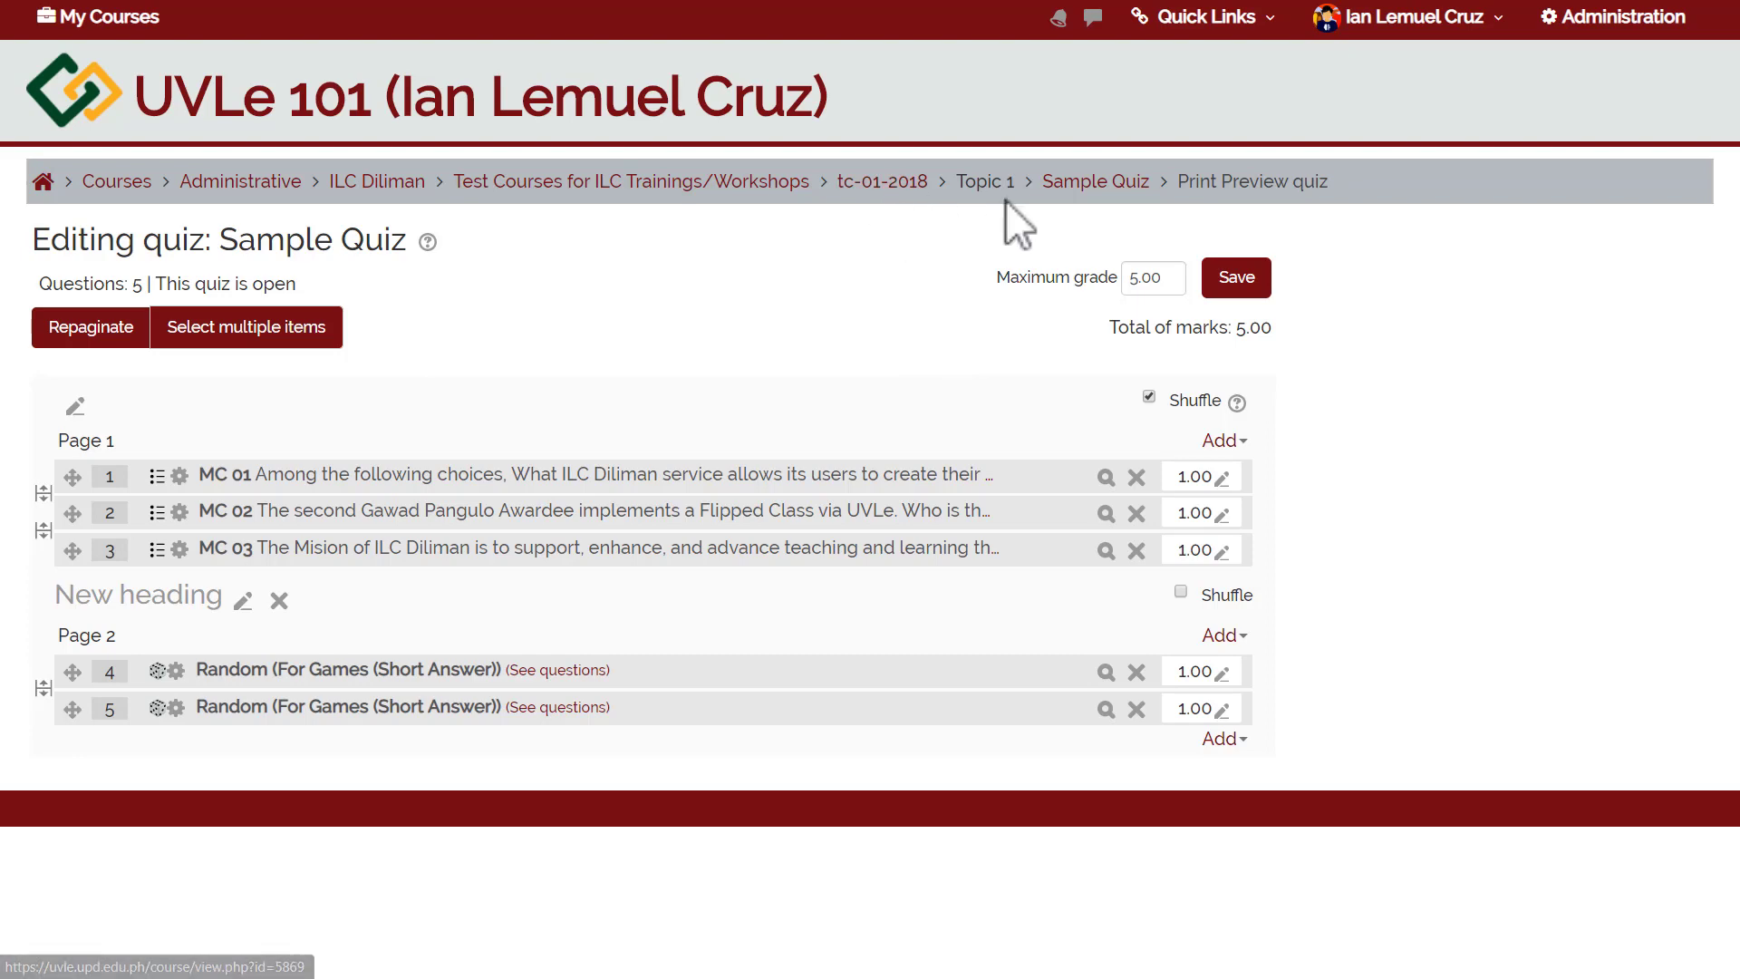
Return to the Sample Quiz overview page and launch the quiz preview.
{"action": "left_click", "coordinate": [1058, 188]}
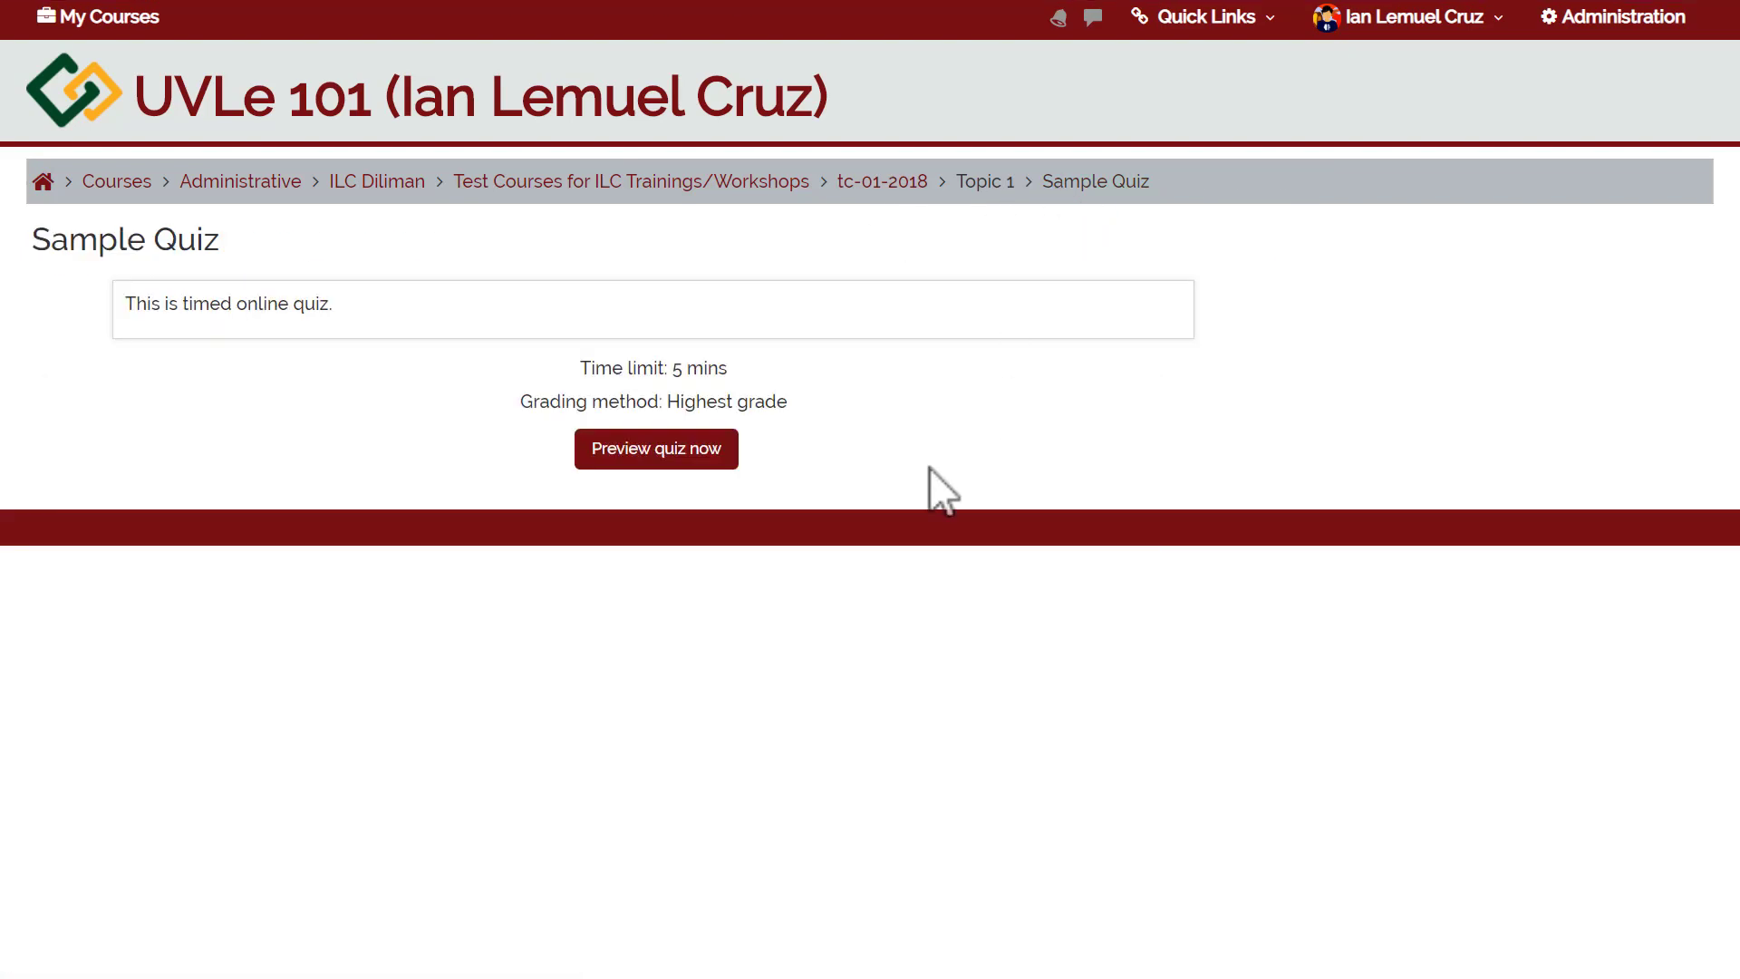
{"action": "left_click", "coordinate": [667, 453]}
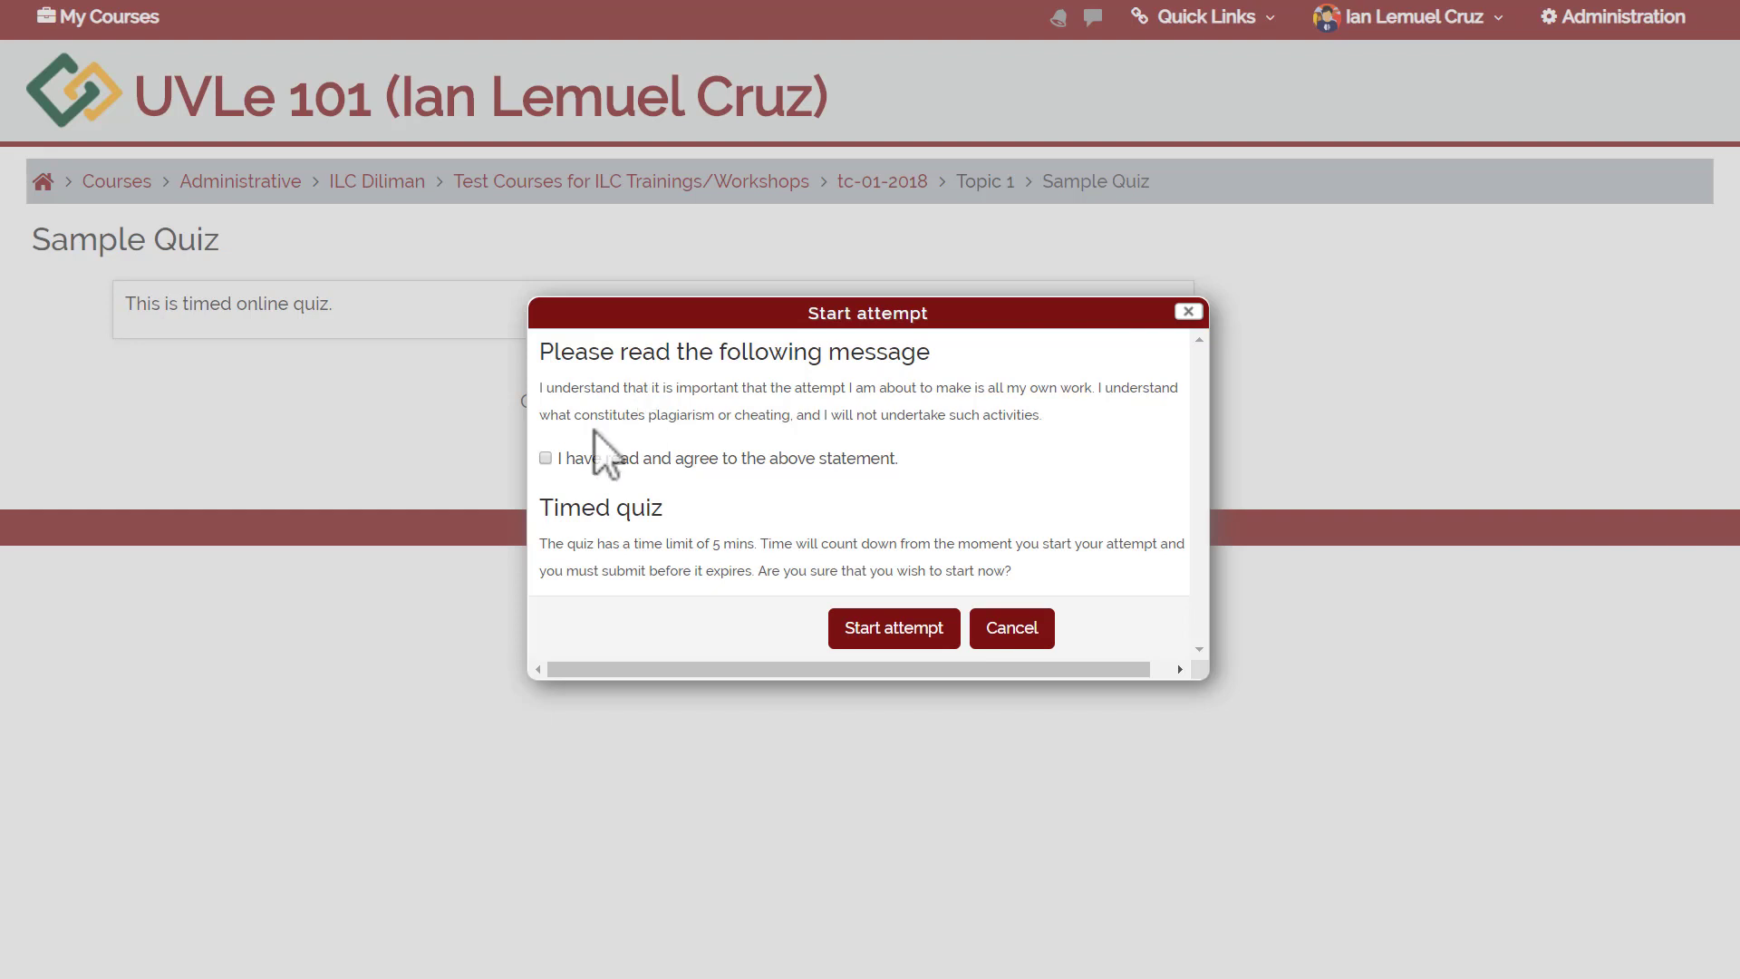
Agree to the honesty statement and begin a fresh timed preview attempt.
{"action": "left_click", "coordinate": [546, 458]}
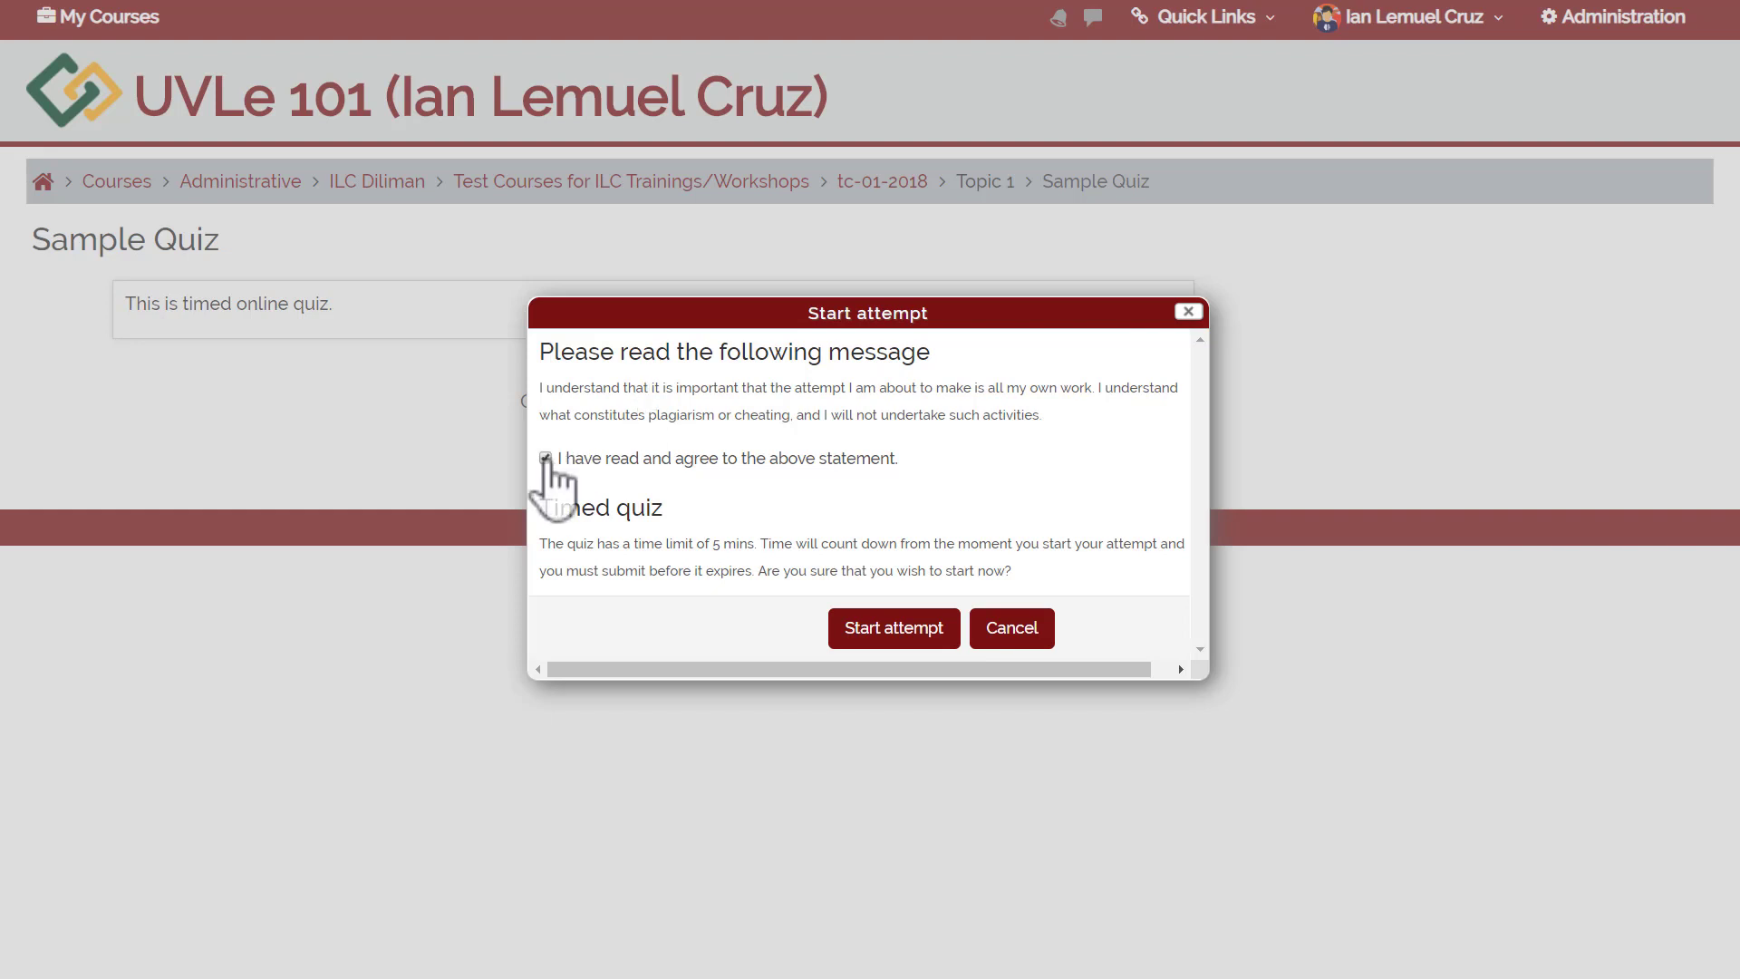
{"action": "left_click", "coordinate": [854, 646]}
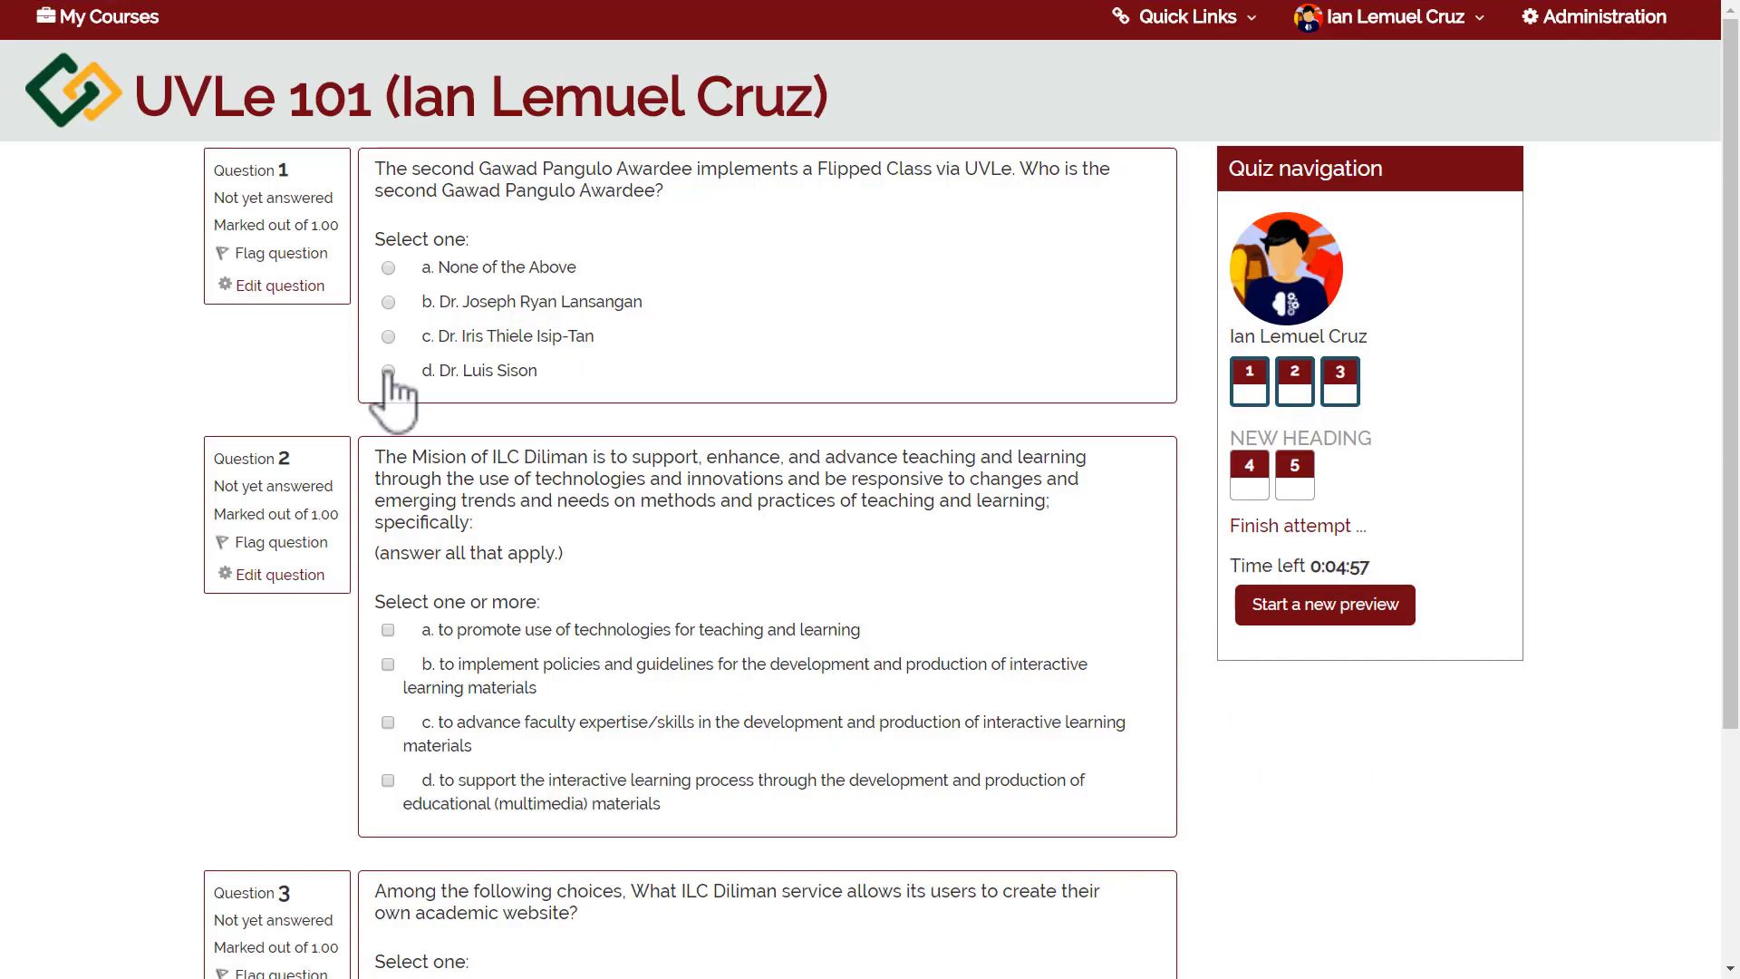
{"action": "left_click", "coordinate": [1265, 601]}
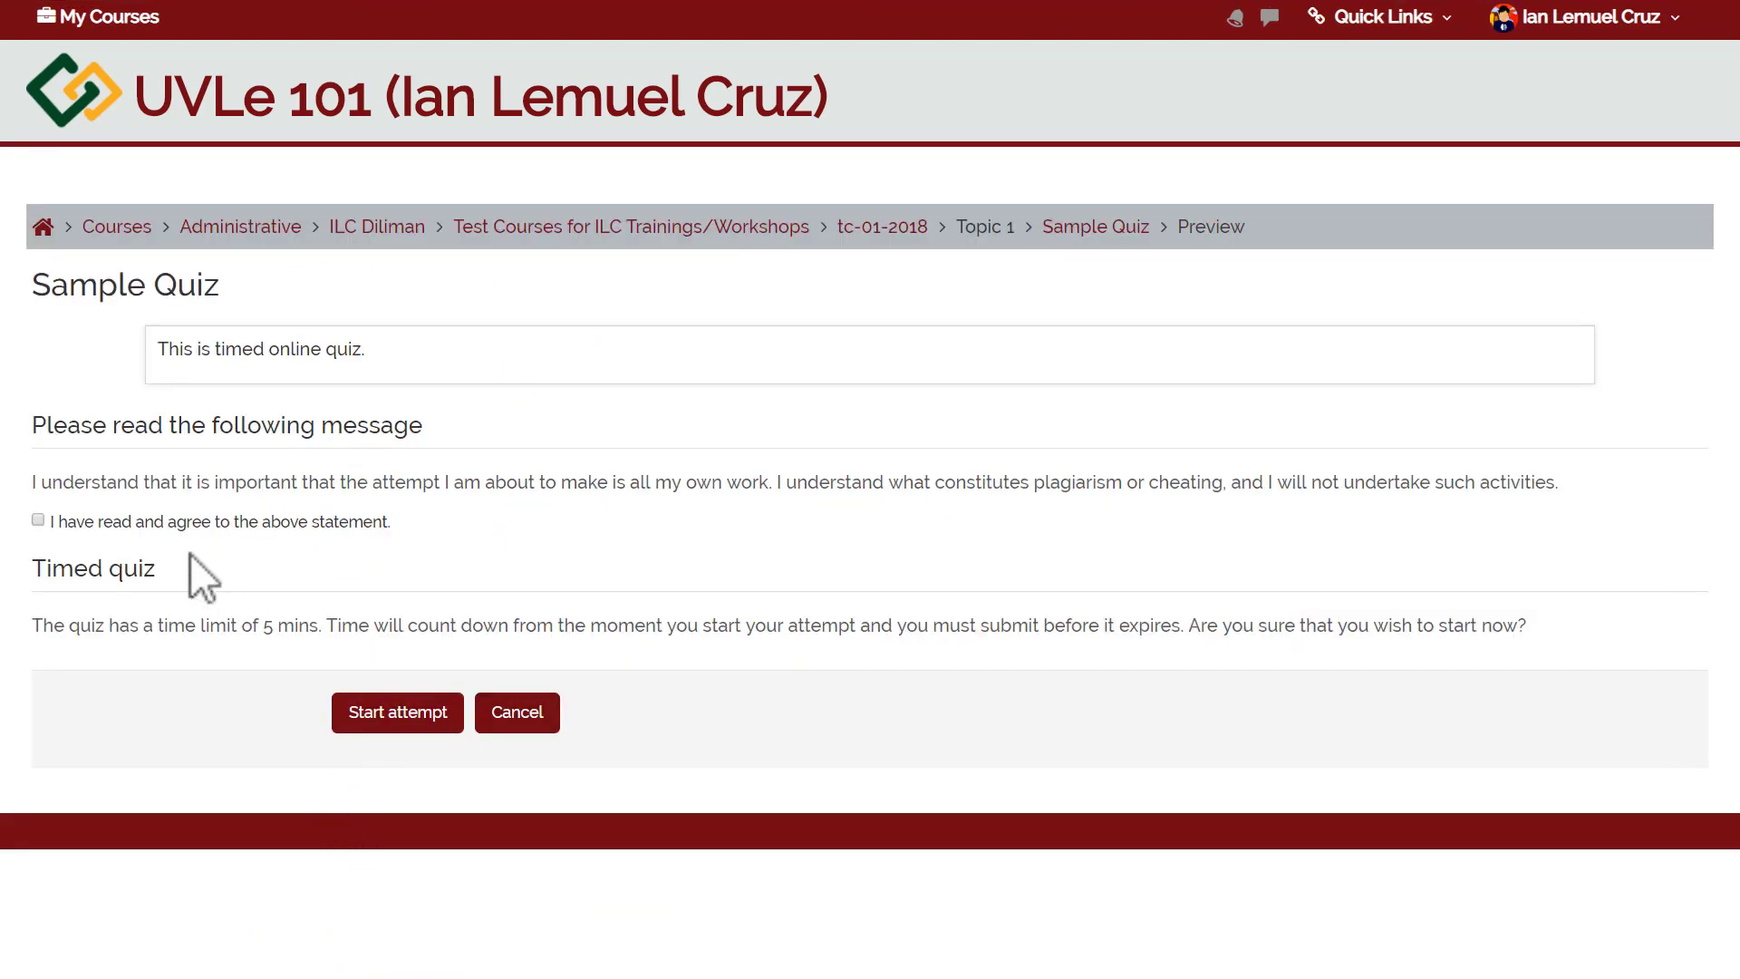
{"action": "left_click", "coordinate": [161, 524]}
{"action": "left_click", "coordinate": [355, 712]}
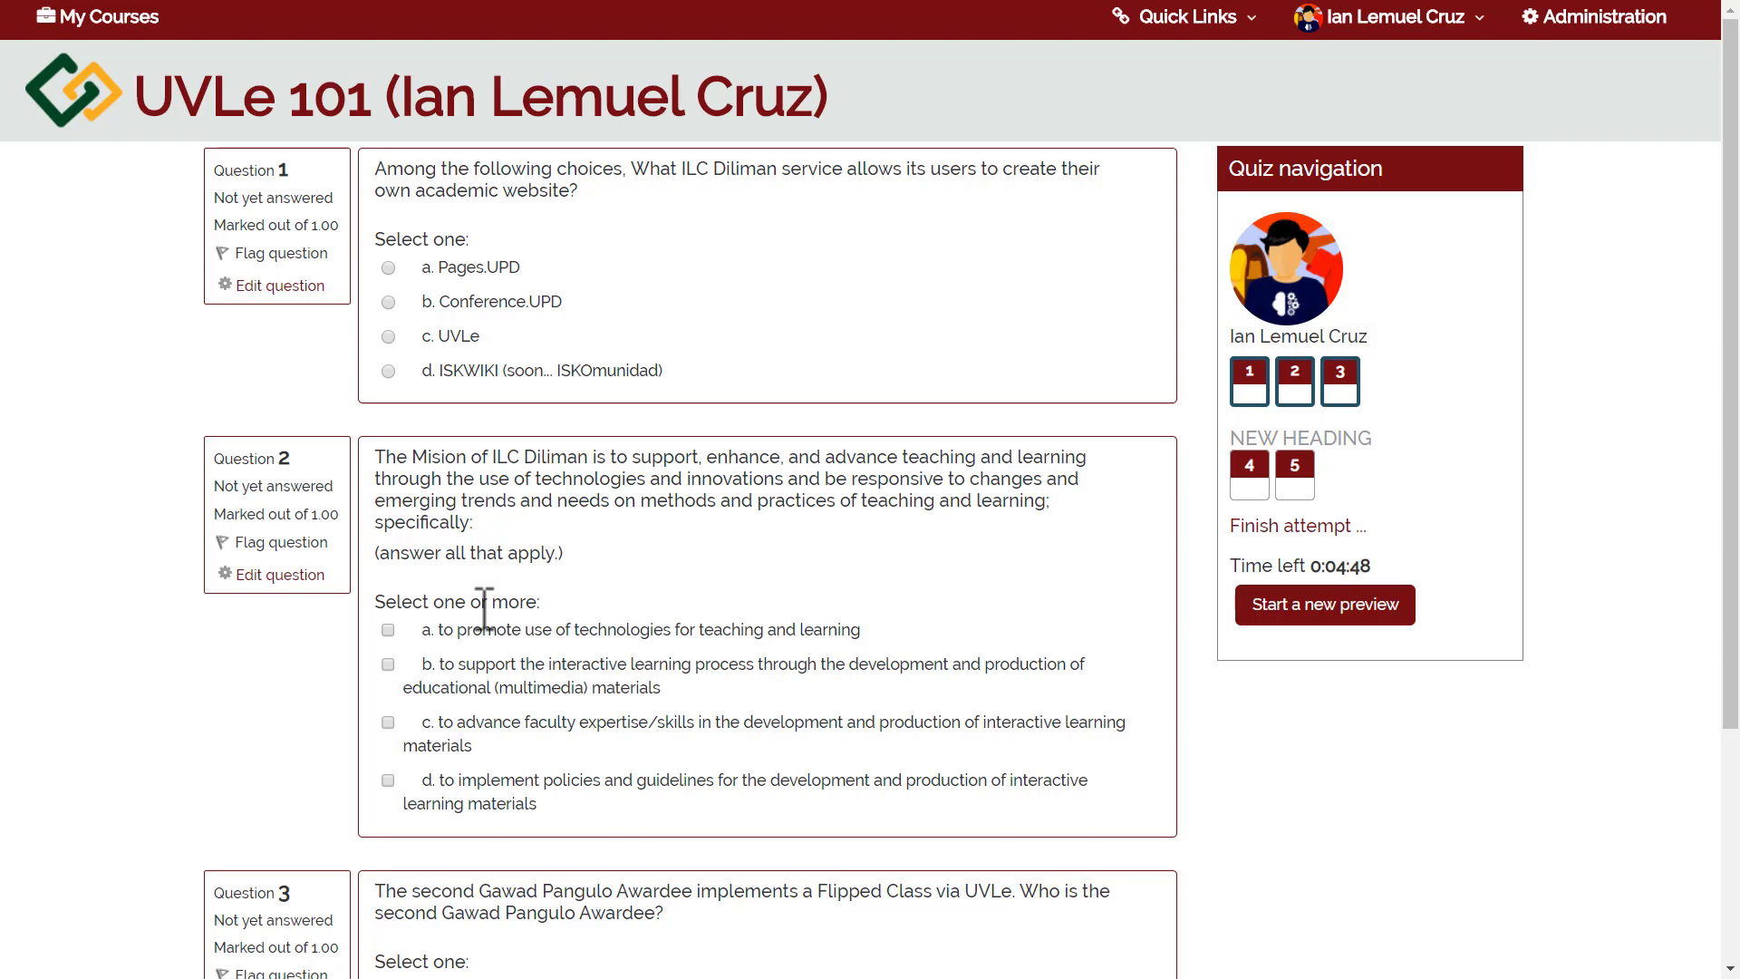
Move to page 2, then finish and submit the unanswered attempt.
{"action": "left_click", "coordinate": [1257, 473]}
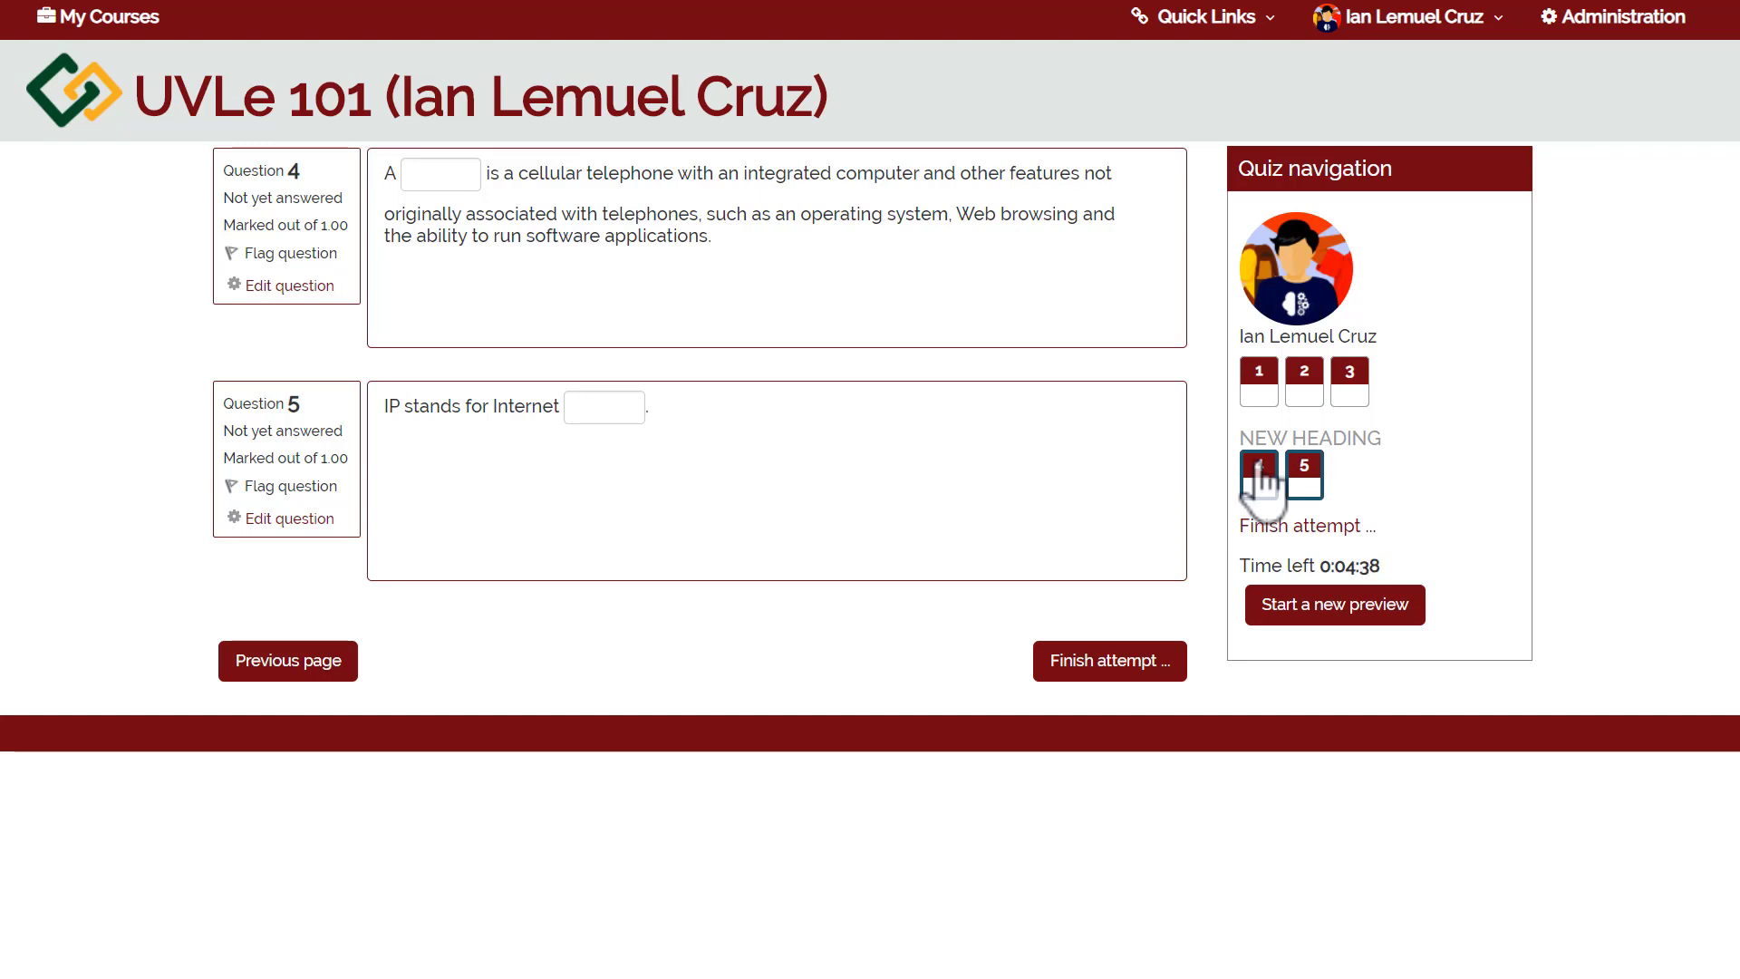
{"action": "left_click", "coordinate": [1100, 675]}
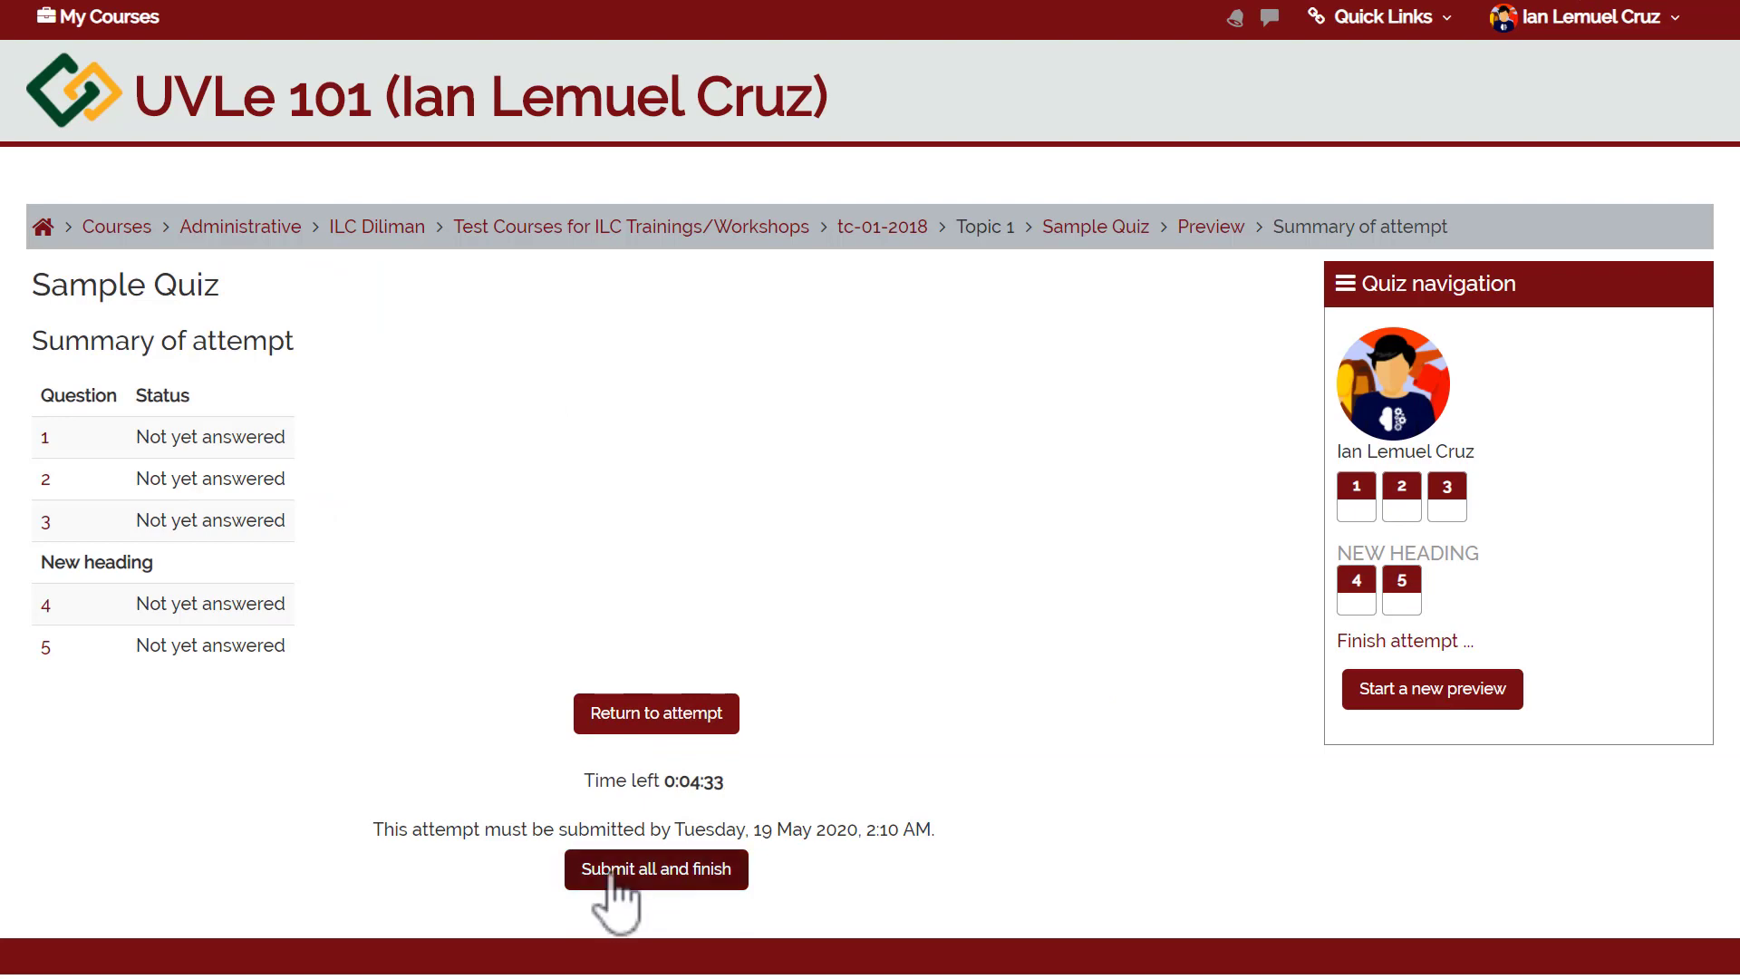
{"action": "left_click", "coordinate": [612, 874]}
{"action": "left_click", "coordinate": [741, 648]}
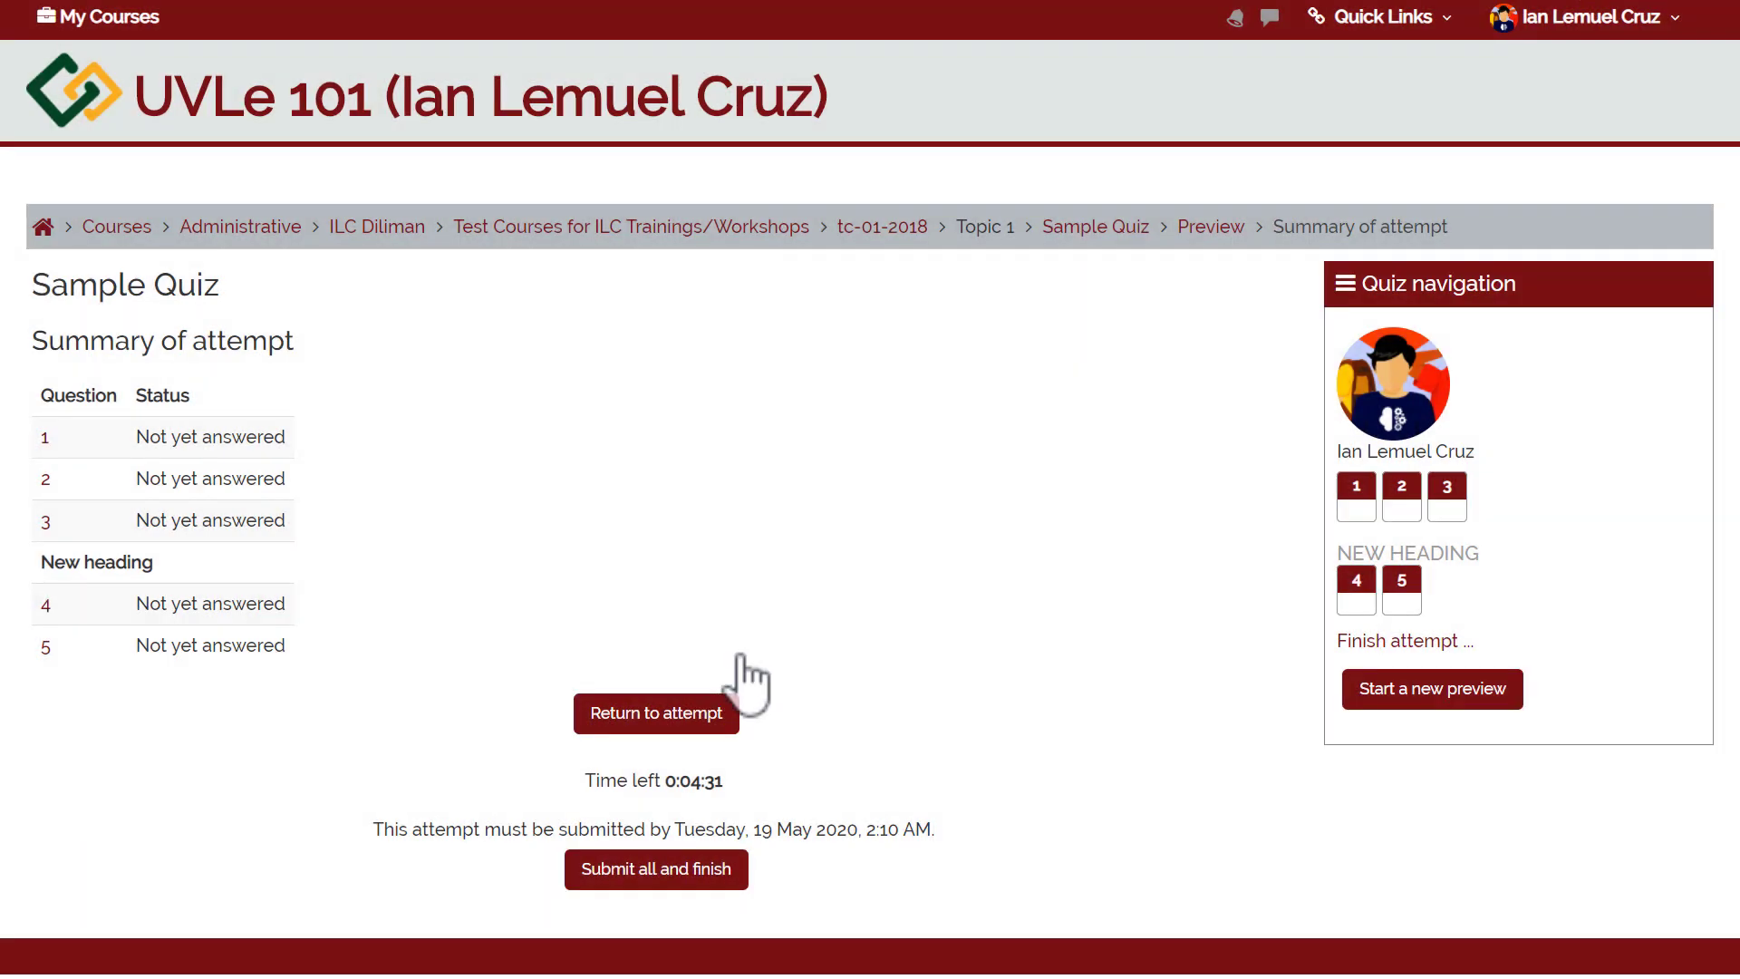